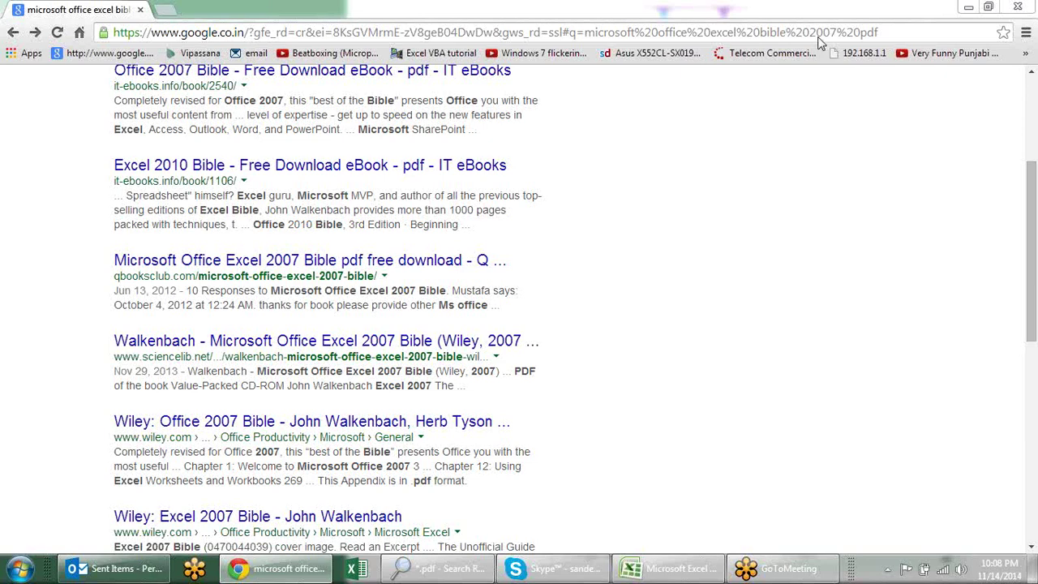
Minimize the open windows and briefly check Sheet2 and Sheet1 of the array 2 workbook.
click(968, 8)
click(968, 7)
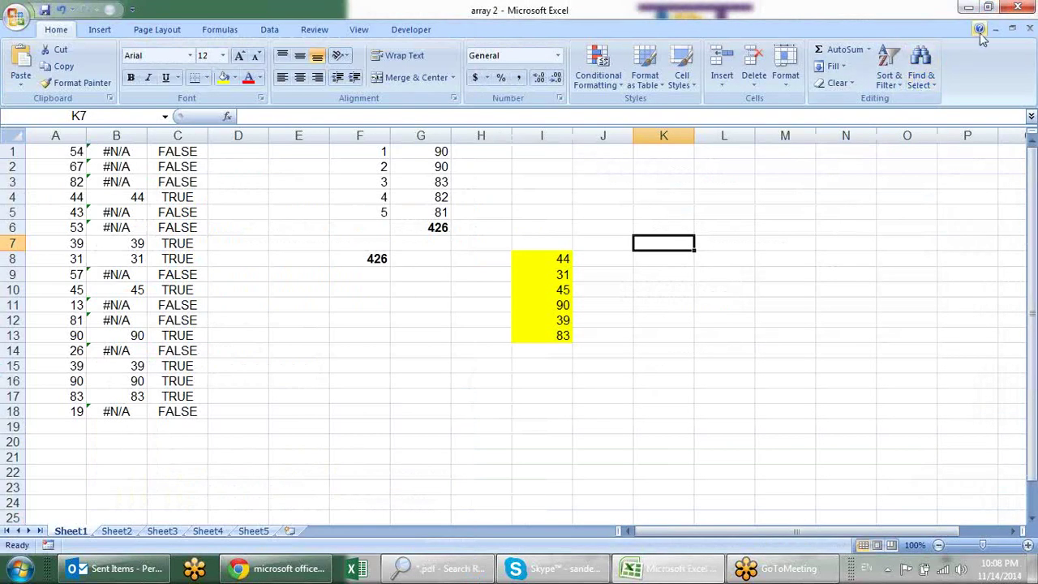
click(968, 7)
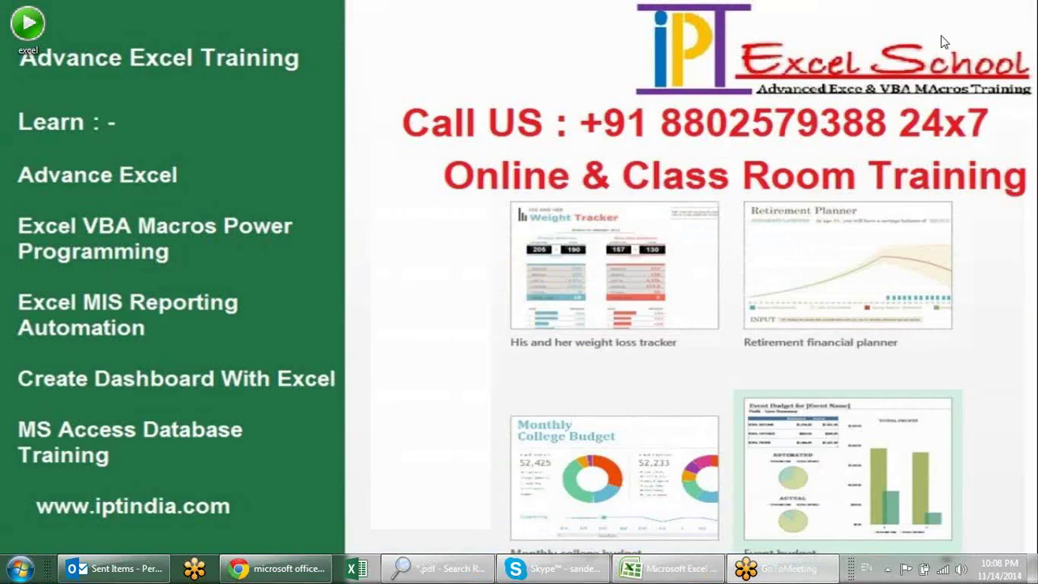
click(668, 568)
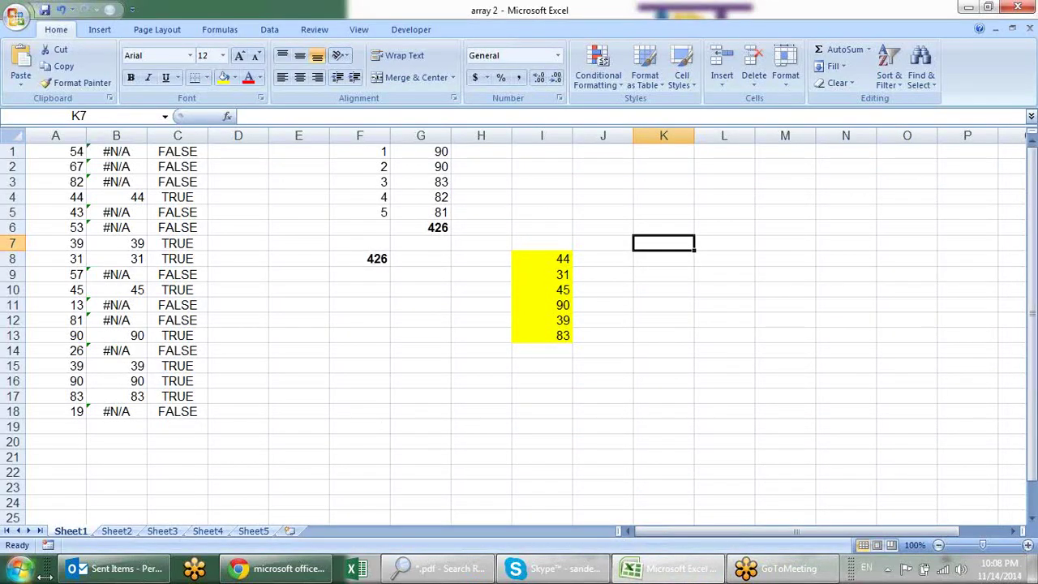
click(122, 531)
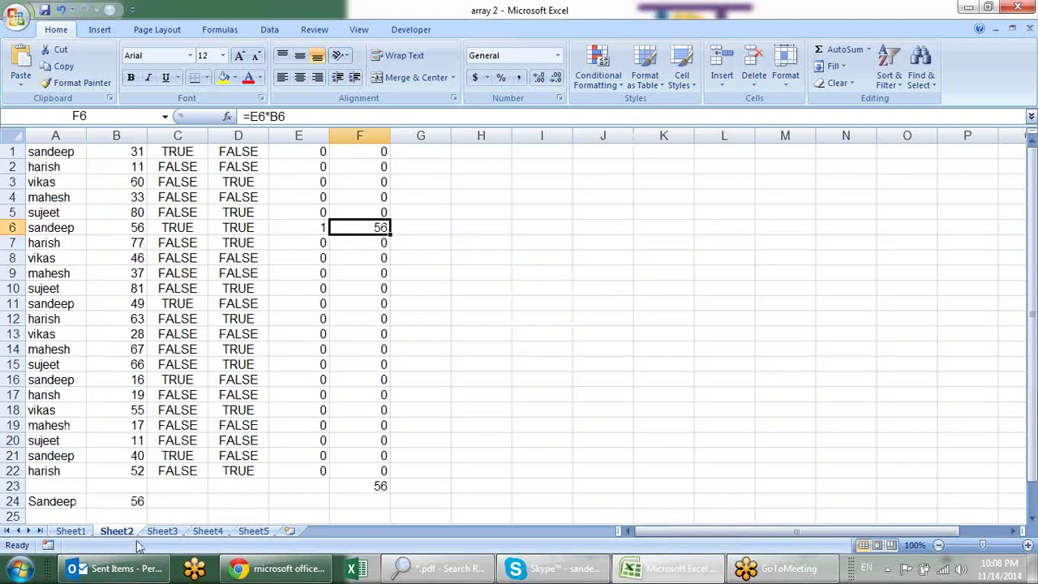
click(70, 531)
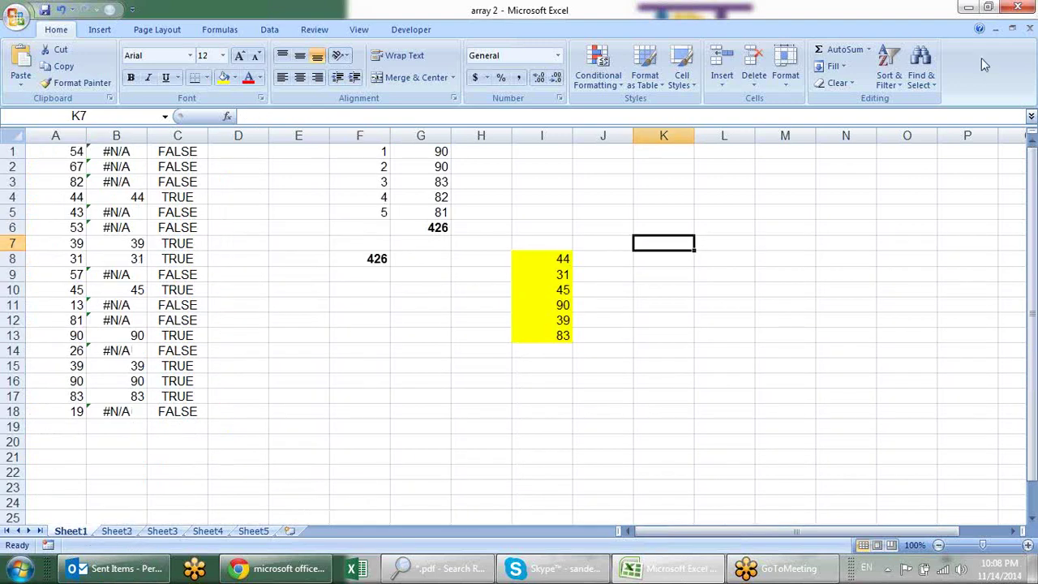
click(968, 8)
Refresh the desktop, glance back at the Excel Bible search results, then minimize the browser.
right_click(497, 167)
click(500, 167)
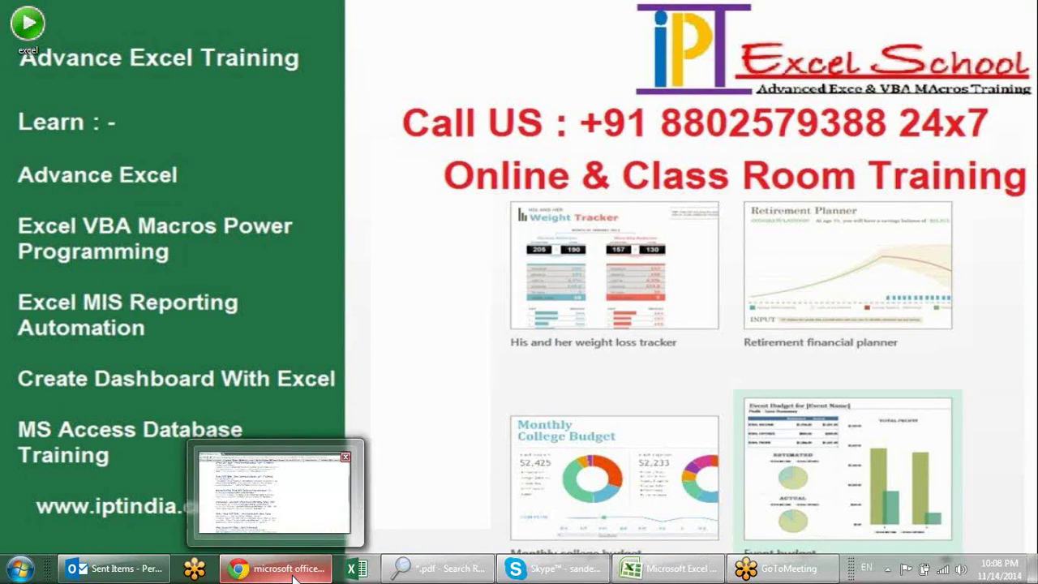
click(328, 527)
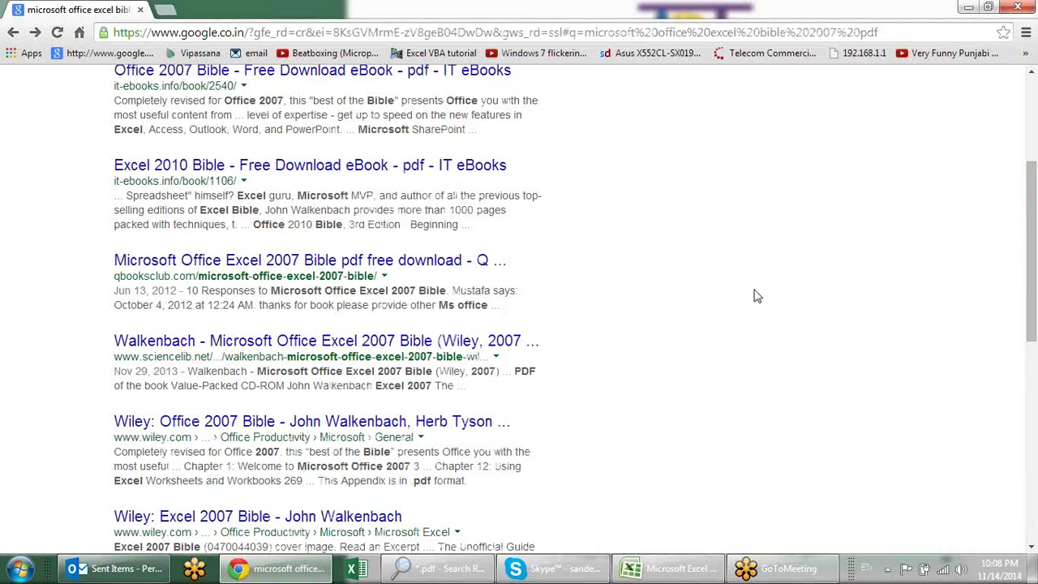
scroll(792, 321, up, 3)
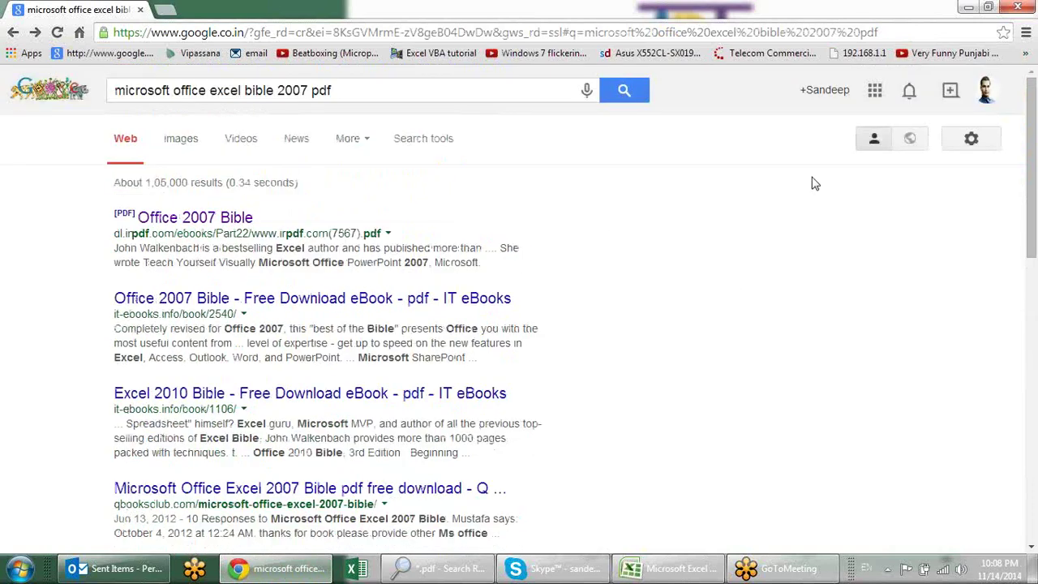
click(963, 10)
right_click(436, 200)
click(495, 242)
right_click(513, 235)
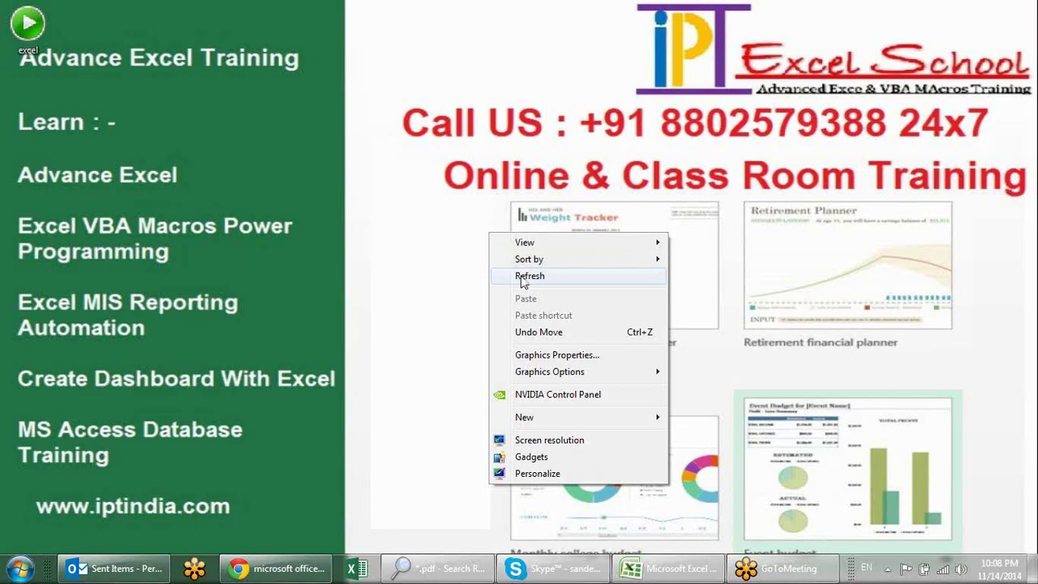
click(520, 274)
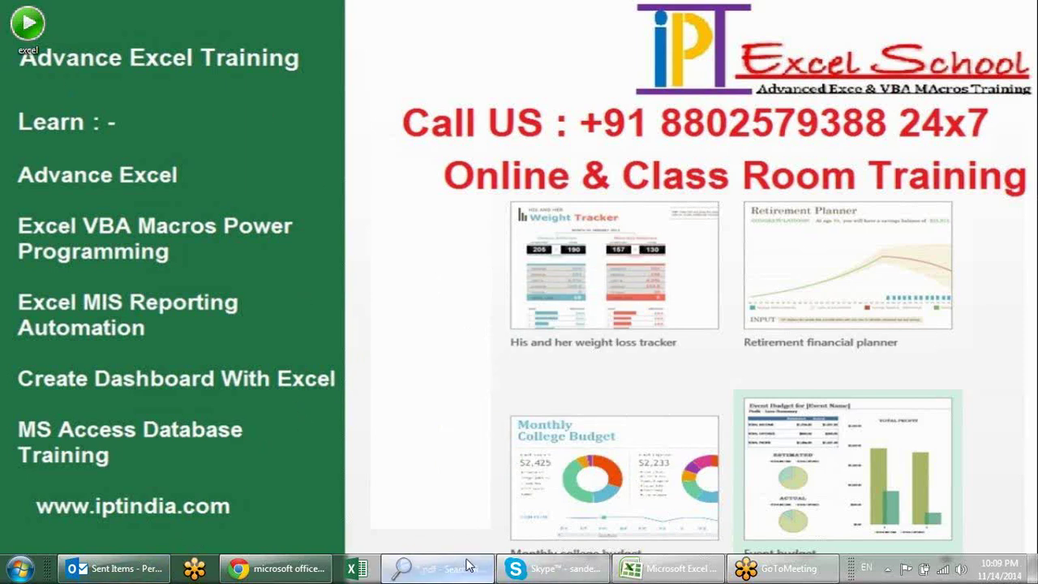
Open the Excel 2007 Bible PDF from the file search in a maximized Adobe Reader.
click(438, 567)
double_click(268, 422)
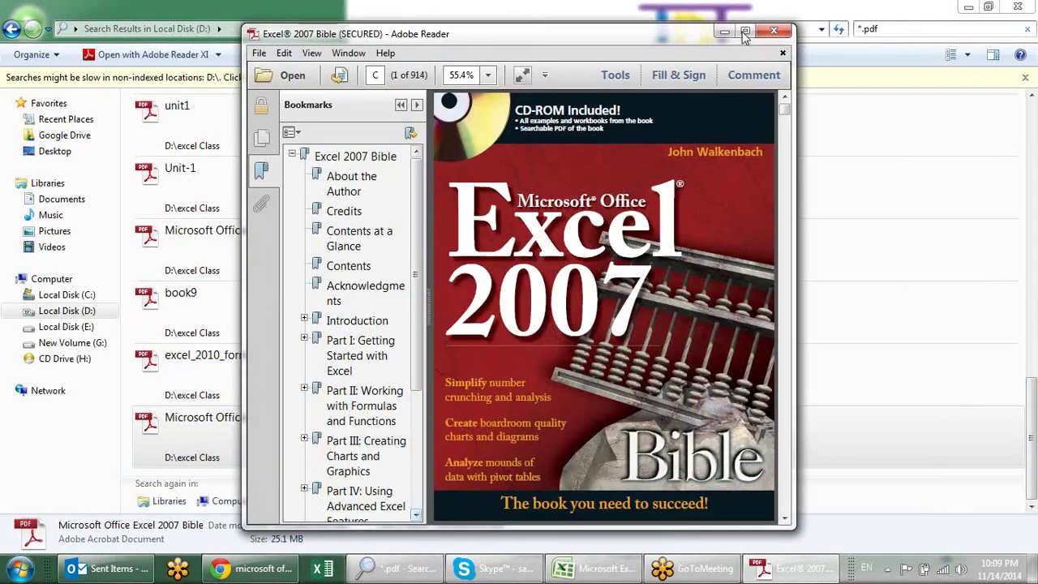
click(744, 32)
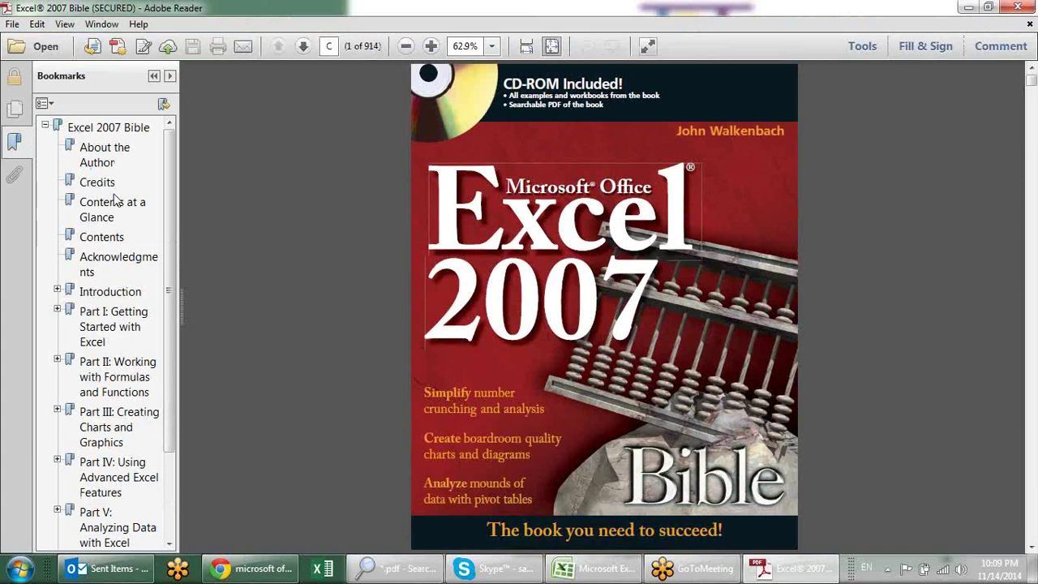
Browse the Part I bookmarks, visiting Chapters 1, 2 and 3 before returning to Chapter 1.
click(127, 323)
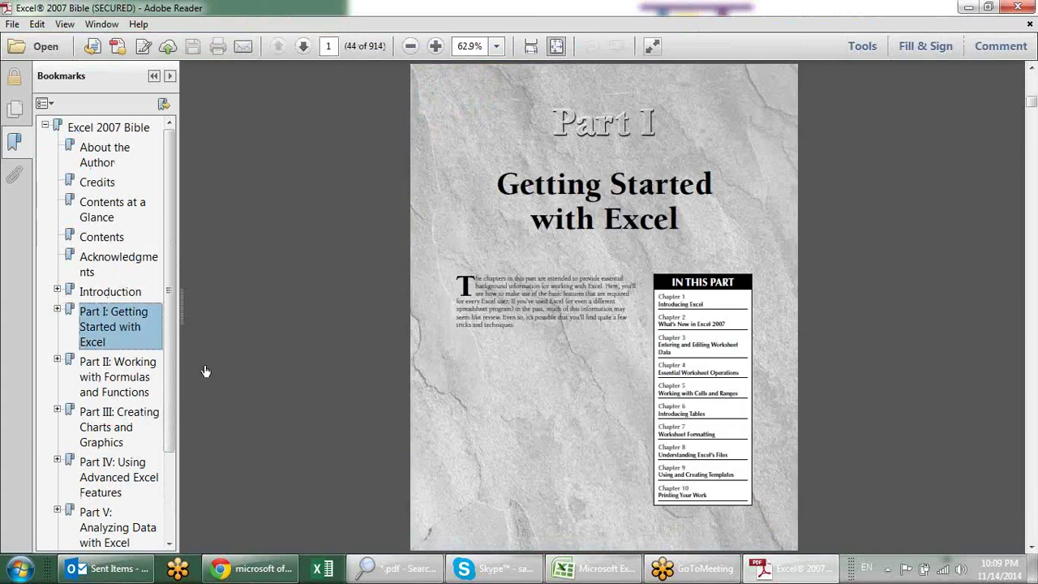
click(58, 310)
click(114, 365)
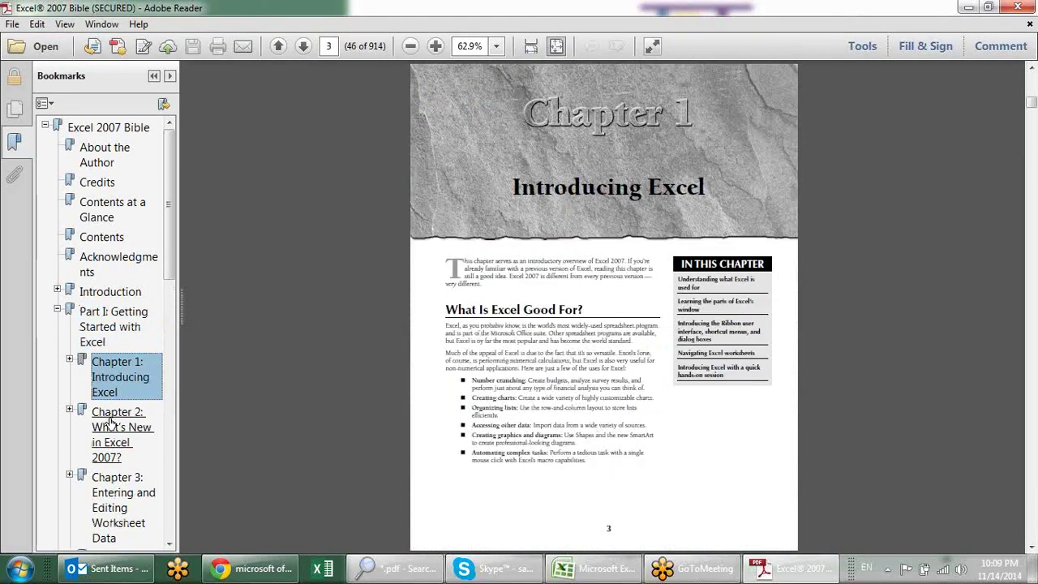
click(111, 420)
click(114, 482)
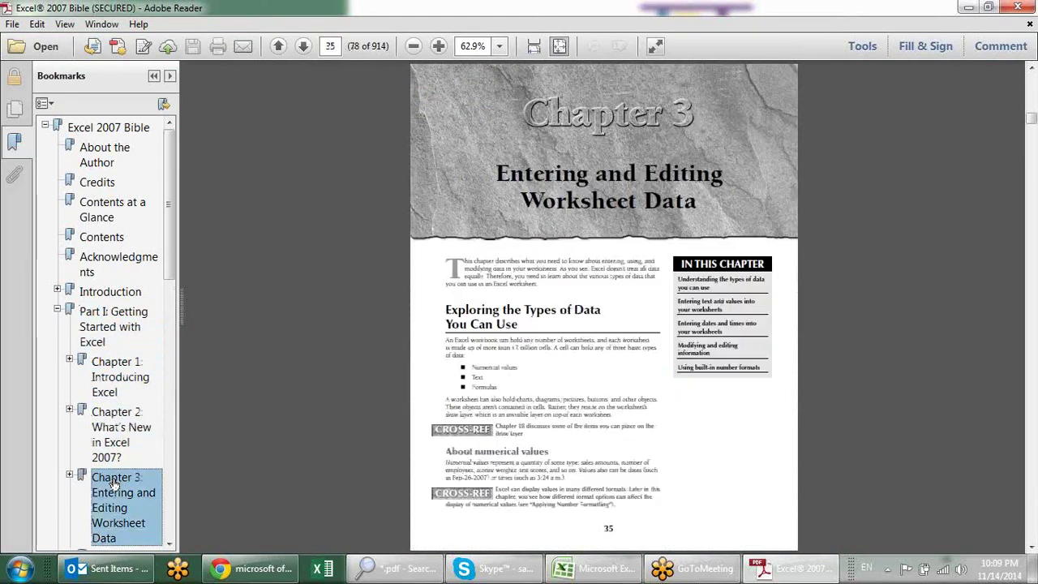
click(109, 389)
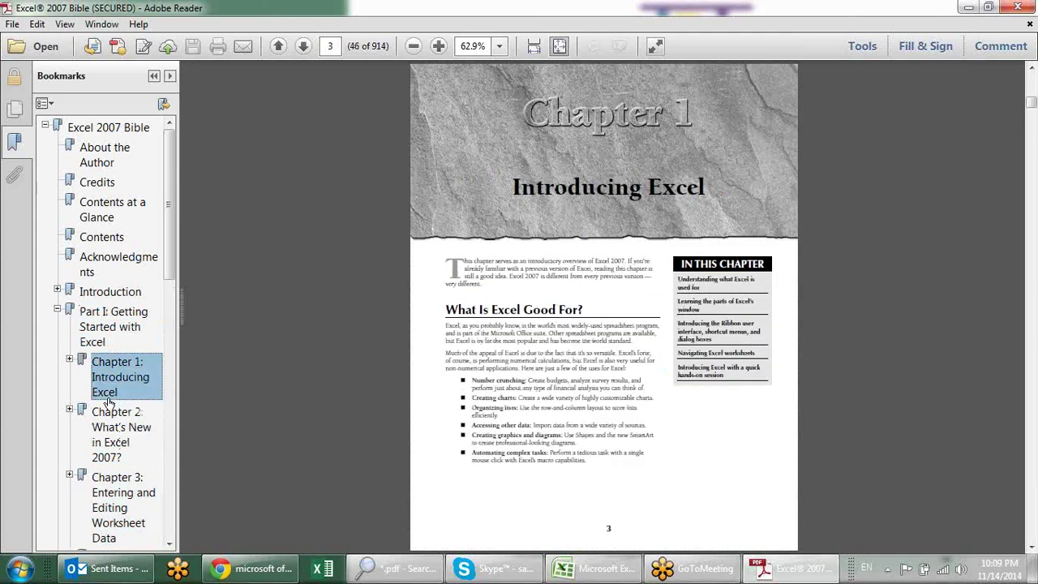
Read Chapter 1's Understanding Workbooks and Worksheets section, then minimize Reader and Explorer.
click(69, 359)
click(128, 423)
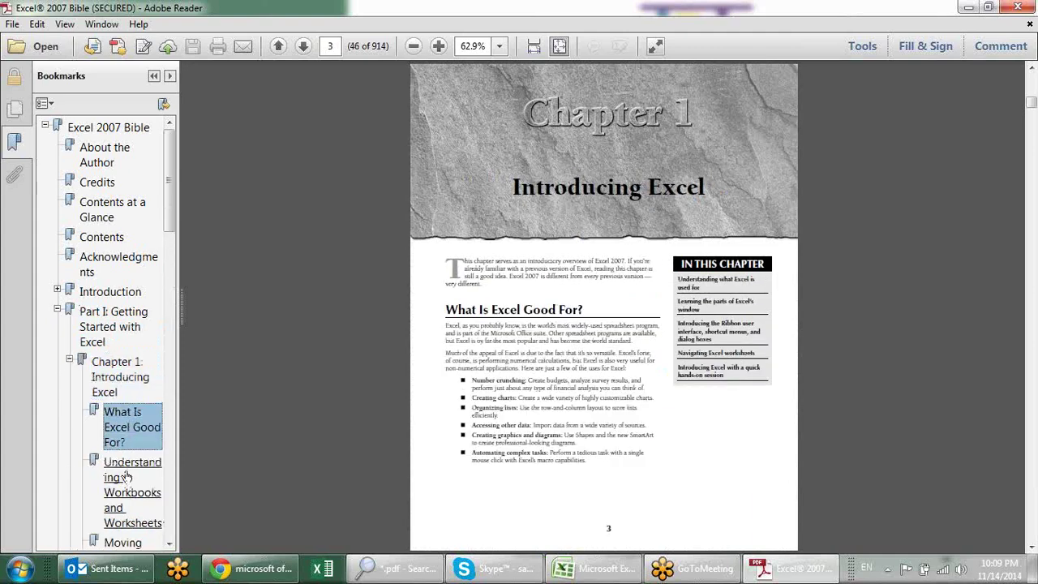
click(127, 478)
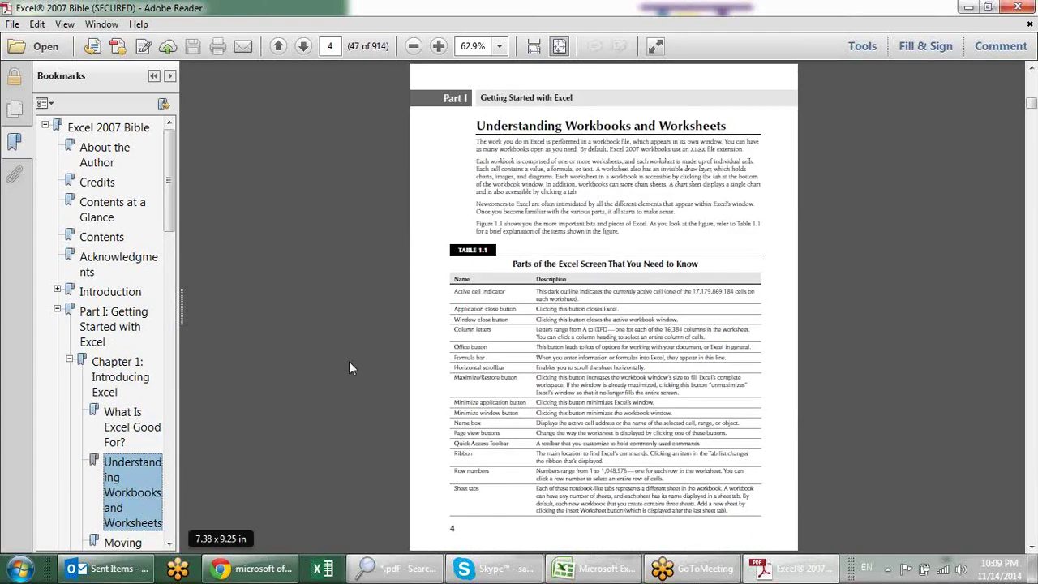
scroll(504, 304, down, 1)
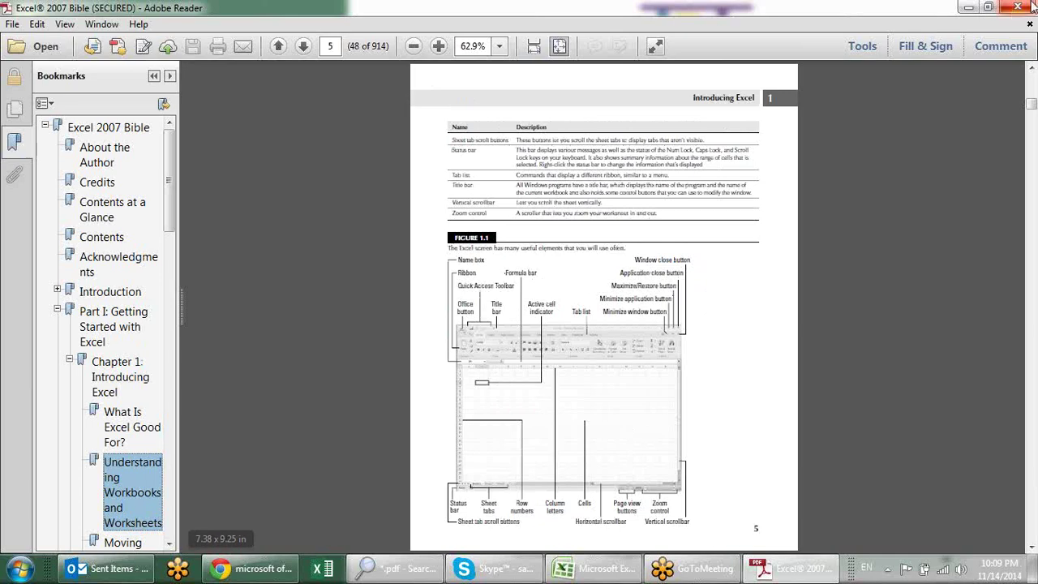
click(966, 7)
click(967, 7)
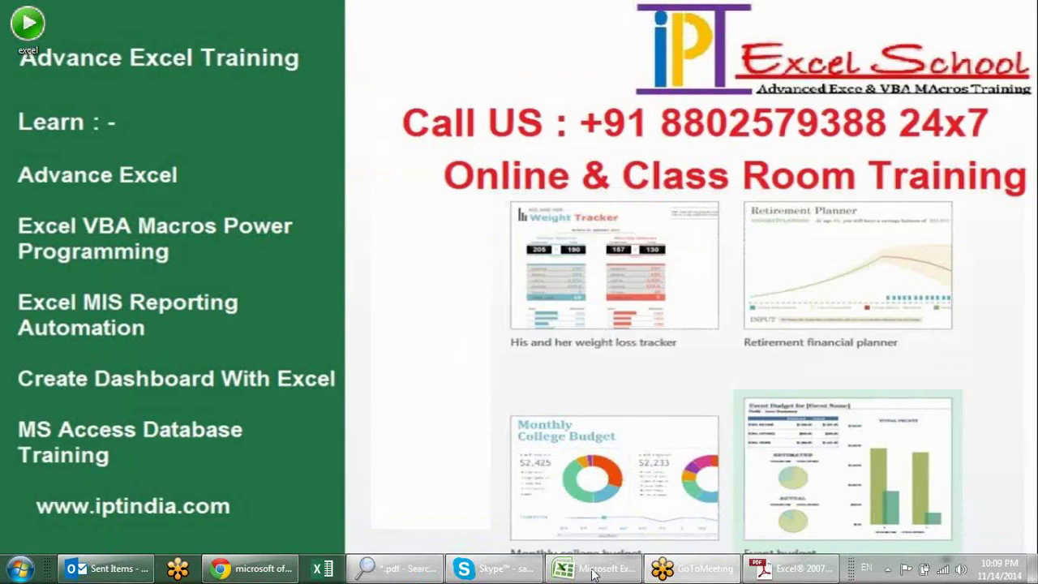
Bring back the array 2 workbook, check C9's formula, and select the yellow list I8:I13.
click(593, 572)
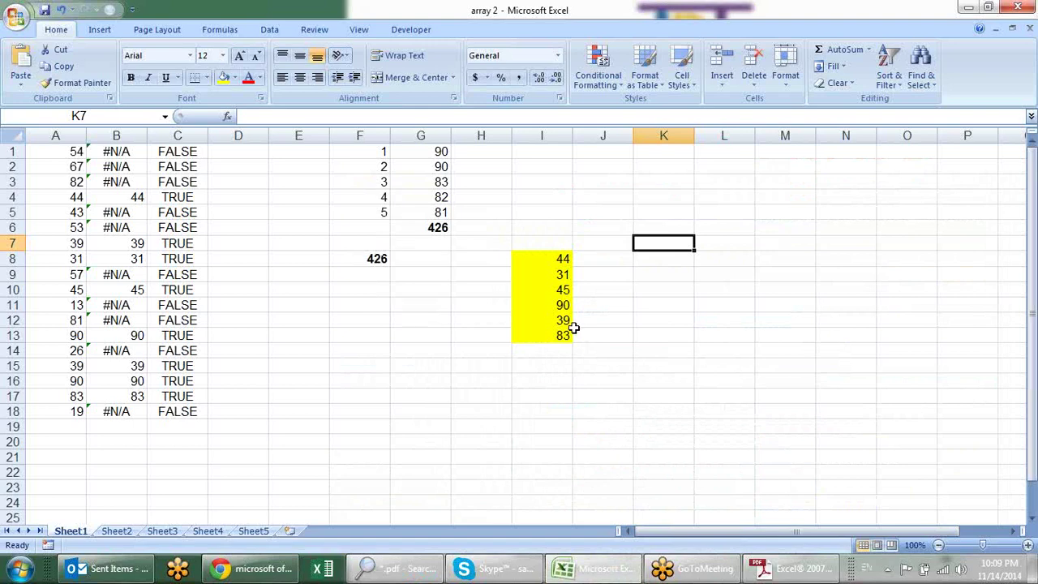
click(320, 277)
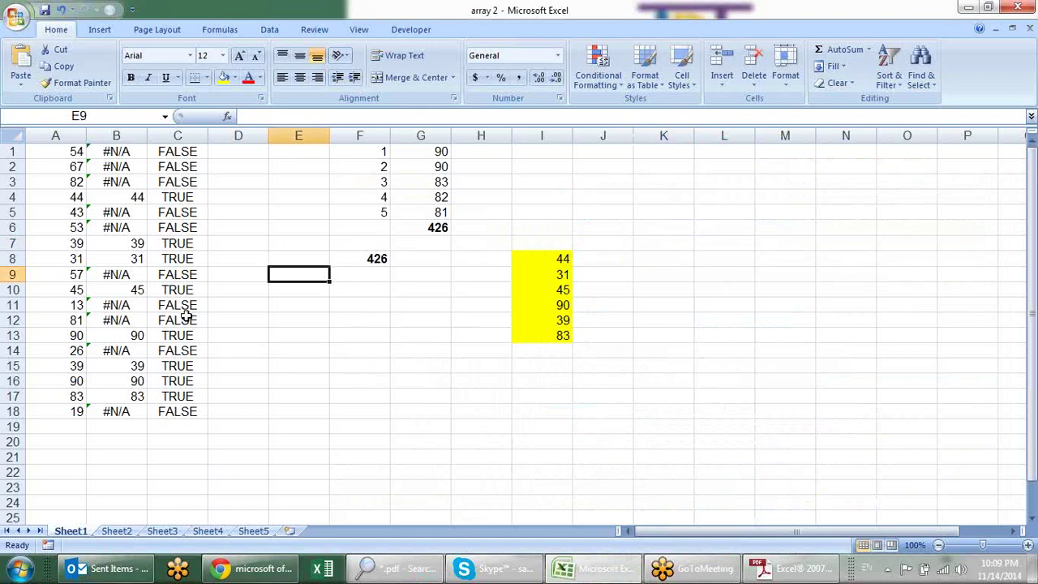
click(188, 280)
click(311, 324)
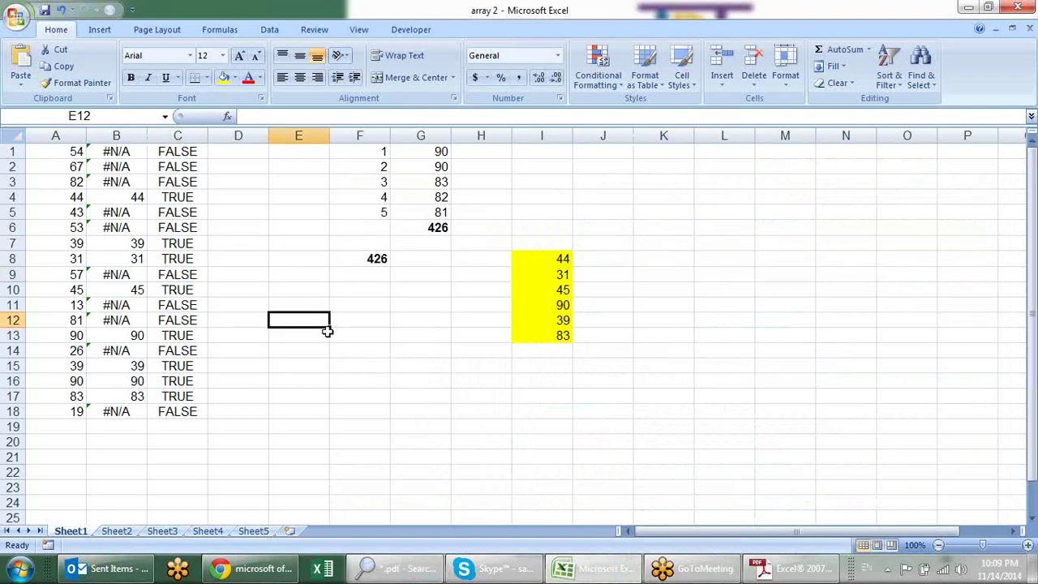
click(252, 184)
drag(548, 258, 539, 331)
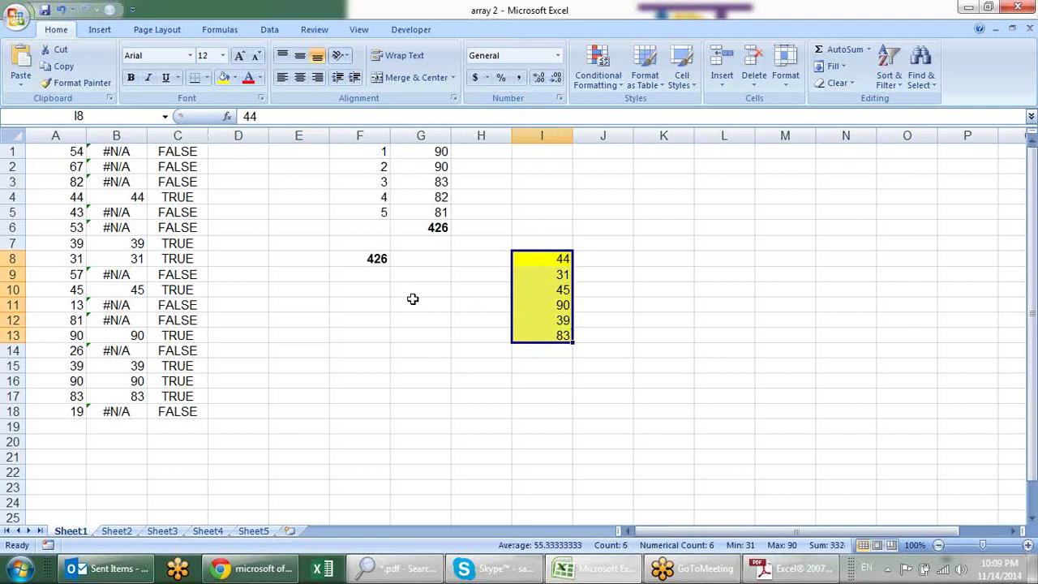
Review the VLOOKUP formulas in B1 and B2 against the list, leaving them unchanged.
click(115, 151)
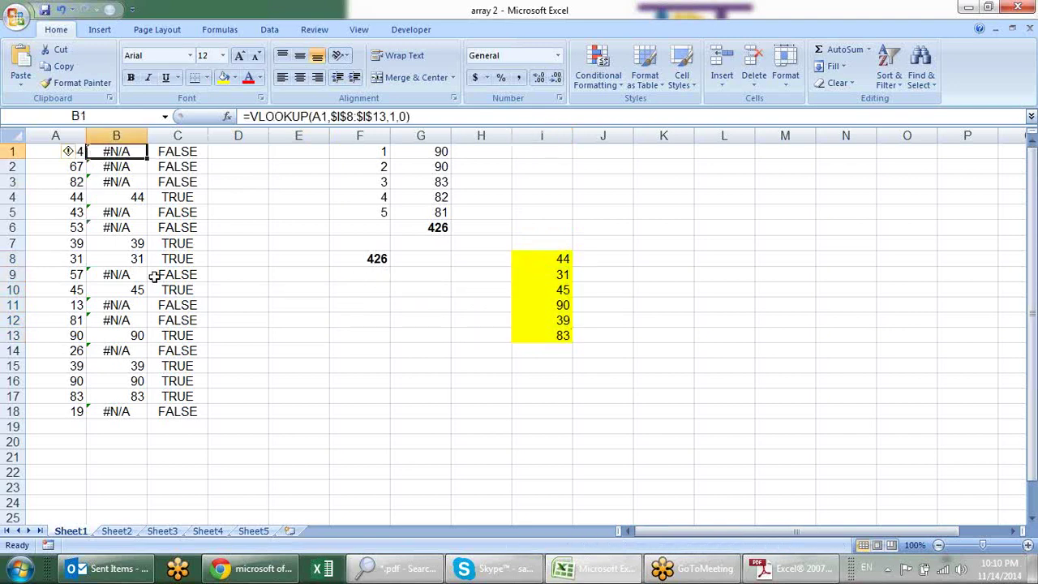
drag(75, 202, 72, 259)
click(557, 275)
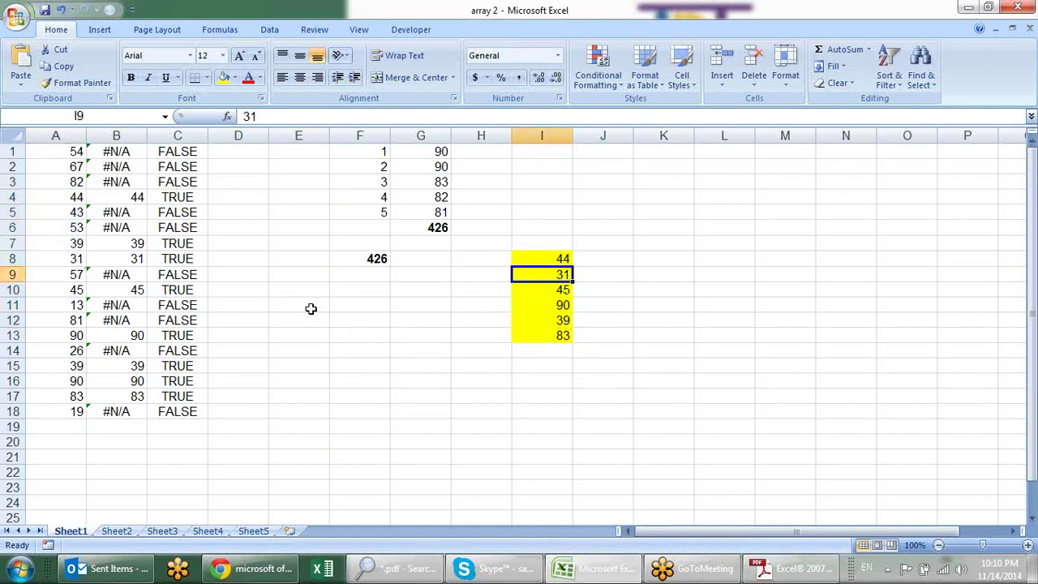
click(109, 168)
key(ctrl+Down)
key(ctrl+Up)
double_click(120, 168)
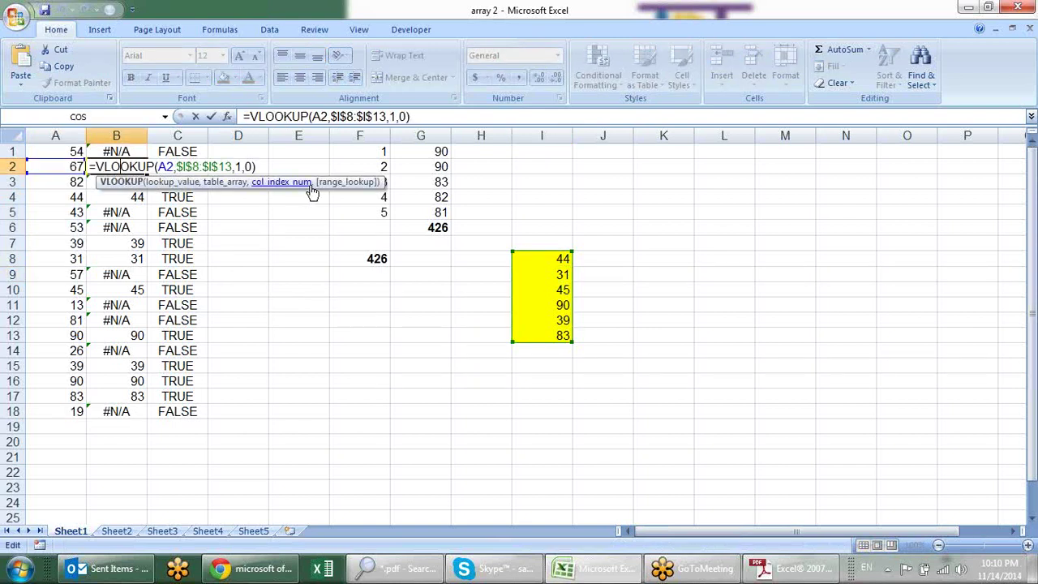
key(Escape)
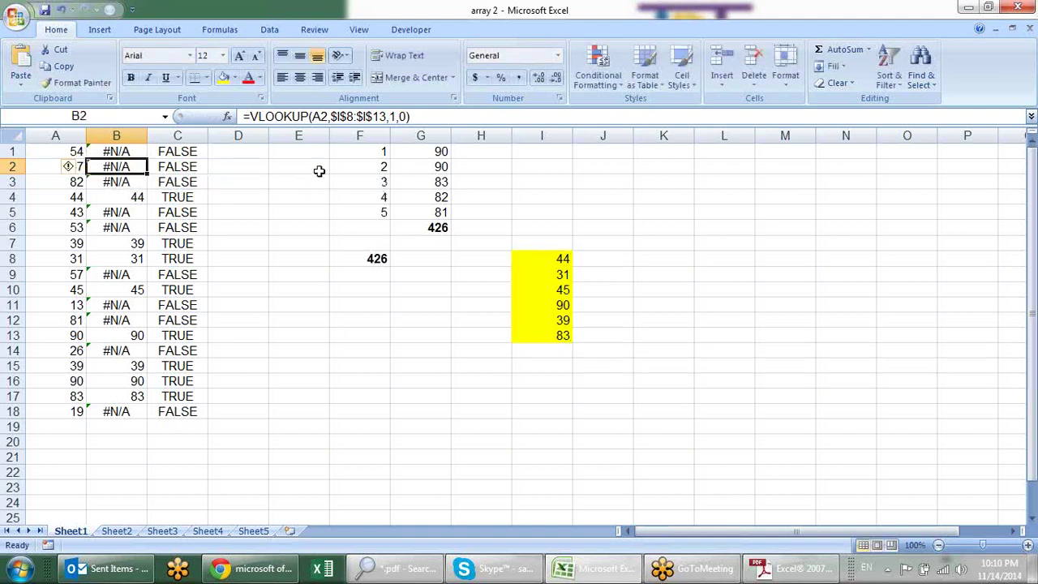
click(254, 155)
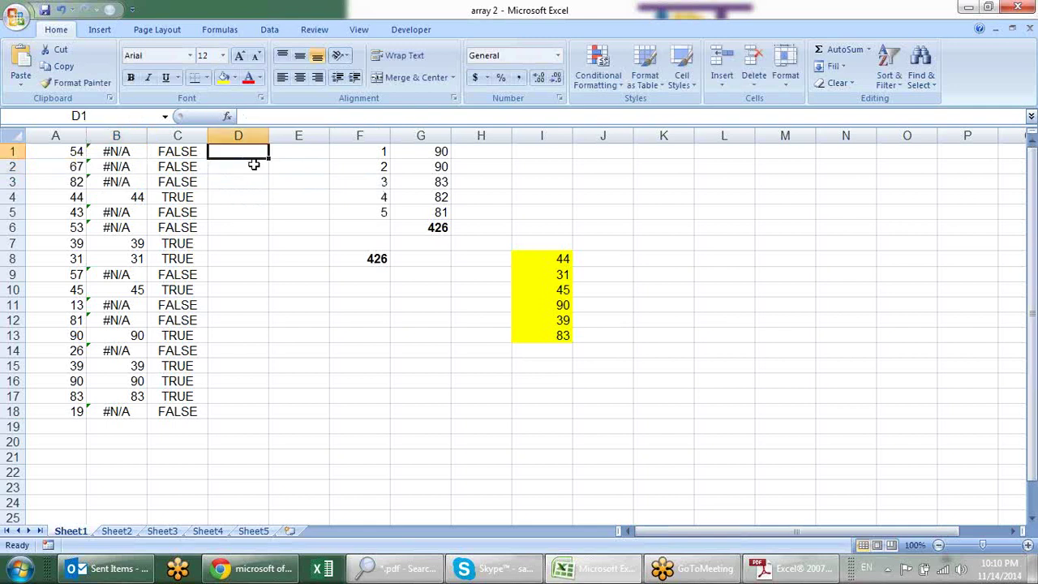
Enter the array formula {=OR($I$8:$I$13=A1)} in D1, which returns FALSE.
text(=)
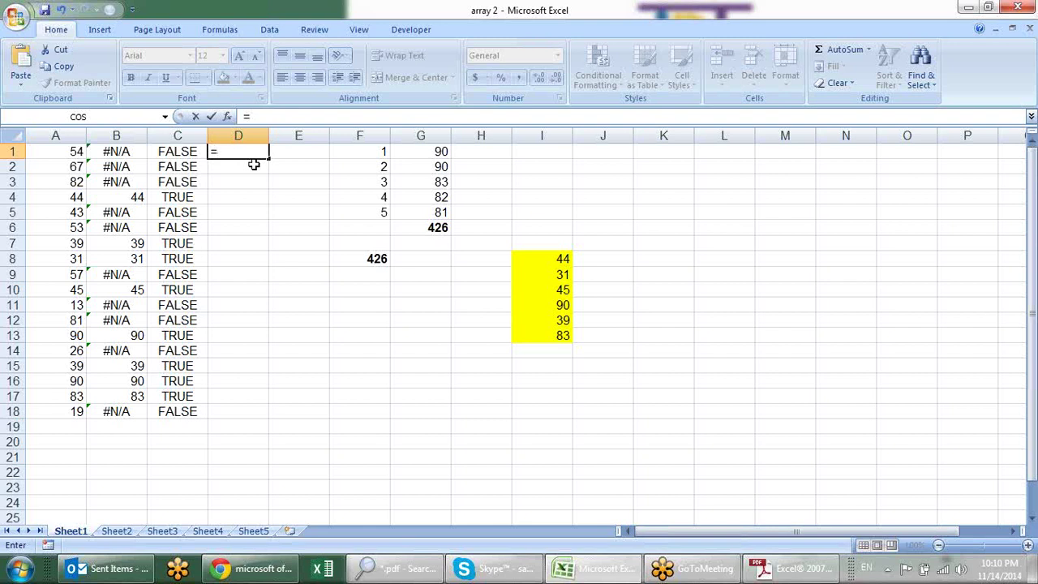
text(or)
key(Tab)
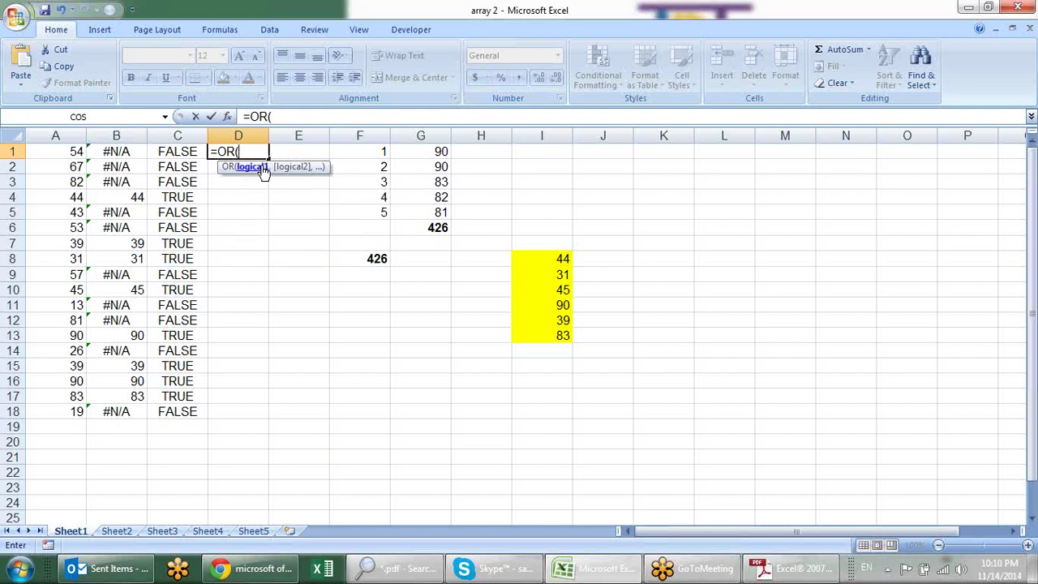
drag(551, 261, 548, 340)
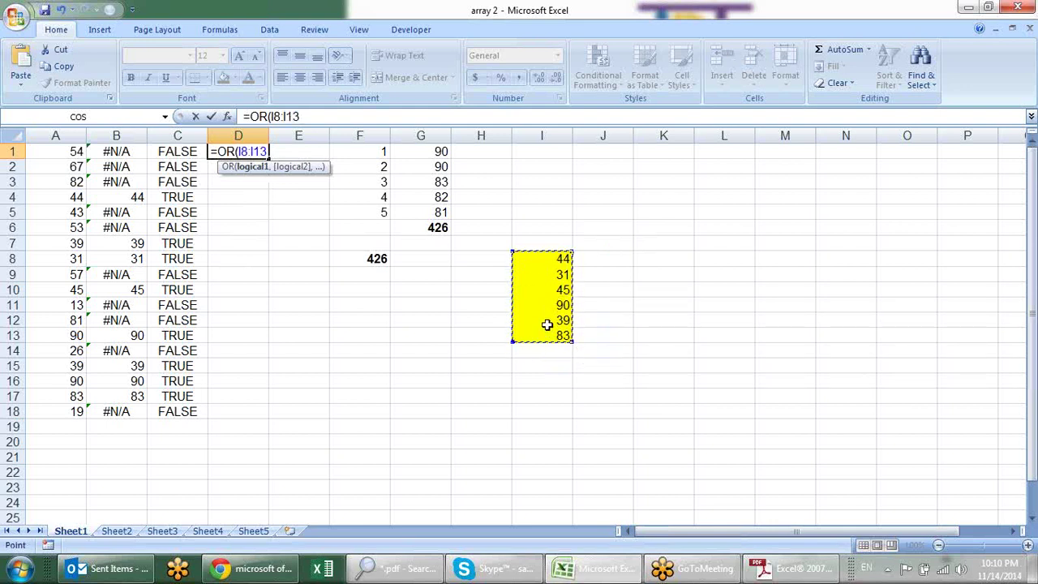
key(F4)
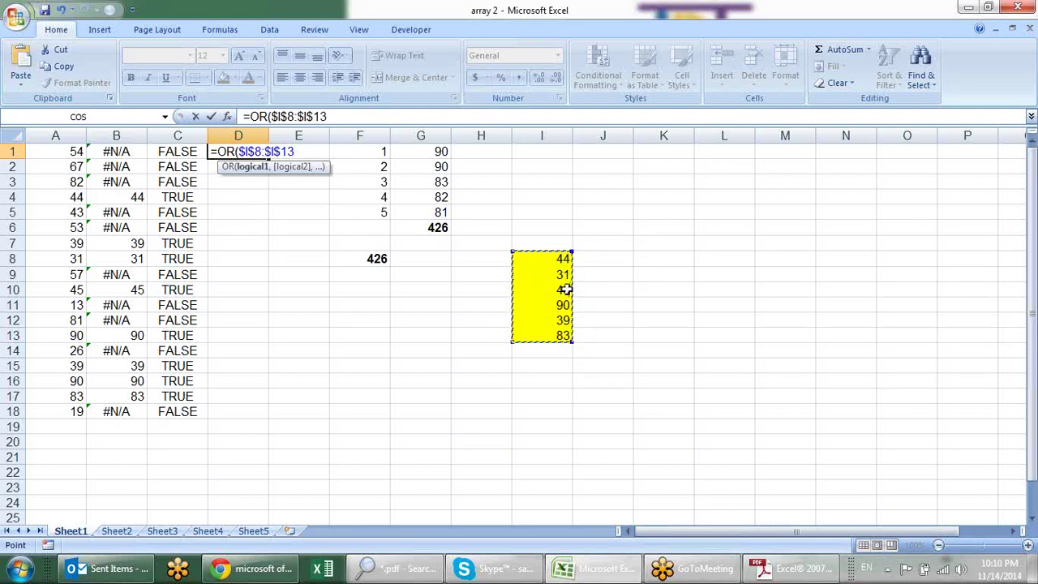
text(=)
click(58, 150)
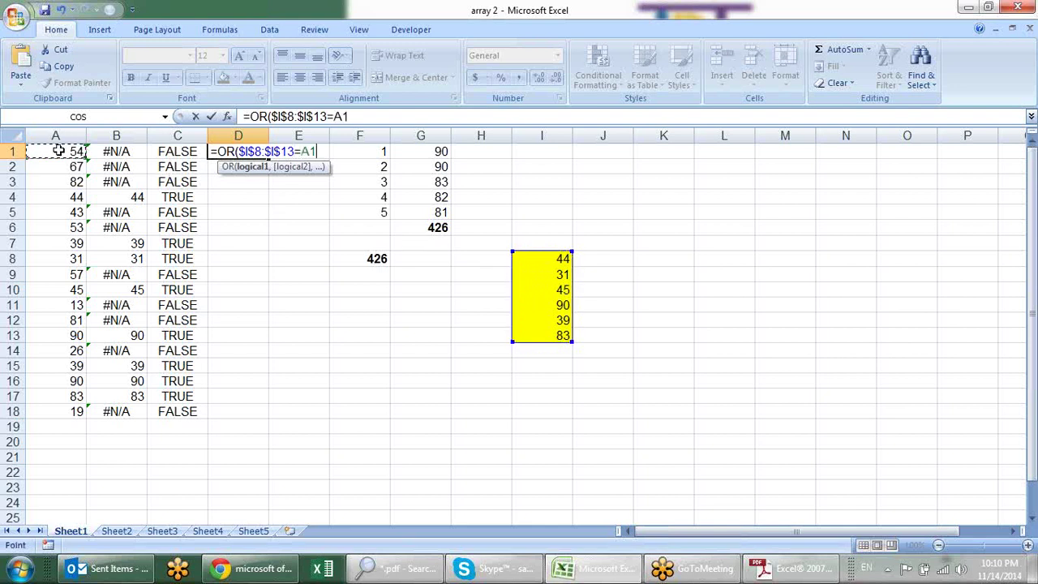
text())
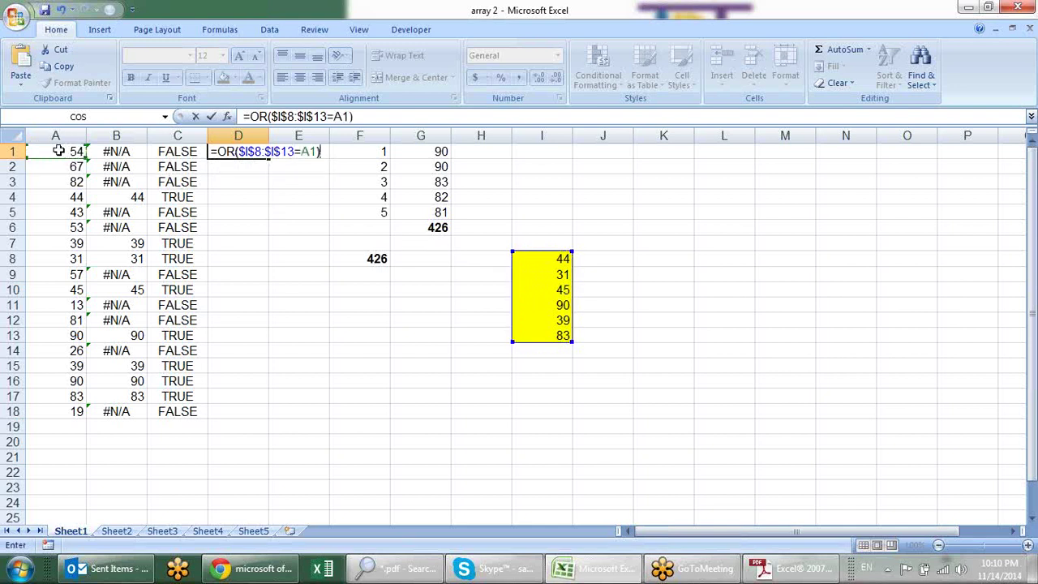
key(ctrl+shift+Return)
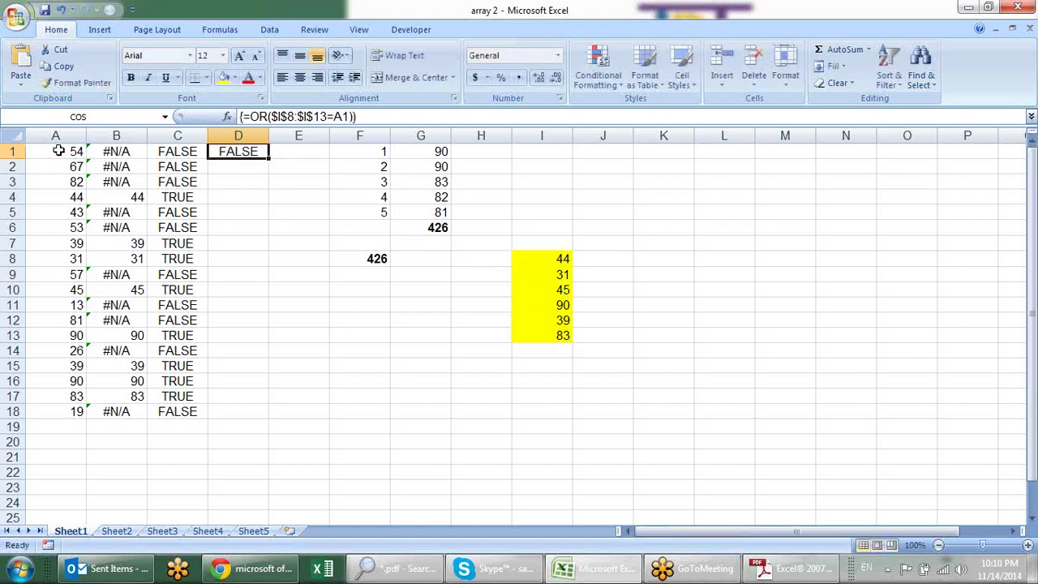
Copy D1's formula down to D18 and bold the TRUE results in D4, D7, D8, D10, D13 and D15:D17.
drag(268, 159, 243, 413)
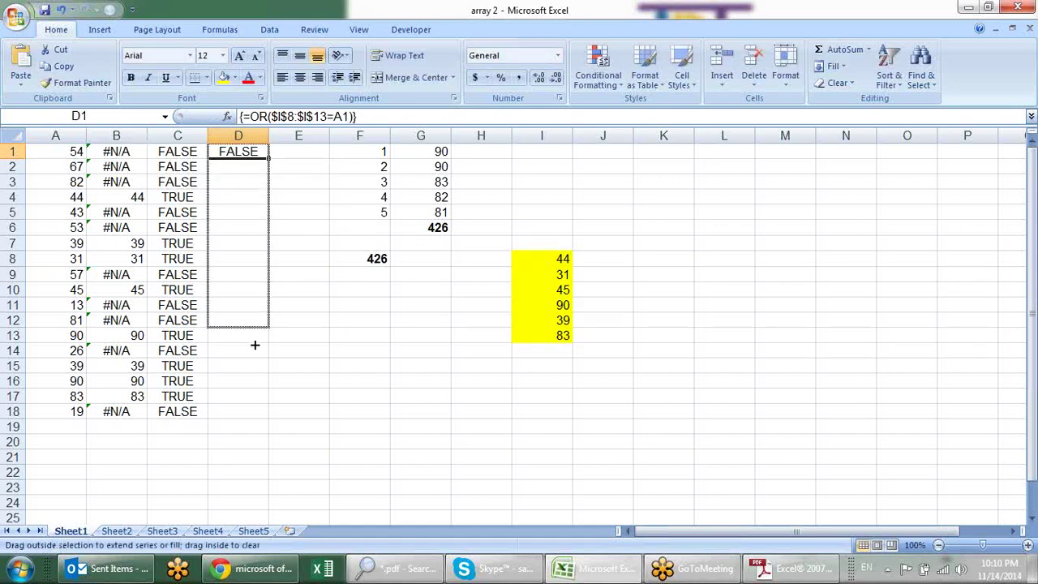
click(337, 394)
click(223, 199)
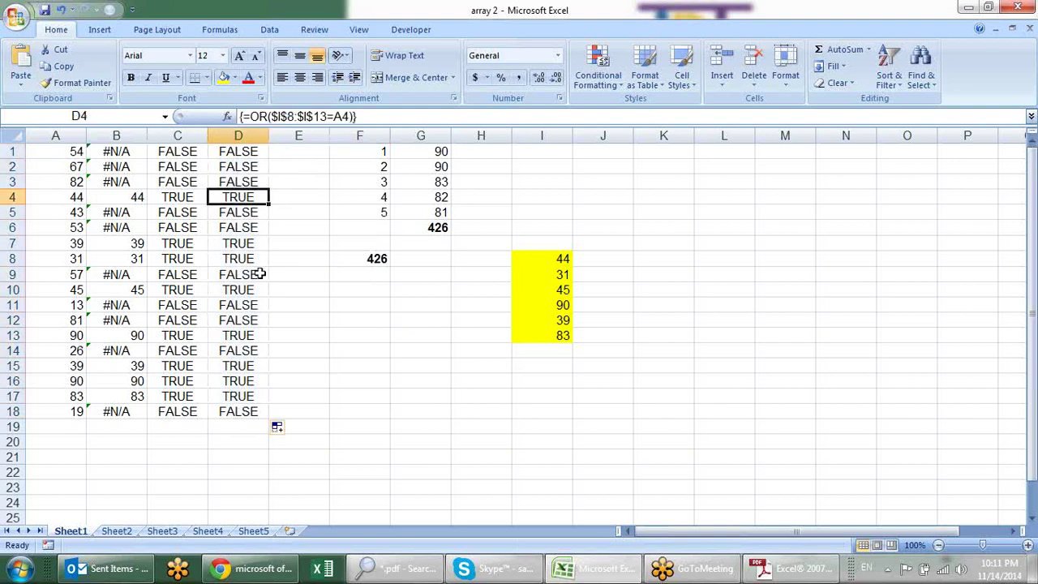
key(ctrl+b)
click(256, 244)
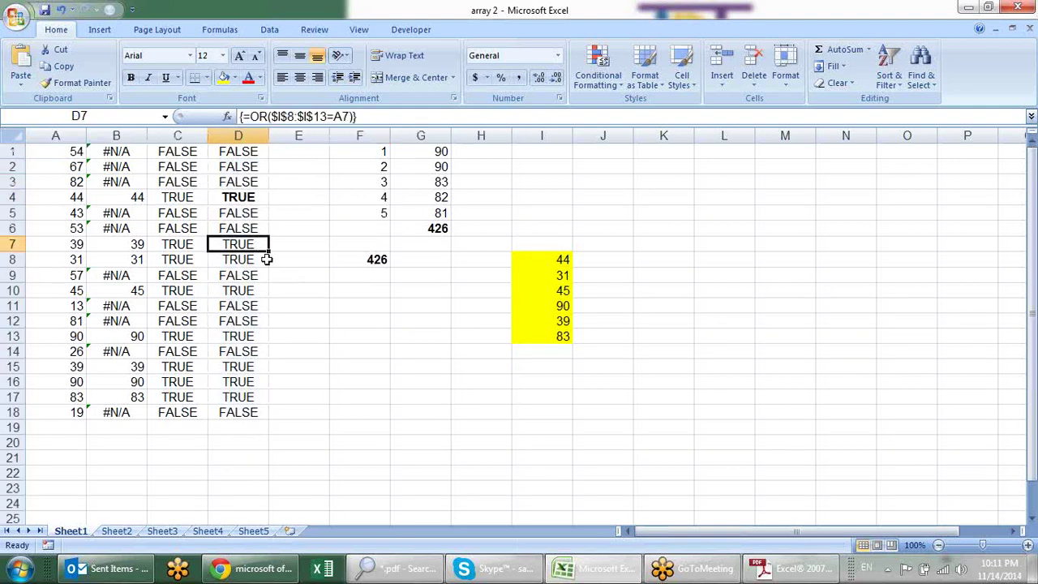
key(ctrl+b)
click(261, 259)
key(ctrl+b)
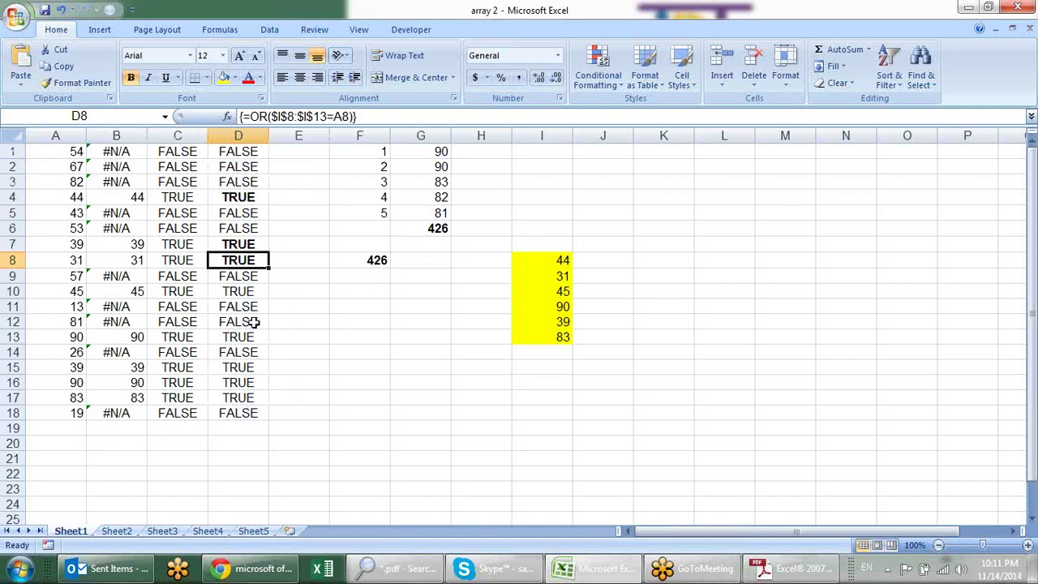
click(256, 291)
key(ctrl+b)
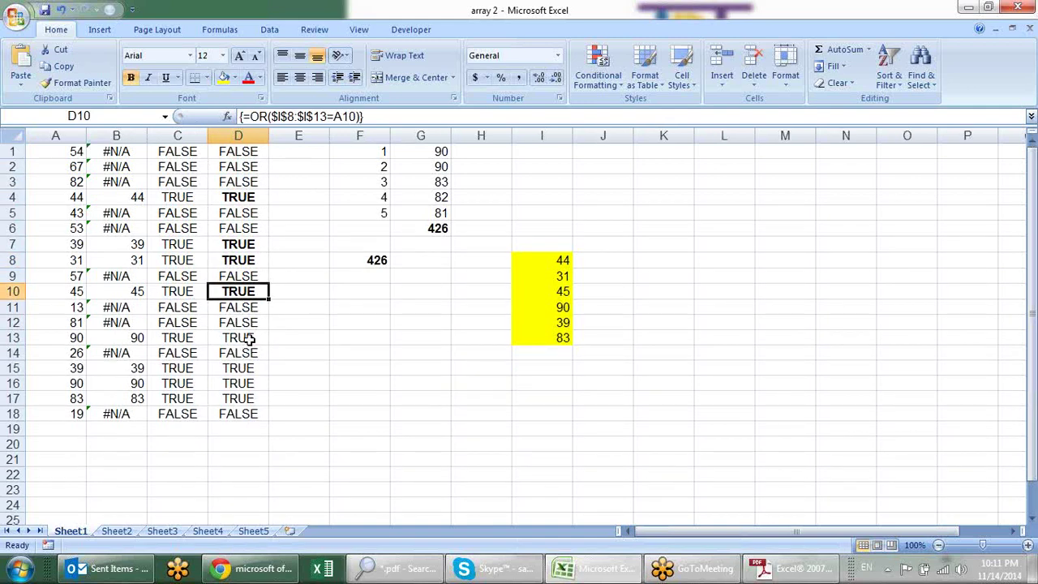
click(249, 339)
key(ctrl+b)
drag(260, 366, 262, 398)
key(ctrl+b)
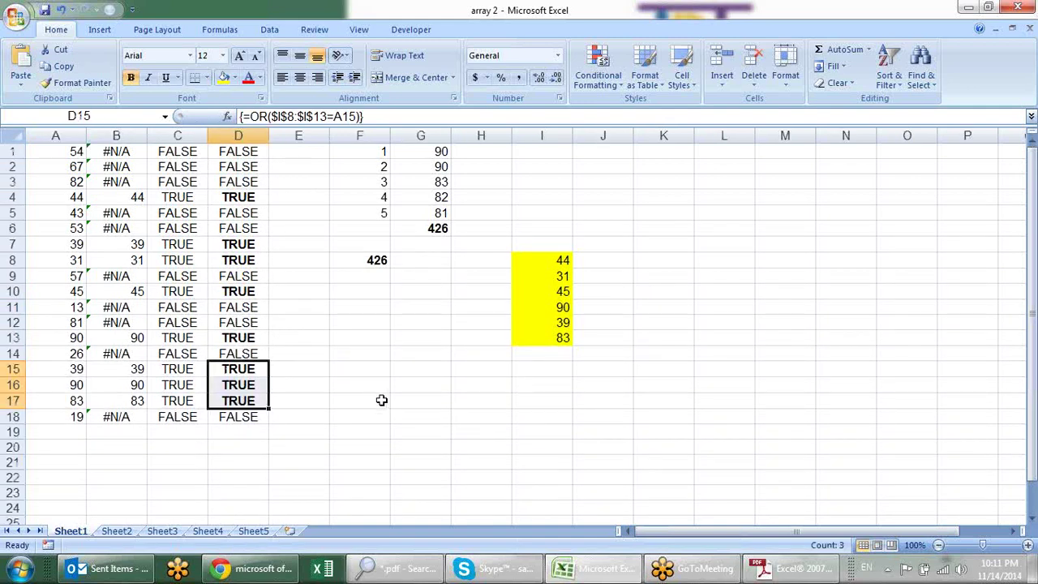
Check the copied OR formulas in D2 and D1.
click(364, 387)
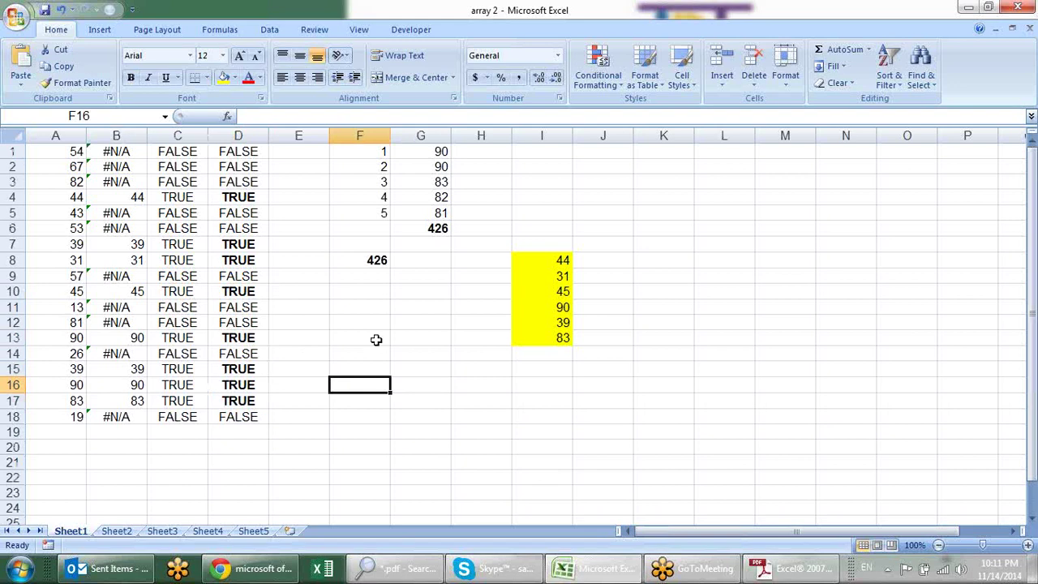
click(238, 168)
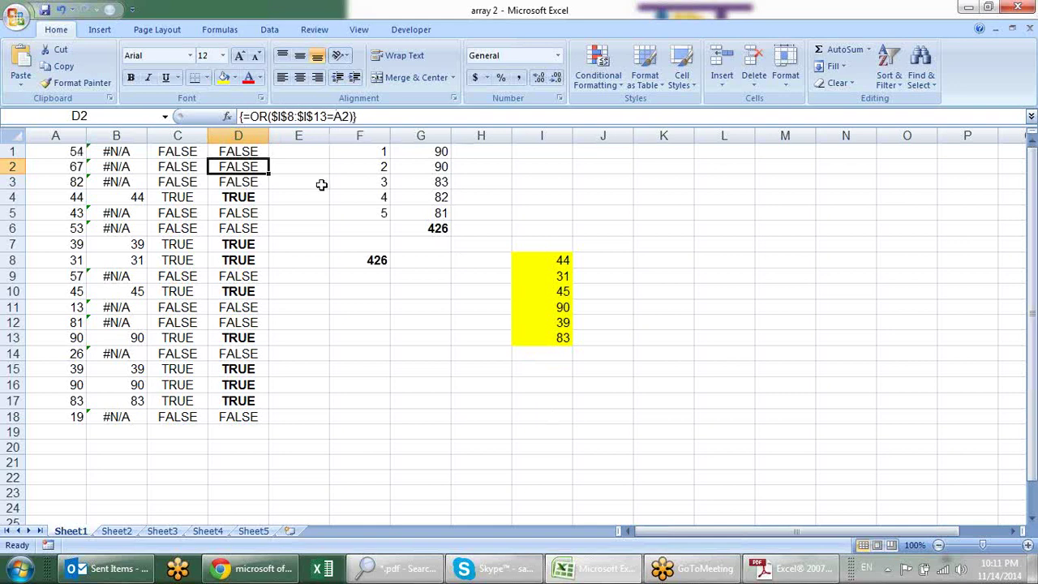
click(264, 149)
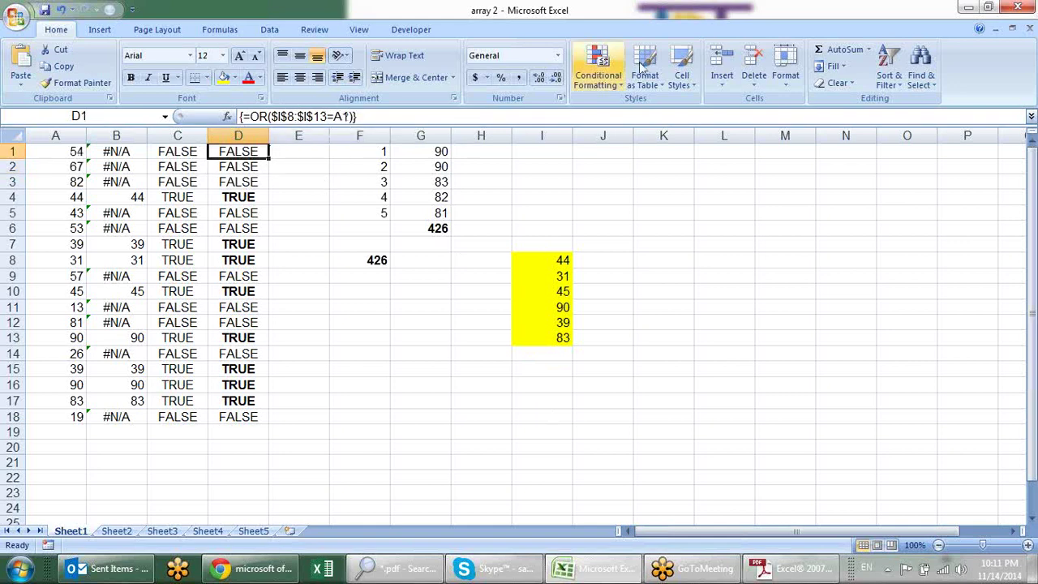
Step through D1's evaluation until I8:I13=54 gives six FALSE values, then close it.
click(399, 32)
click(218, 30)
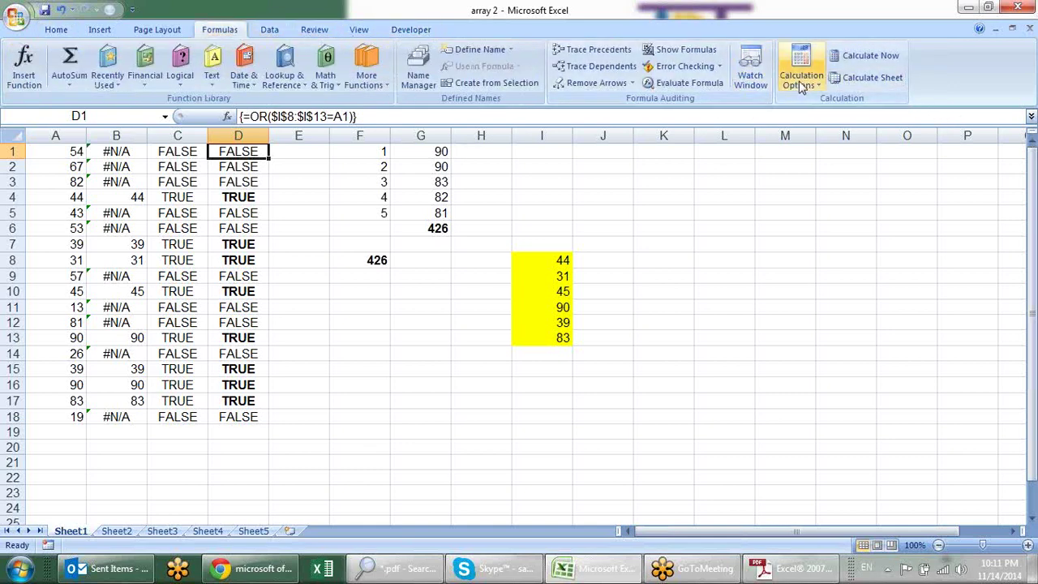
click(688, 83)
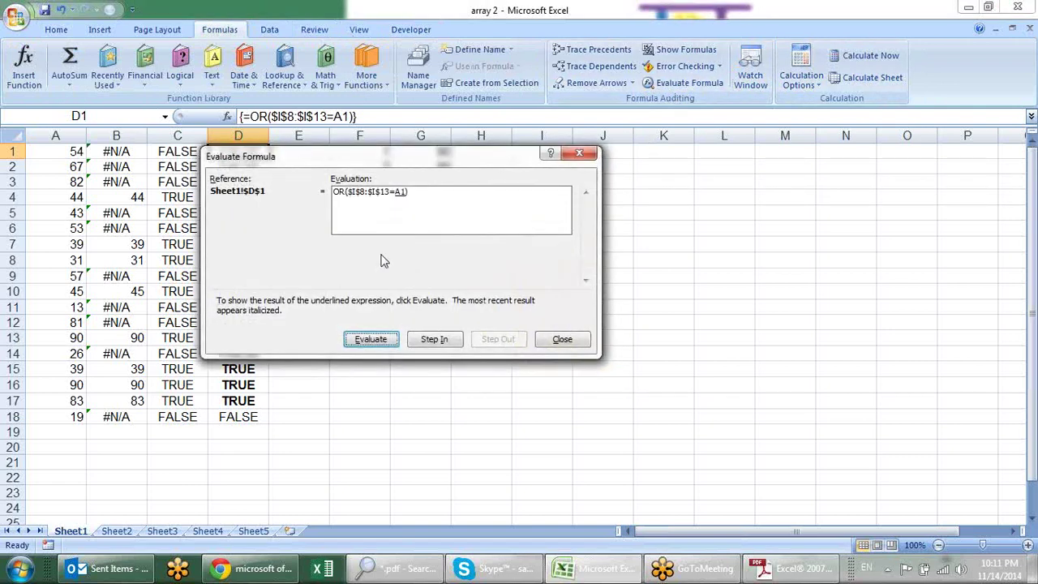
click(370, 339)
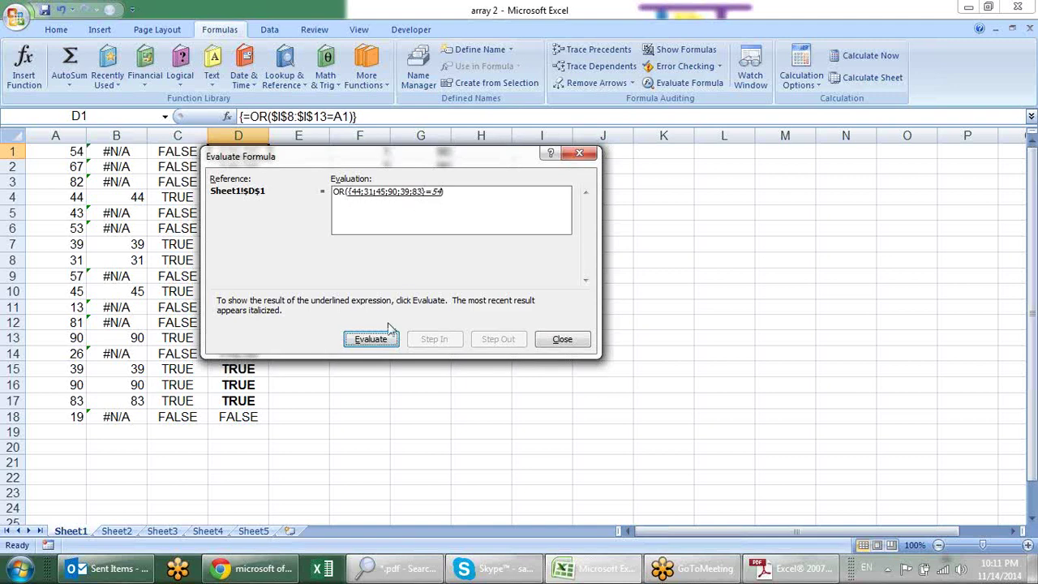
click(390, 341)
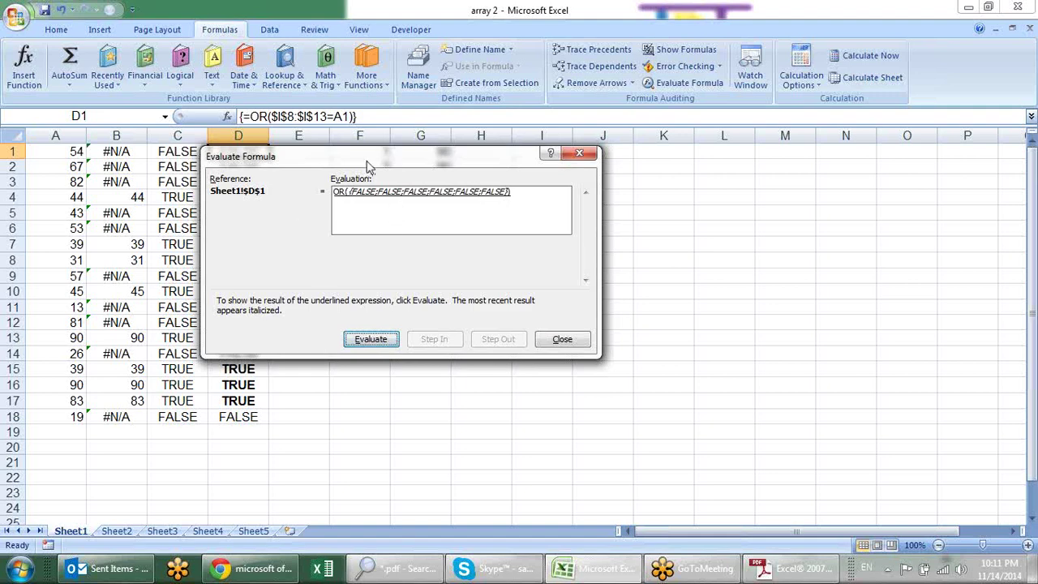
drag(367, 167, 541, 173)
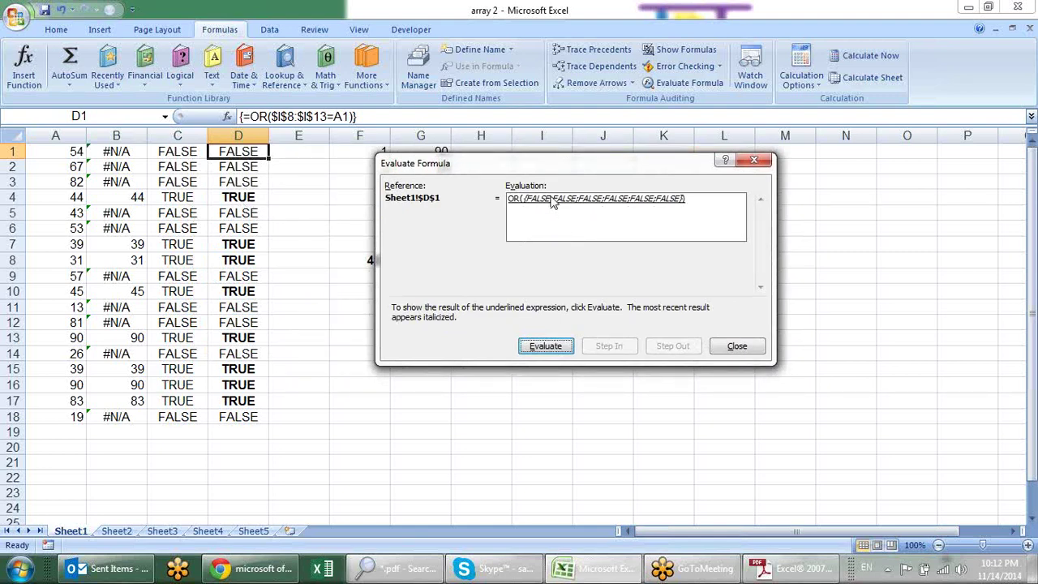
click(735, 348)
Inspect the Sheet1 formulas in D4, D8, the SUM in G6 and the array formula in F8.
click(245, 197)
click(236, 260)
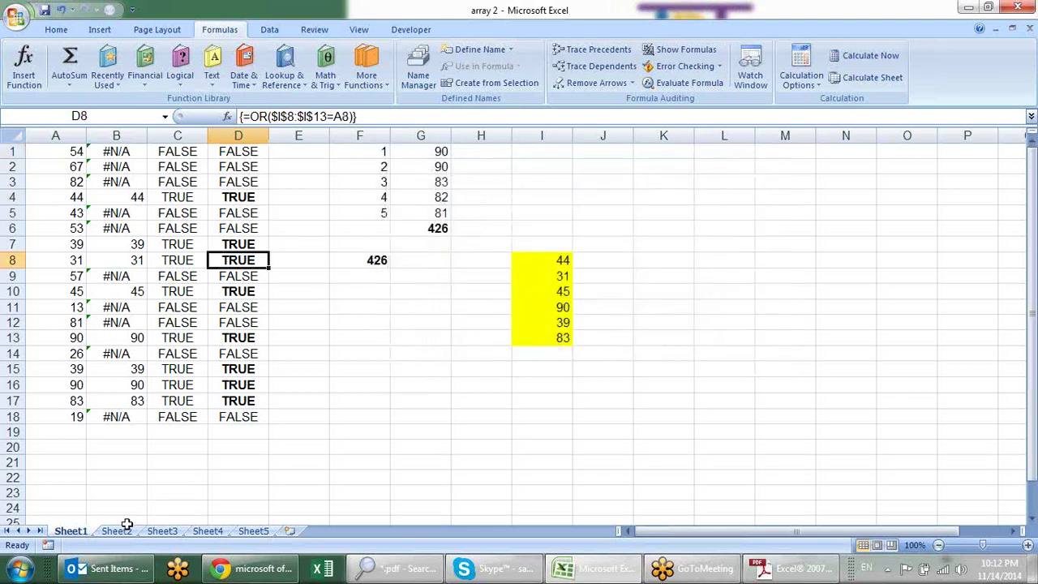
click(436, 226)
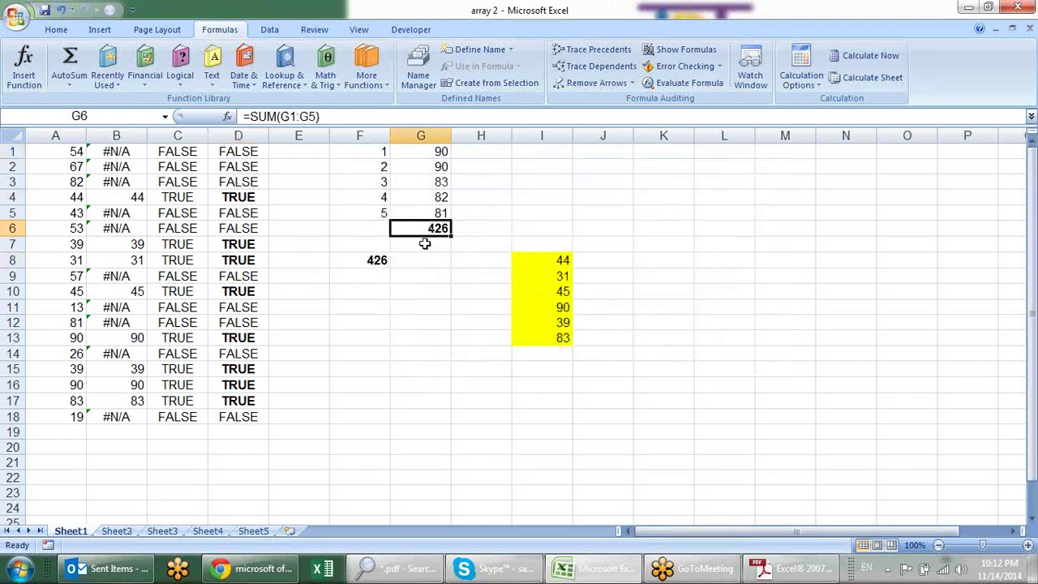
click(382, 273)
click(377, 261)
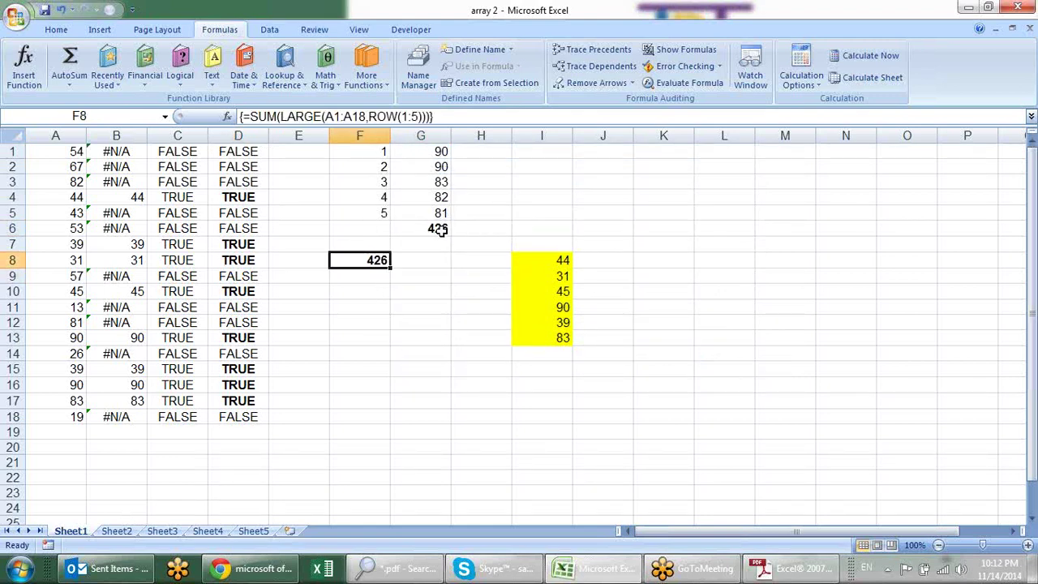
On Sheet2, review the name, score and product helper formulas in C7:E7, then select columns C:F.
click(118, 531)
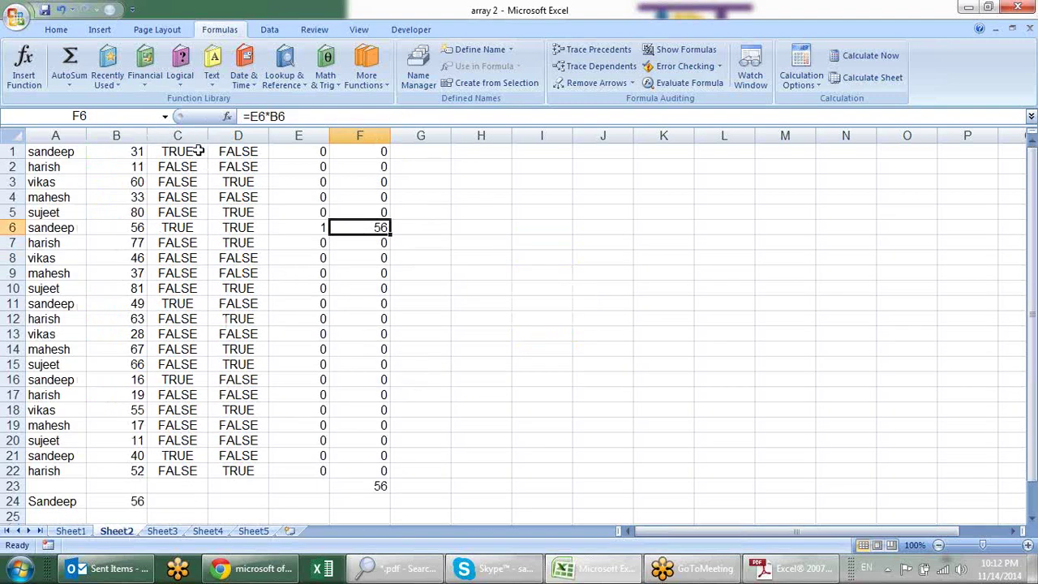
drag(197, 152, 361, 481)
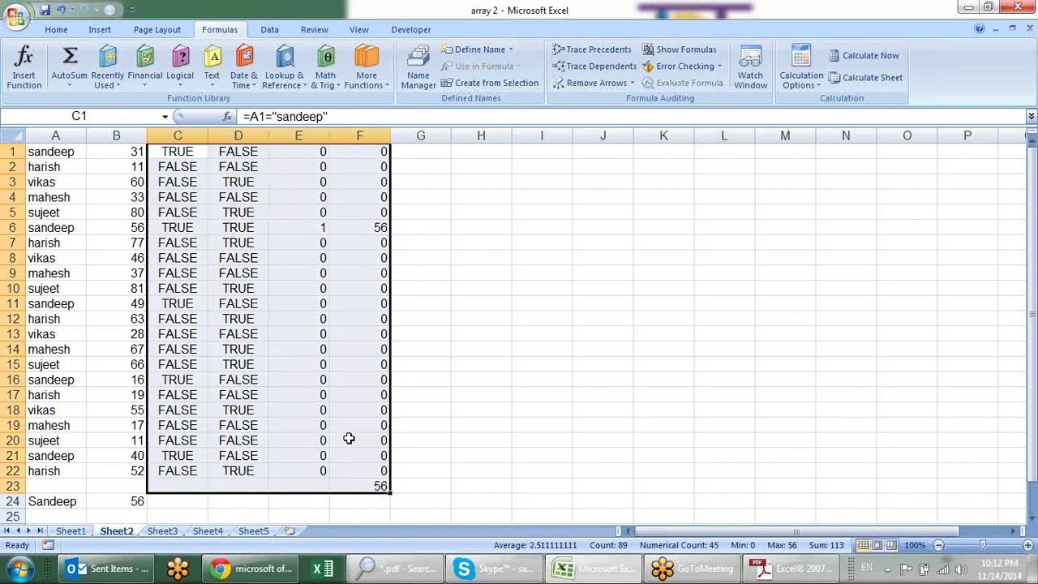
click(292, 379)
click(357, 363)
click(322, 240)
click(247, 242)
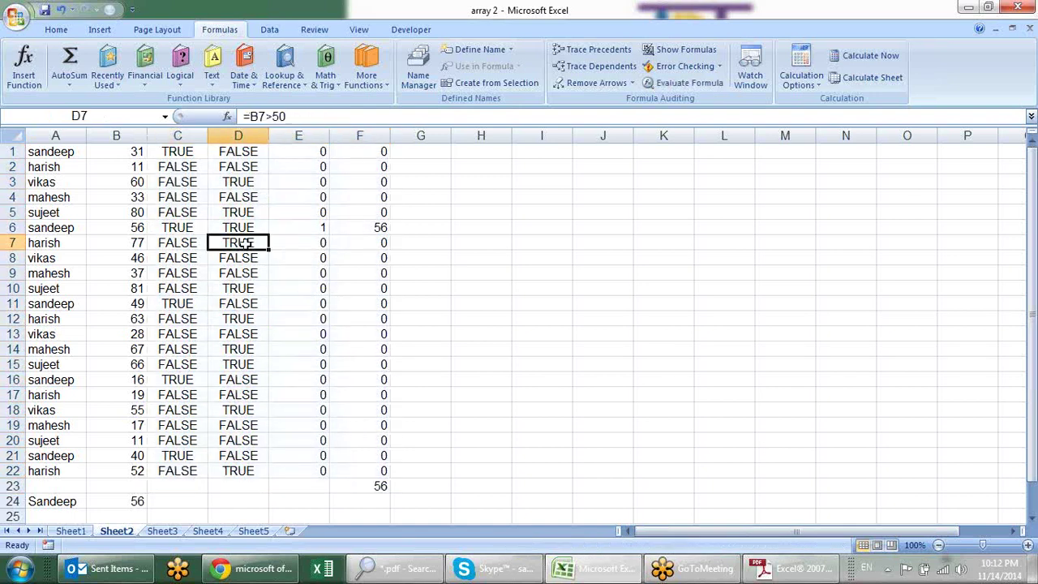
click(188, 241)
drag(183, 152, 385, 486)
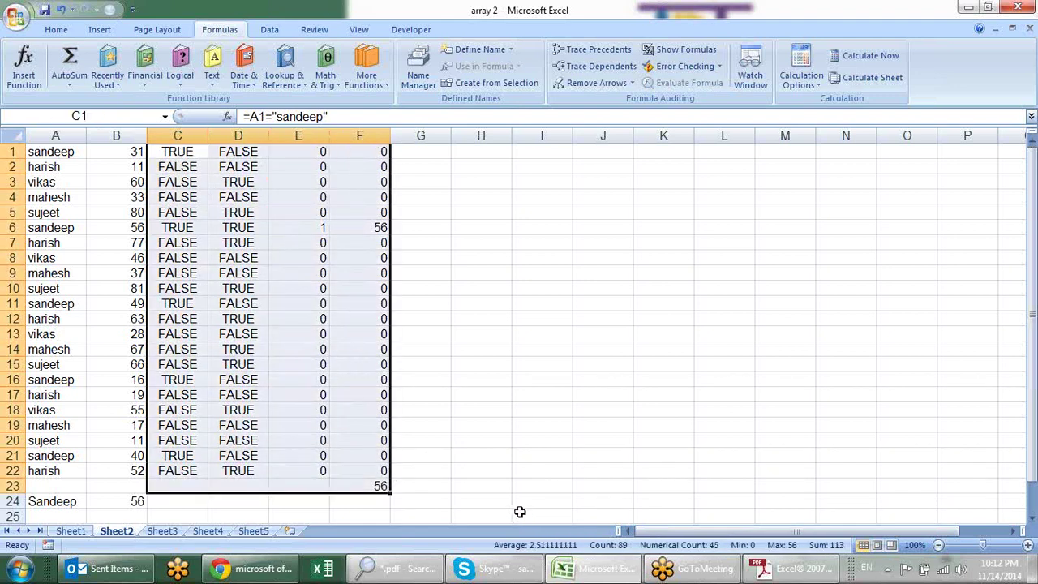
drag(373, 132, 185, 135)
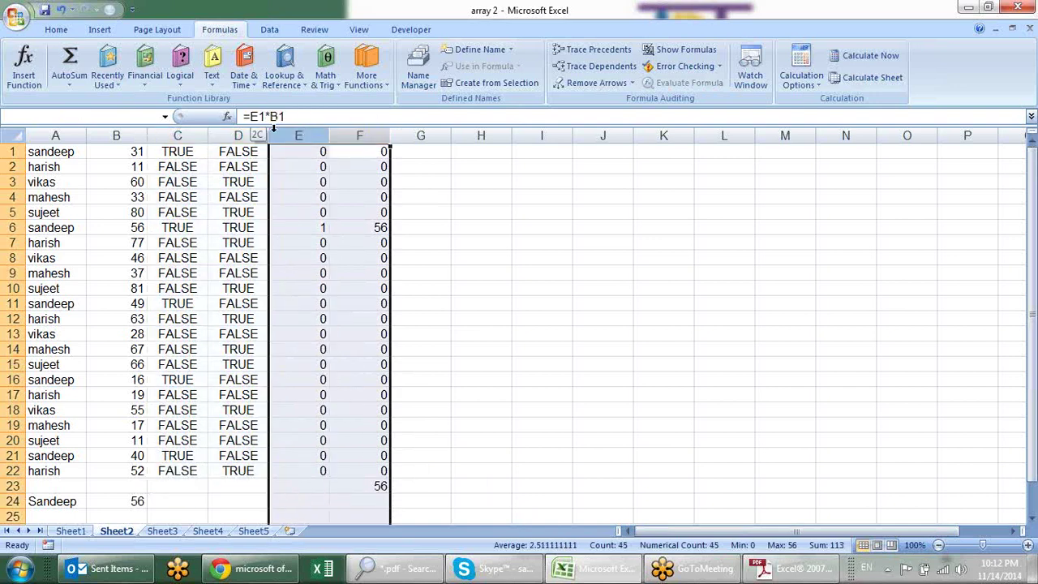
Hide the helper columns C through F.
right_click(188, 136)
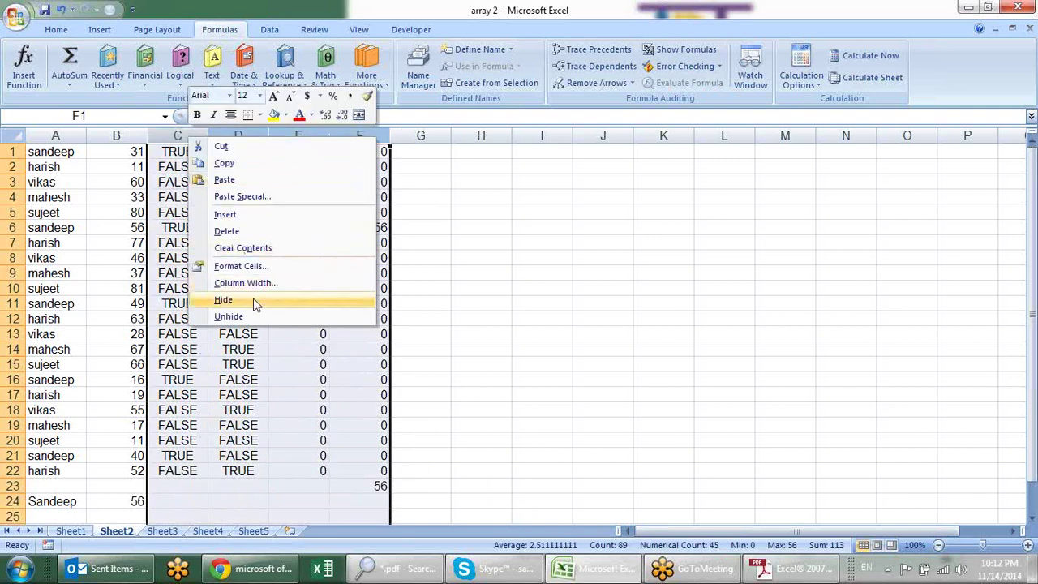
click(254, 300)
click(357, 255)
Enter =A1=$A$24 in G1 and fill it down to G22.
click(187, 153)
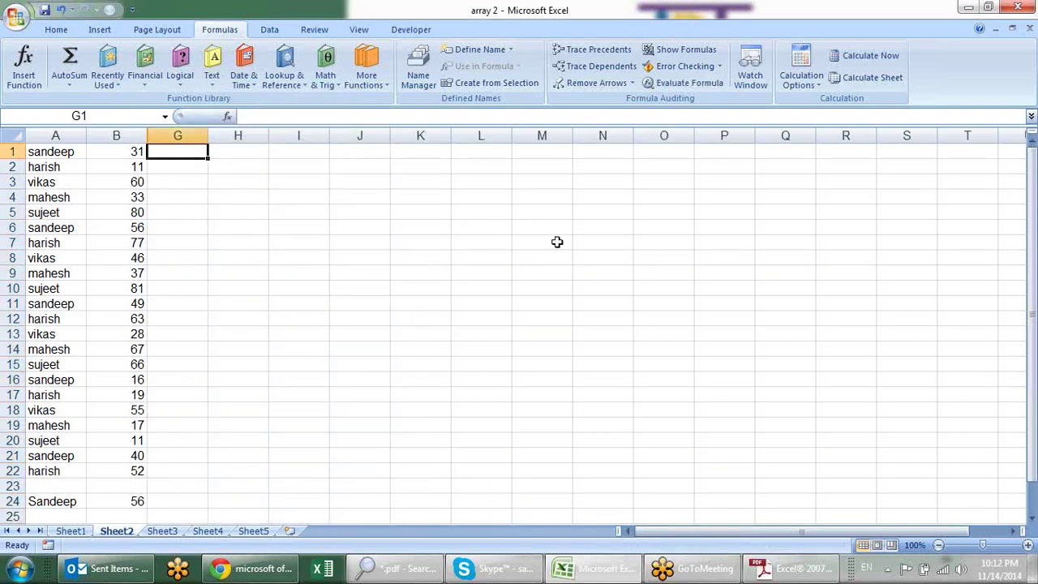
text(=)
key(Left)
key(Left)
text(=)
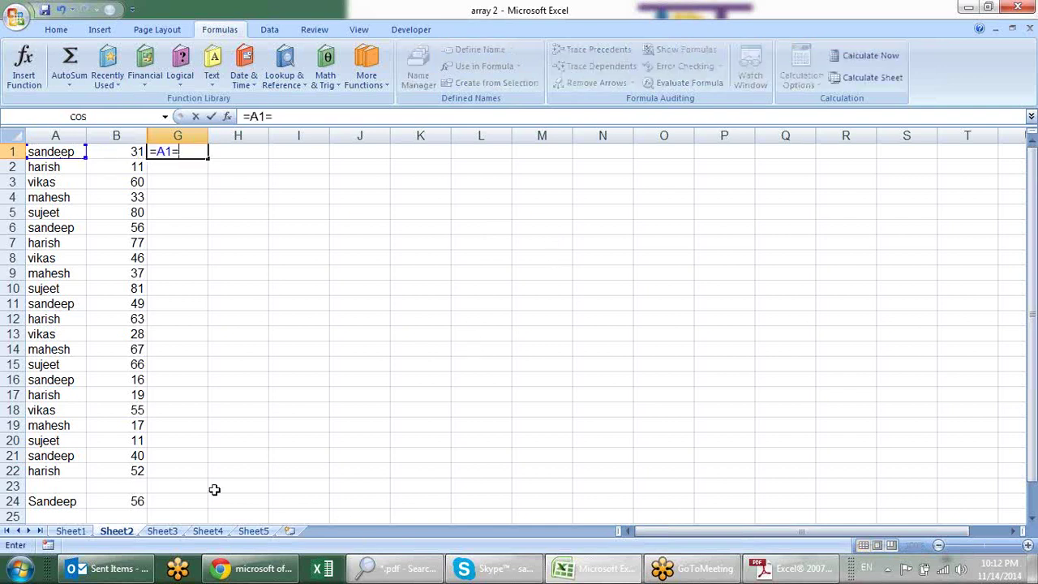
click(77, 503)
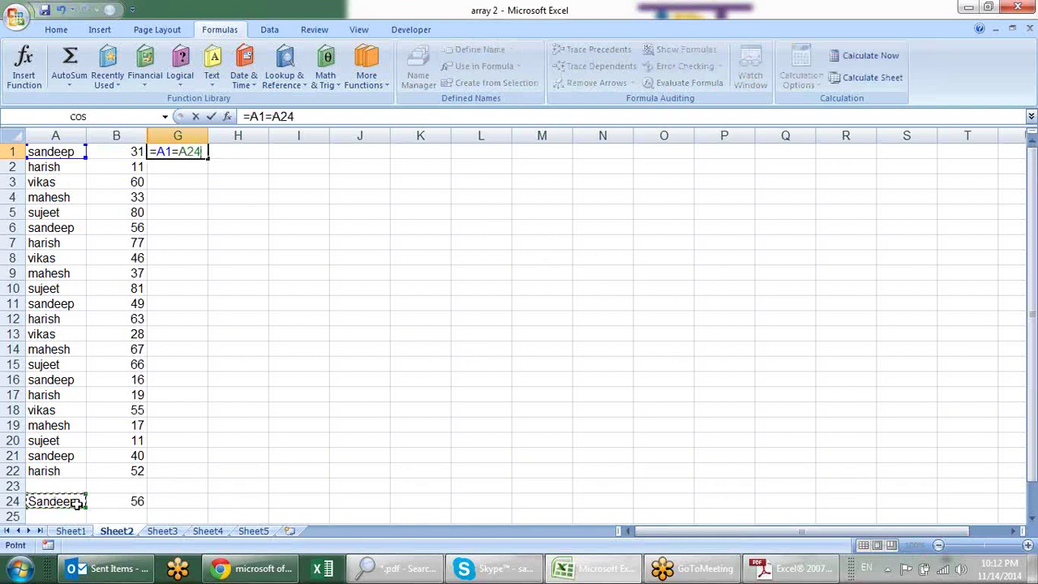
key(F4)
key(Return)
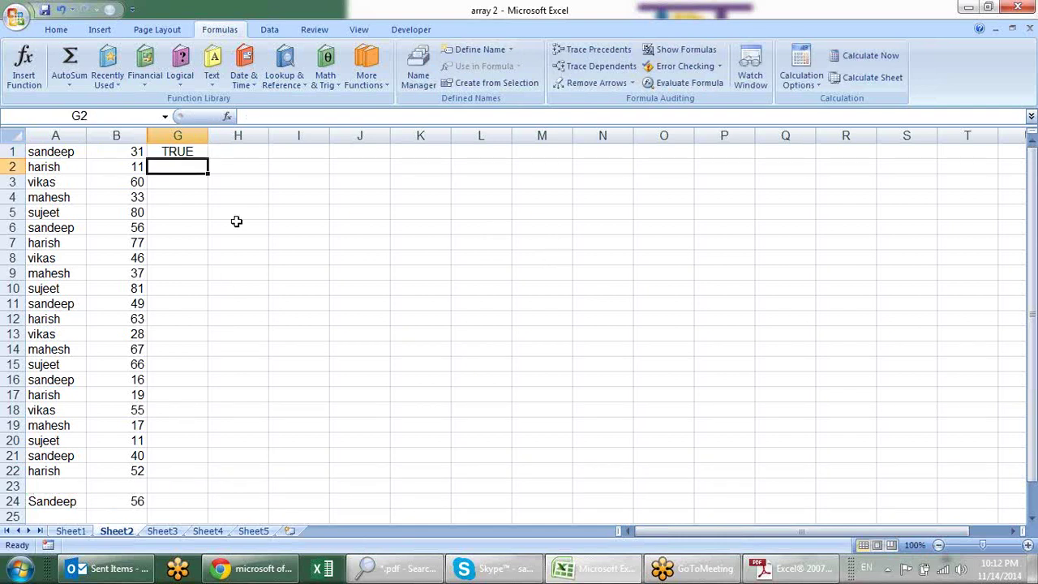
click(195, 151)
drag(207, 158, 171, 476)
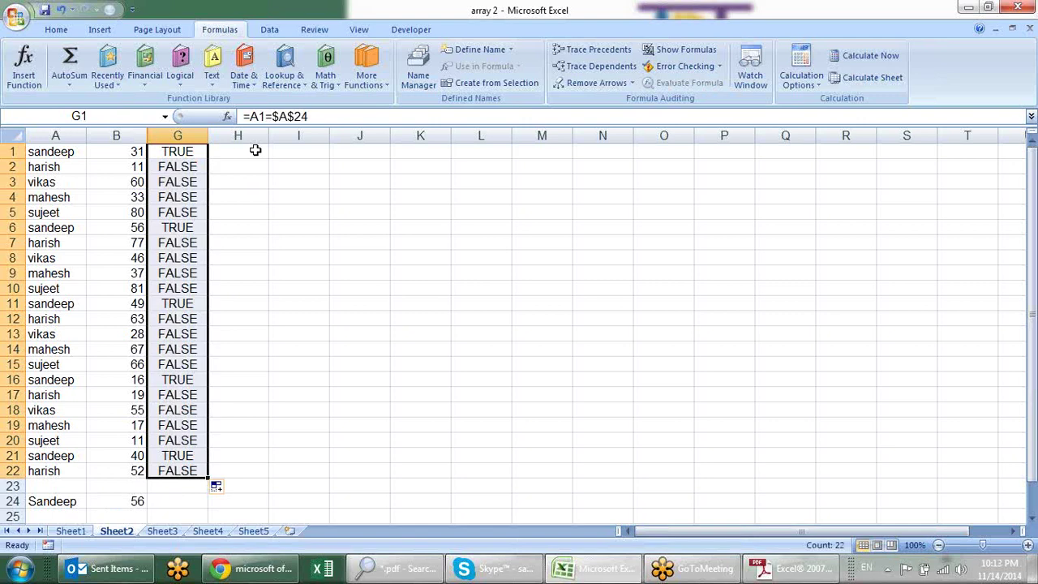
click(254, 150)
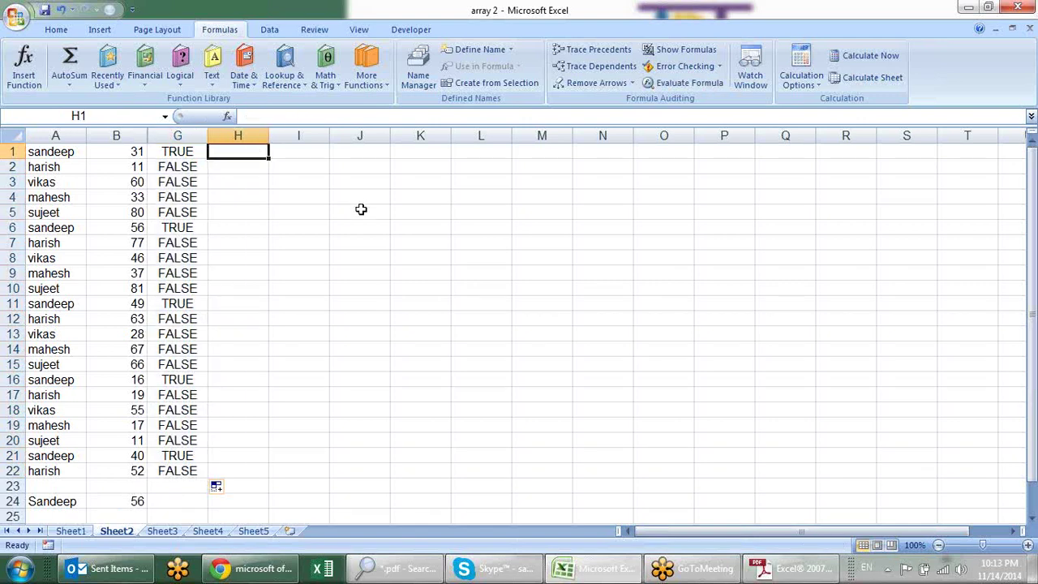
Enter =B1>50 in H1 and fill it down to H22.
text(=)
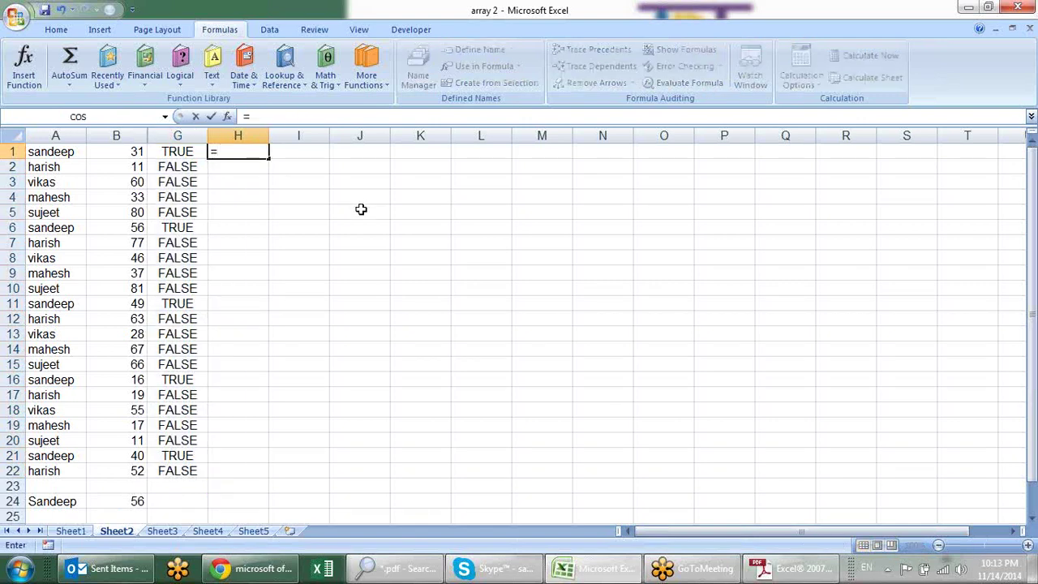
click(139, 153)
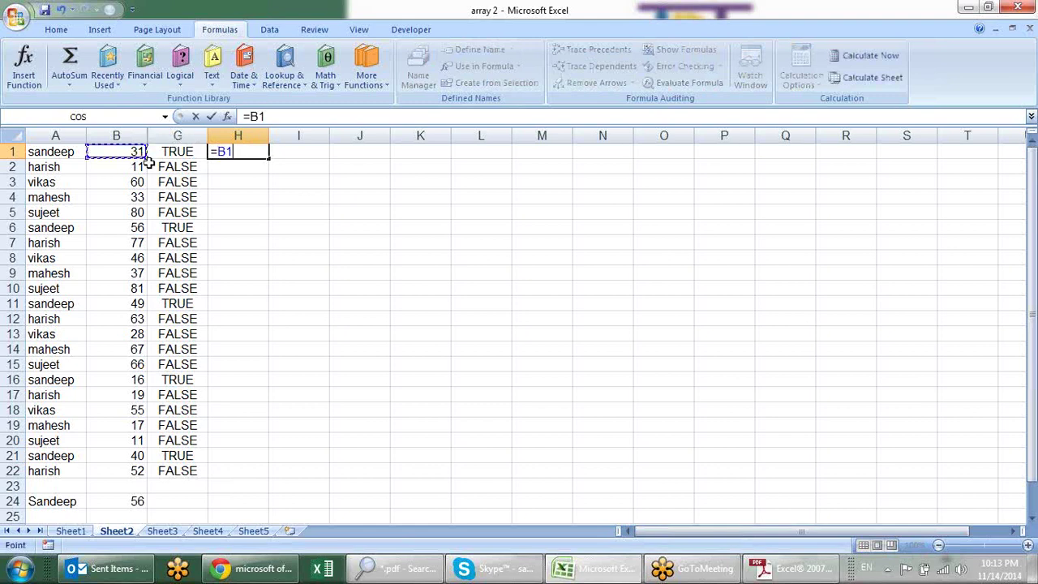
text(>50)
key(Return)
click(248, 146)
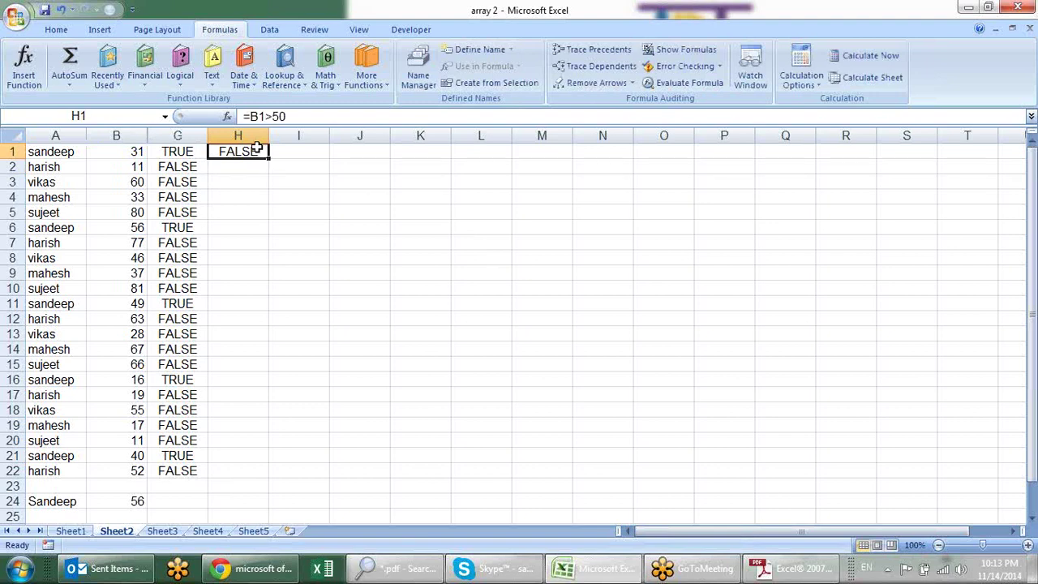
double_click(268, 158)
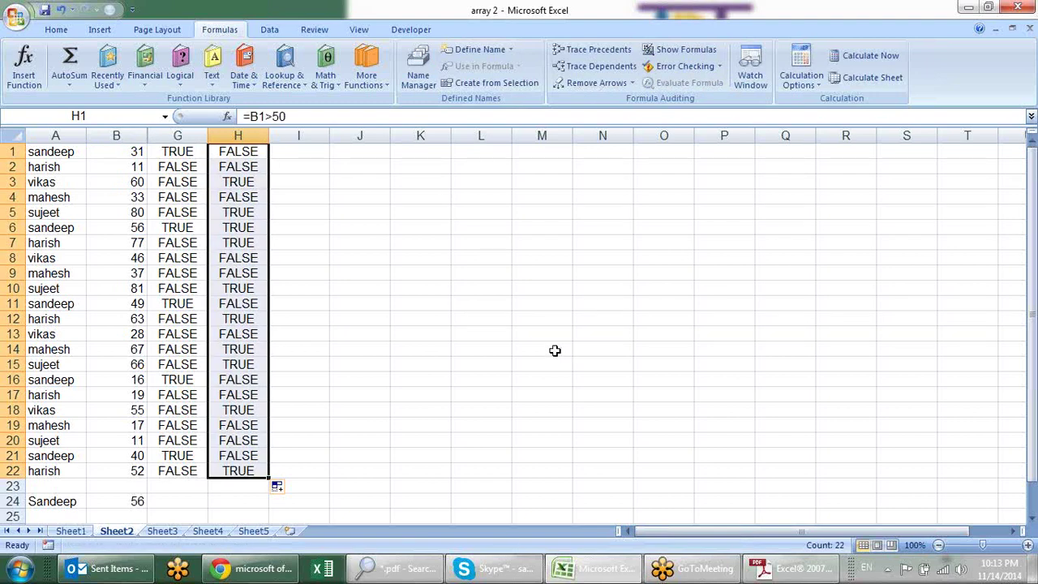
click(449, 233)
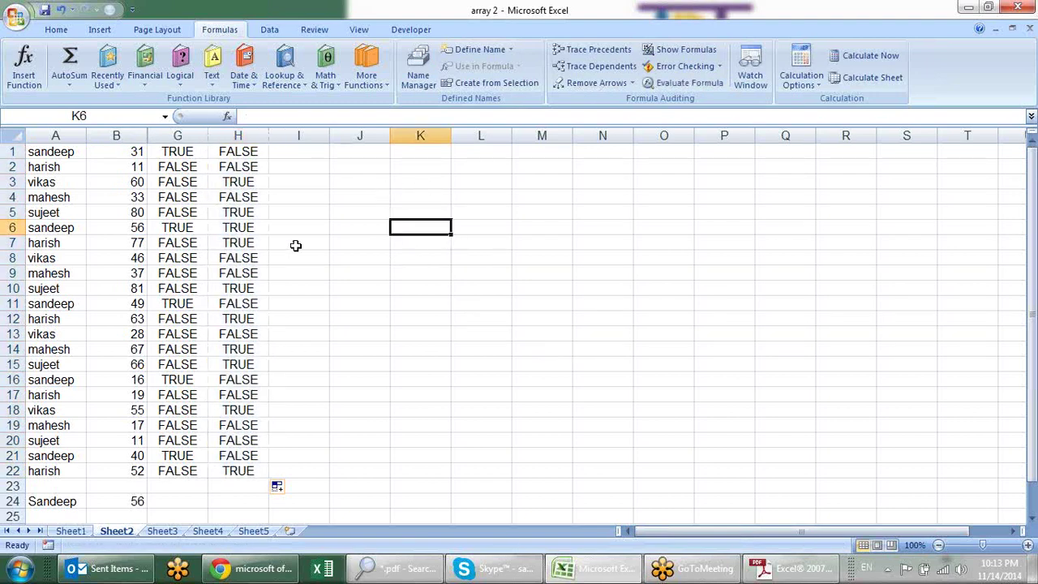
Review the G1 and H2 formulas, starting an IF rewrite in H2 but cancelling it.
click(185, 149)
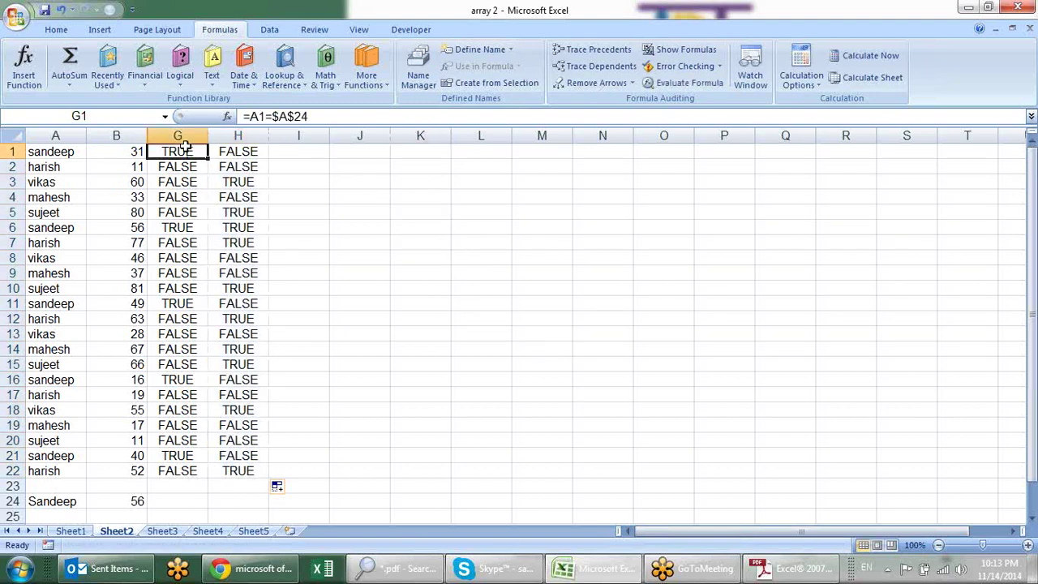
click(54, 153)
click(235, 168)
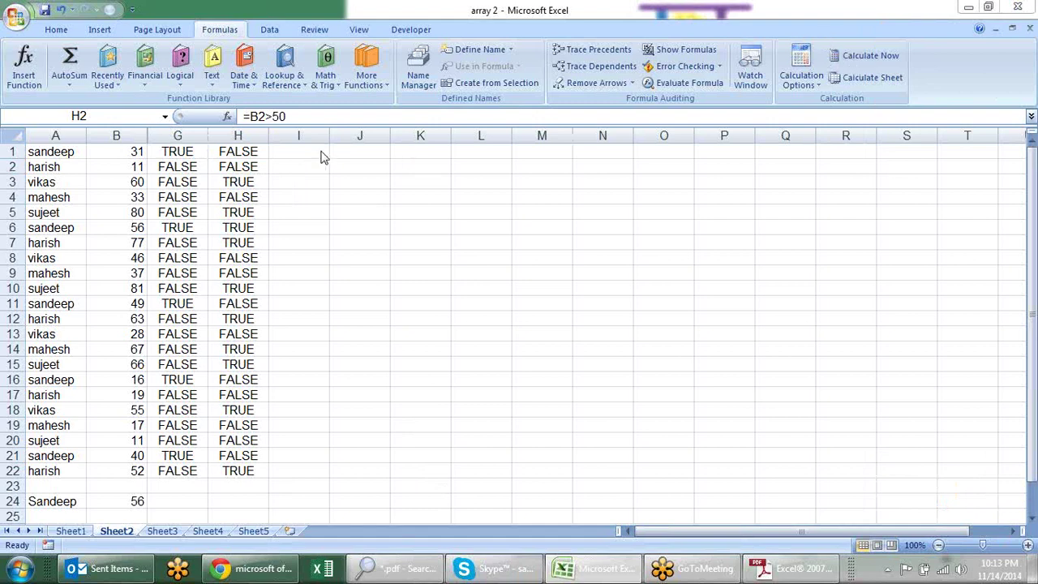
key(F2)
key(Home)
text(=IF()
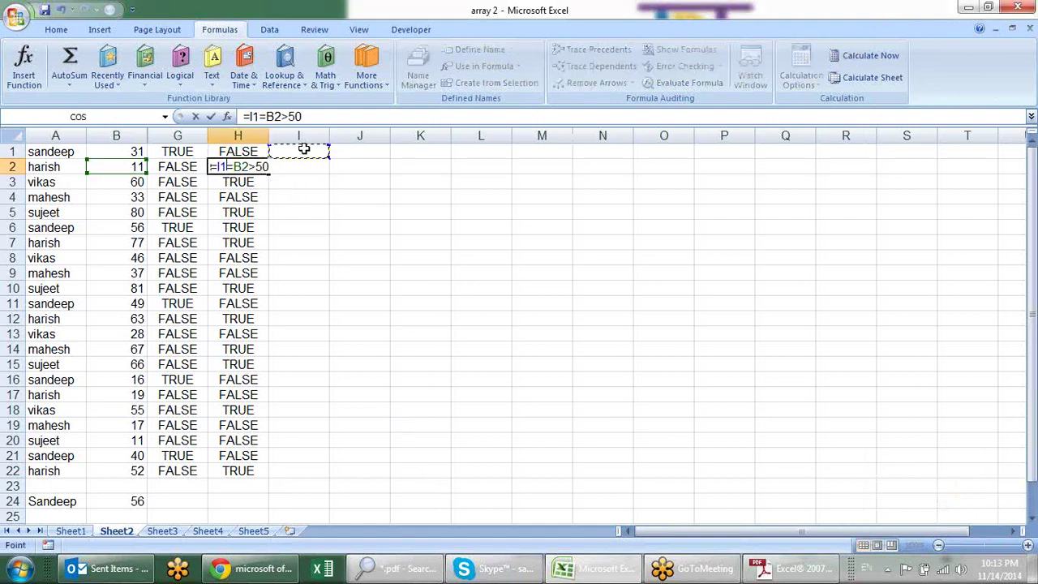
key(Escape)
click(308, 145)
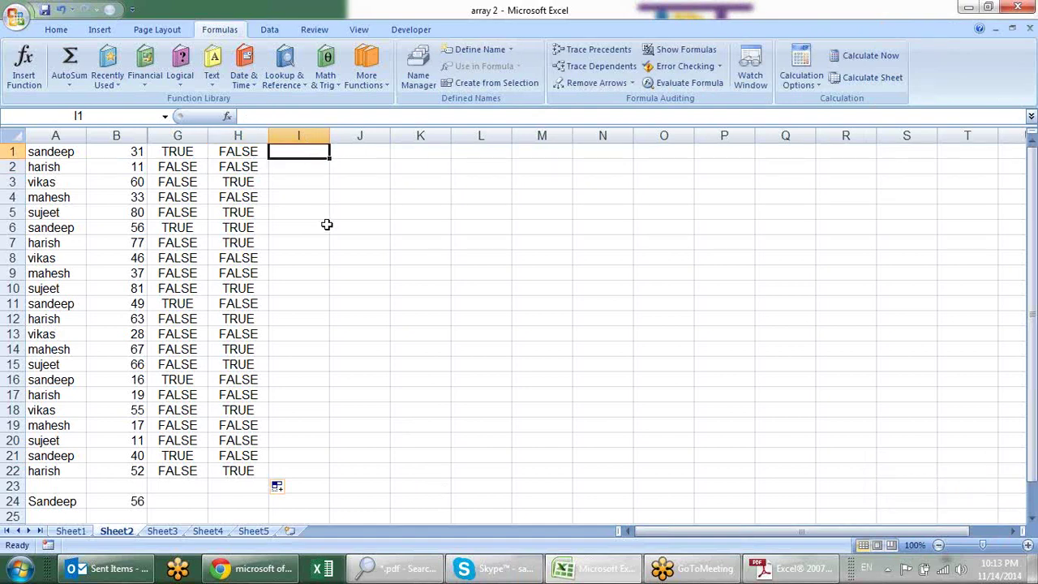
Enter =G1*H1 in I1 and copy it down to I22.
text(=)
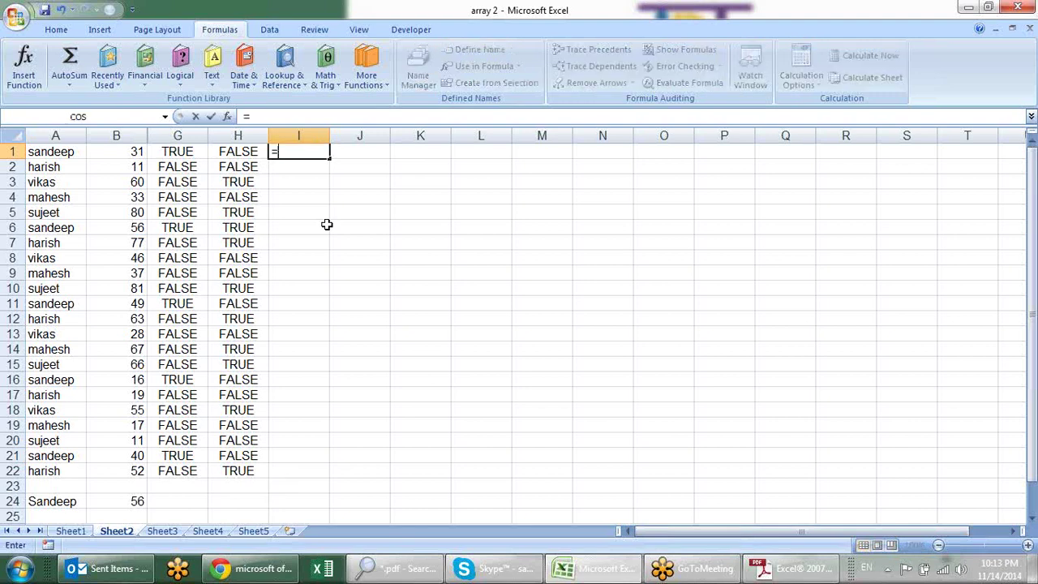
key(Left)
key(Left)
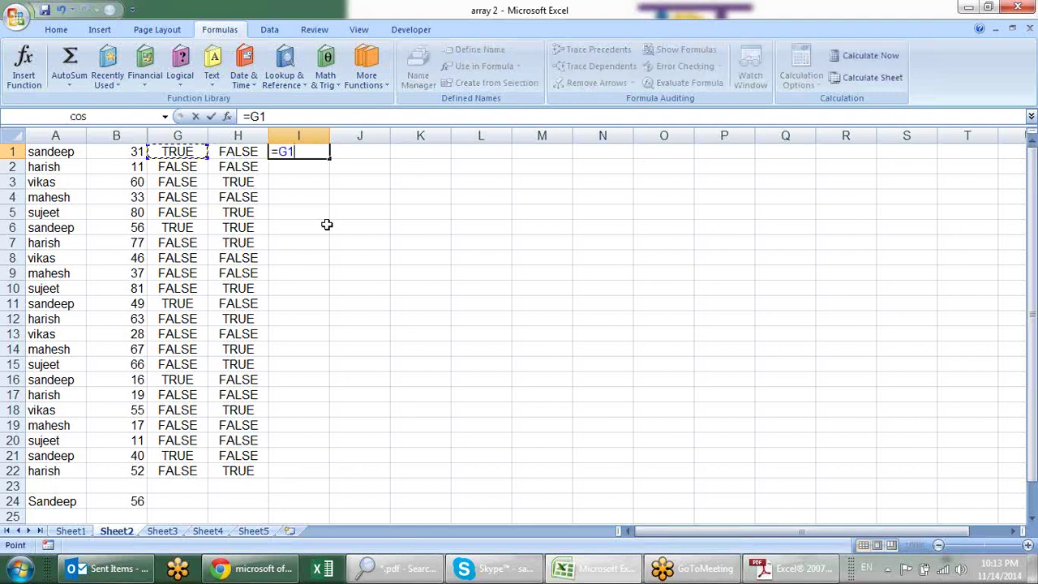
text(8)
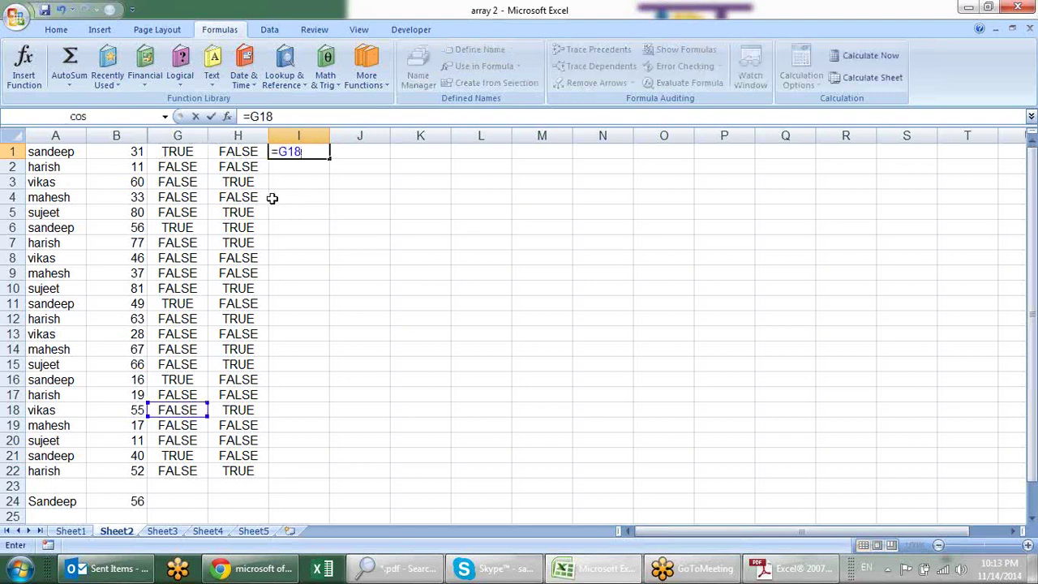
key(BackSpace)
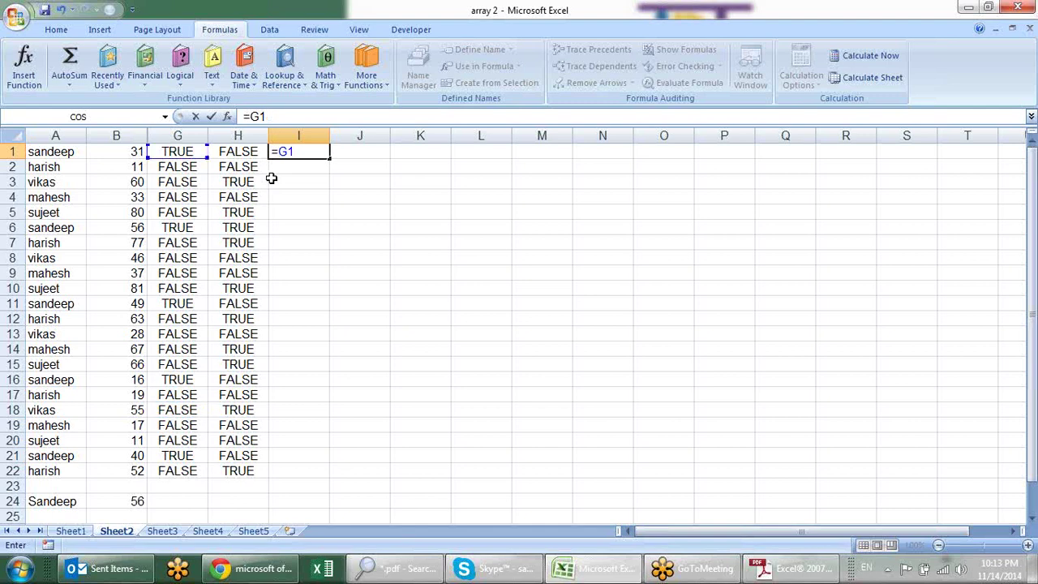
click(251, 152)
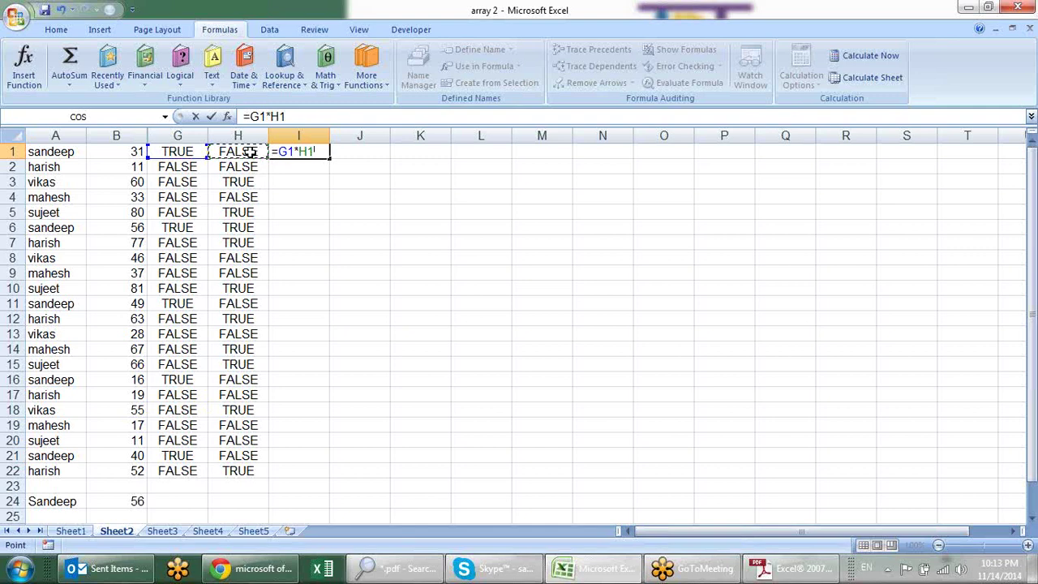
key(Return)
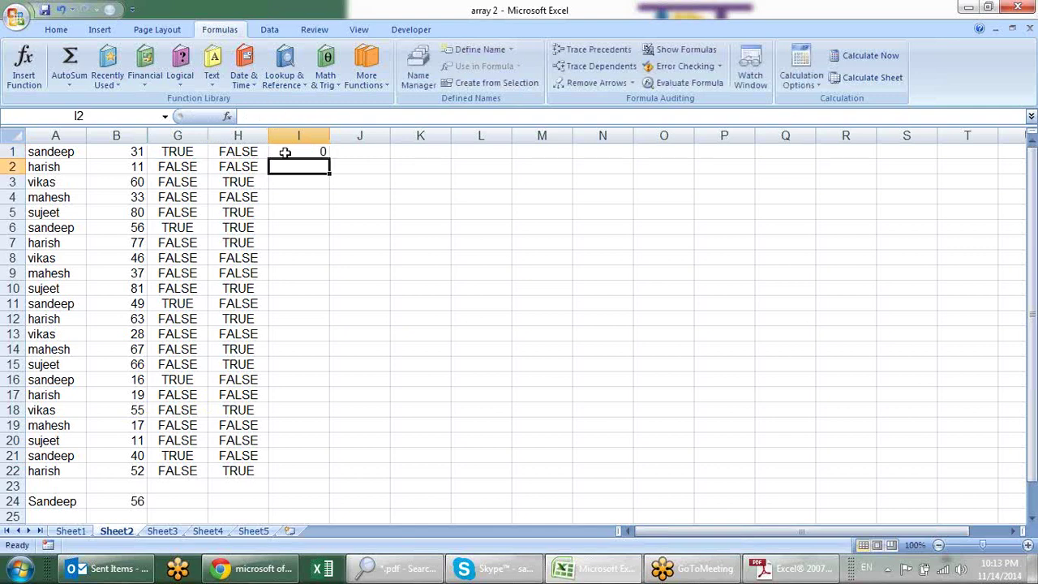
click(288, 153)
drag(330, 159, 332, 476)
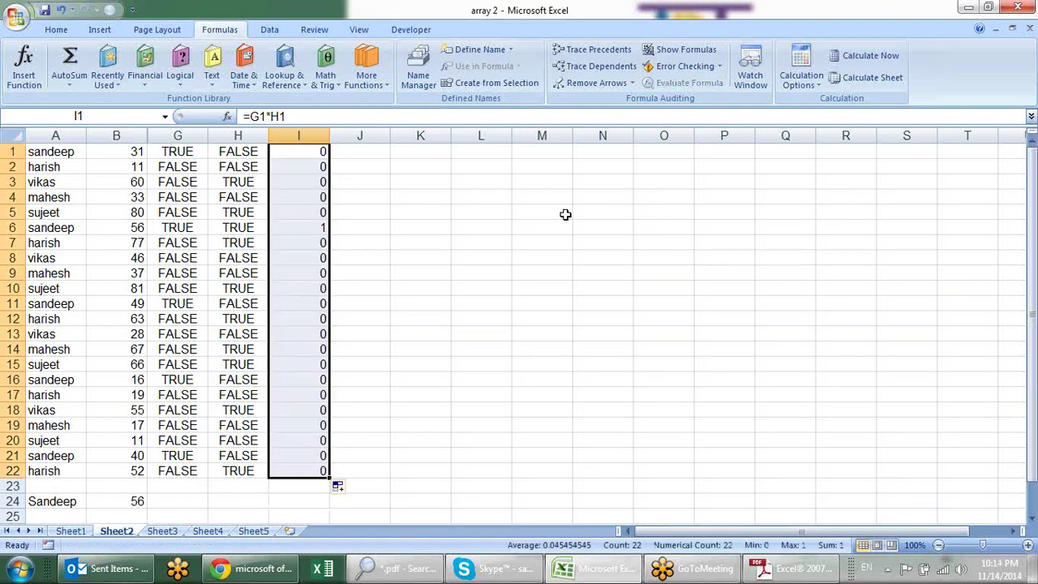
click(446, 162)
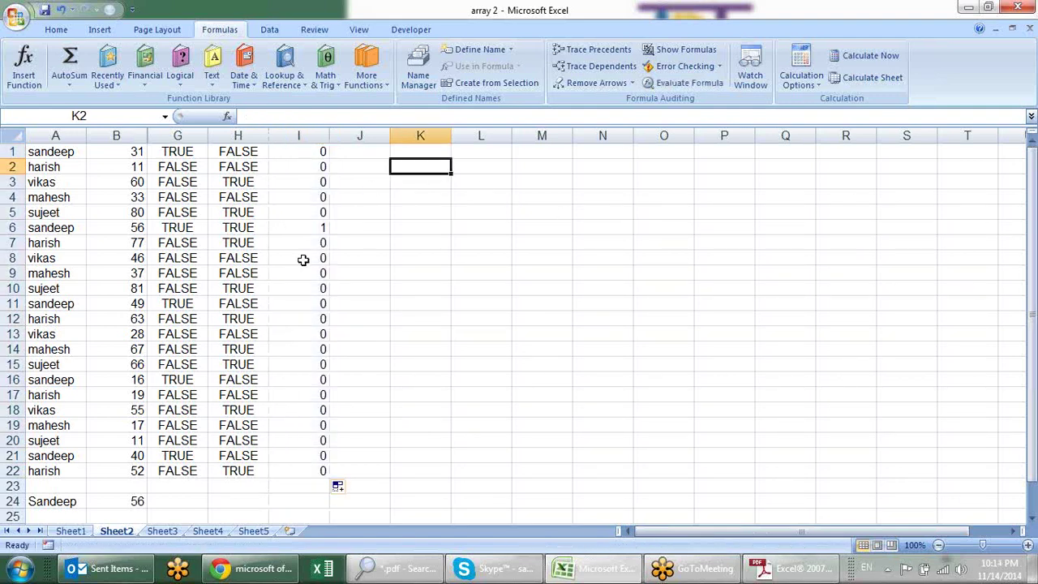
Check G6, H6 and I6, where both flags are TRUE and the product is 1.
click(192, 225)
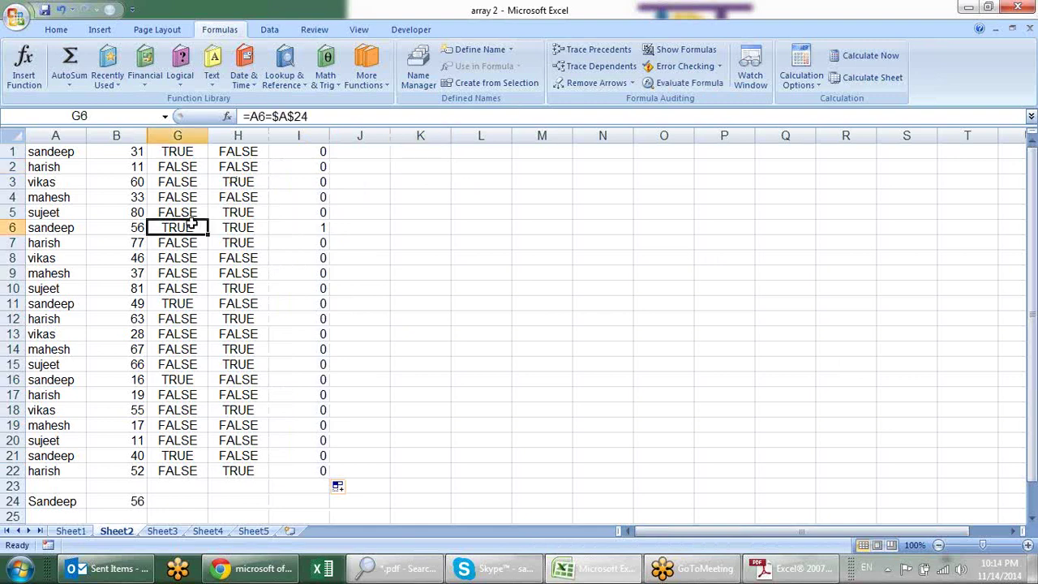
click(219, 227)
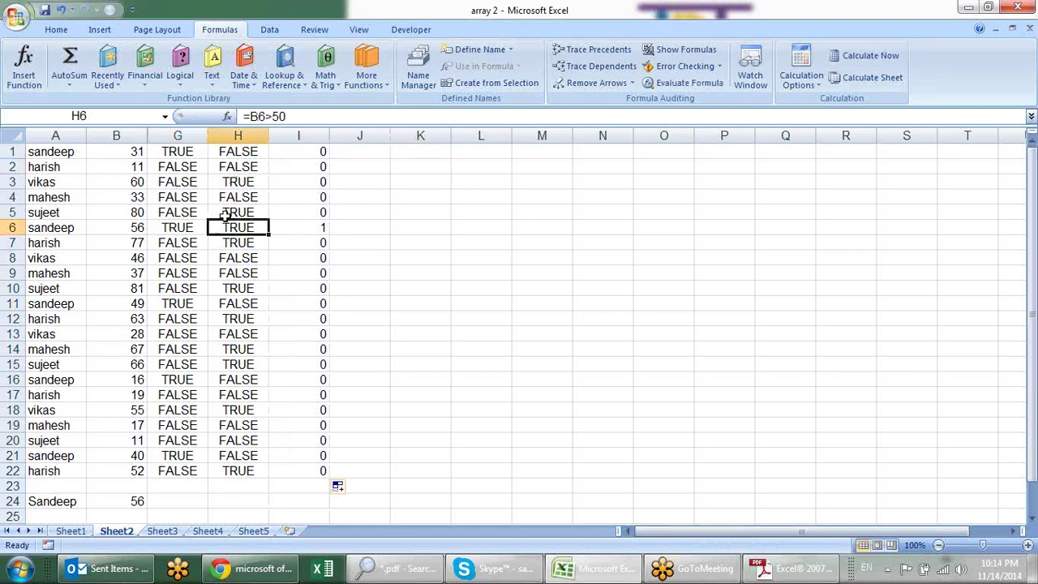
click(297, 226)
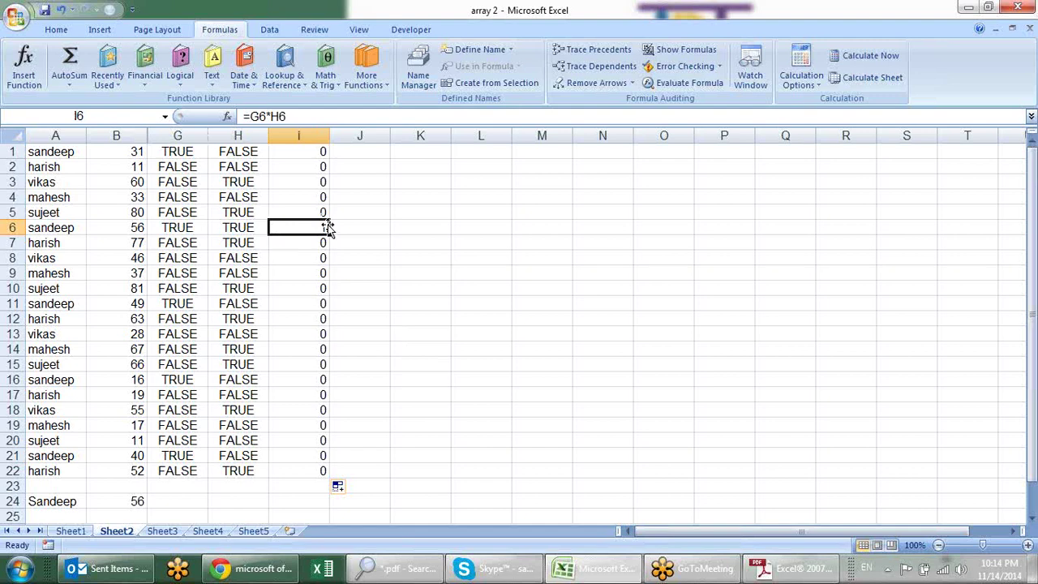
click(357, 154)
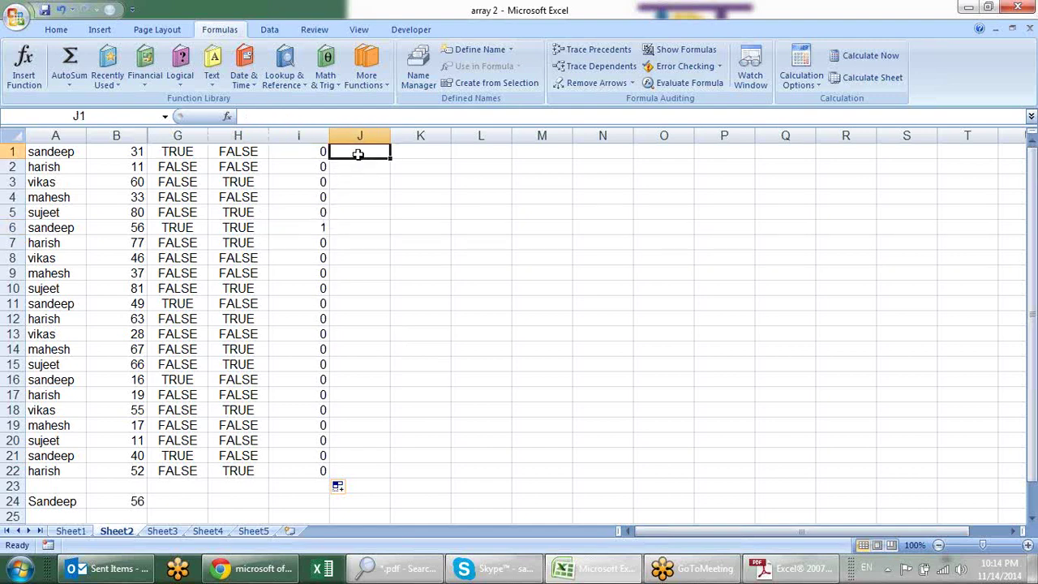
Enter =I1*B1 in J1, fill it down to J22, and check the column I and J formulas.
text(=)
key(Left)
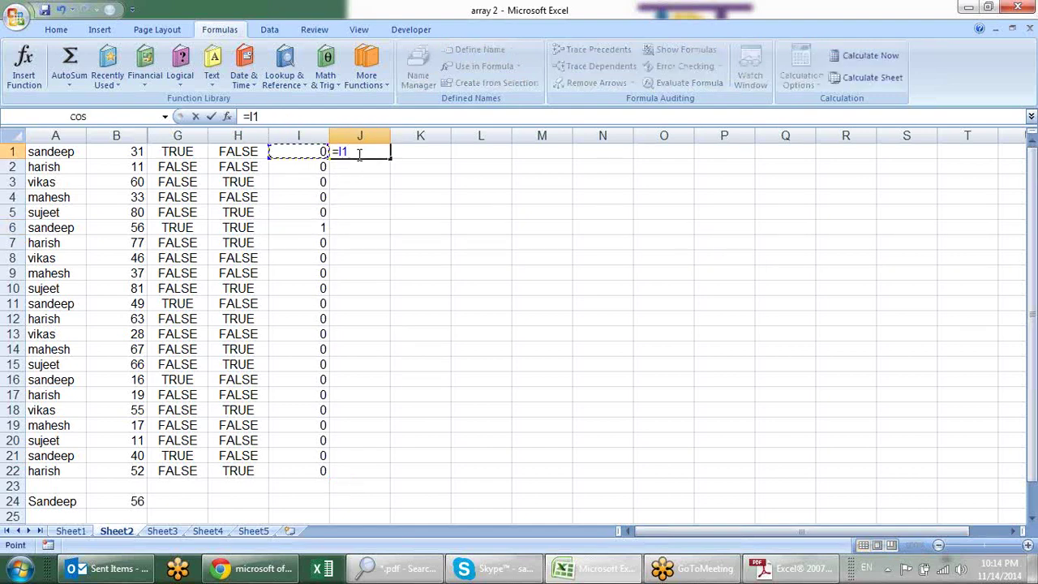
text(*)
click(131, 152)
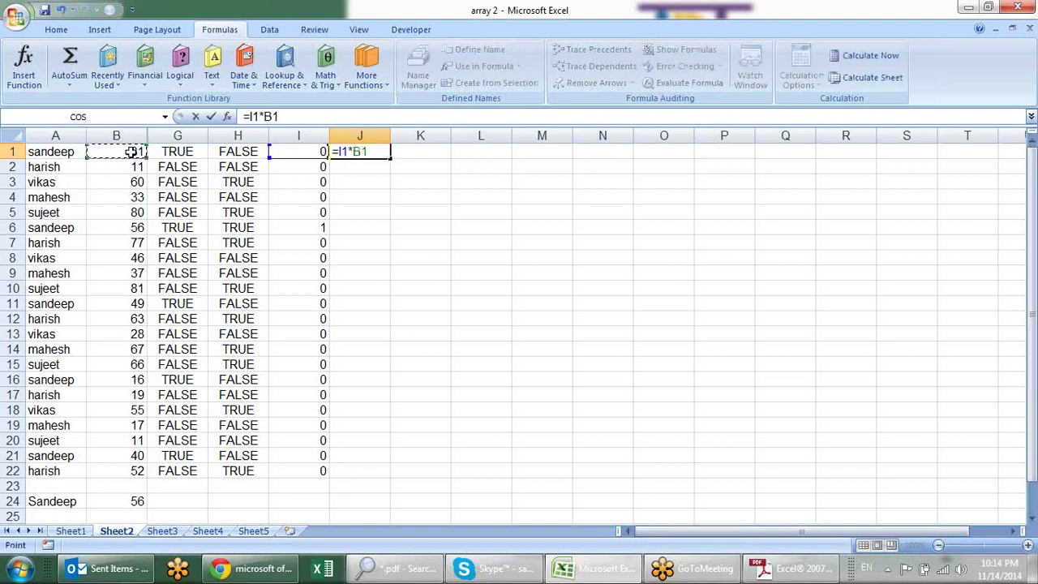
key(Return)
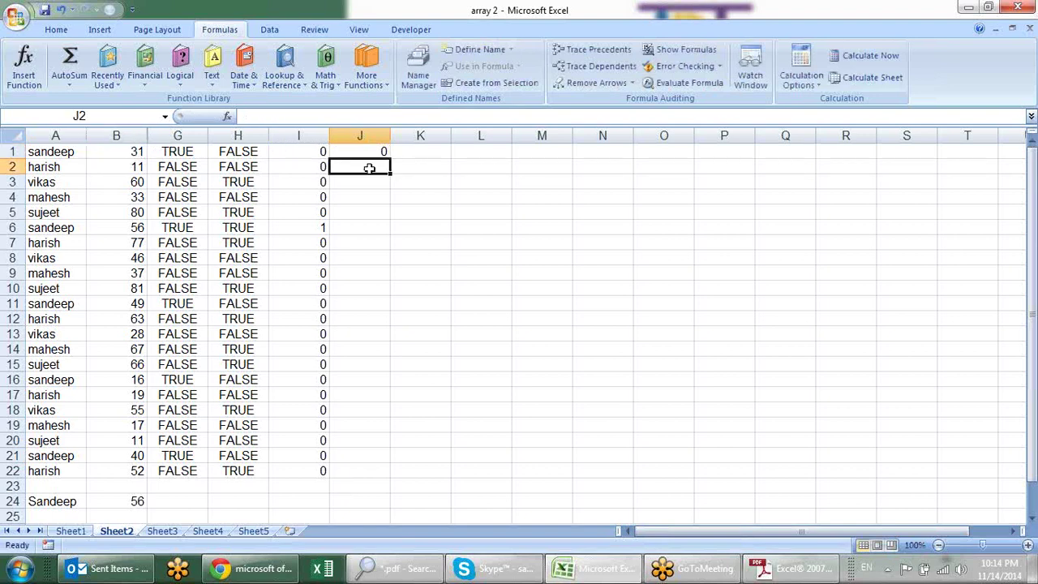
click(387, 155)
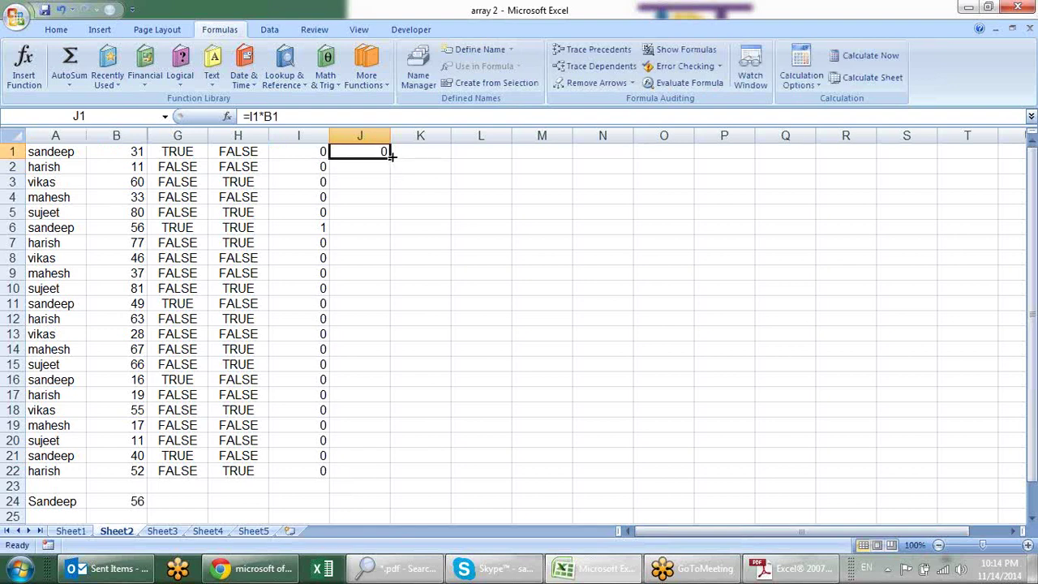
drag(390, 155, 382, 484)
click(316, 183)
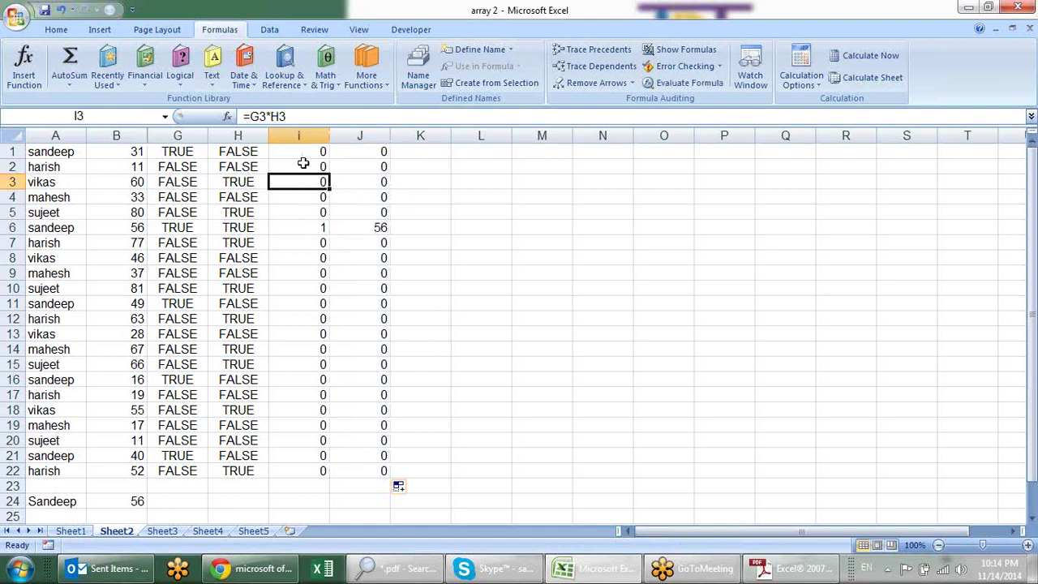
click(366, 169)
click(324, 209)
click(321, 229)
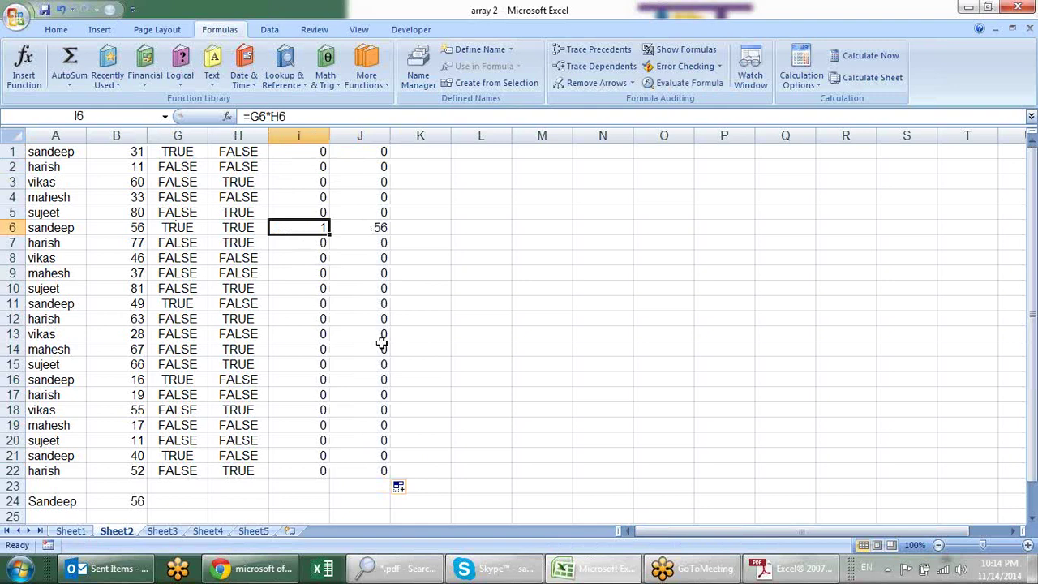
Add a bold =SUM(J1:J22) total of 56 in J23.
click(373, 484)
key(alt+equal)
key(Return)
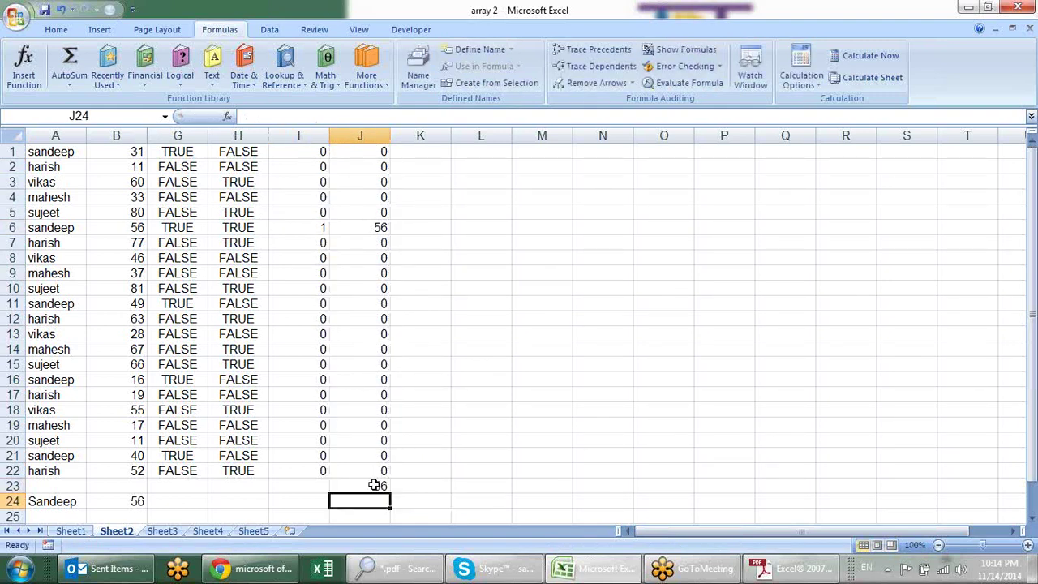
click(375, 484)
key(ctrl+b)
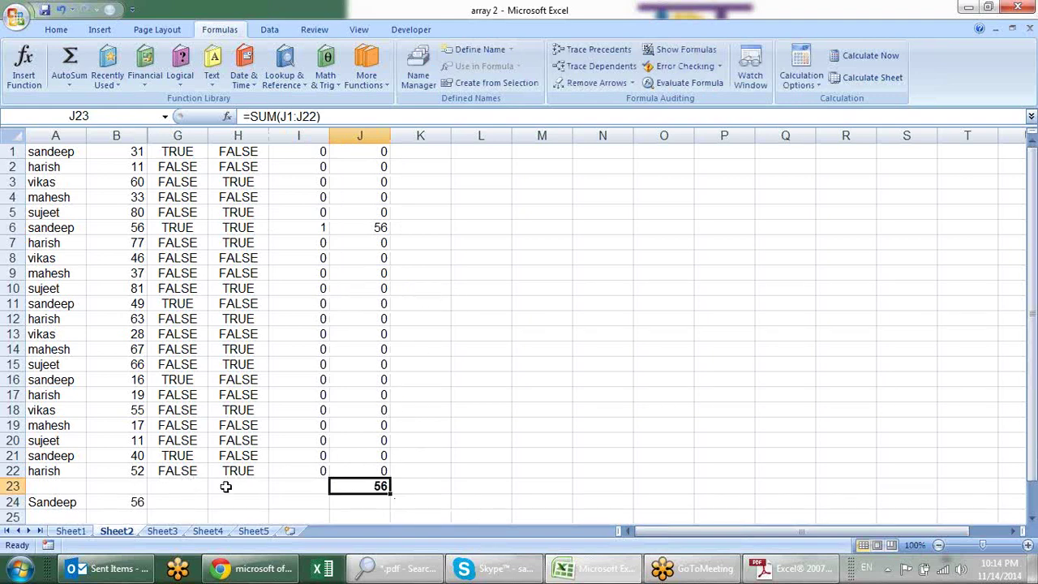
click(180, 502)
Start the G24 formula with =SUM((A1:A22=A24), testing the names against A24.
text(=)
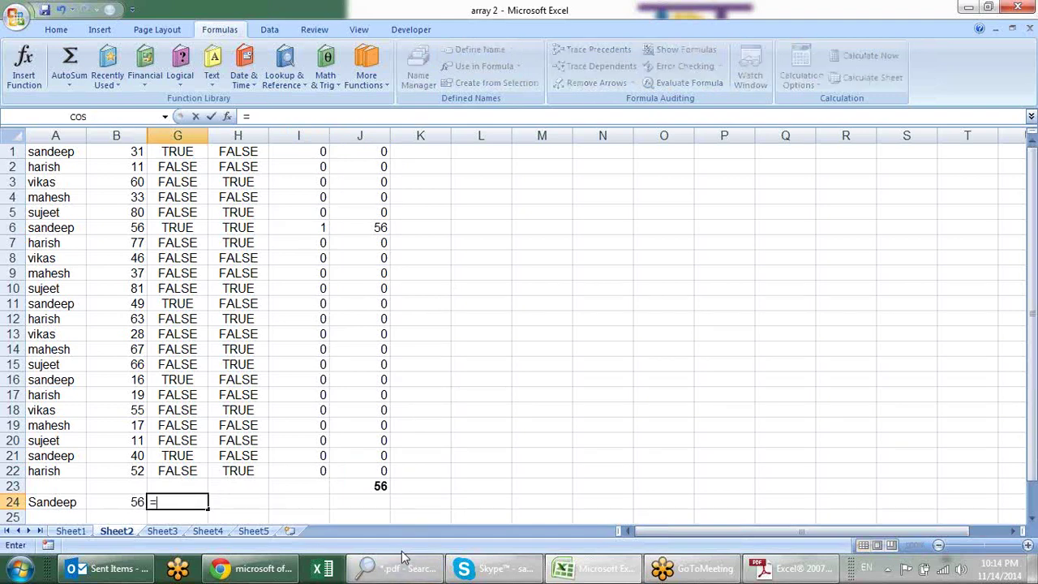
text(SUM(()
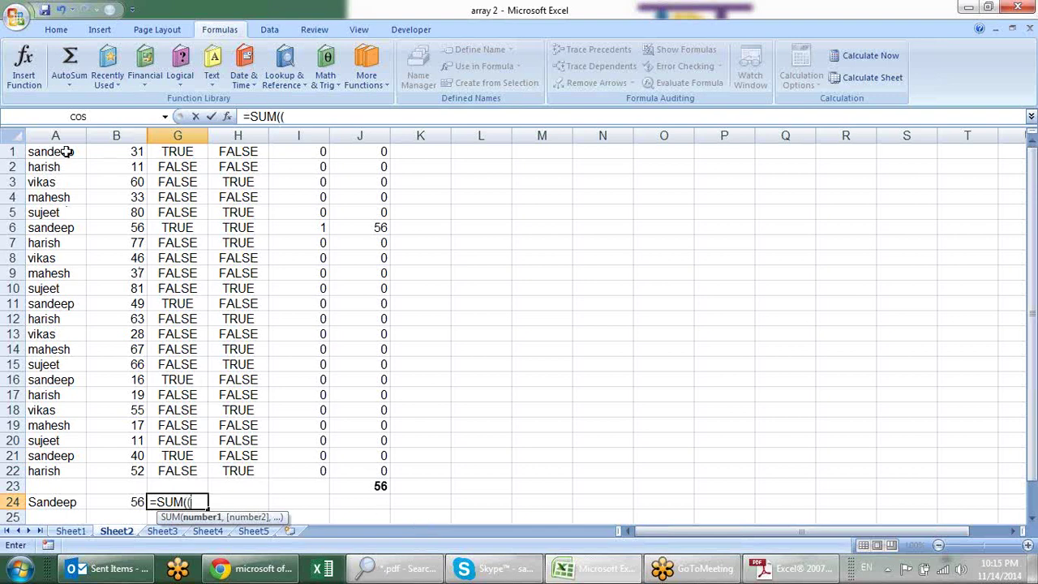
drag(67, 151, 72, 468)
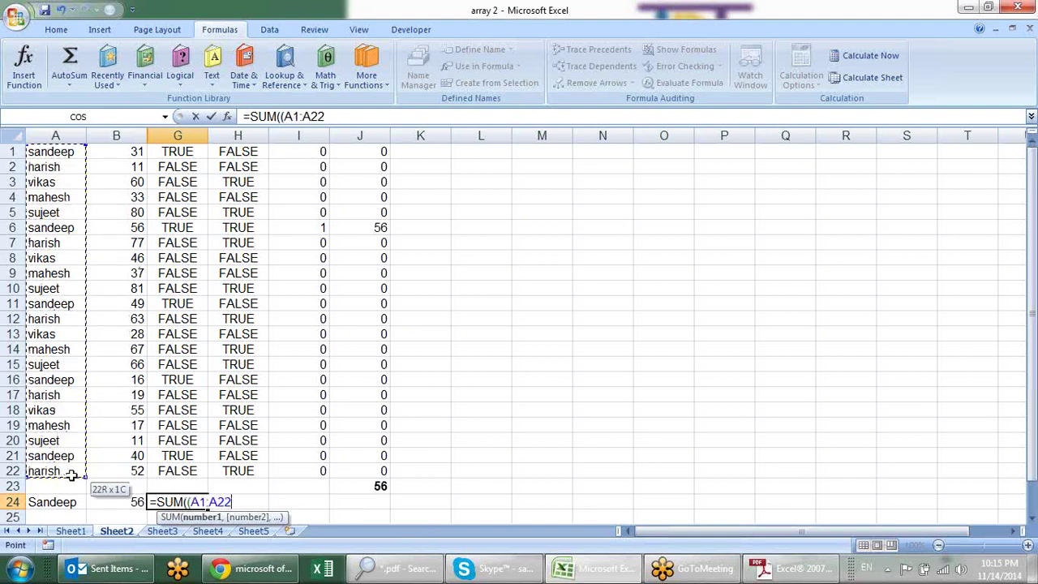
text(=)
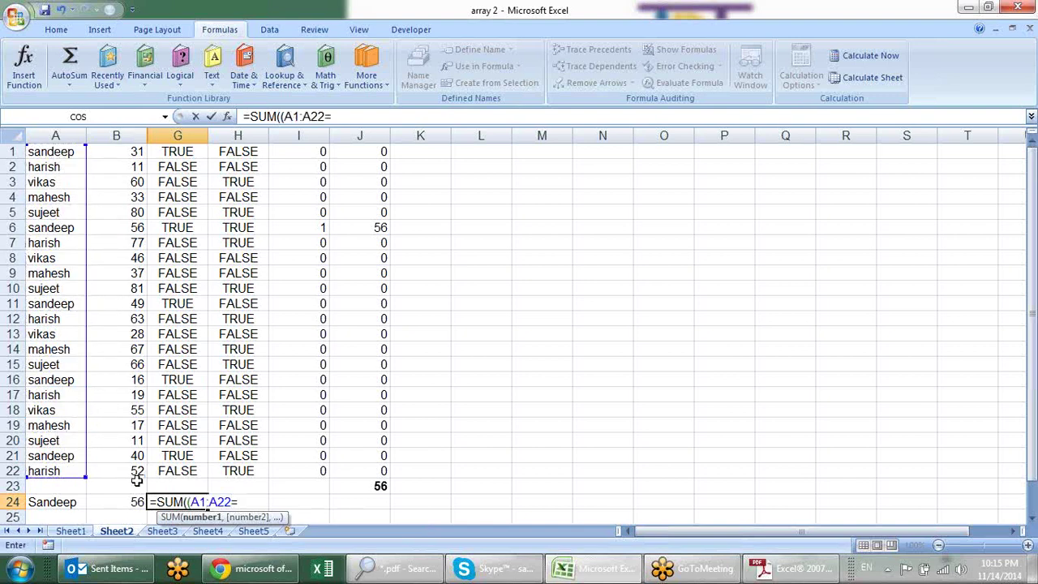
click(50, 503)
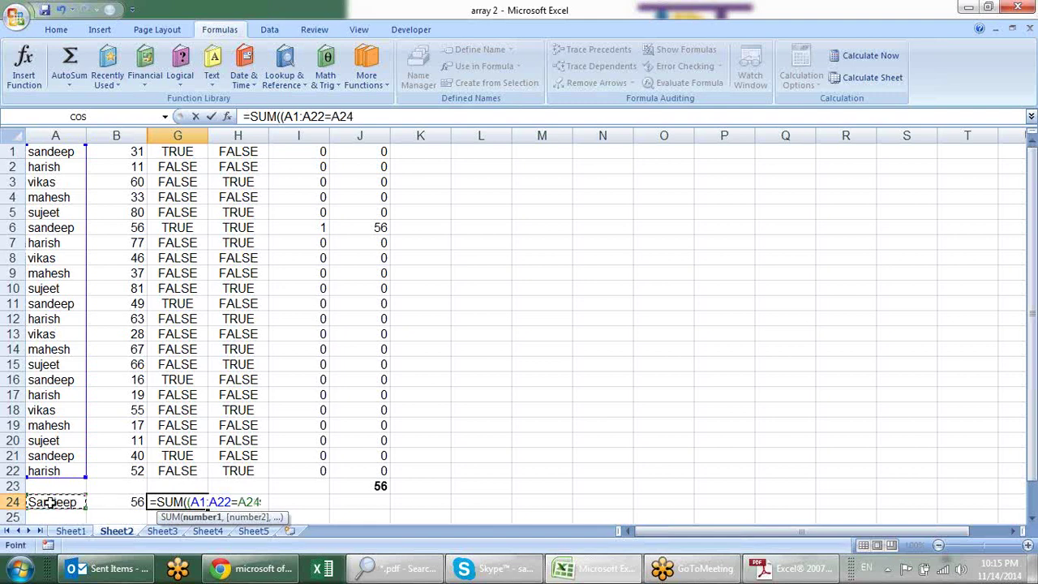
text())
text(())
key(F2)
key(Left)
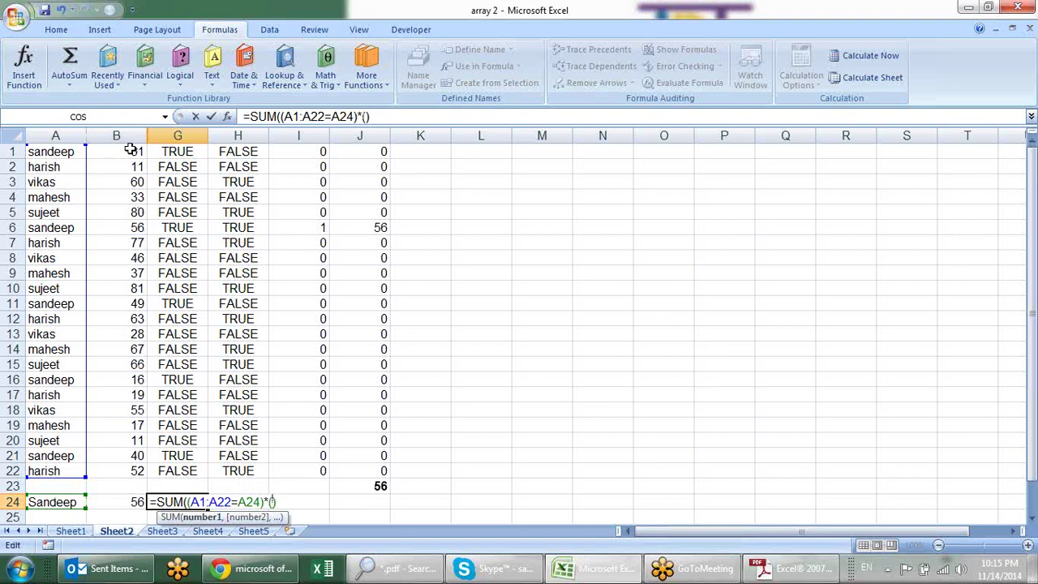
Complete it as array formula {=SUM((A1:A22=A24)*(B1:B22>50)*B1:B22)}, returning 56.
drag(130, 150, 134, 473)
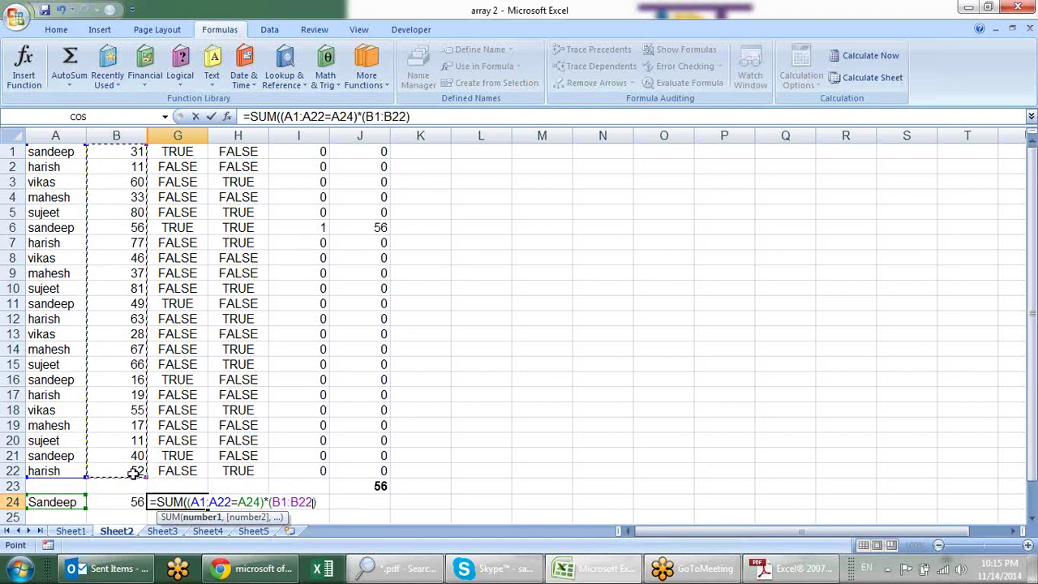
text(>)
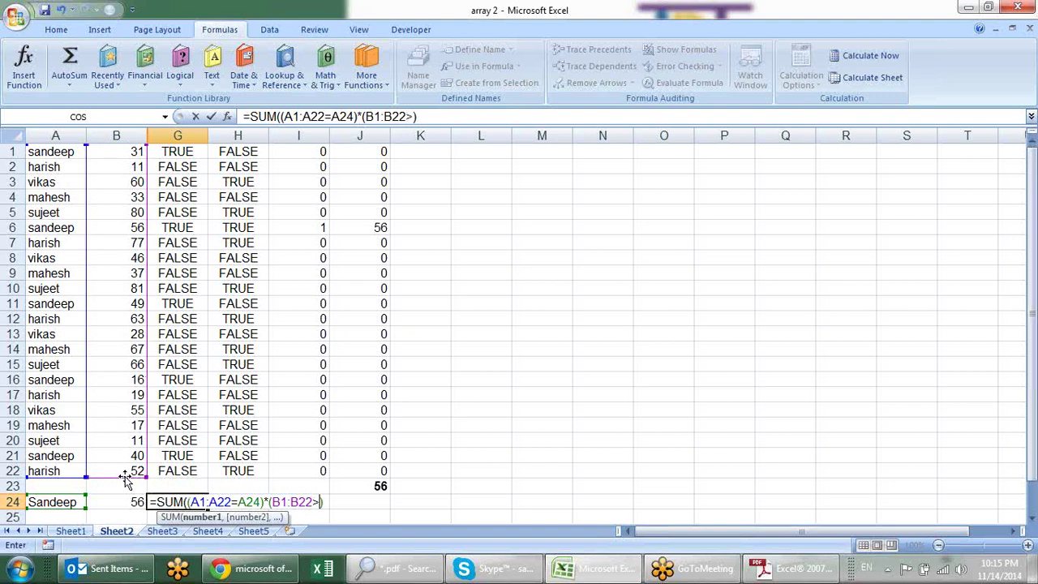
text(50)
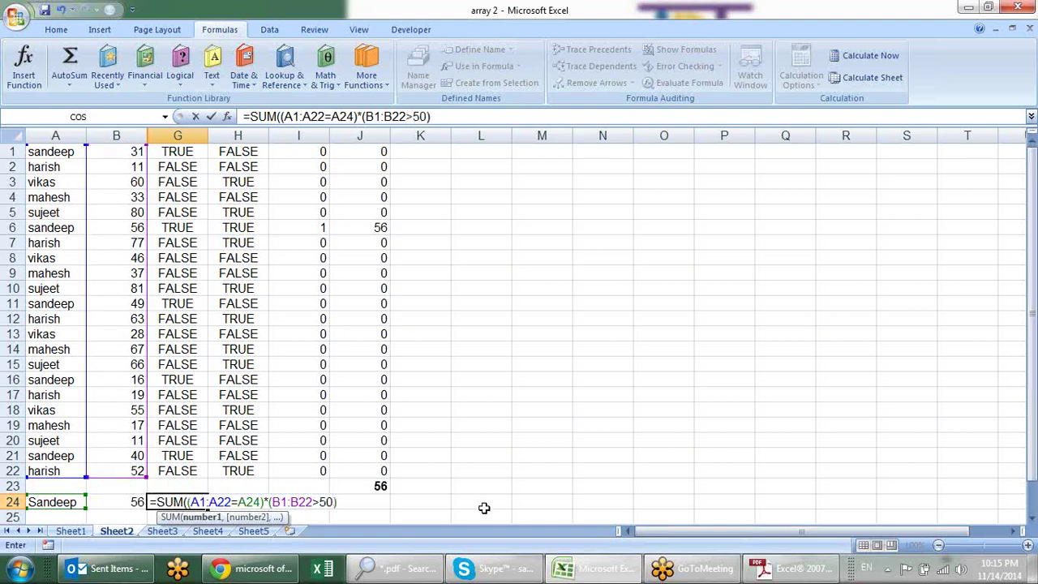
click(353, 503)
text(*)
drag(135, 152, 137, 466)
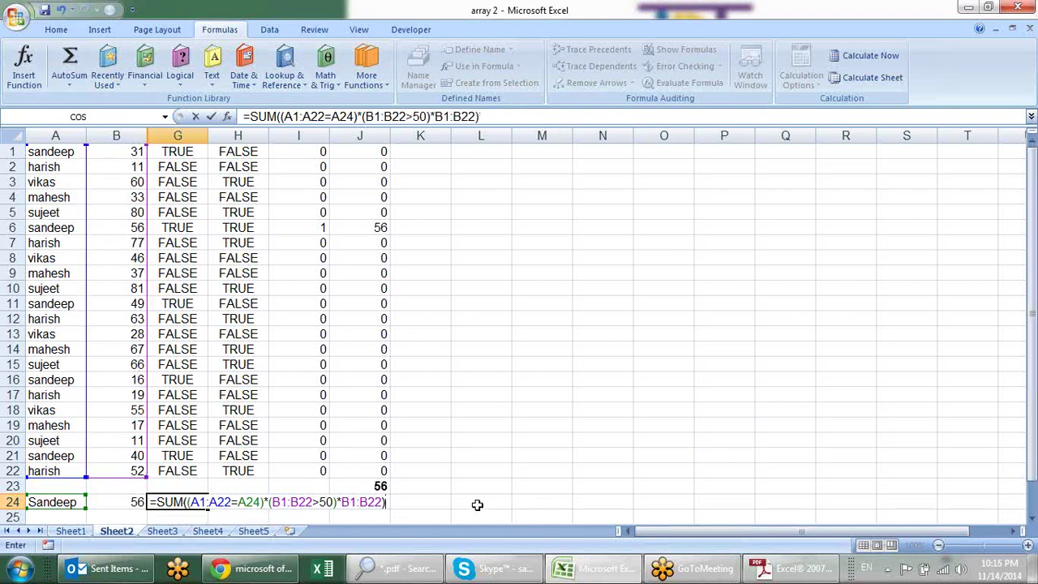
key(ctrl+shift+Return)
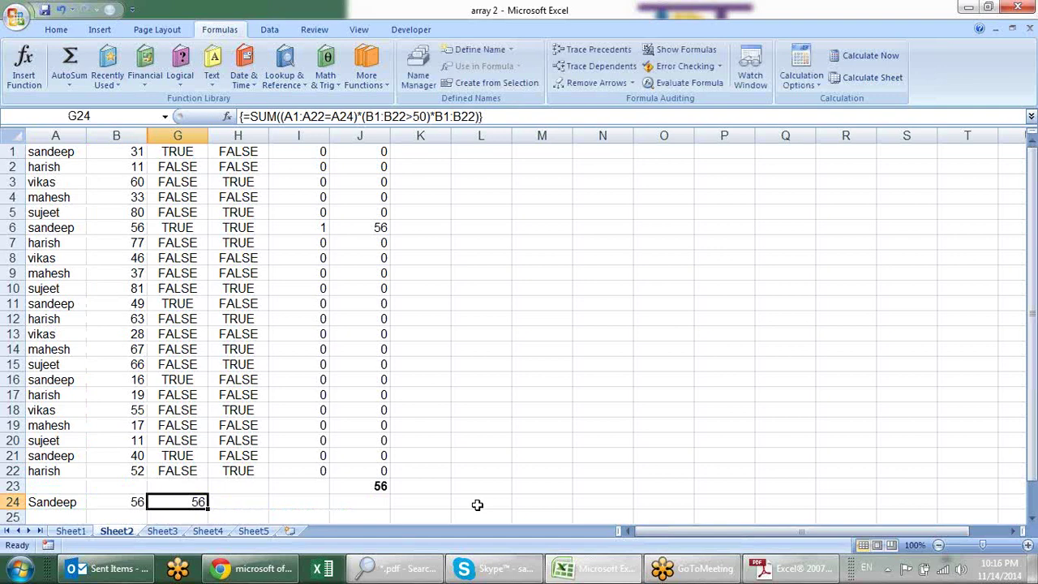
Change row 9 to sandeep with 60, then review the helper formulas and G24 showing 116.
click(72, 268)
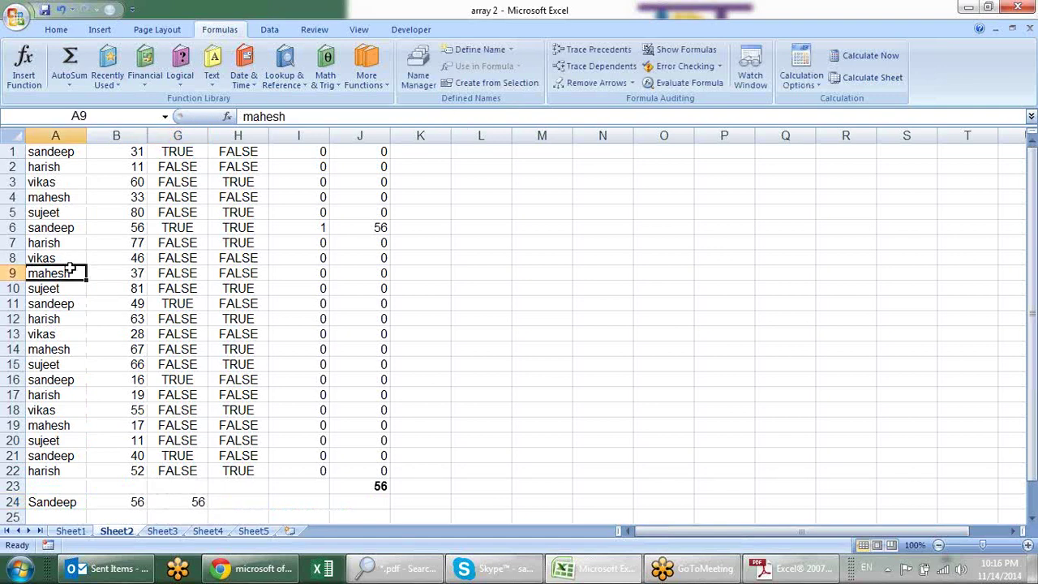
text(san)
key(Tab)
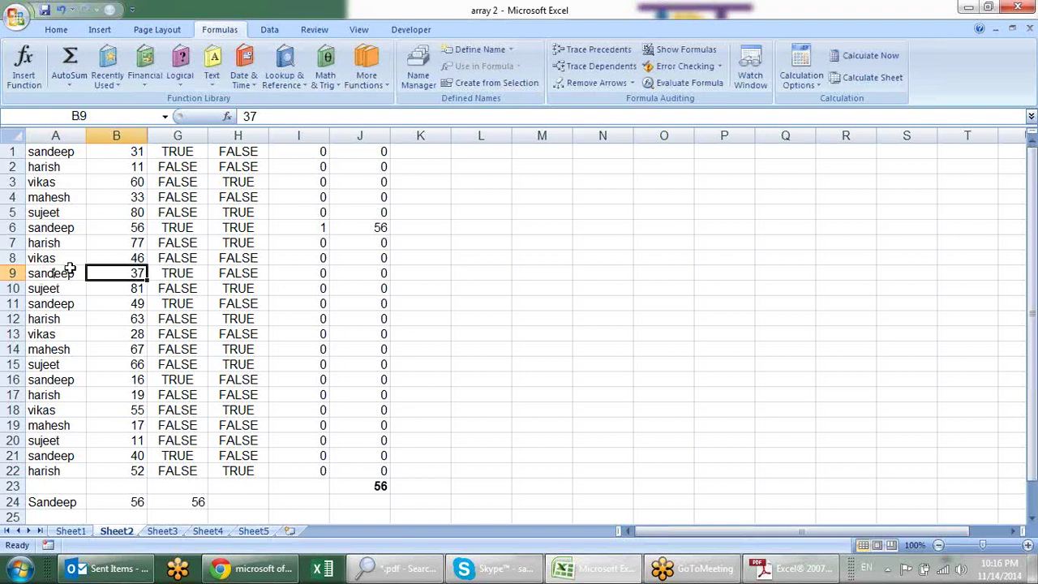
text(60)
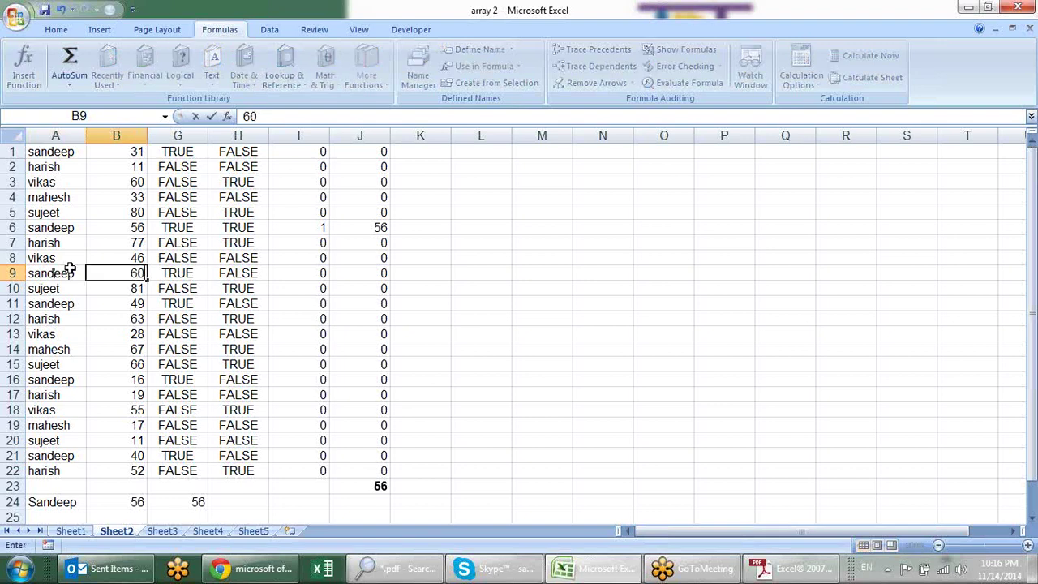
key(Return)
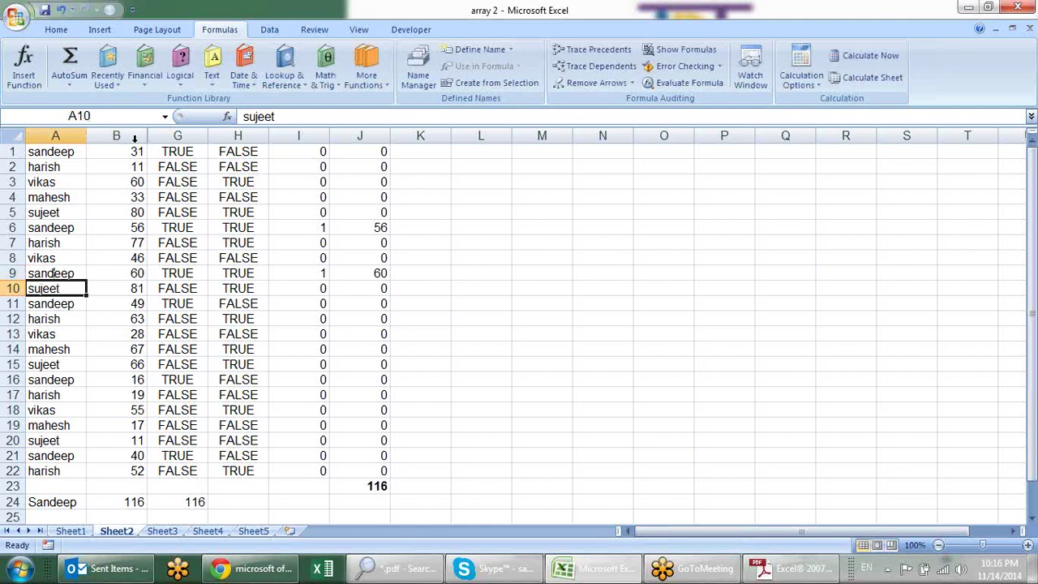
drag(184, 197, 371, 200)
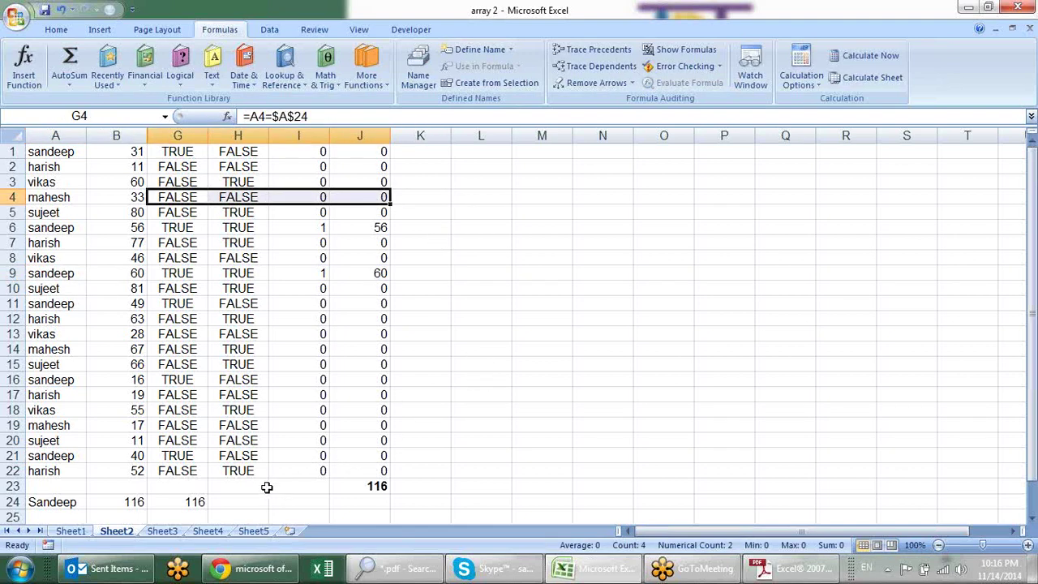
click(189, 504)
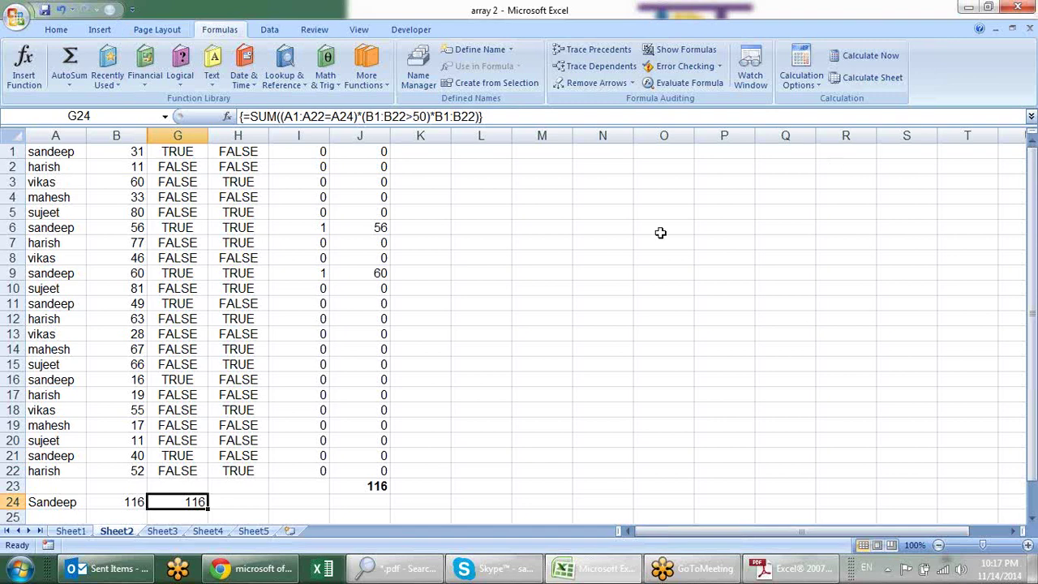
Add +(A1:A22="harish") to the G24 array formula and bold its 198 result.
click(357, 117)
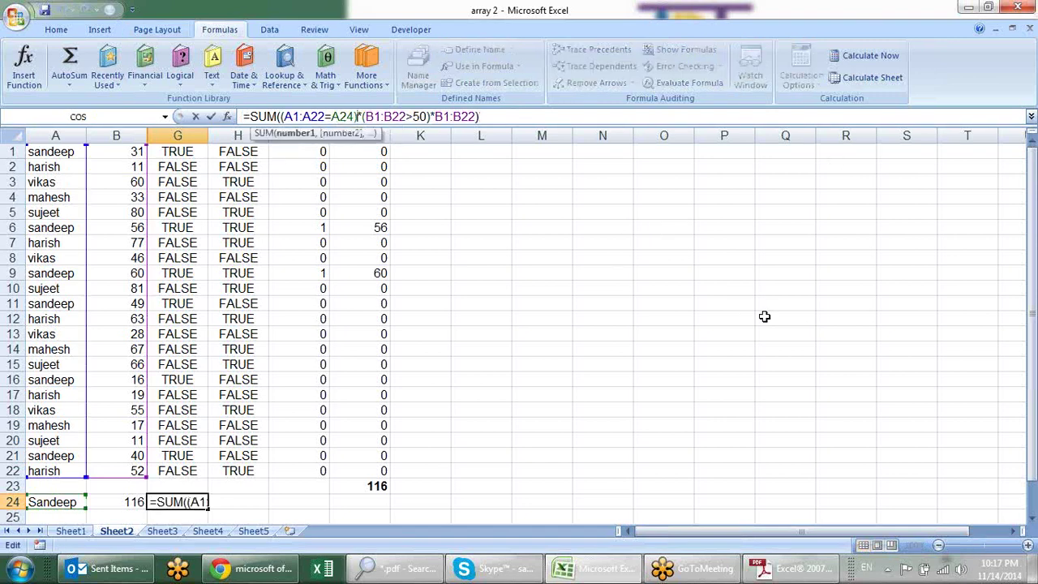
text(+)
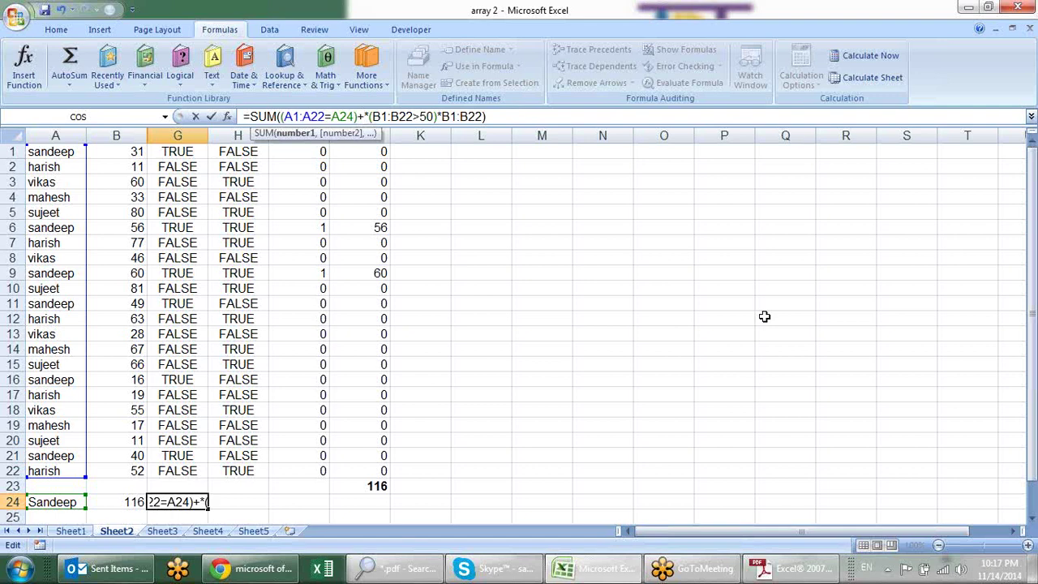
text(())
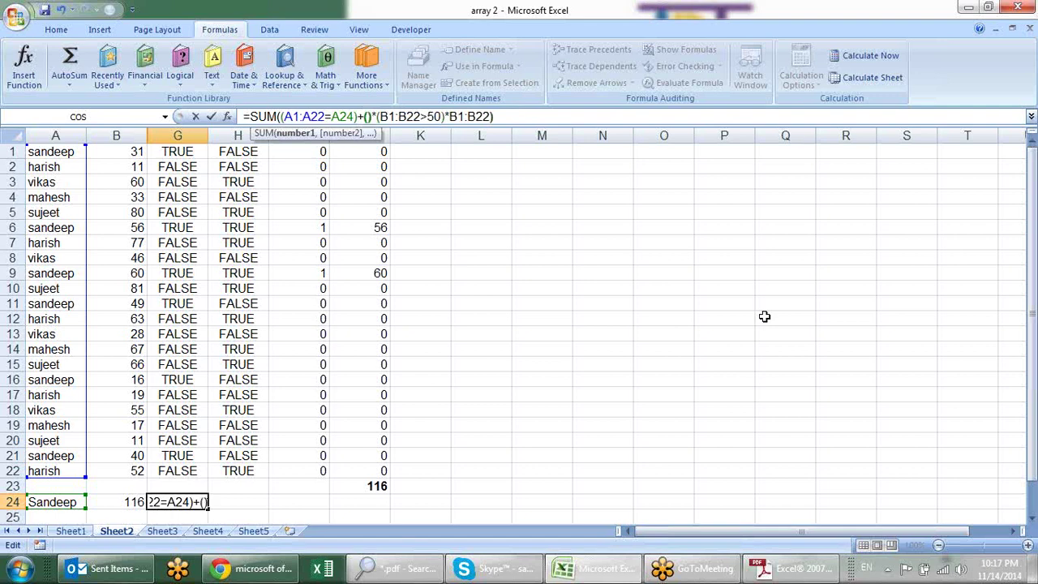
click(368, 116)
mouse_move(69, 156)
mouse_down()
mouse_move(47, 460)
mouse_move(54, 152)
mouse_up()
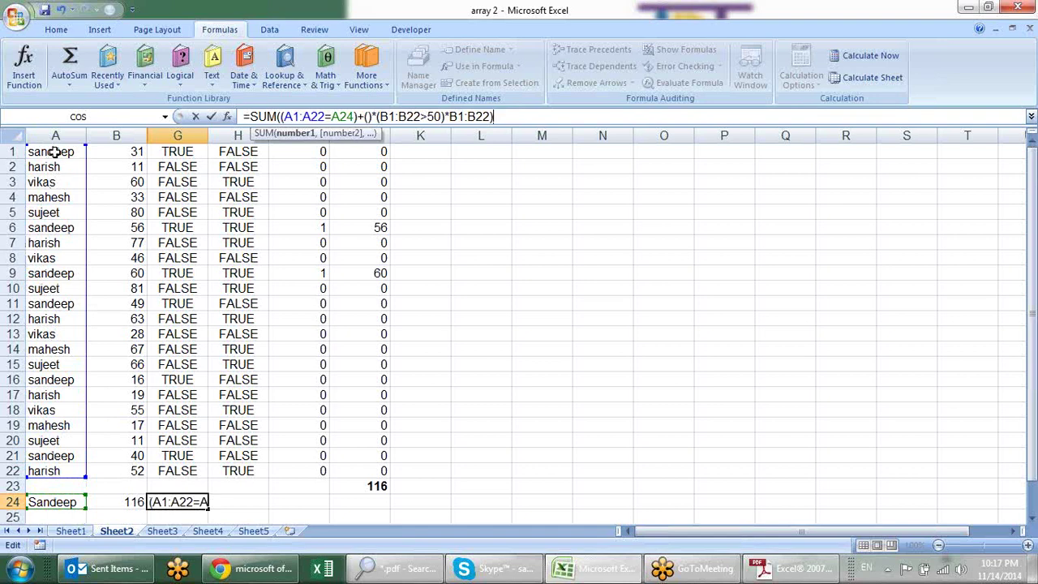
key(ctrl+shift+Return)
key(Return)
mouse_move(72, 152)
mouse_down()
mouse_move(51, 496)
mouse_move(51, 471)
mouse_up()
text(="harish)
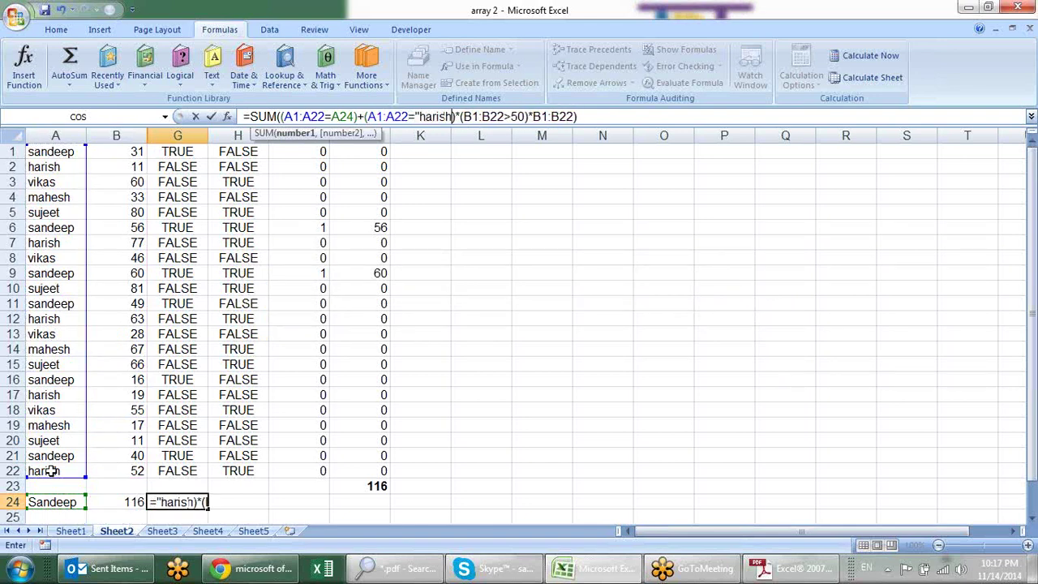
text(")
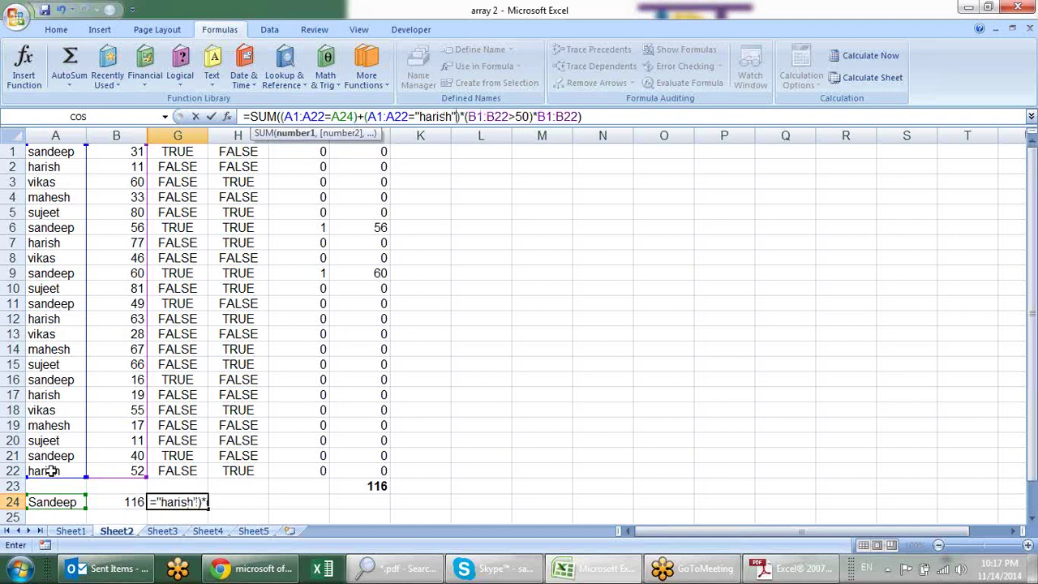
key(ctrl+shift+Return)
key(ctrl+b)
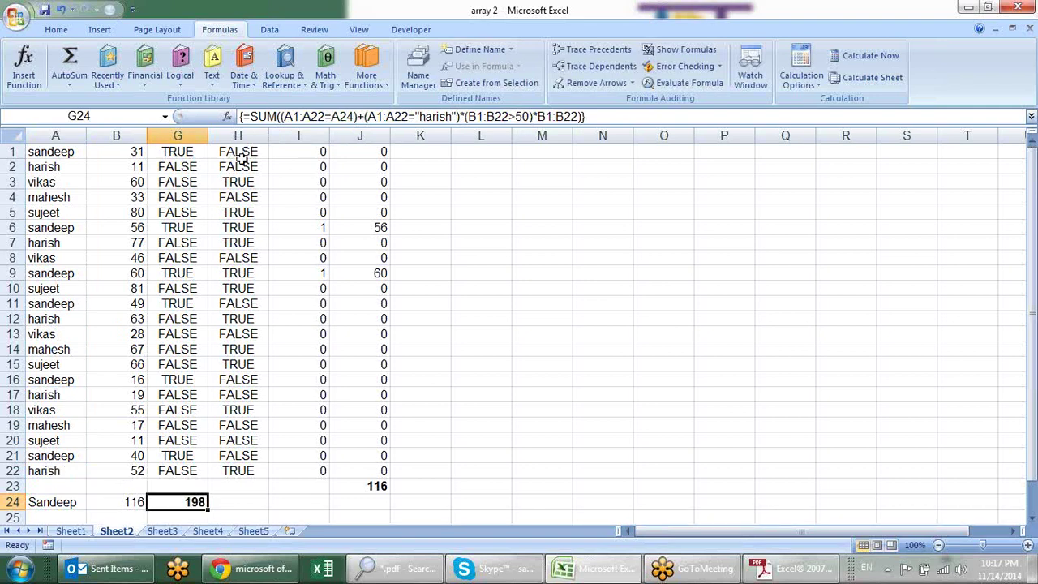
click(428, 146)
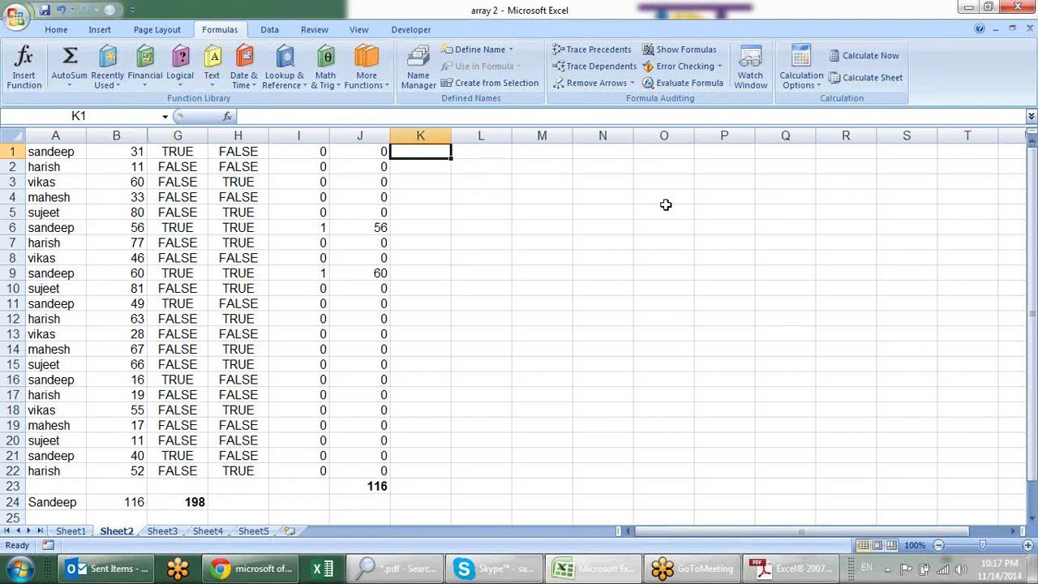
Enter =A1="harish" in K1 and fill it down to K22.
text(=)
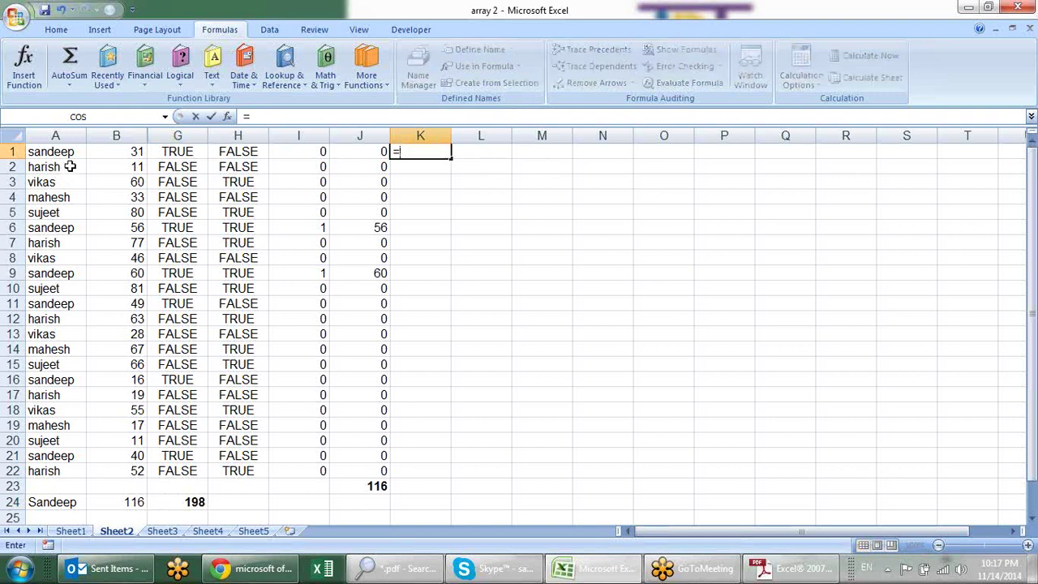
click(71, 153)
text(="harish")
key(Return)
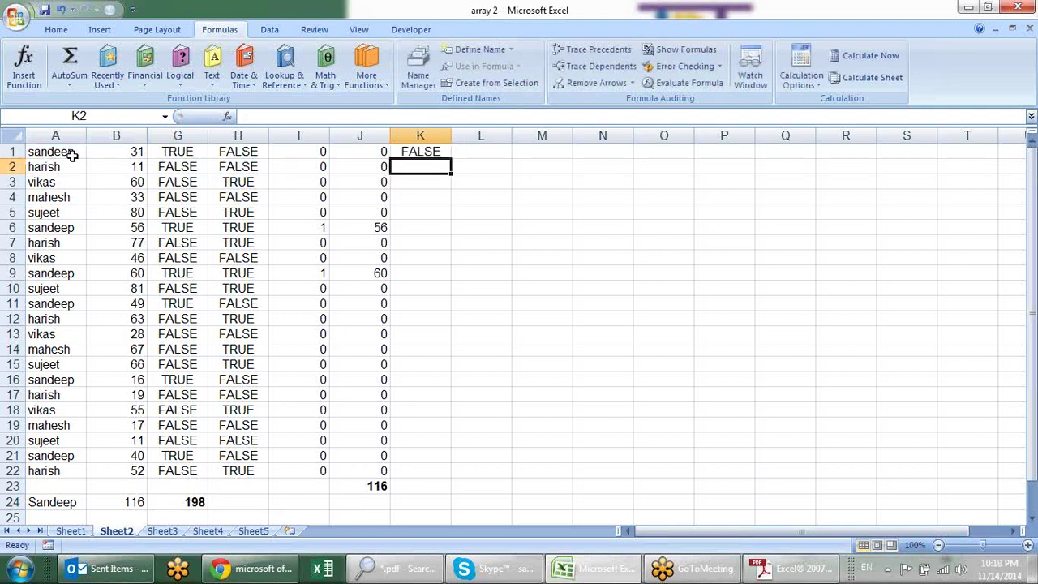
click(421, 151)
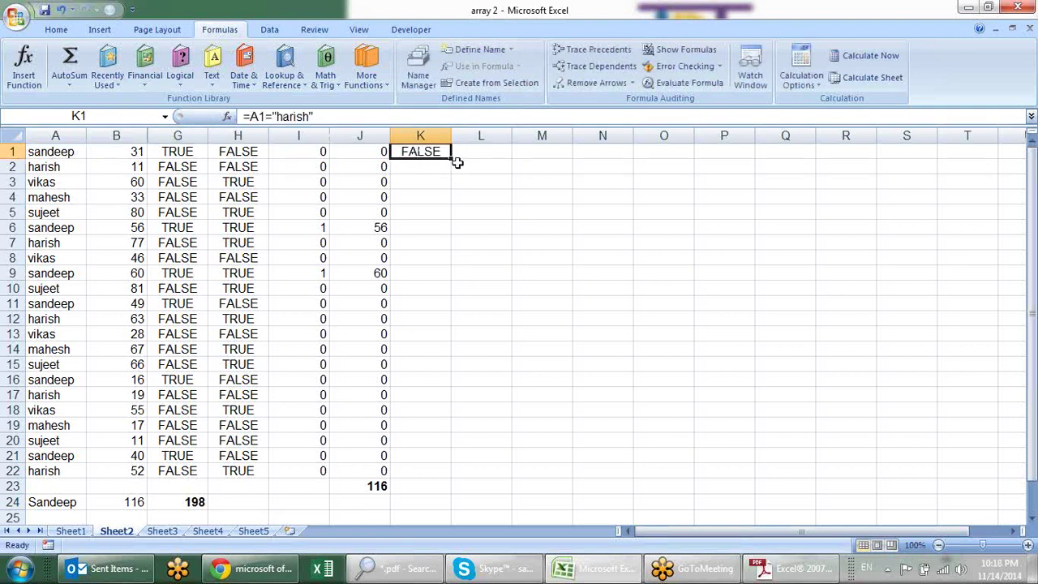
drag(452, 158, 438, 479)
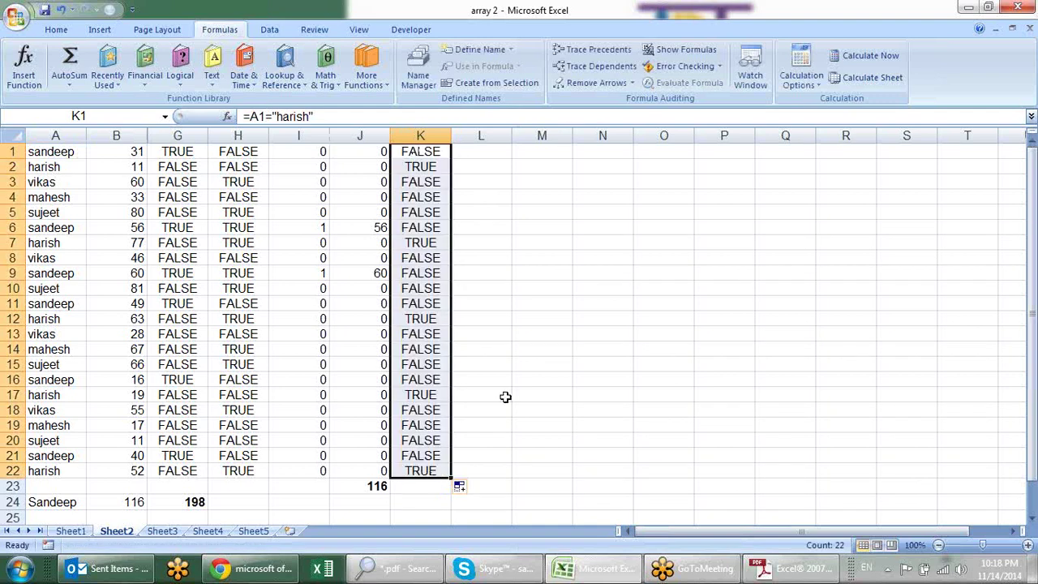
Enter =G1+K1 in L1, fill it to L22, and check the I and L formulas.
click(495, 154)
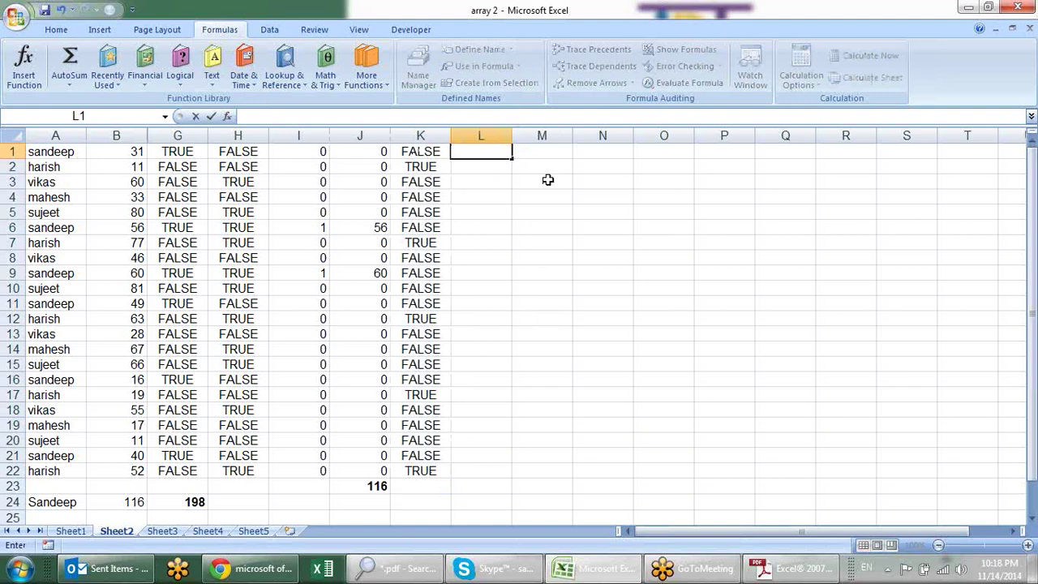
text(=)
click(195, 154)
text(+)
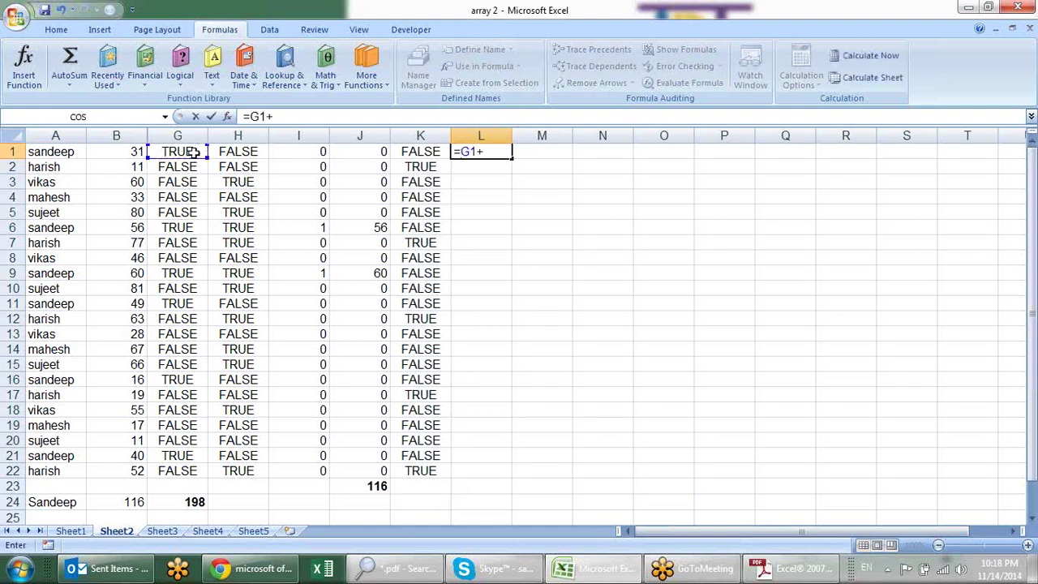
click(420, 151)
key(Return)
click(501, 153)
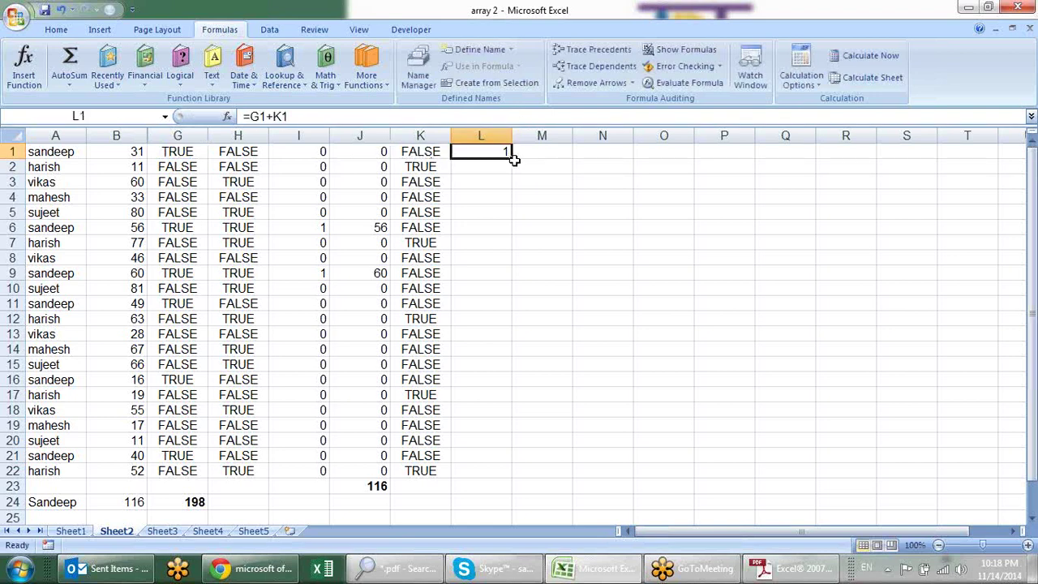
drag(511, 159, 503, 479)
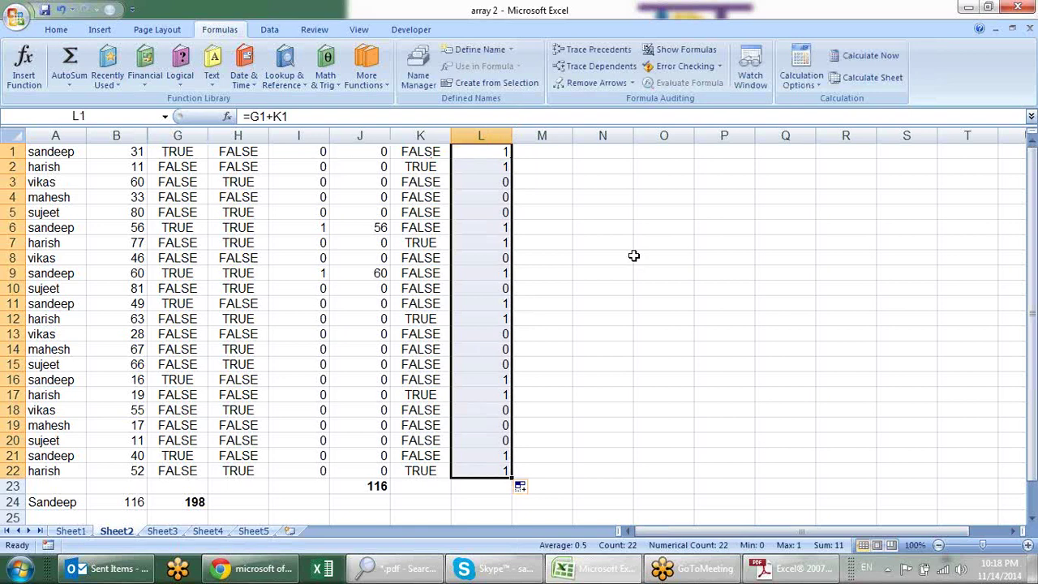
click(317, 226)
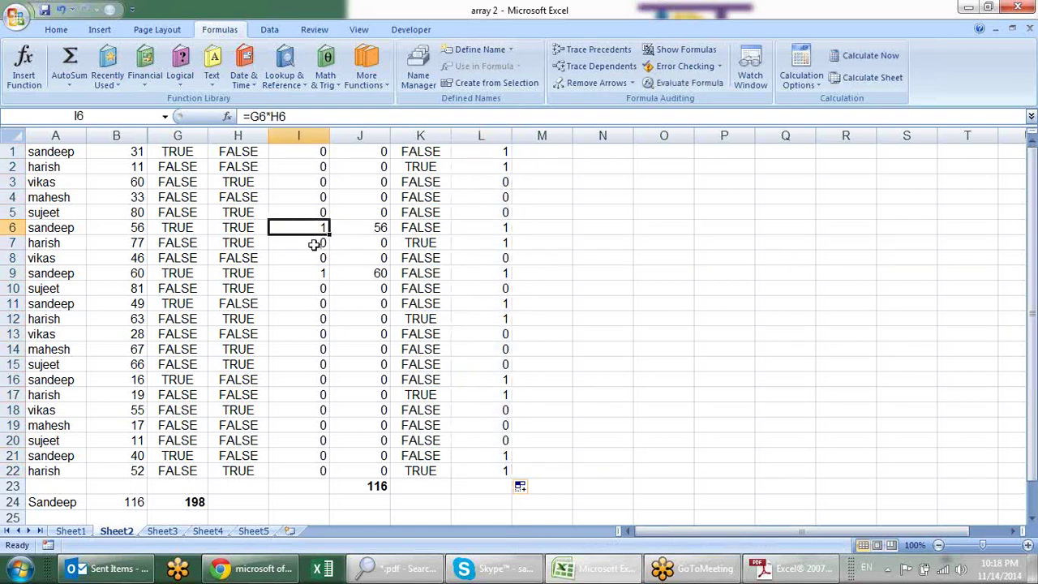
click(321, 273)
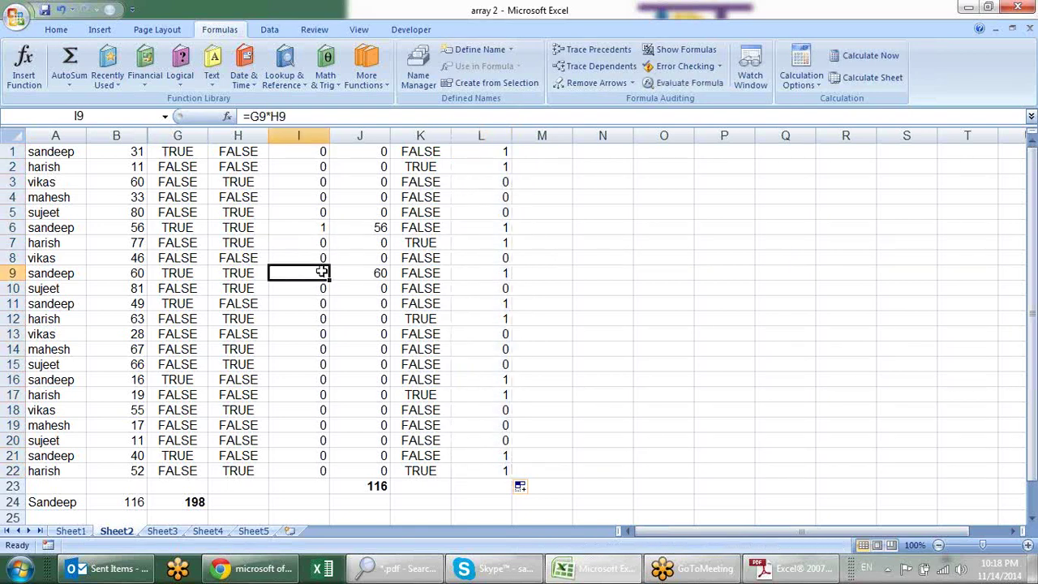
click(506, 244)
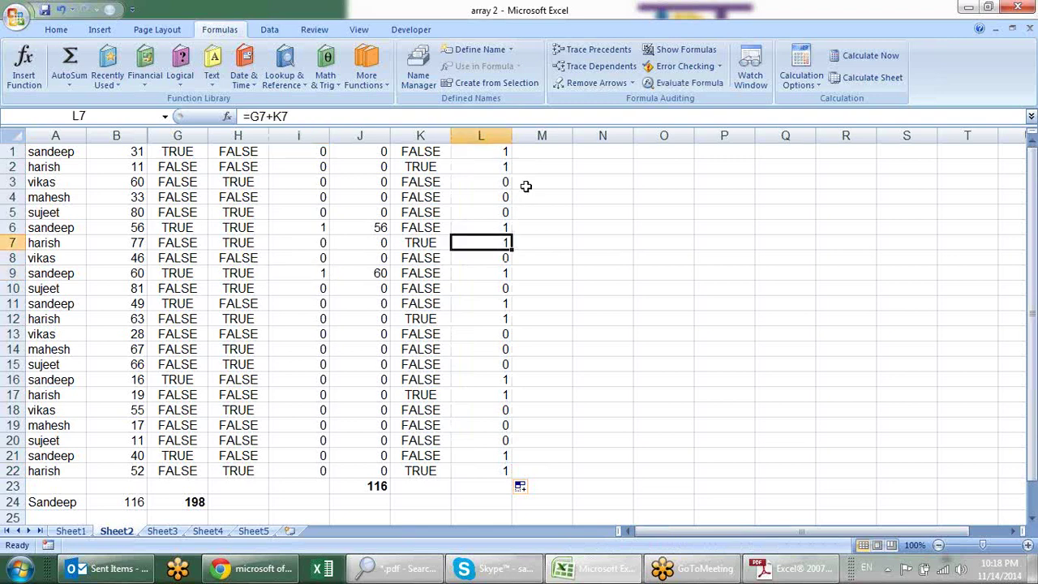
click(542, 152)
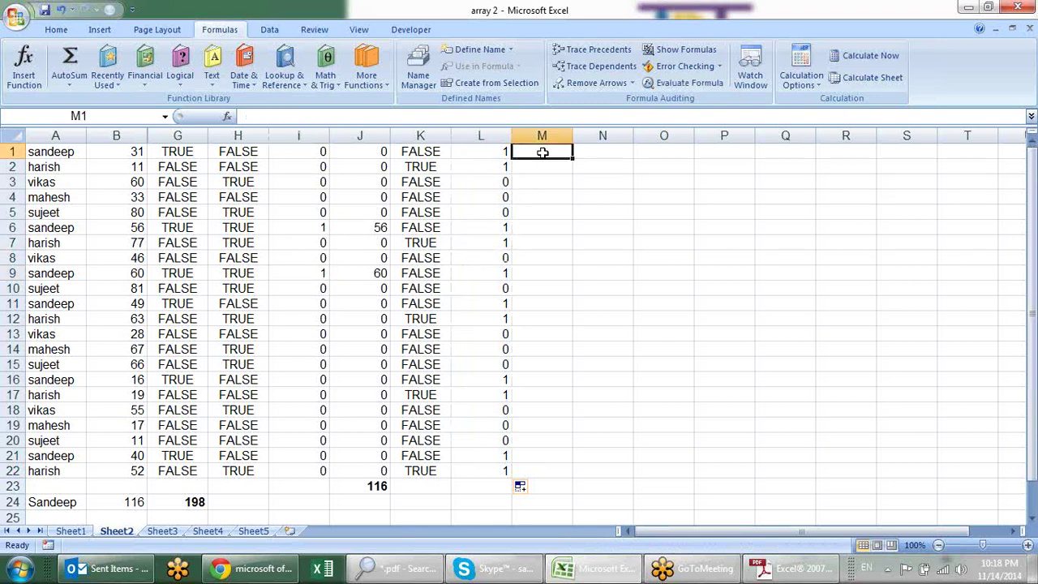
Enter =B1*L1 in M1 and fill it down to M22.
text(=)
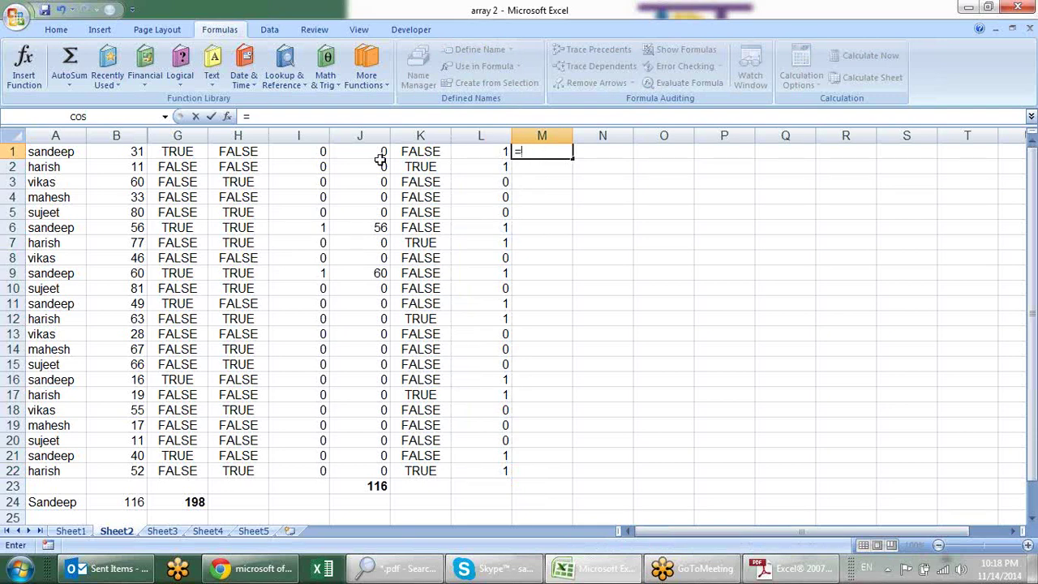
click(490, 153)
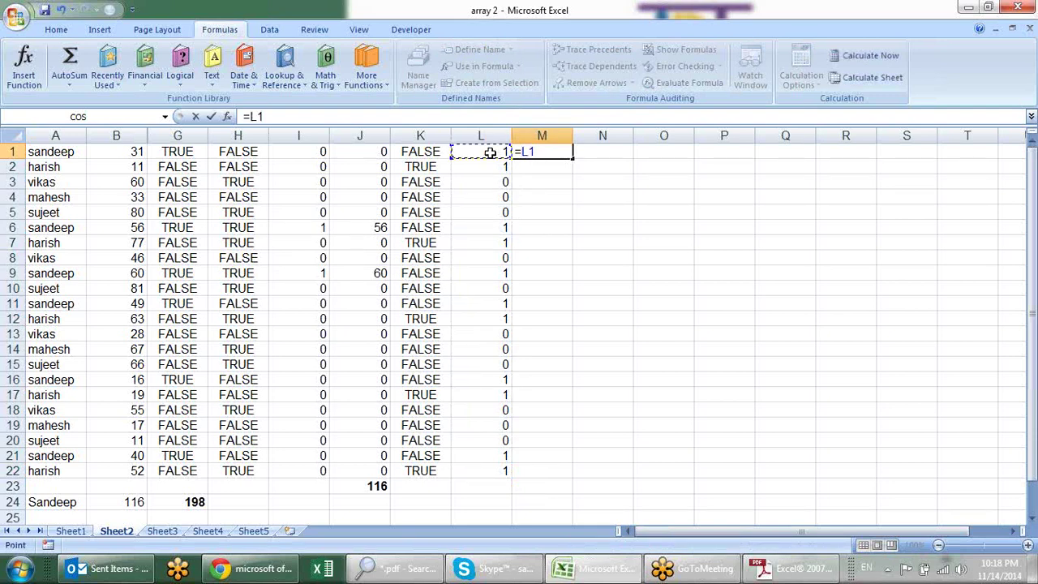
text(8)
key(Escape)
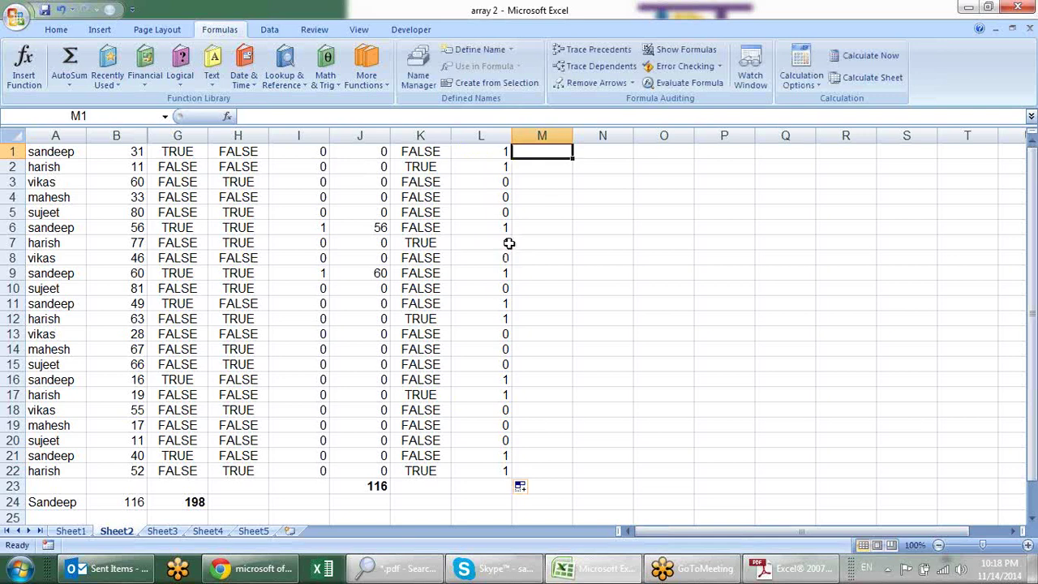
text(=)
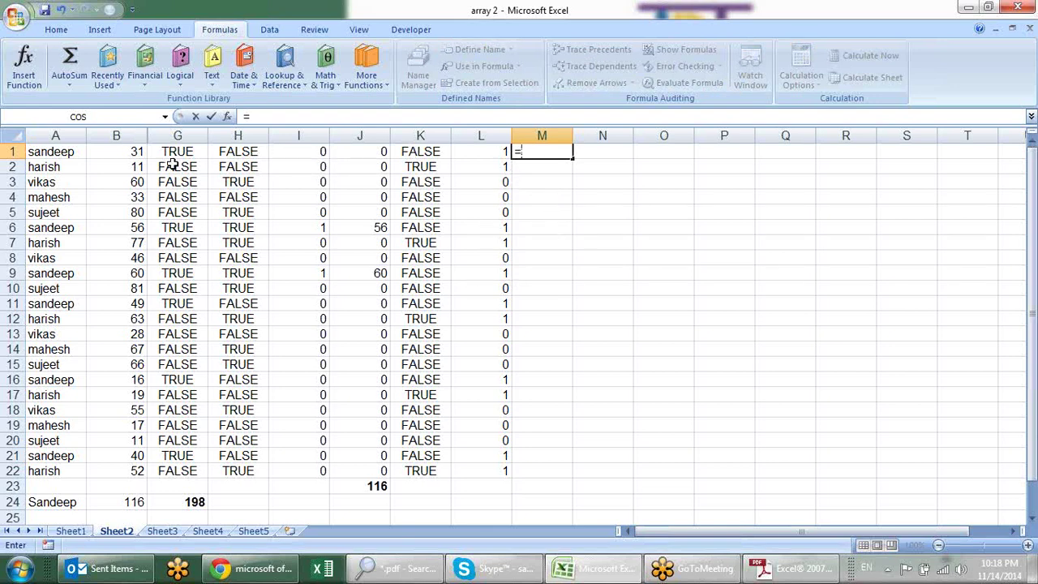
click(142, 151)
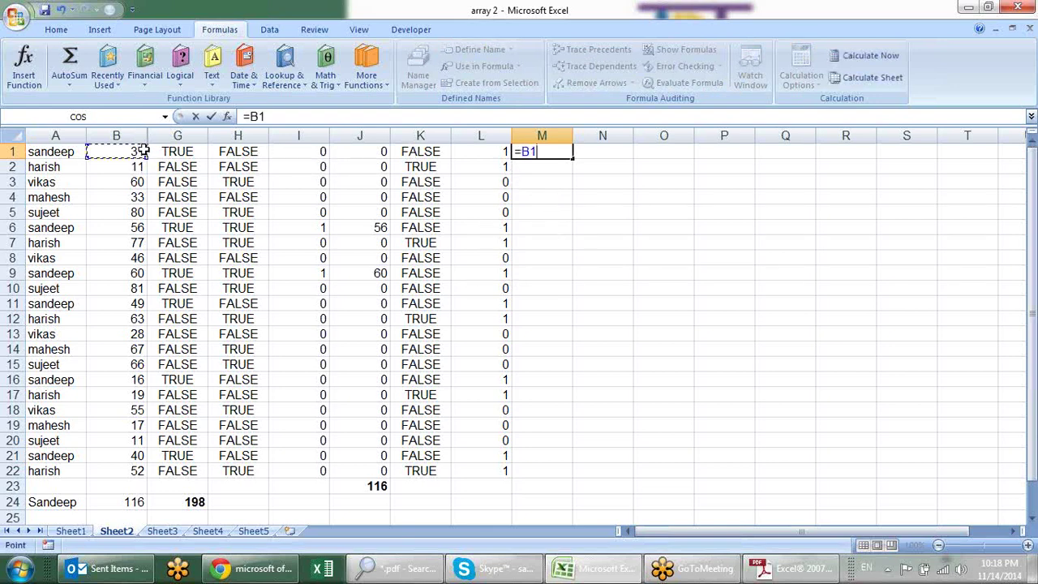
text(*)
click(478, 150)
key(Return)
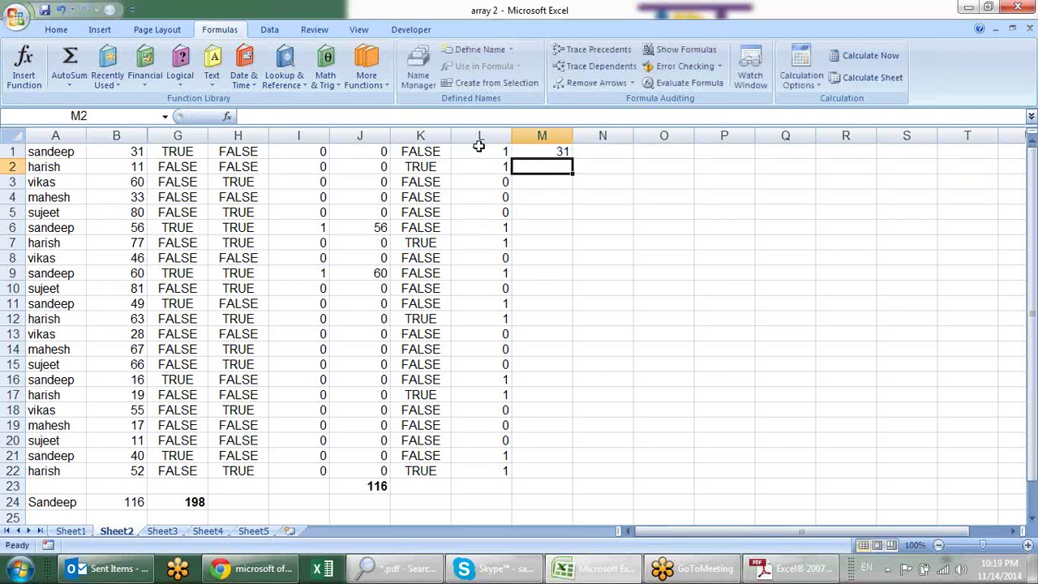
click(559, 151)
drag(572, 158, 559, 476)
Total column M with AutoSum in M23, giving 474.
click(554, 490)
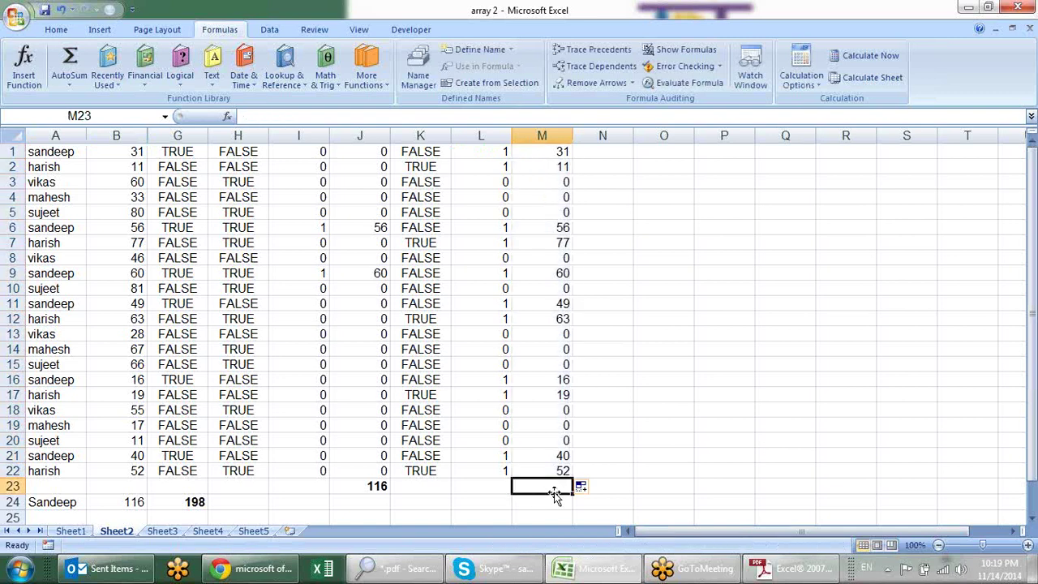
key(alt+equal)
key(Return)
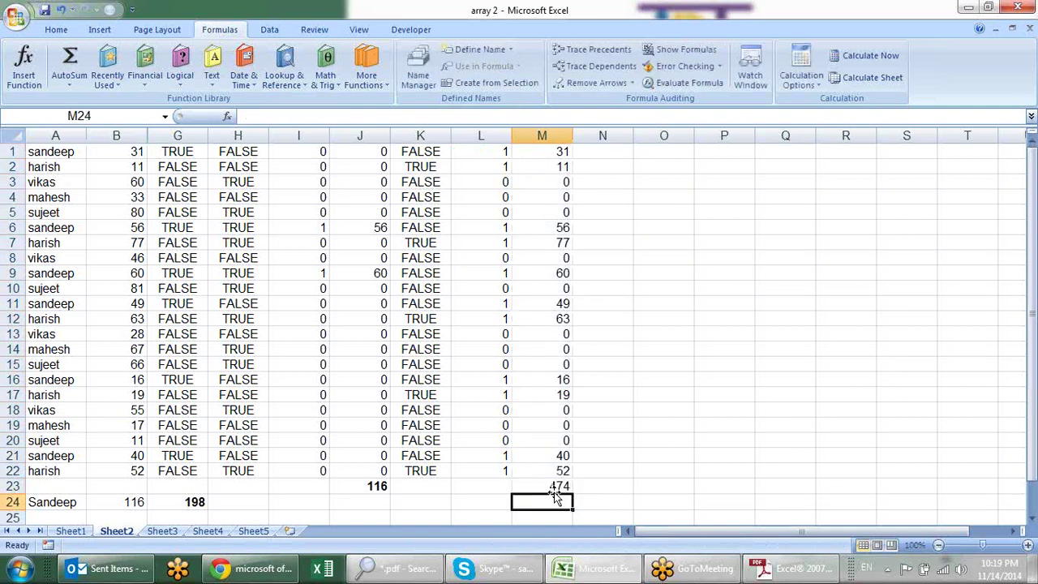
click(553, 488)
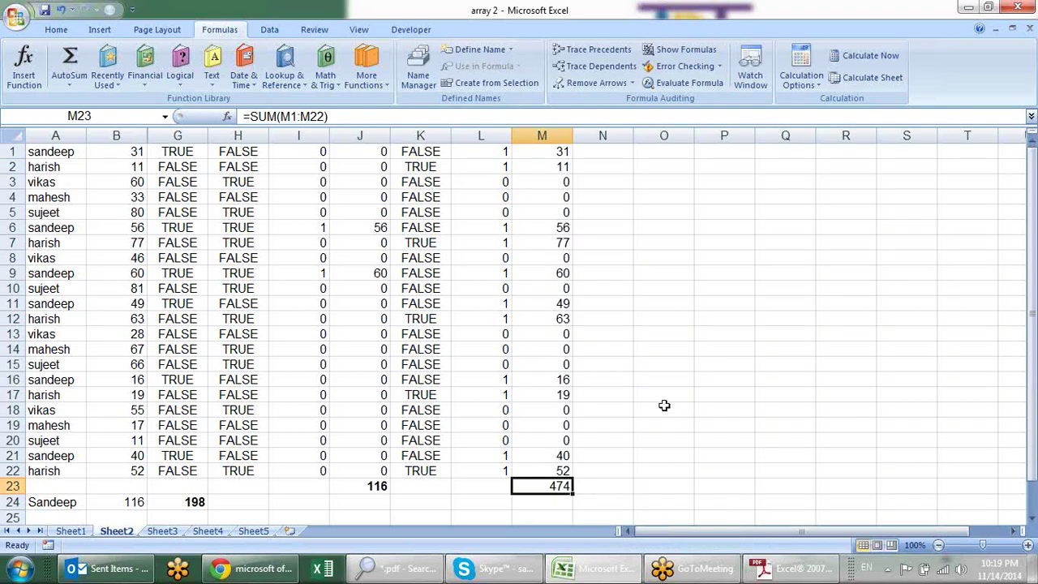
click(559, 322)
click(356, 238)
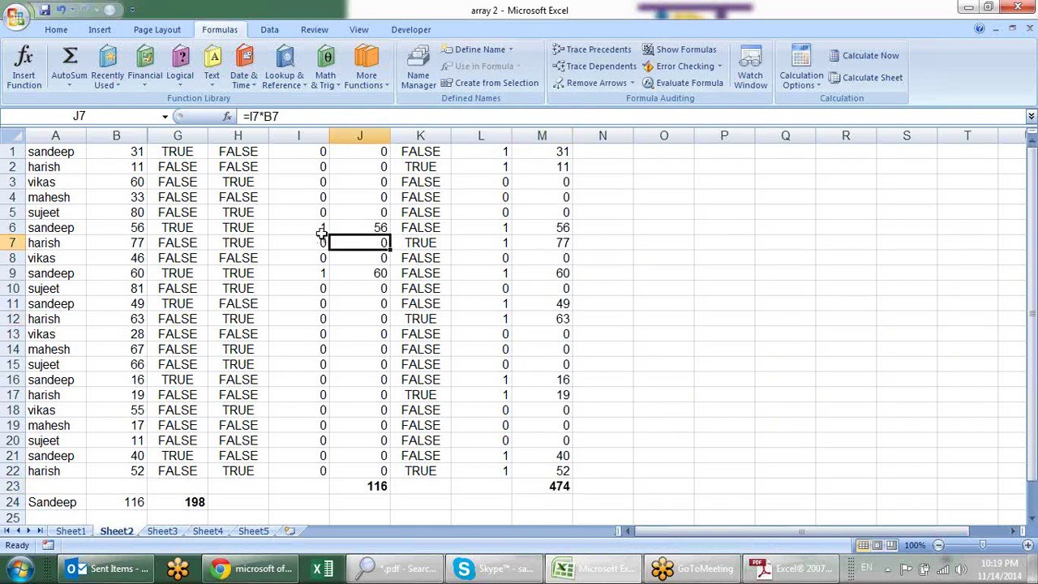
click(321, 230)
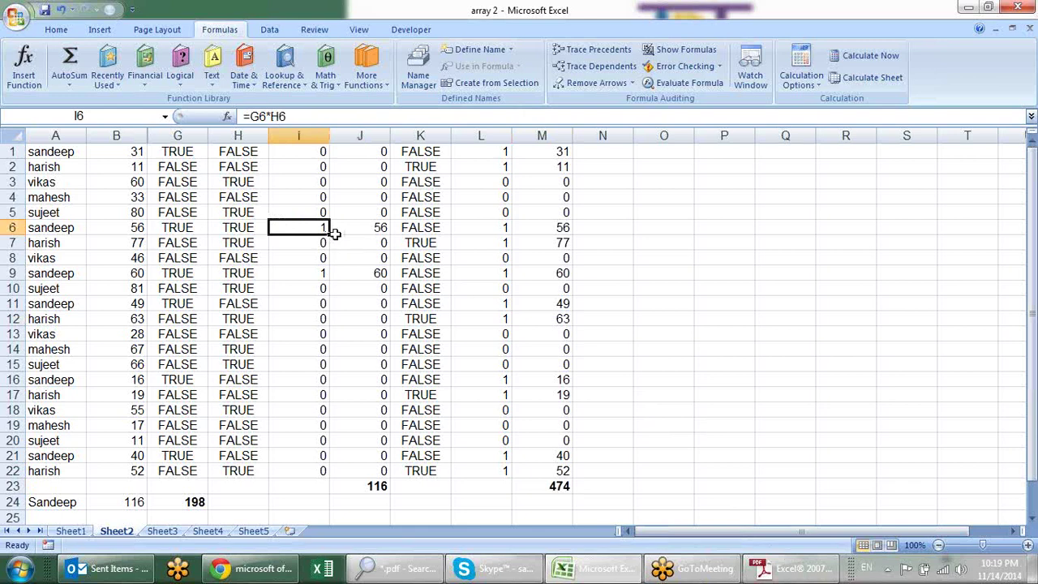
click(494, 200)
click(232, 180)
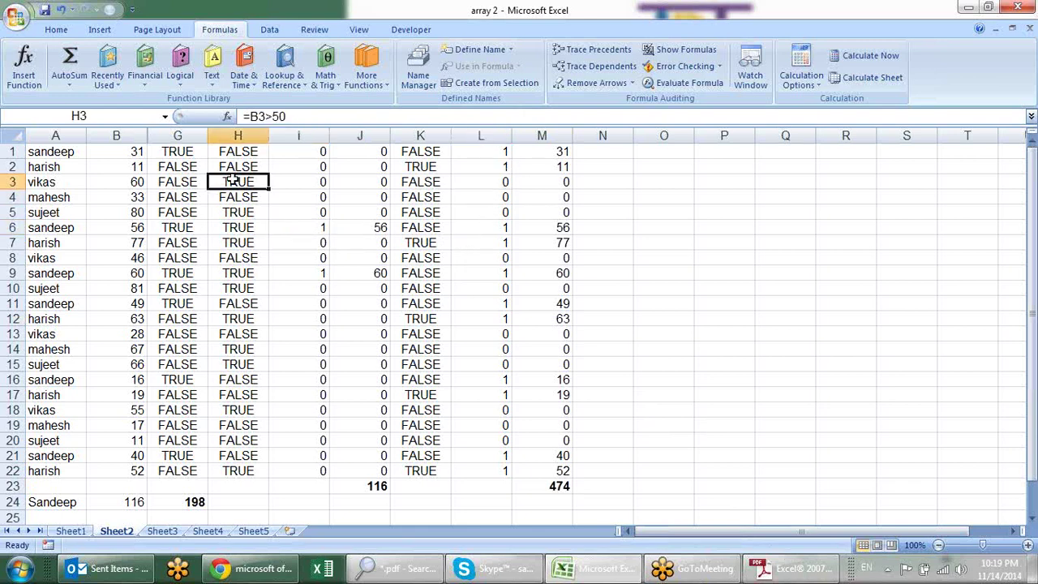
click(507, 153)
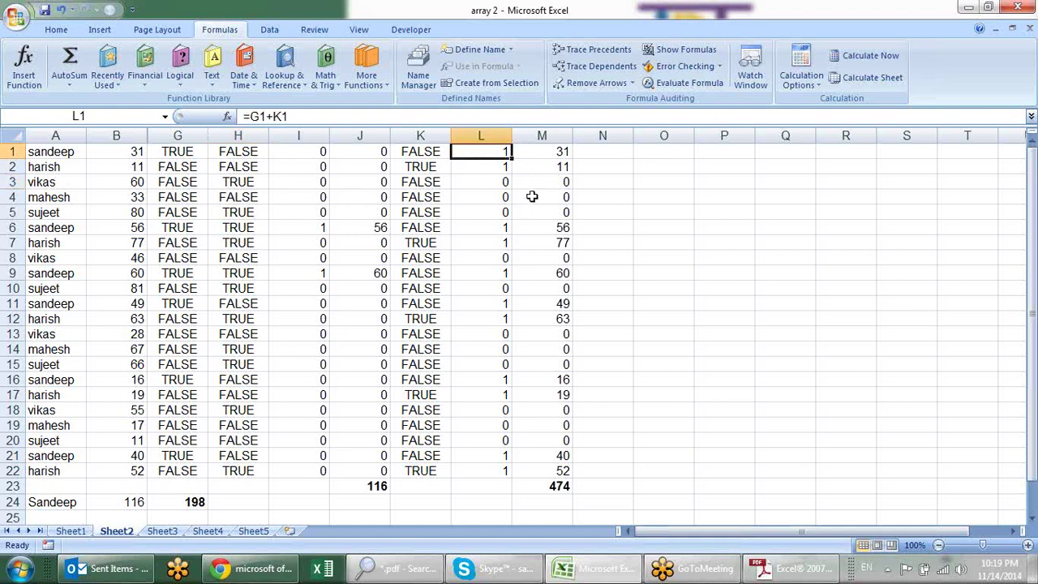
key(F2)
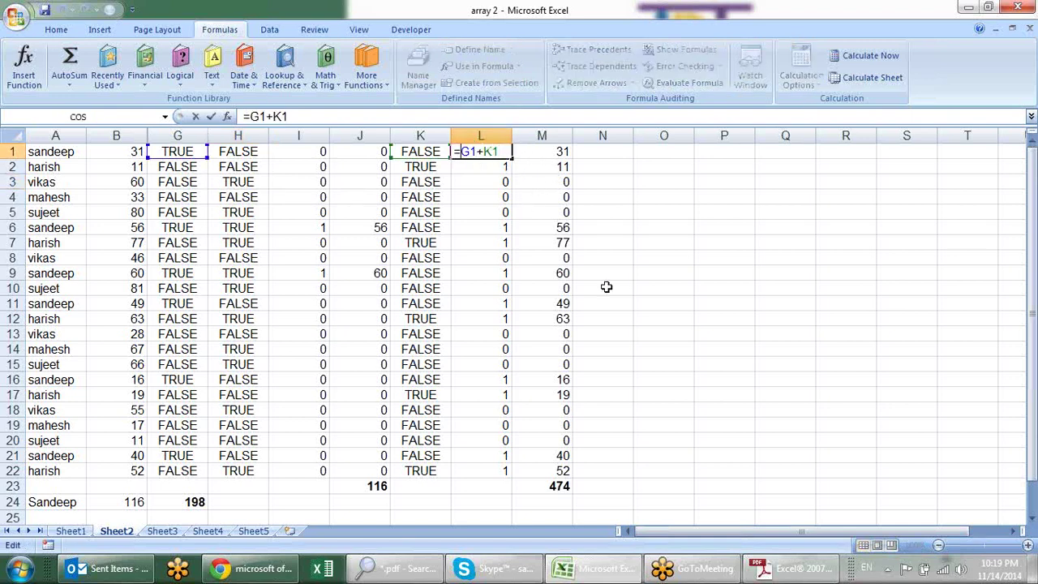
key(Escape)
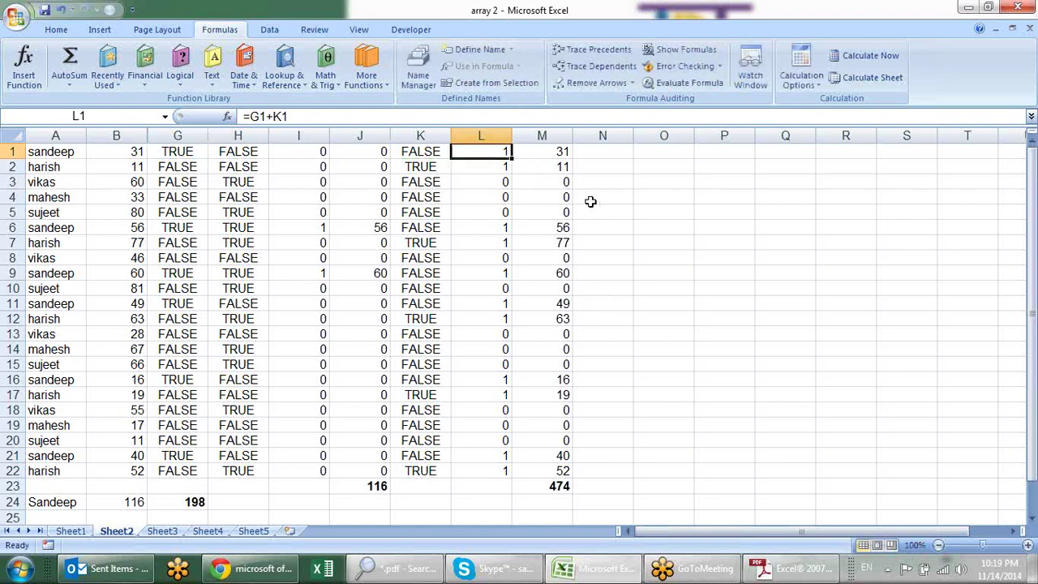
right_click(566, 136)
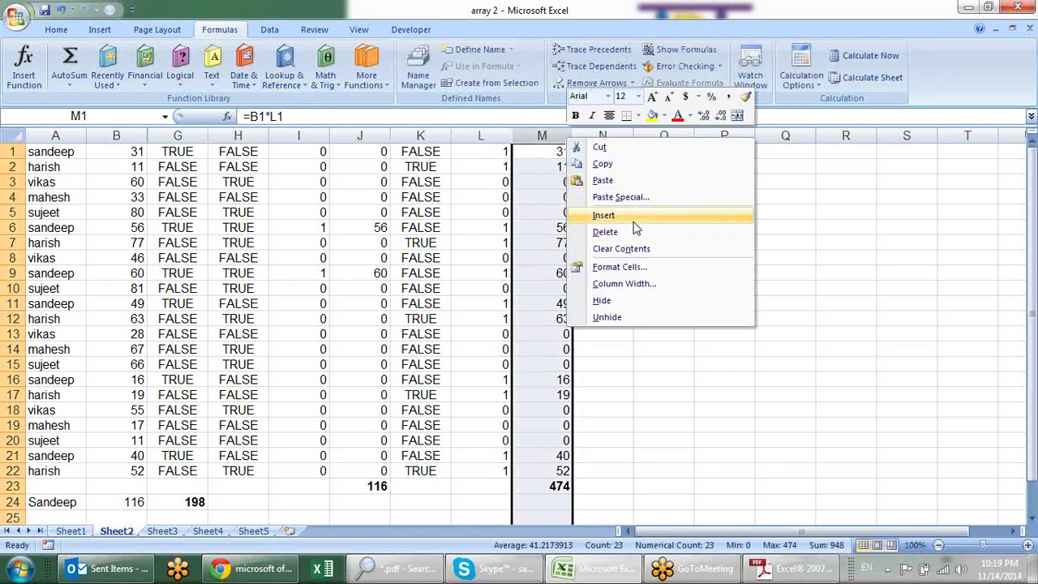
Insert a new column M, enter =L1*H1 in M1, and fill it to M22.
click(635, 221)
click(548, 153)
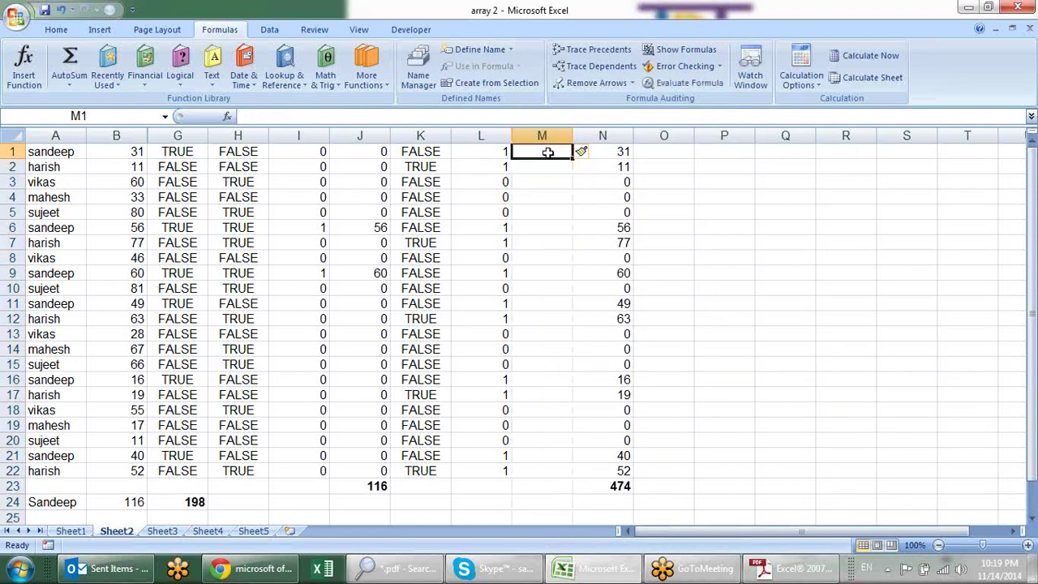
text(=)
click(496, 153)
text(*)
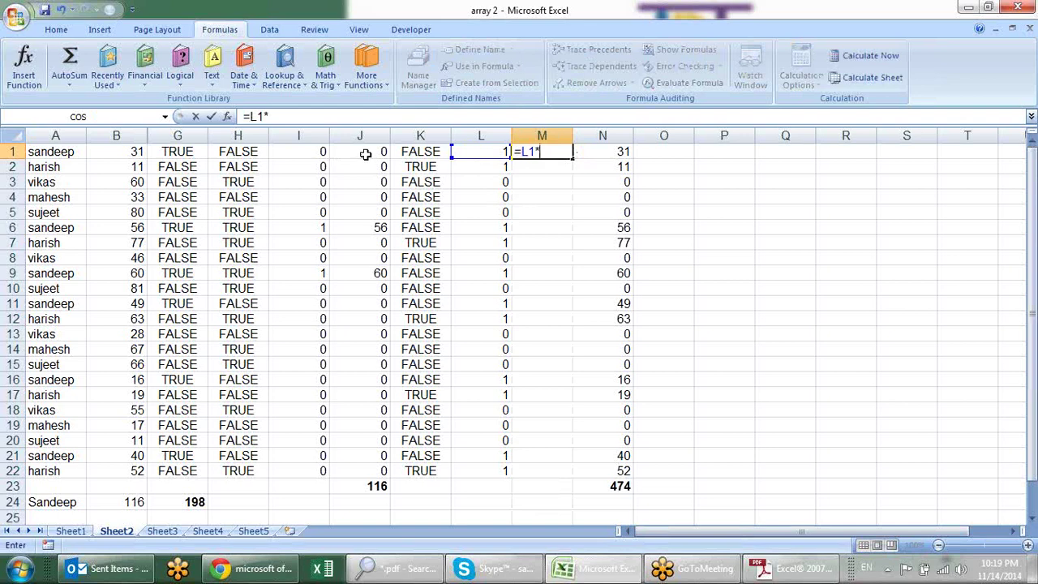
click(247, 149)
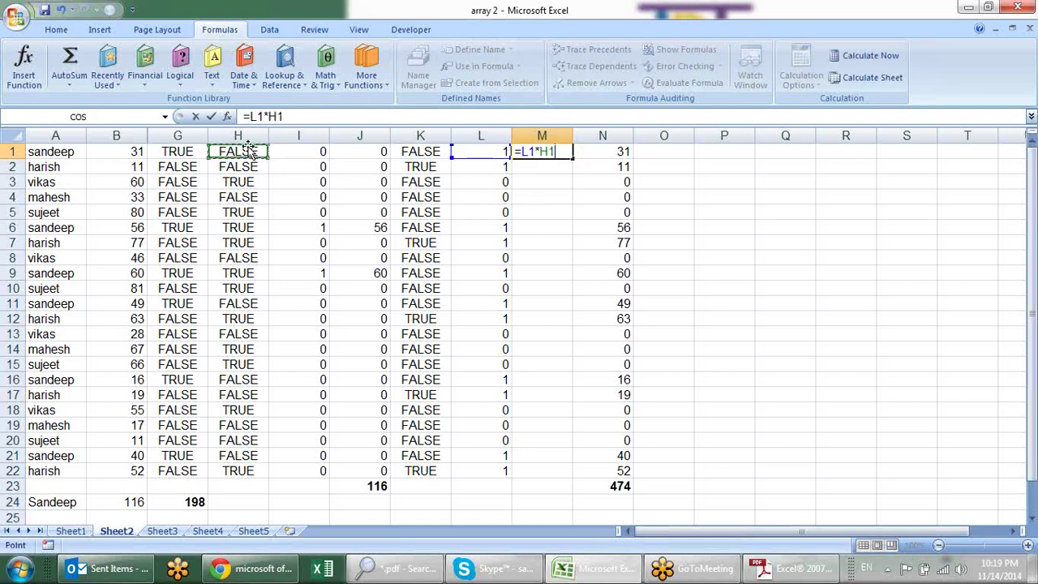
key(Return)
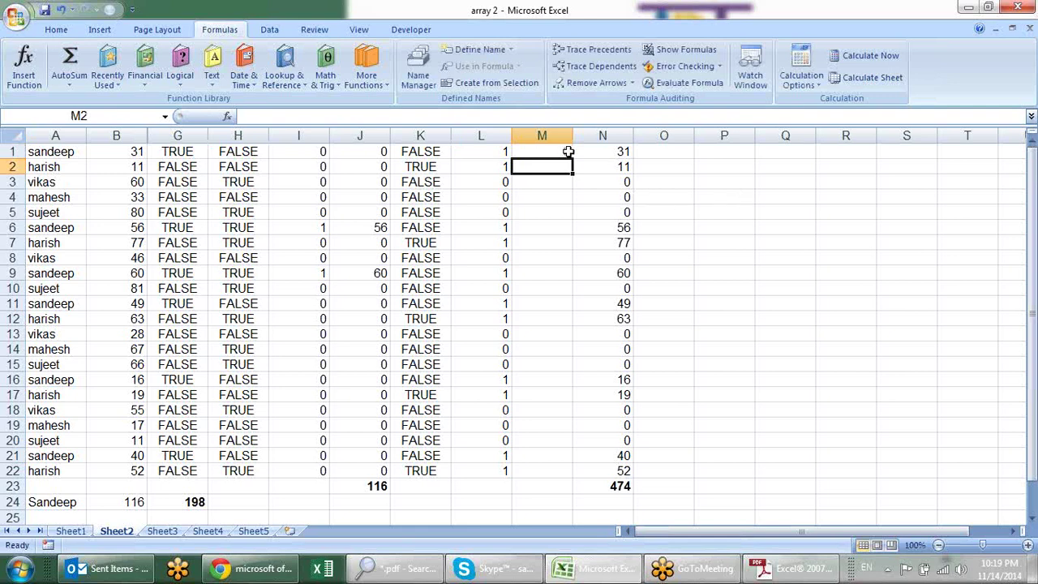
click(565, 153)
drag(573, 160, 583, 486)
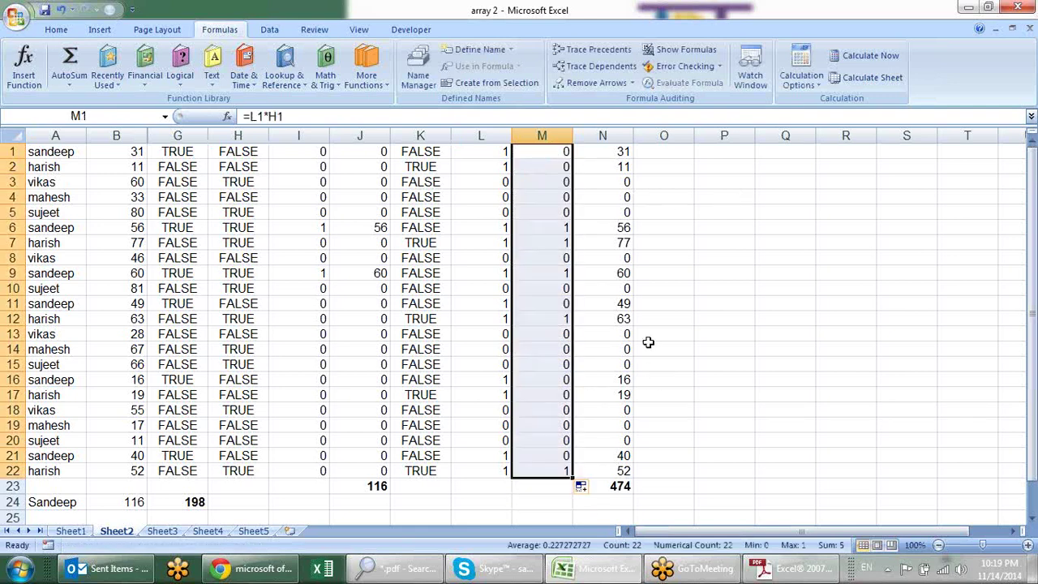
Change N1 to =B1*M1 and fill it down to N22, totalling 308.
click(622, 153)
double_click(620, 151)
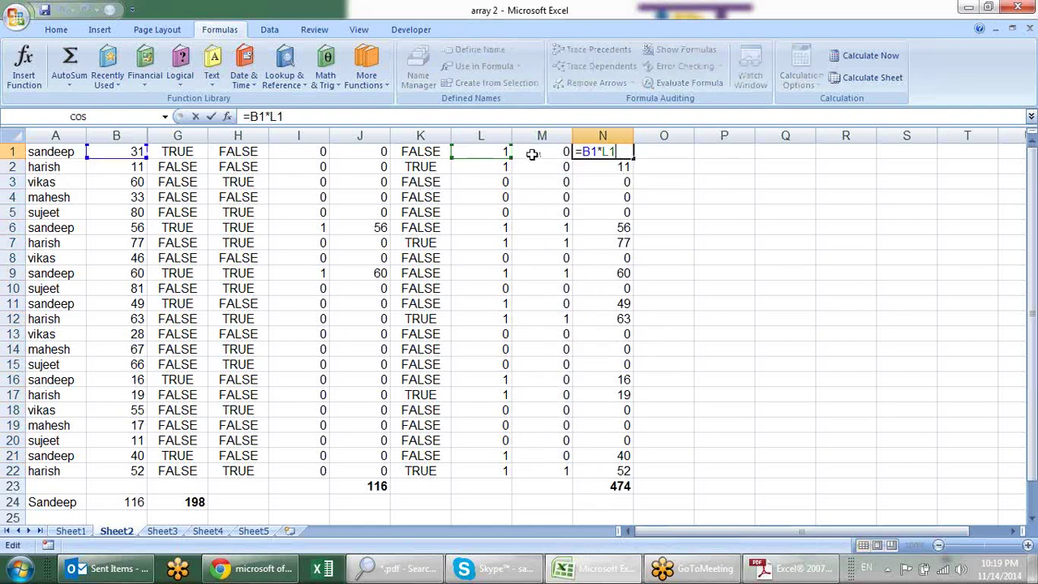
drag(514, 159, 541, 166)
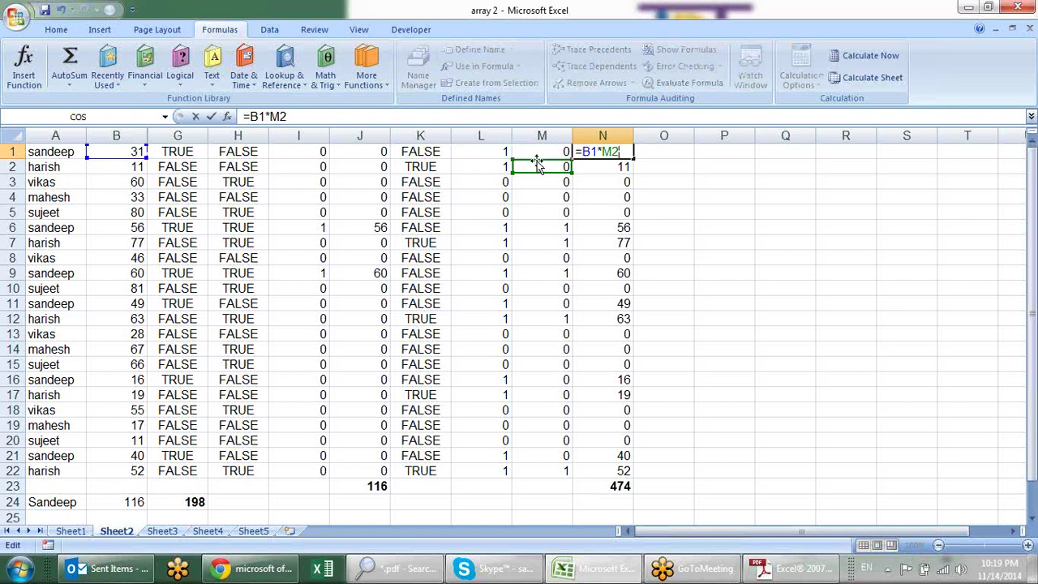
click(538, 150)
key(Return)
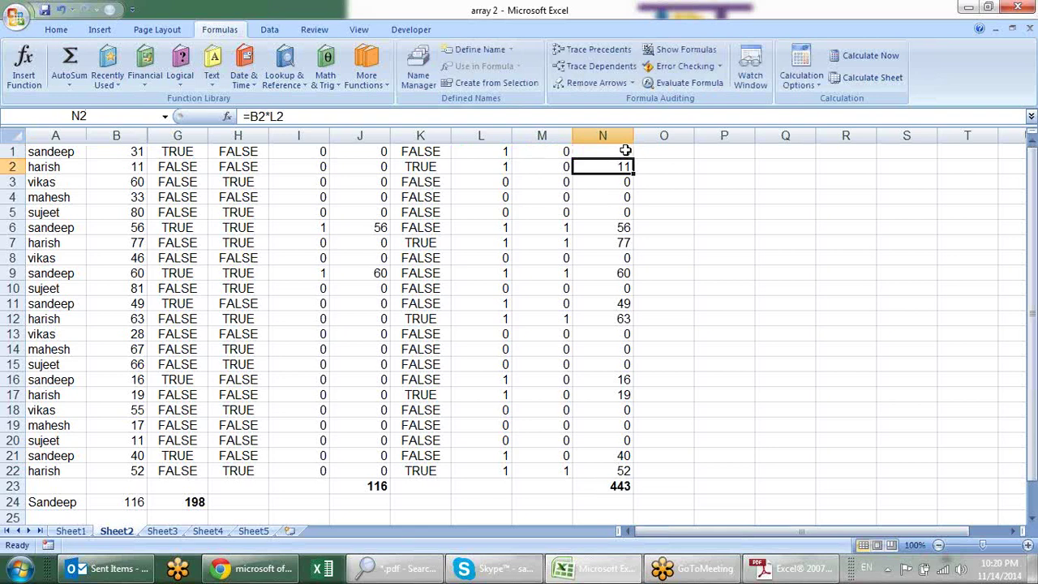
click(625, 150)
click(632, 161)
click(620, 153)
drag(633, 158, 644, 476)
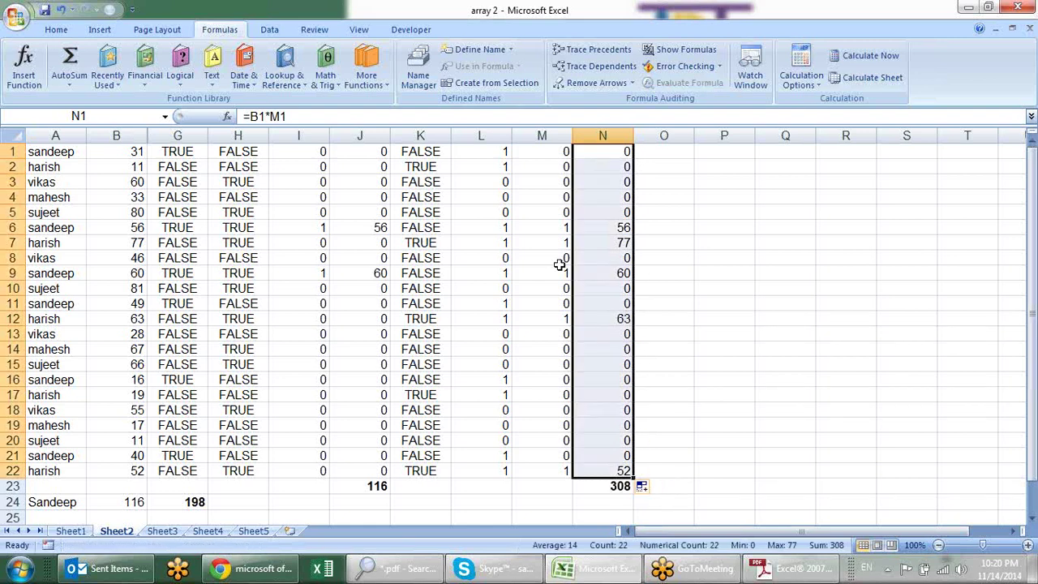
click(504, 256)
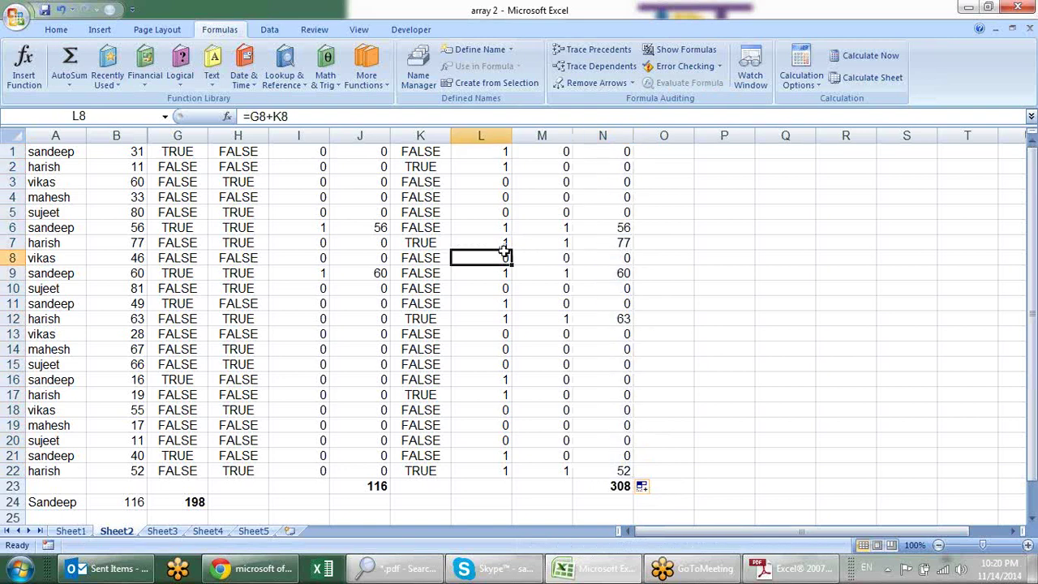
click(197, 501)
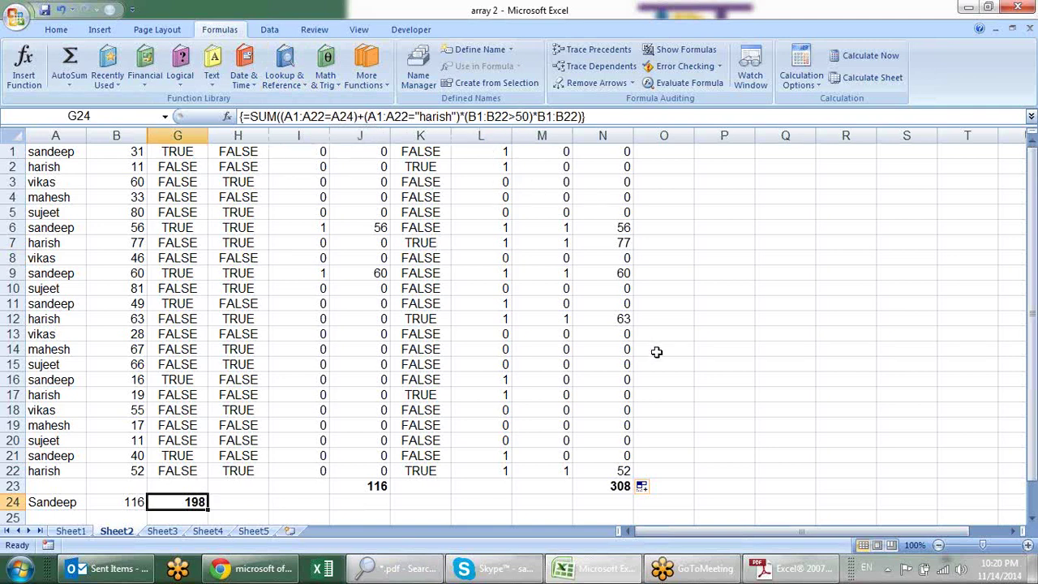
click(707, 253)
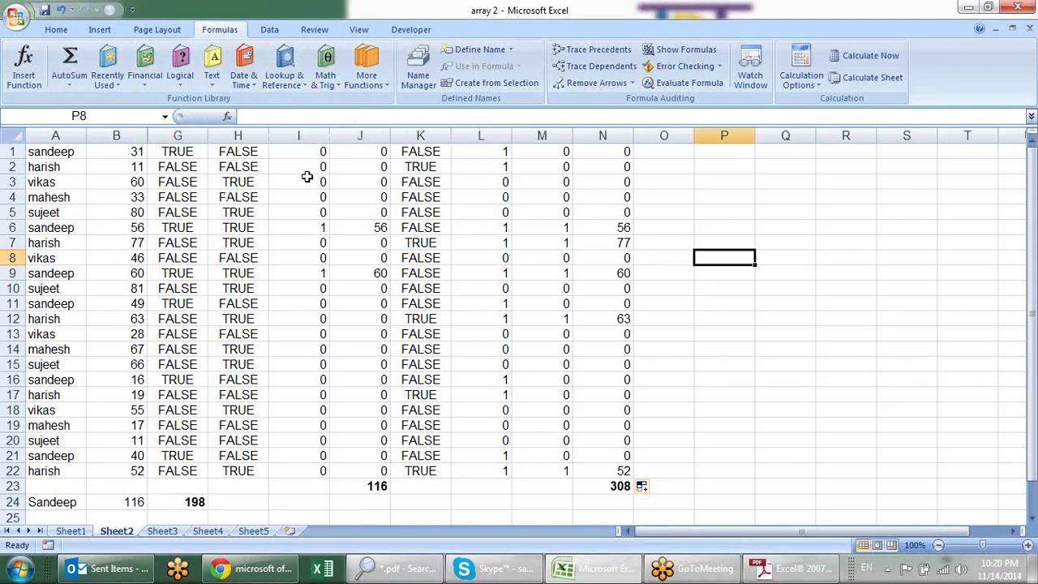
click(422, 152)
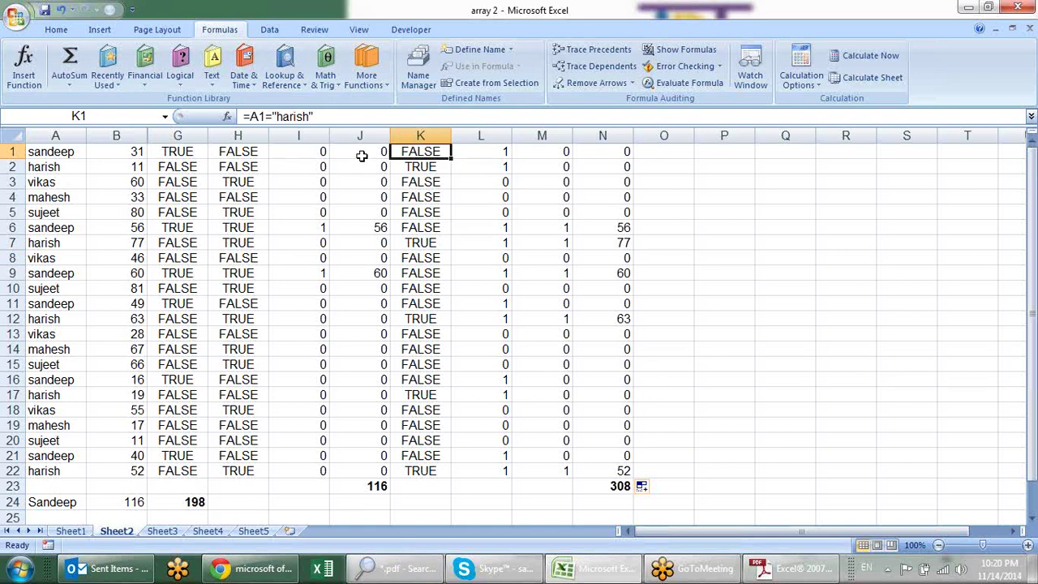
click(361, 154)
click(427, 151)
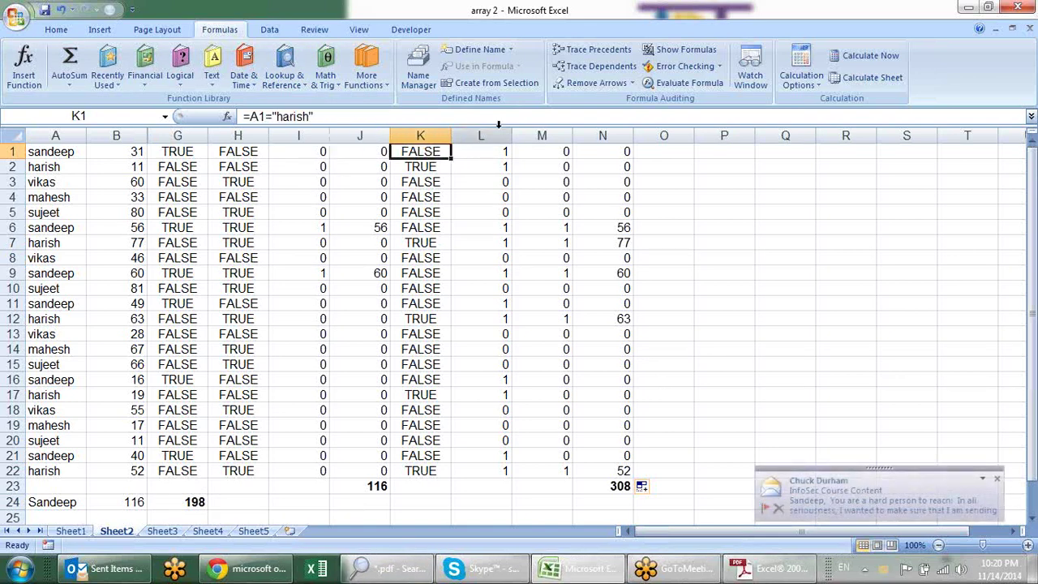
drag(494, 134, 603, 135)
Delete the old helper columns L through N.
right_click(602, 135)
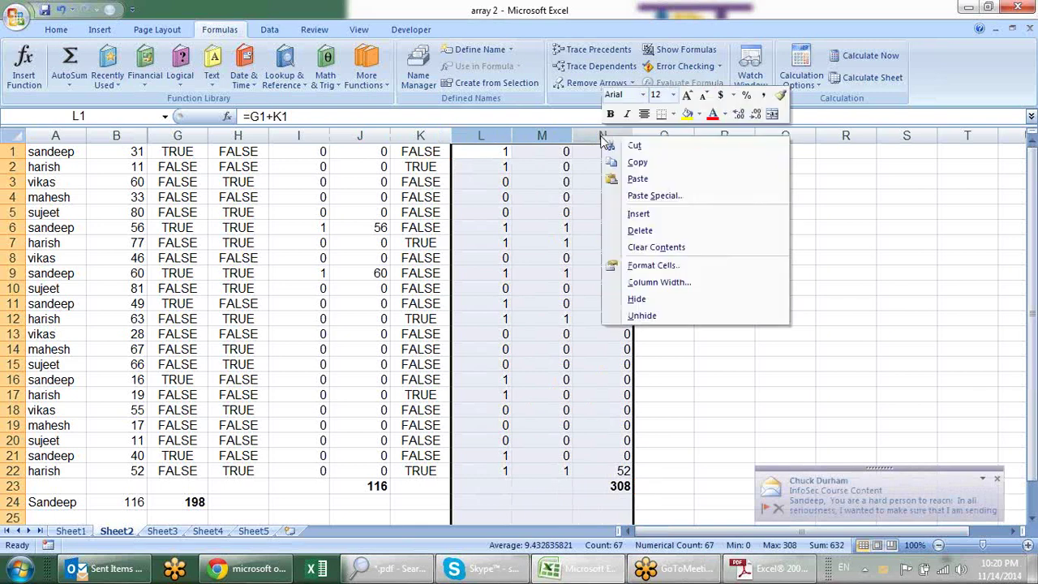
click(640, 231)
click(725, 248)
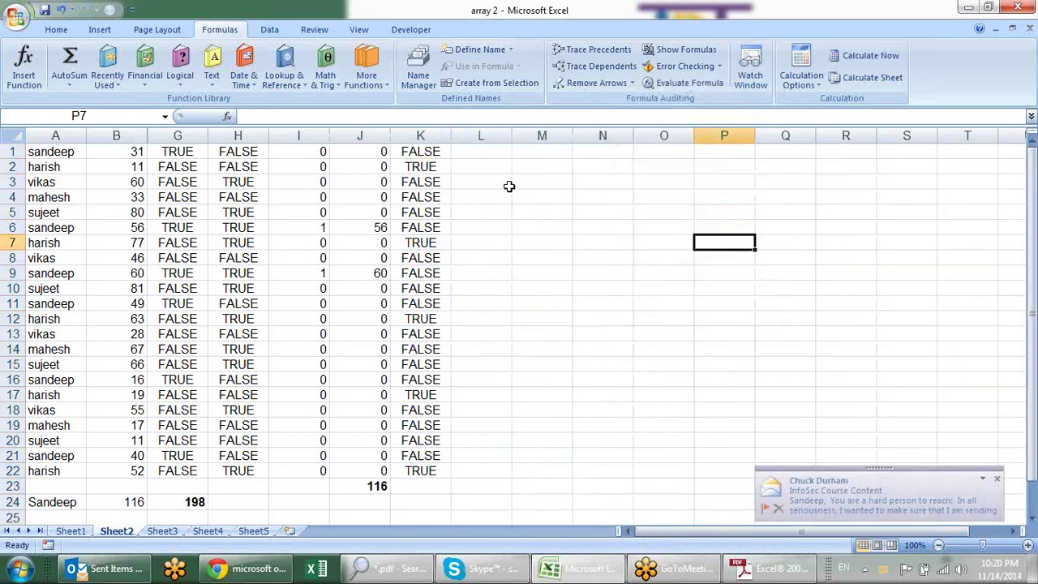
click(434, 164)
Enter =A1=$A$24 in L1 and fill it down to L22.
click(479, 152)
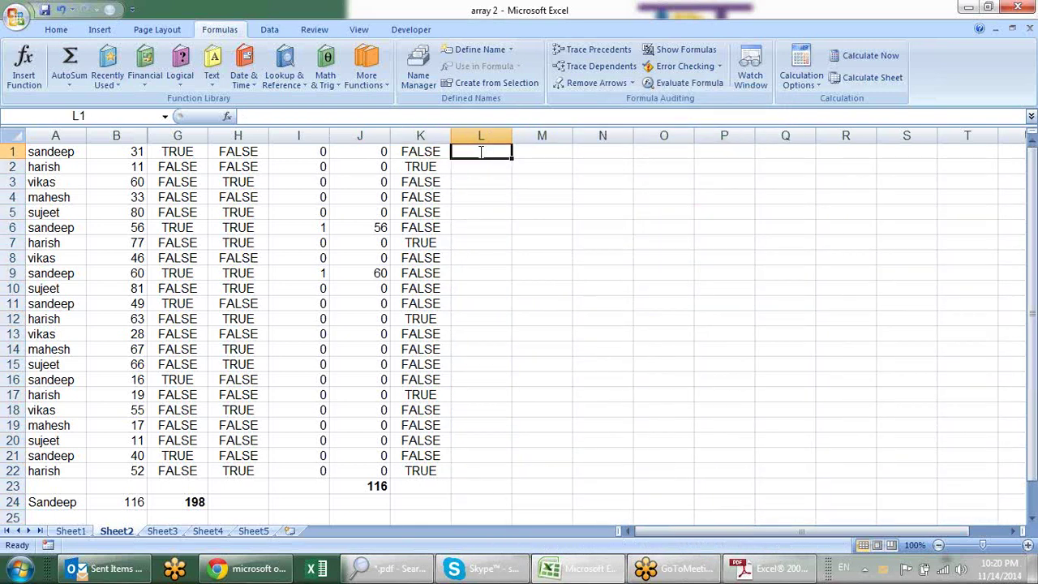
text(=)
click(78, 151)
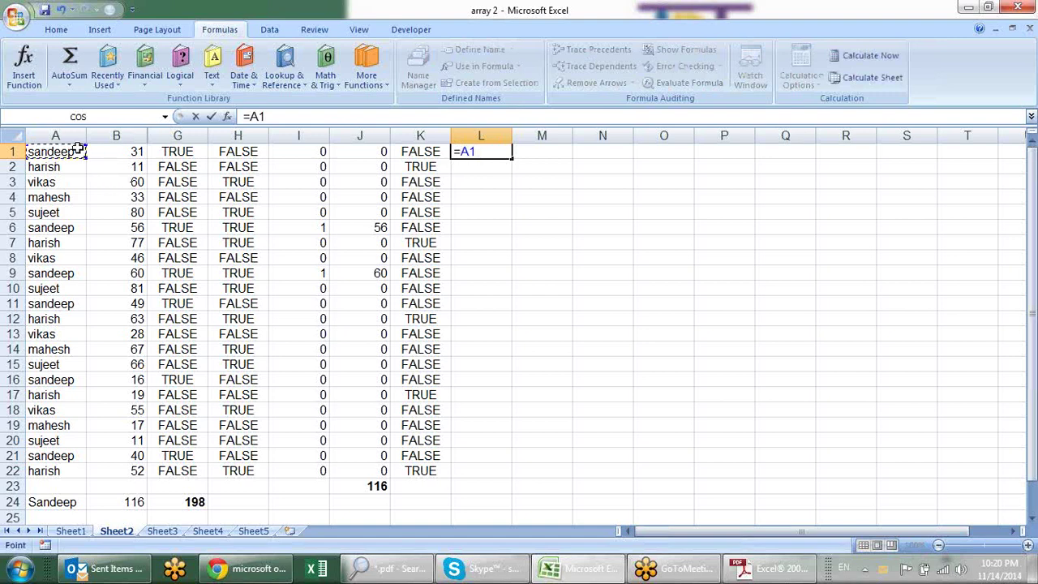
click(47, 500)
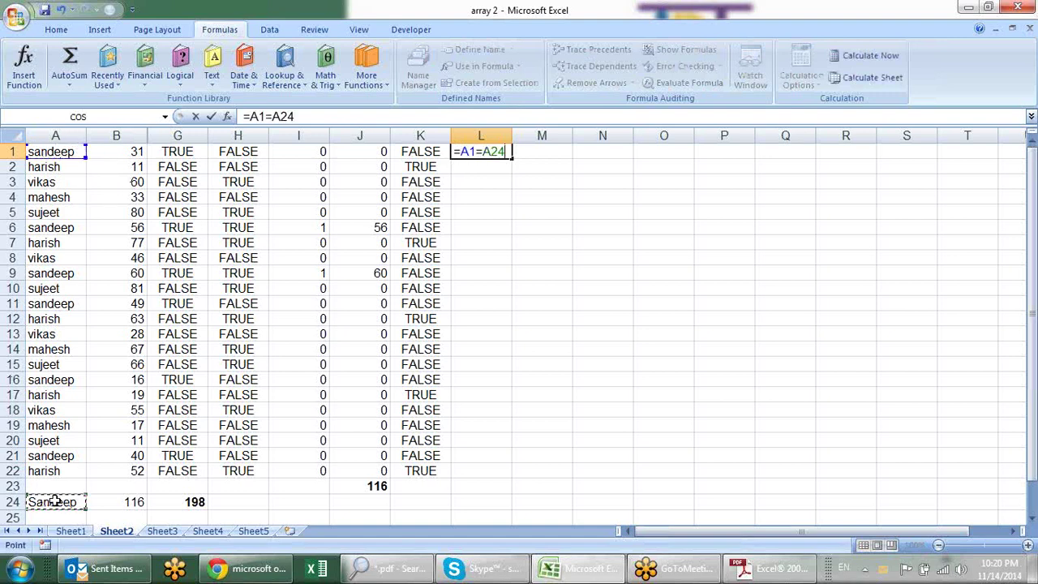
key(F4)
key(Return)
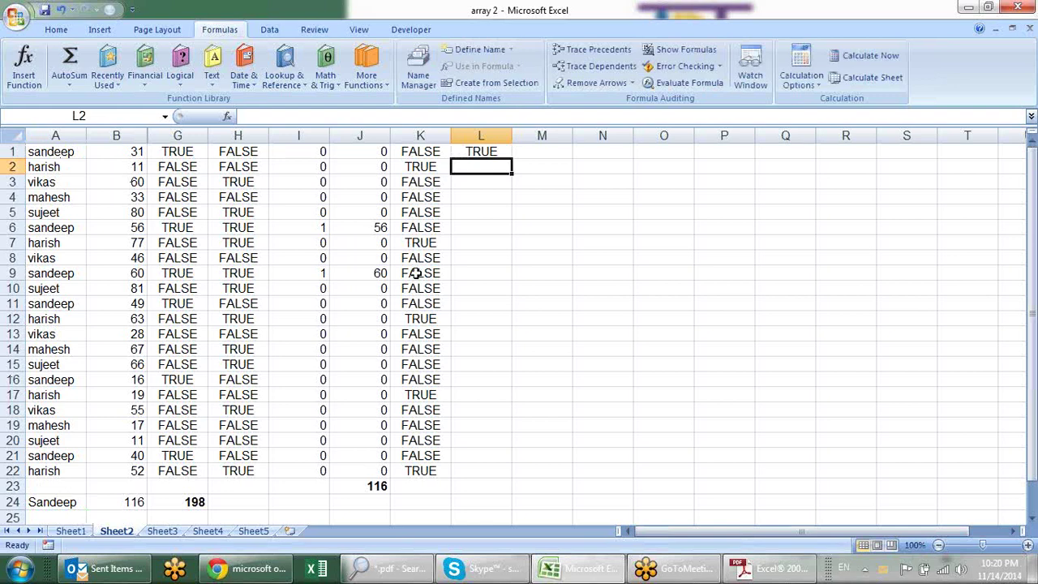
click(484, 151)
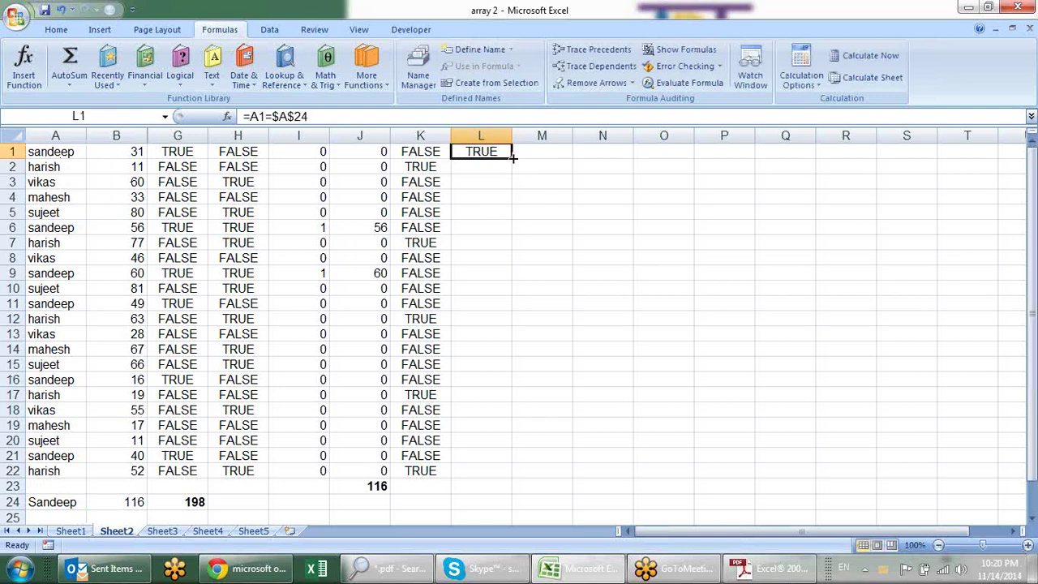
double_click(512, 158)
click(532, 152)
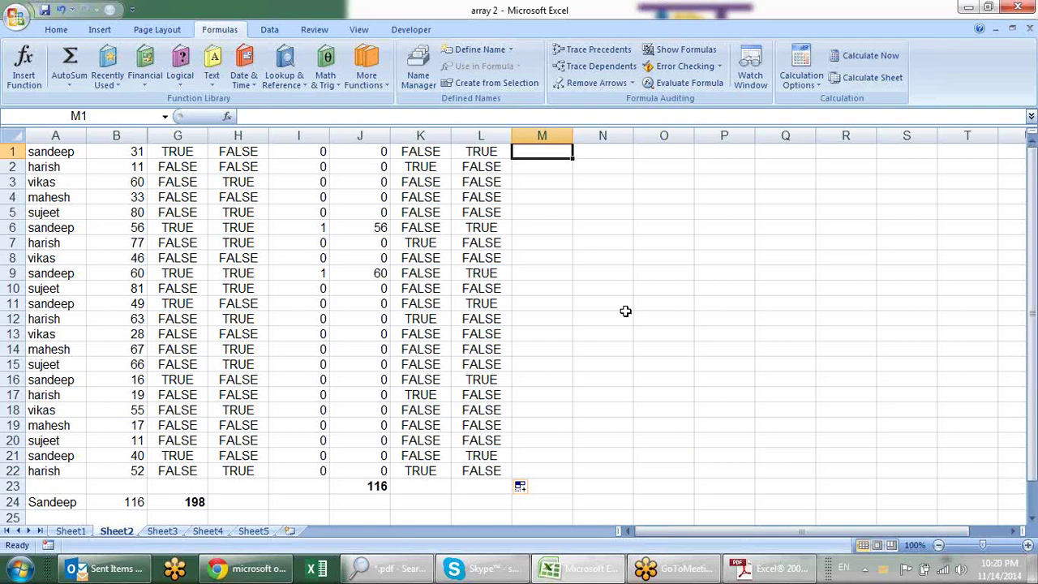
text(=)
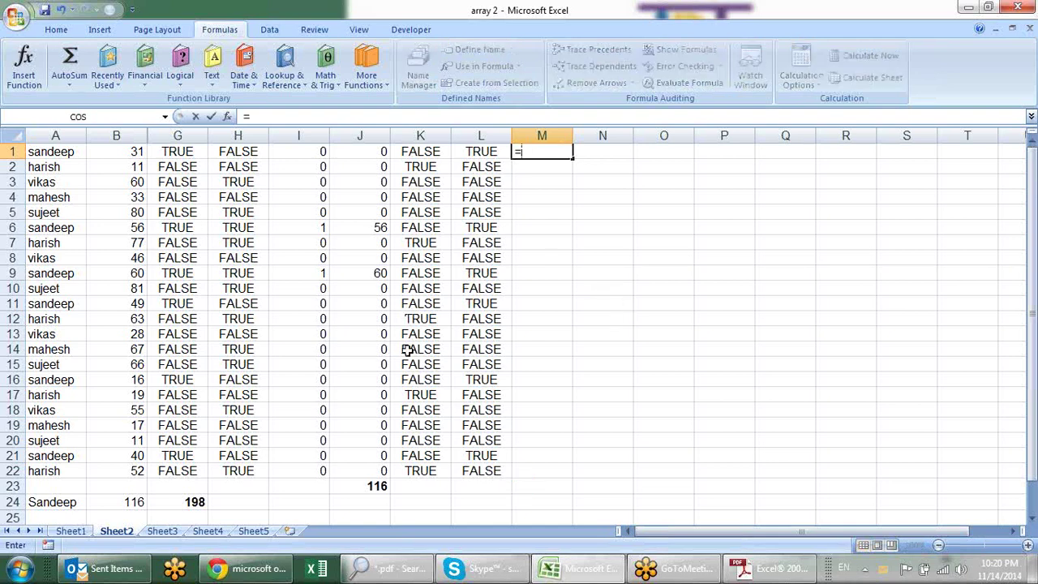
Complete M1 as =B1>50 and fill it down to M22.
click(138, 151)
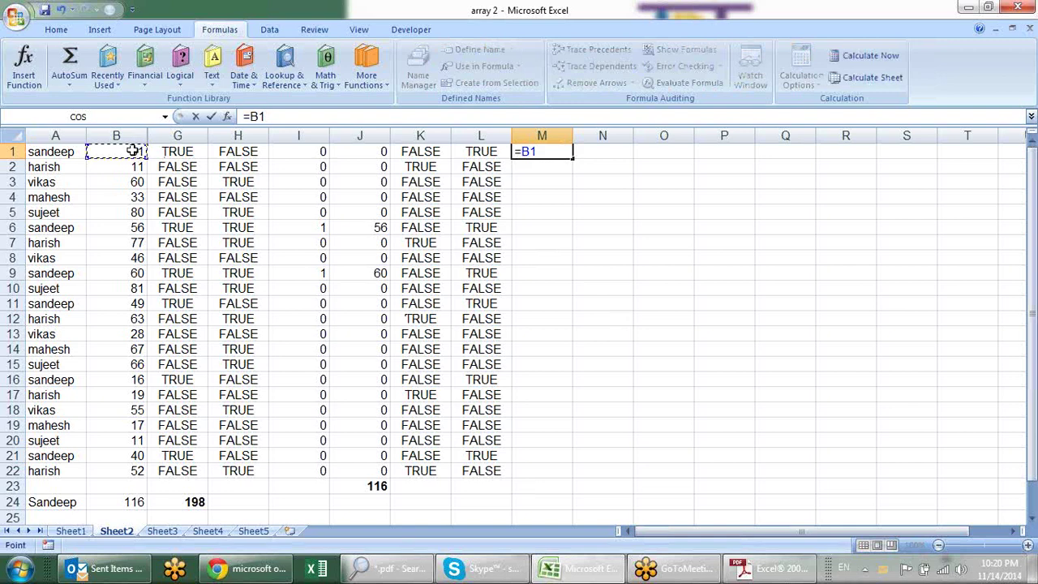
text(>50)
key(Return)
click(556, 154)
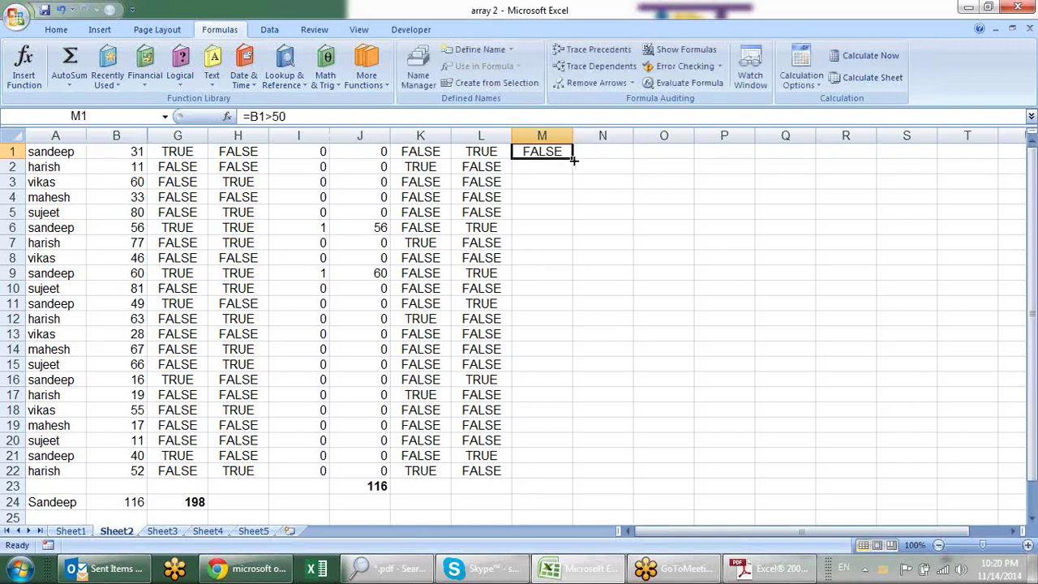
double_click(573, 160)
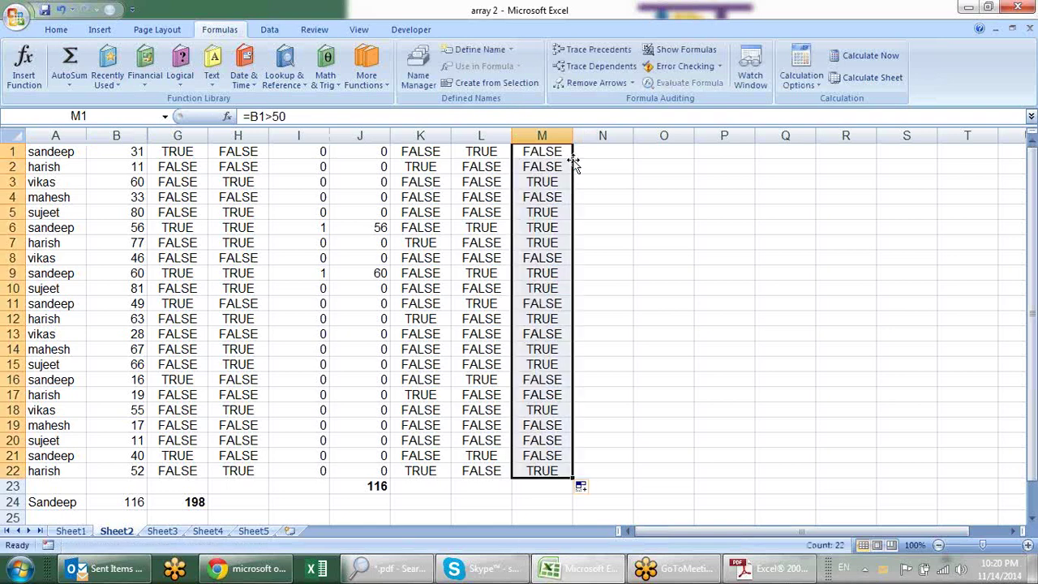
Enter =K1+L1 in N1 and fill it down to N22.
click(627, 152)
text(=)
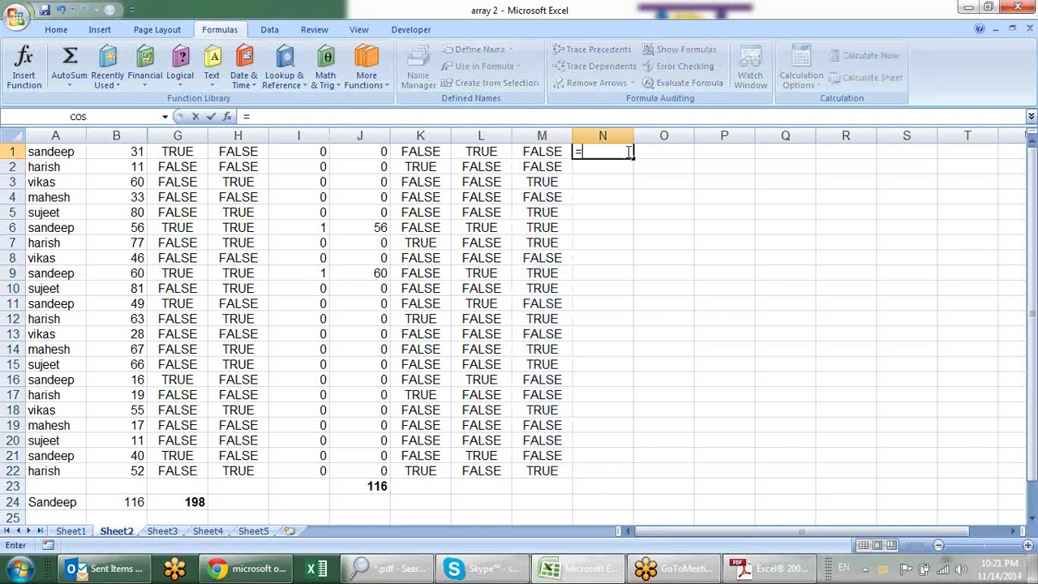
key(Left)
key(Left)
key(Left)
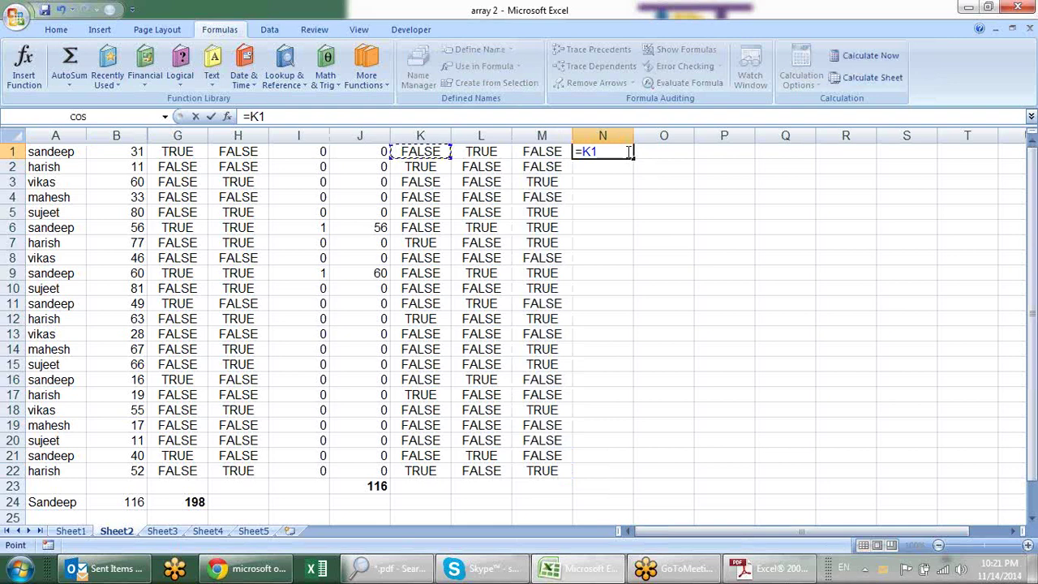
text(+)
click(501, 152)
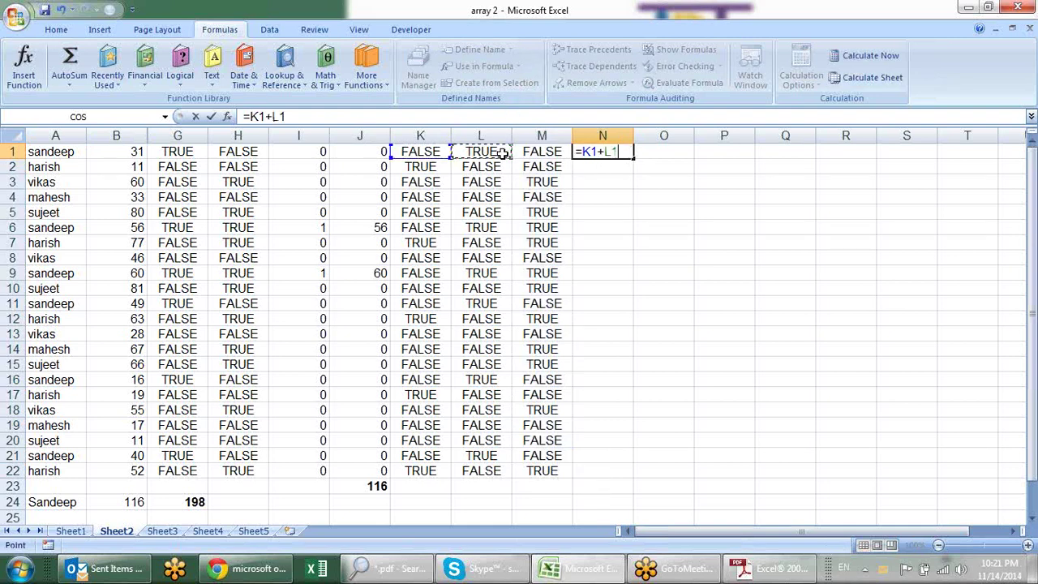
key(Return)
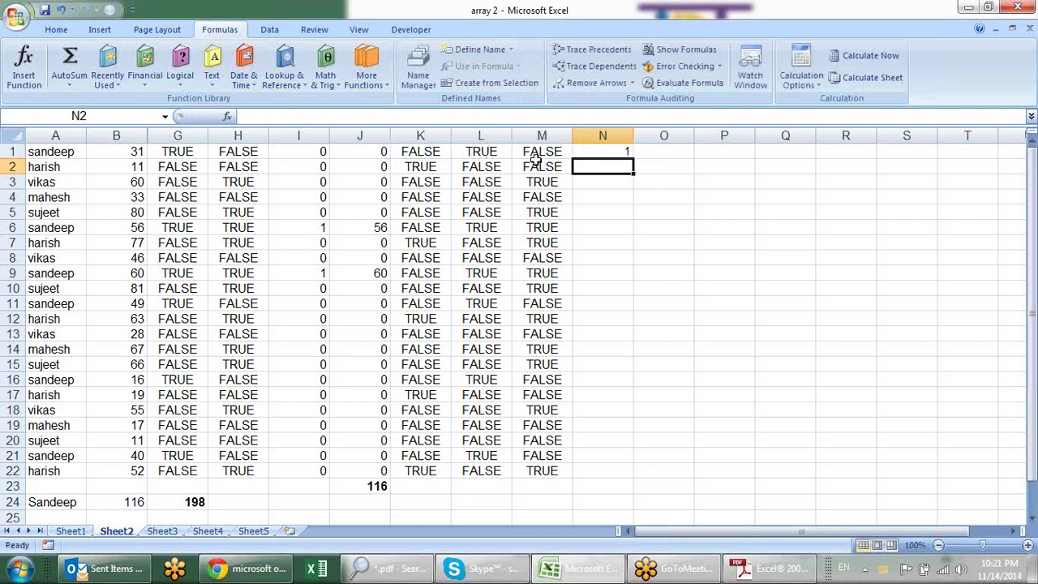
click(599, 153)
drag(634, 159, 657, 398)
click(631, 156)
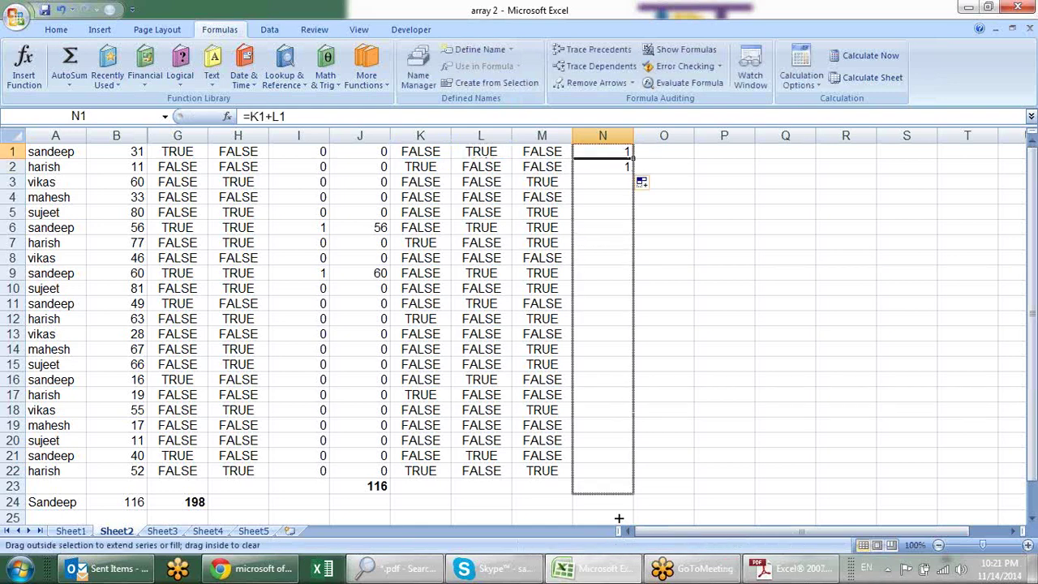
scroll(658, 398, up, 2)
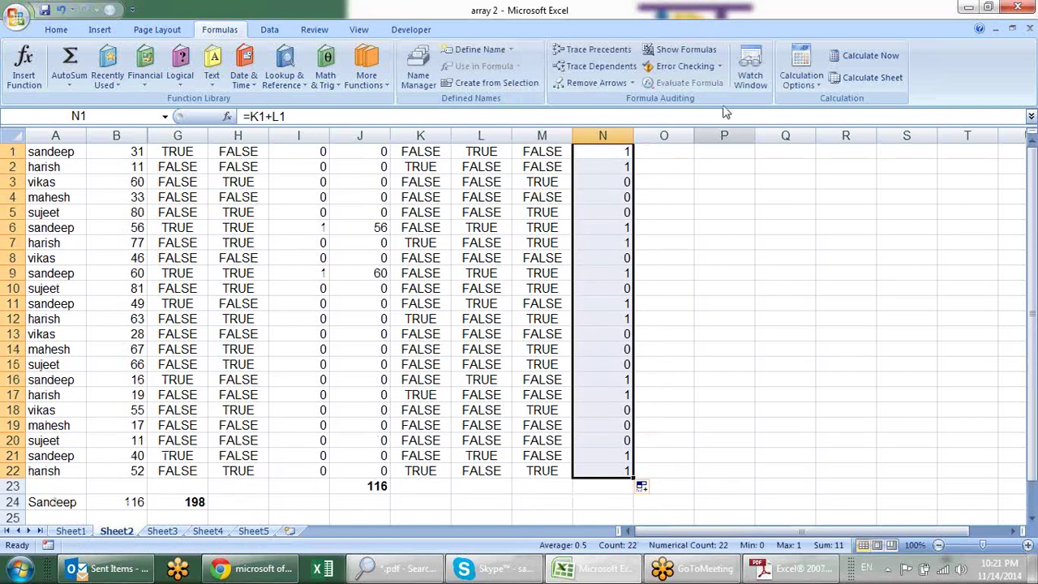
click(663, 151)
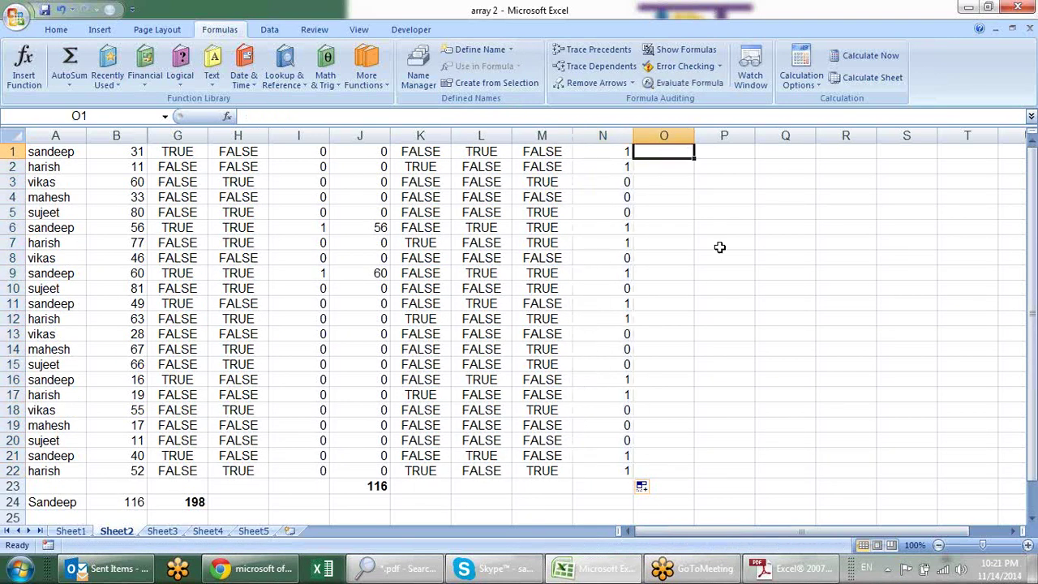
Enter =N1*M1 in O1 and fill it down to row 22.
text(=)
key(Left)
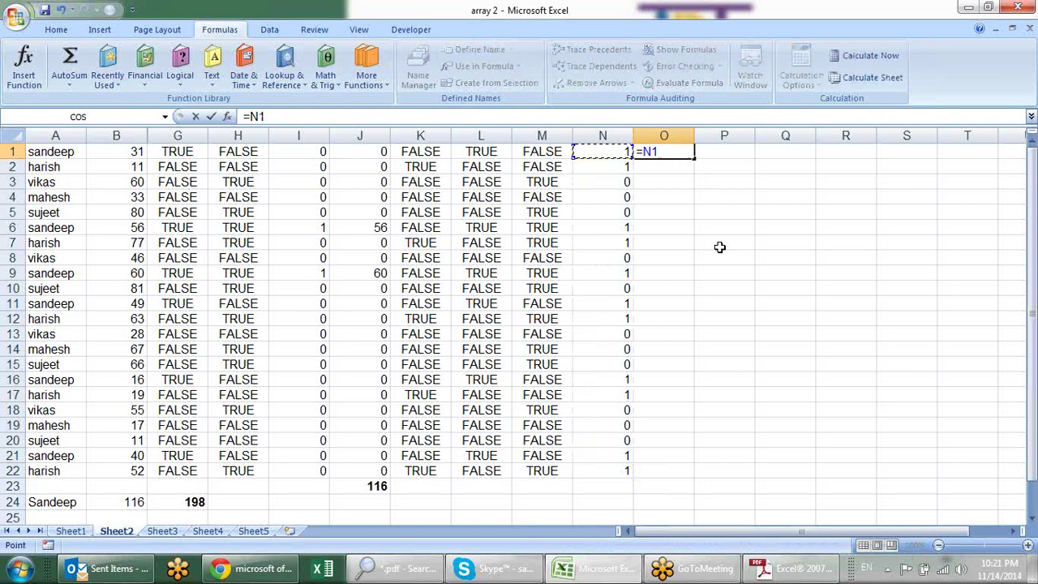
text(*)
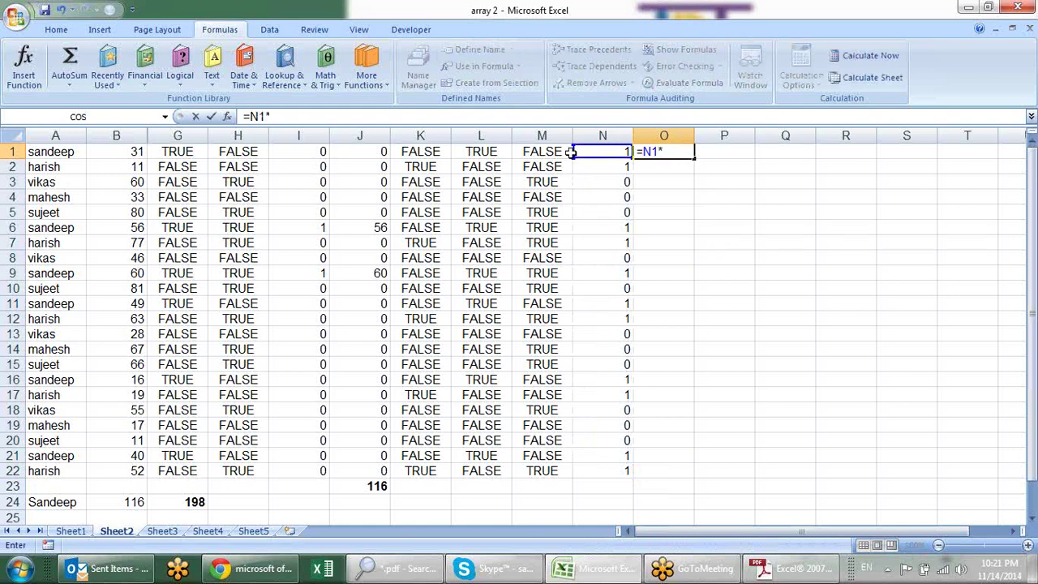
click(559, 151)
key(Return)
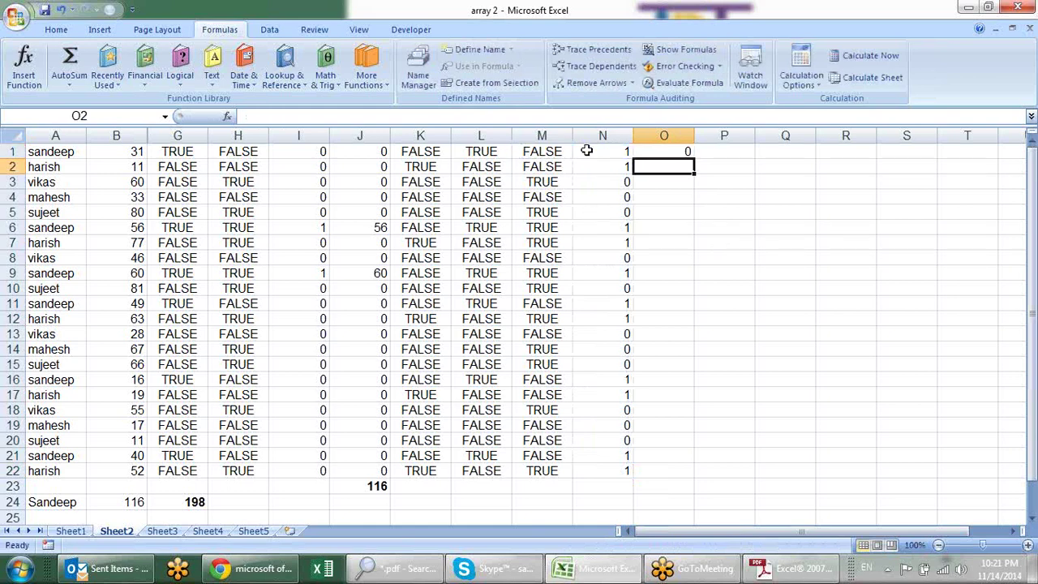
click(685, 150)
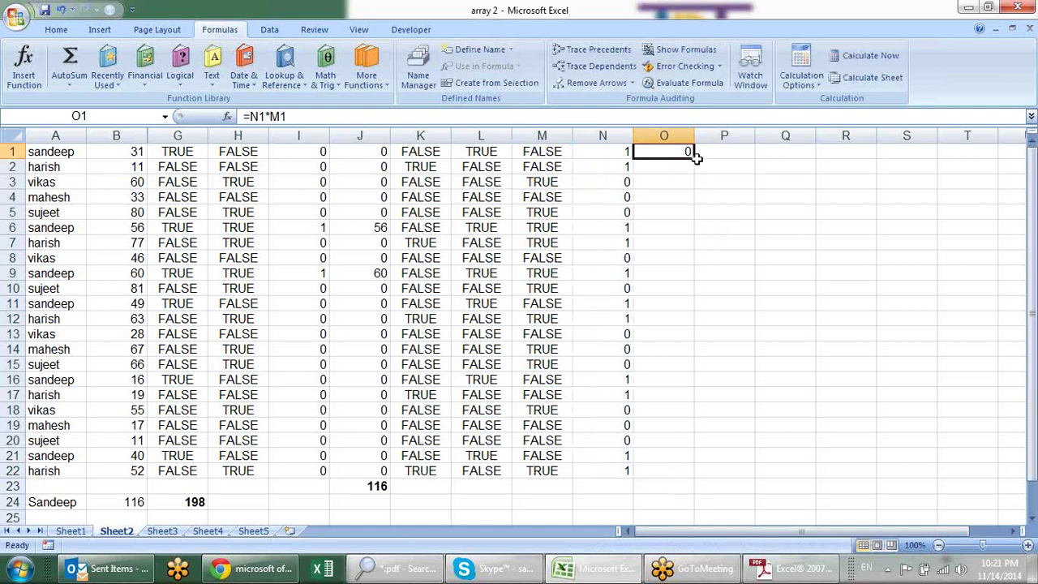
double_click(695, 159)
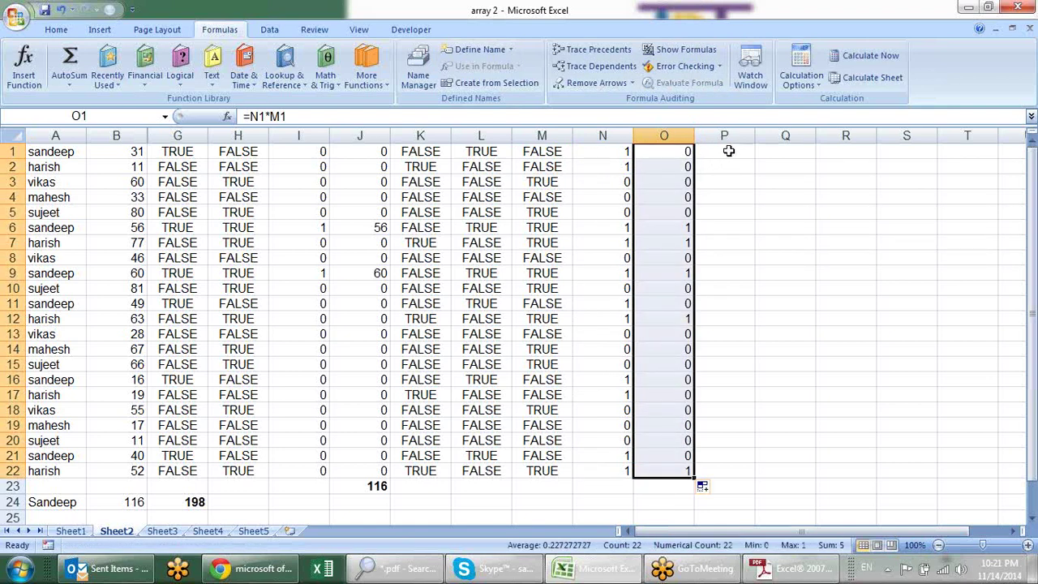
Enter =O1*B1 in P1 and fill it down to row 22.
click(728, 151)
text(=)
key(Left)
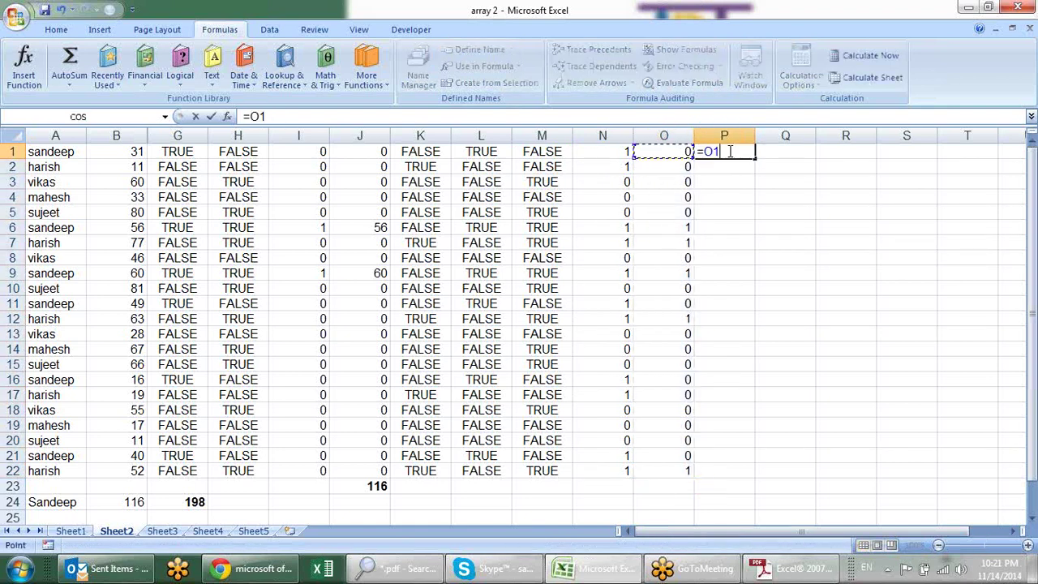
text(*)
click(141, 151)
key(Return)
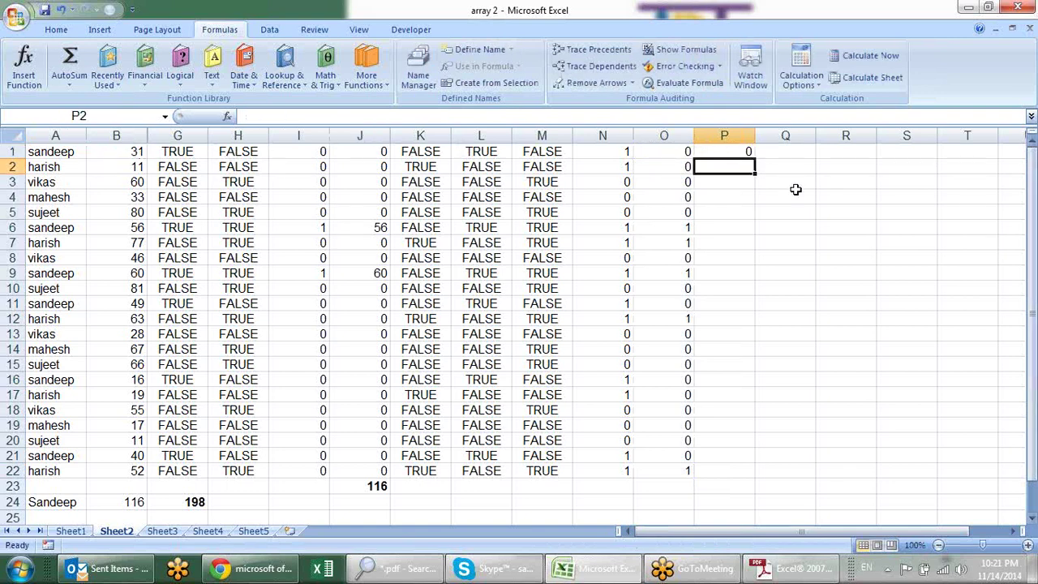
click(746, 151)
double_click(754, 158)
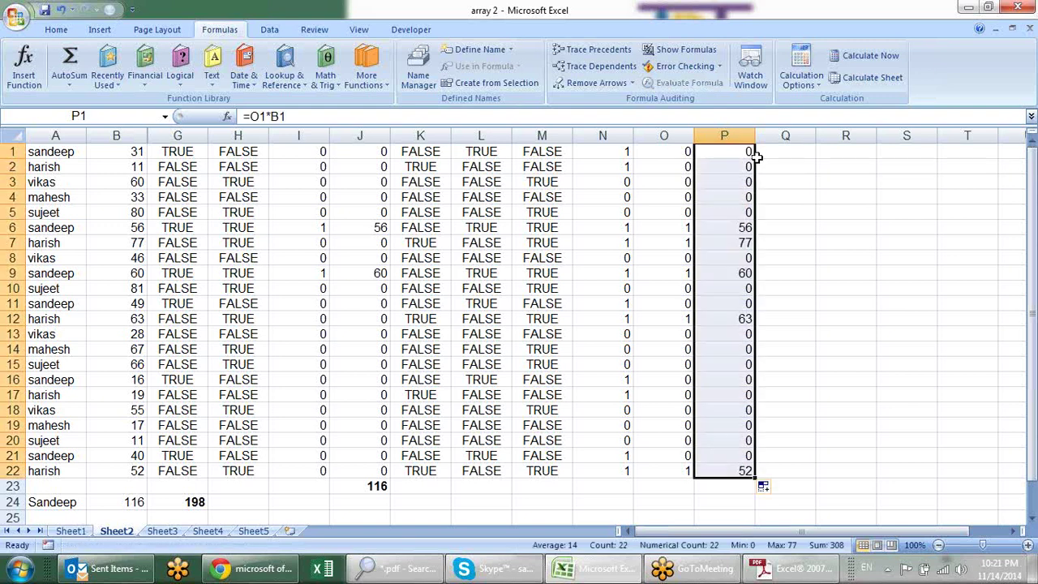
AutoSum P1:P22 in P23 and confirm the total reads 308.
click(740, 485)
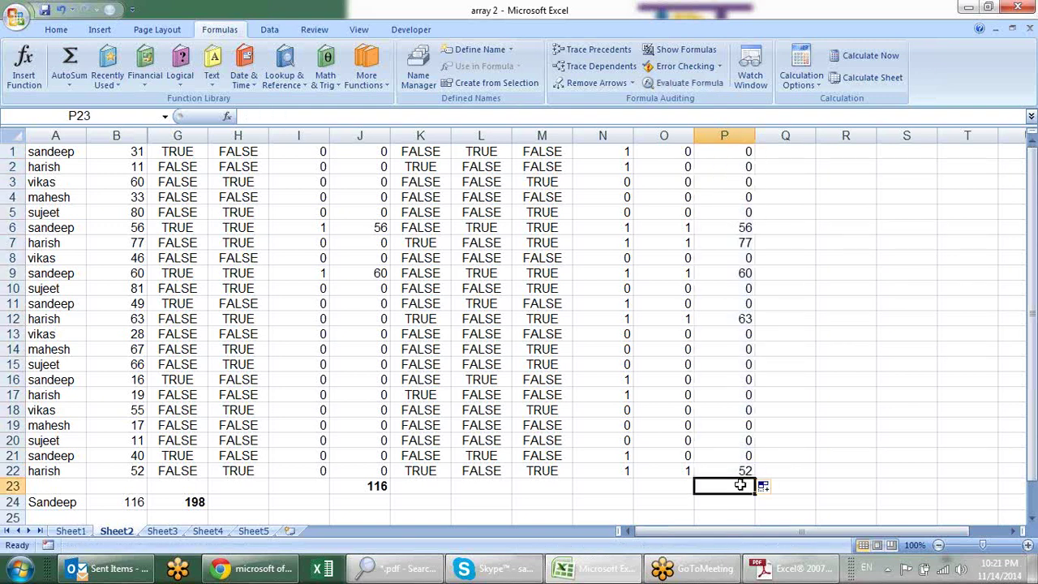
key(alt+equal)
key(Return)
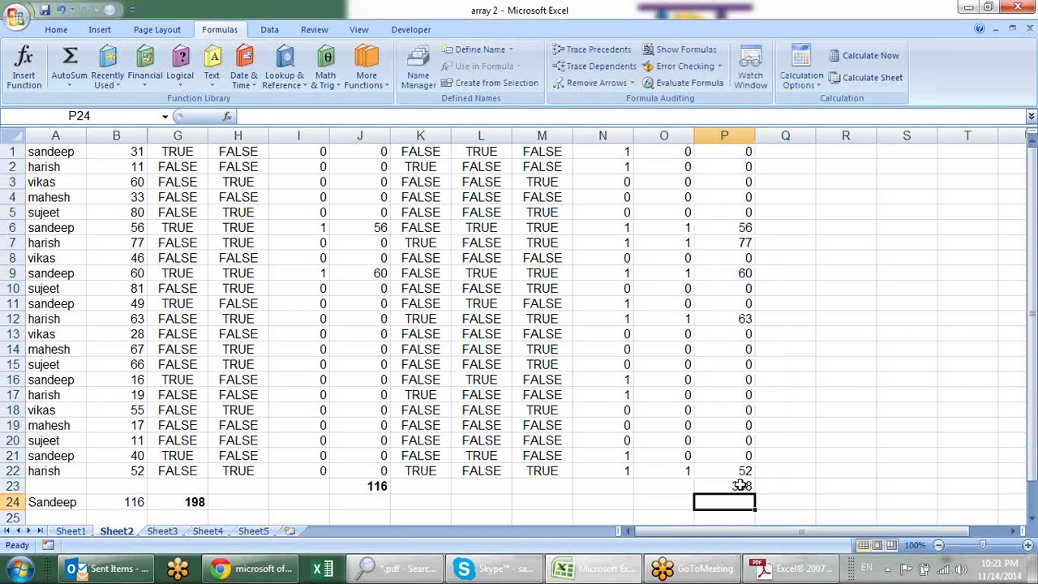
click(740, 485)
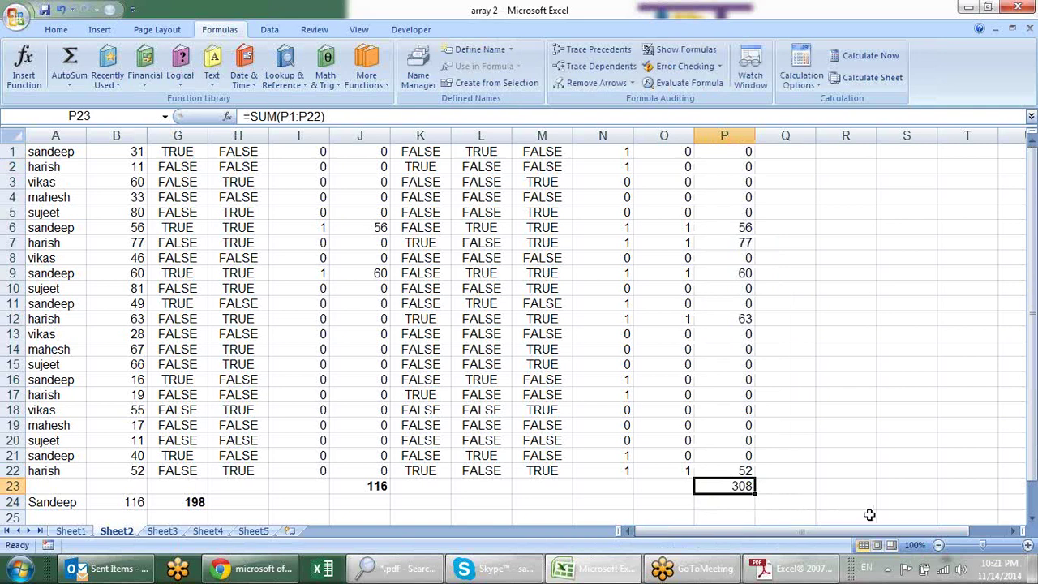
key(F2)
key(ctrl+Return)
Select the comparison results in K1:M22.
click(409, 150)
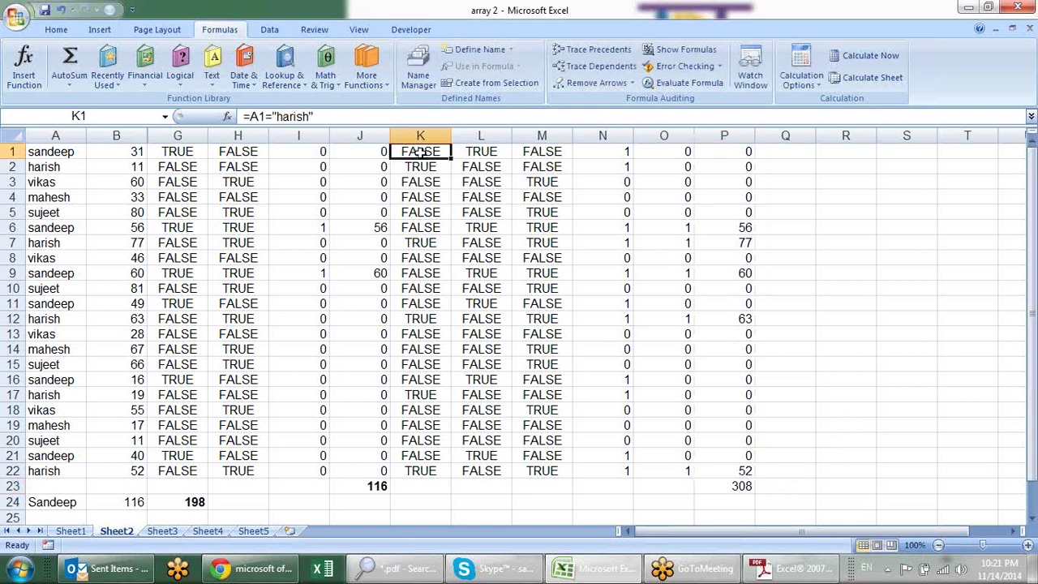
drag(423, 152, 539, 470)
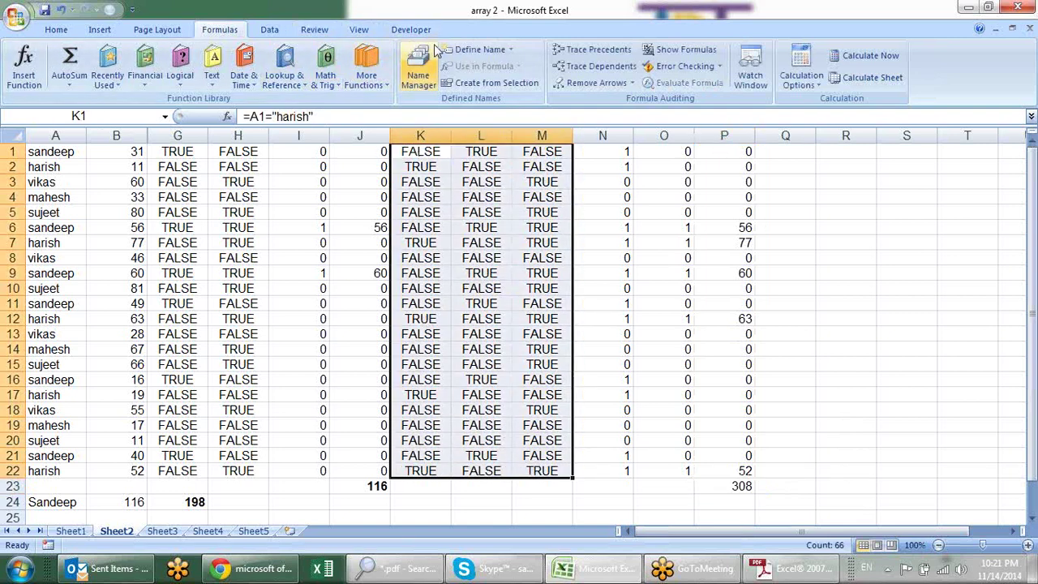
click(65, 30)
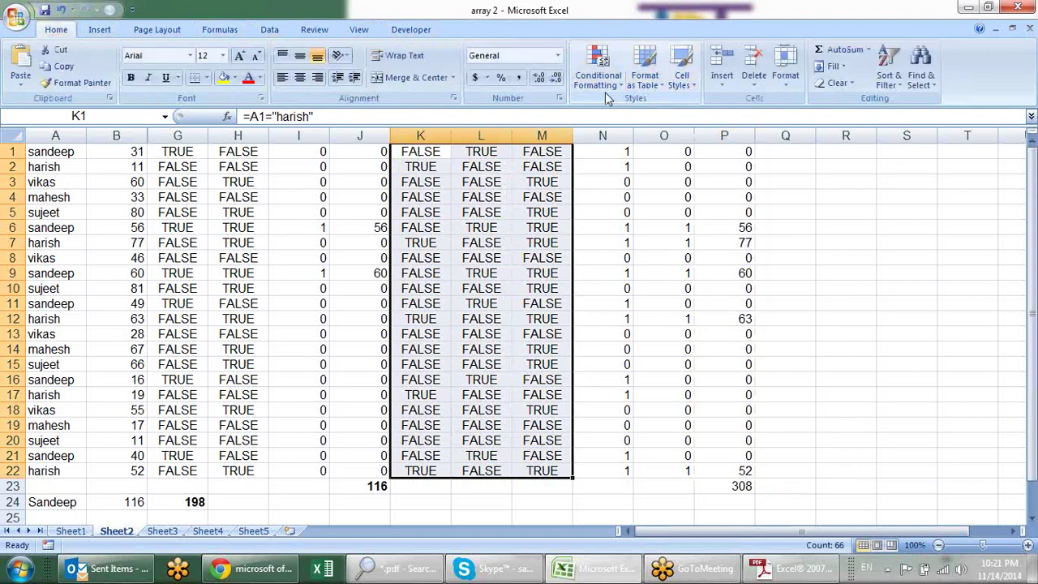
Wrap both name tests in G24's SUM formula in parentheses and re-enter it as an array formula.
click(188, 499)
key(F2)
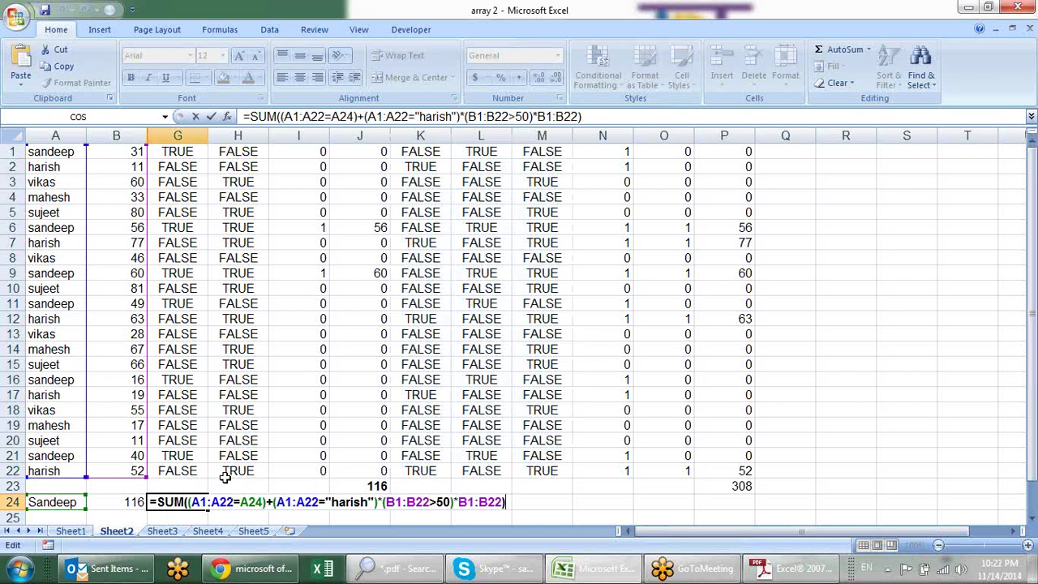
click(191, 501)
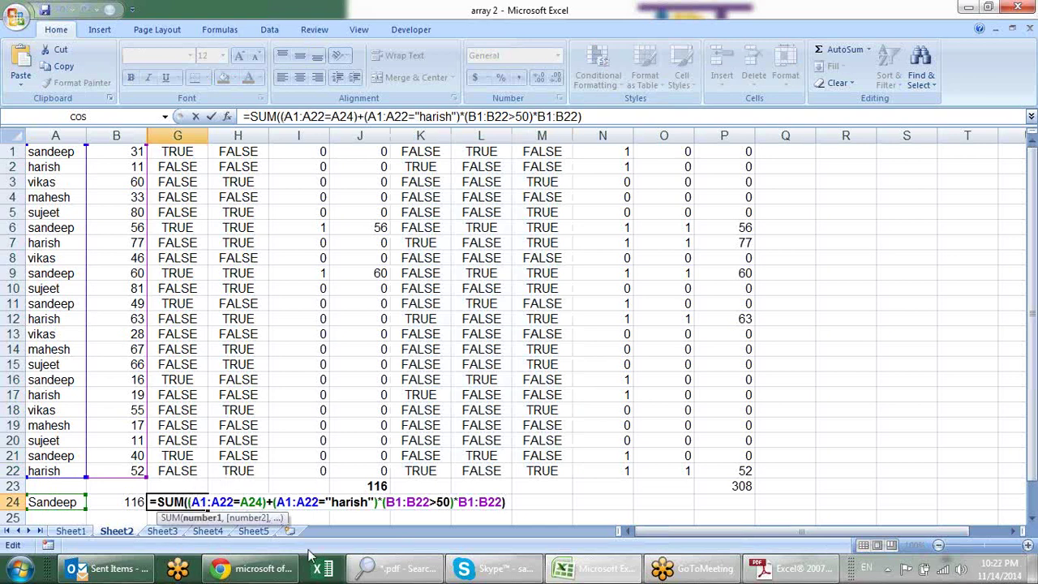
text(()
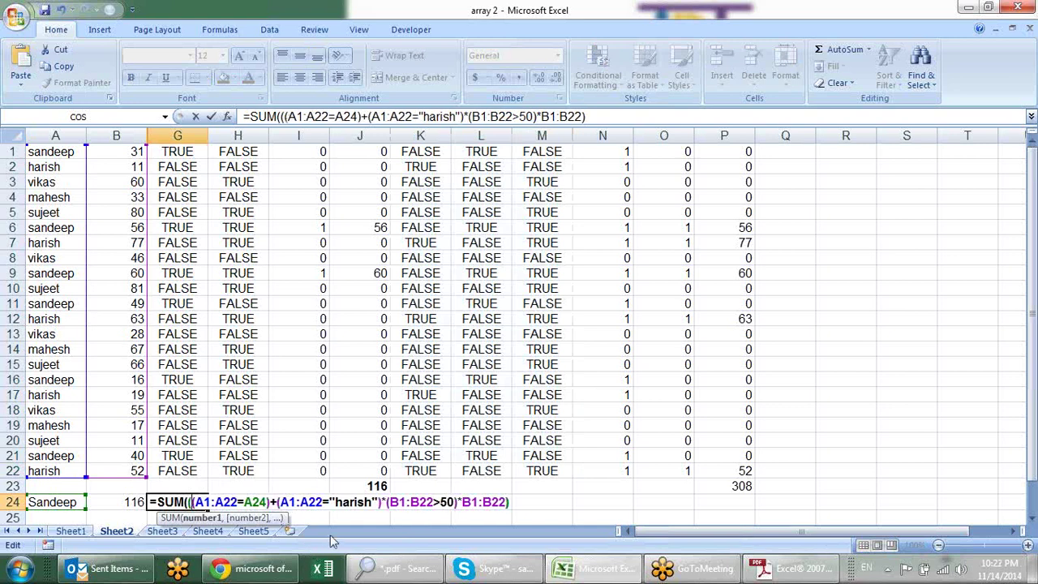
click(381, 501)
text())
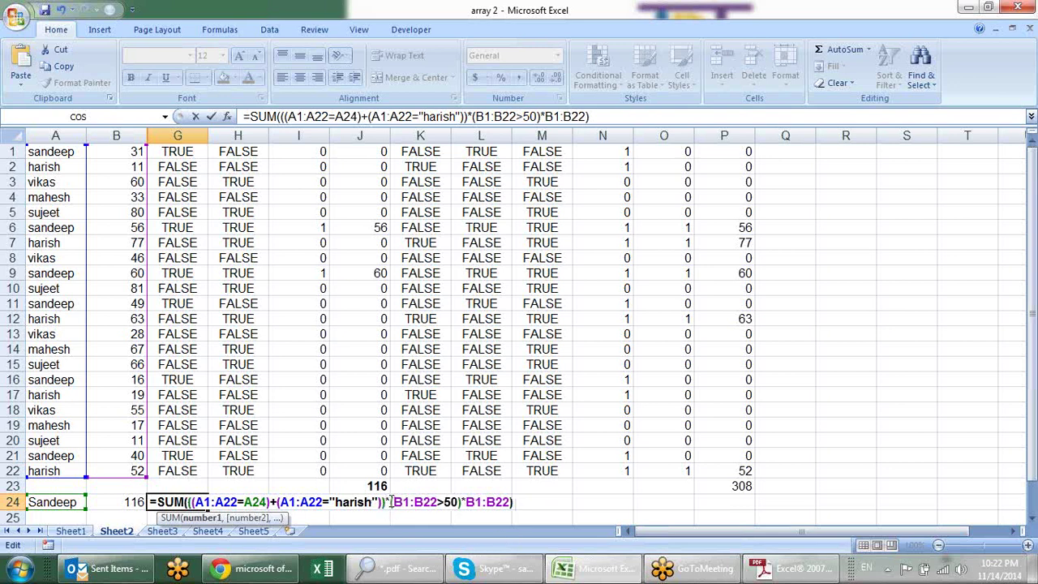
key(ctrl+shift+Return)
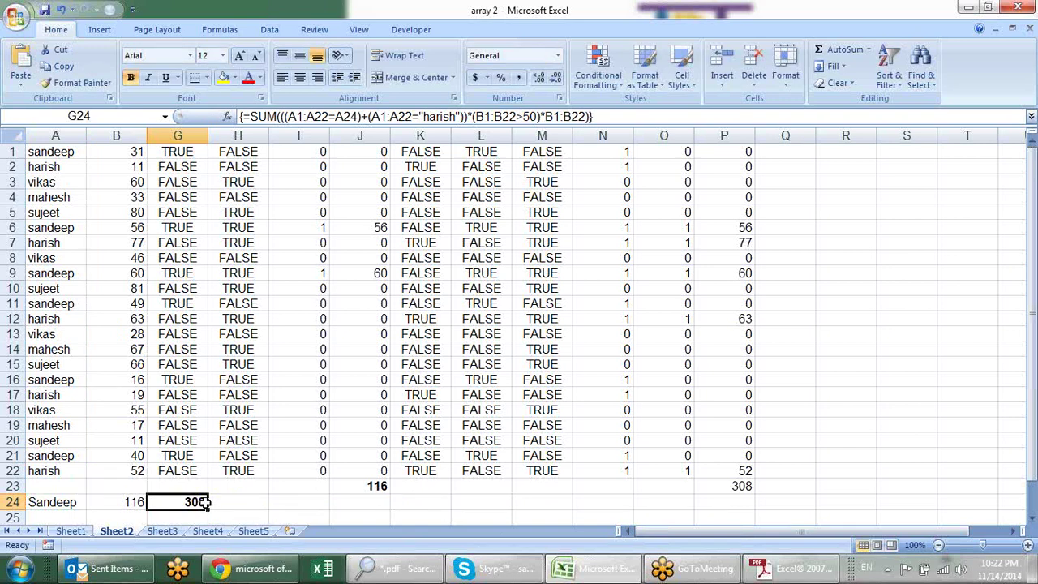
Compare G24 against P23's 308 total and re-commit G24 as an array formula.
click(719, 485)
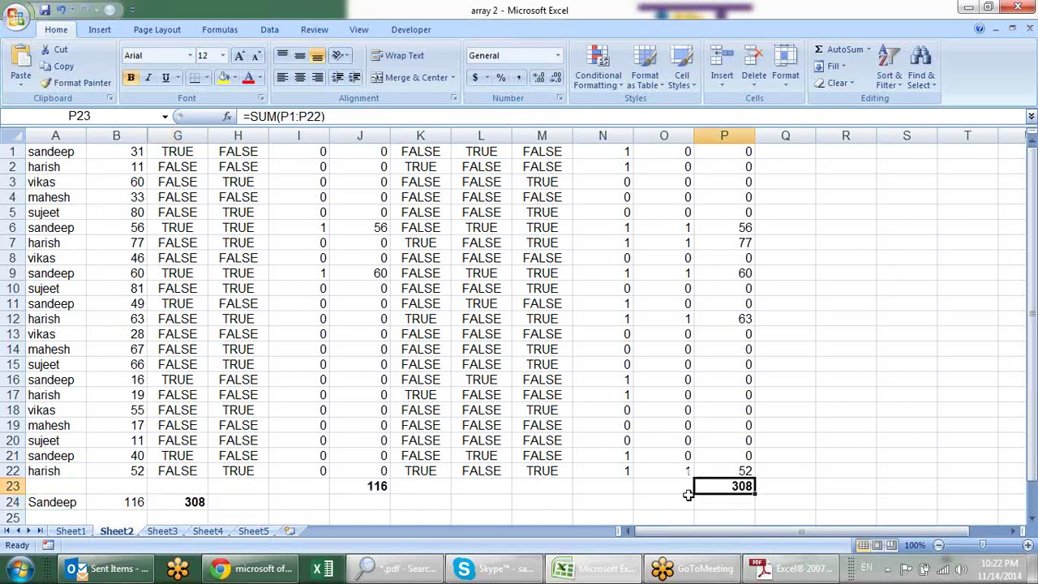
click(183, 499)
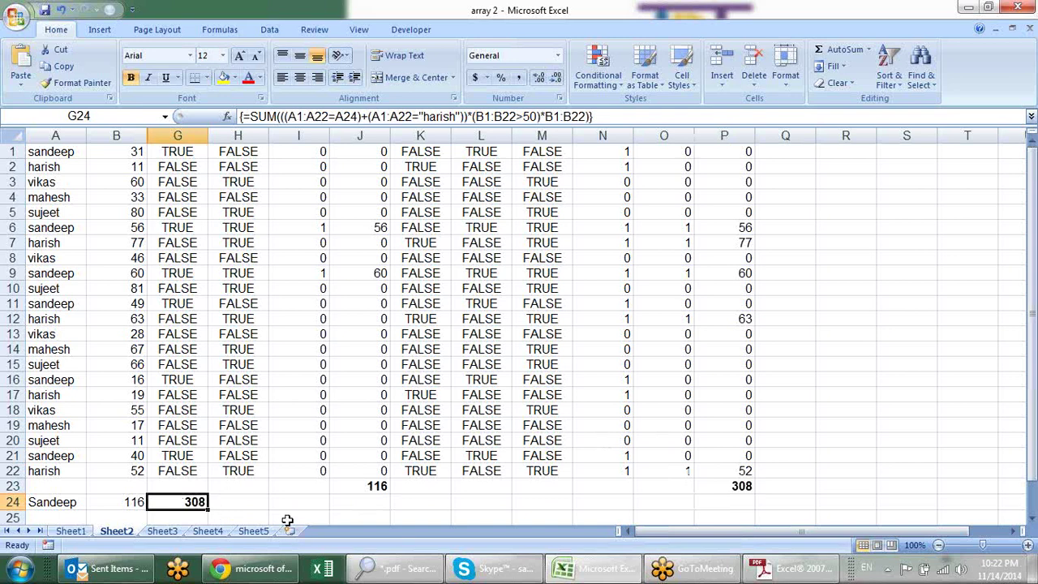
key(F2)
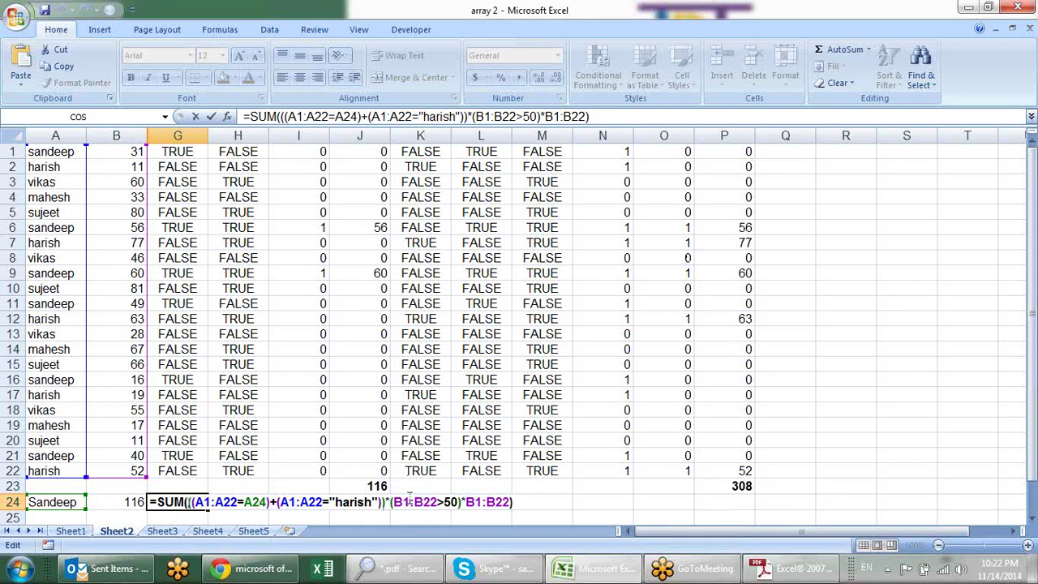
key(ctrl+shift+Return)
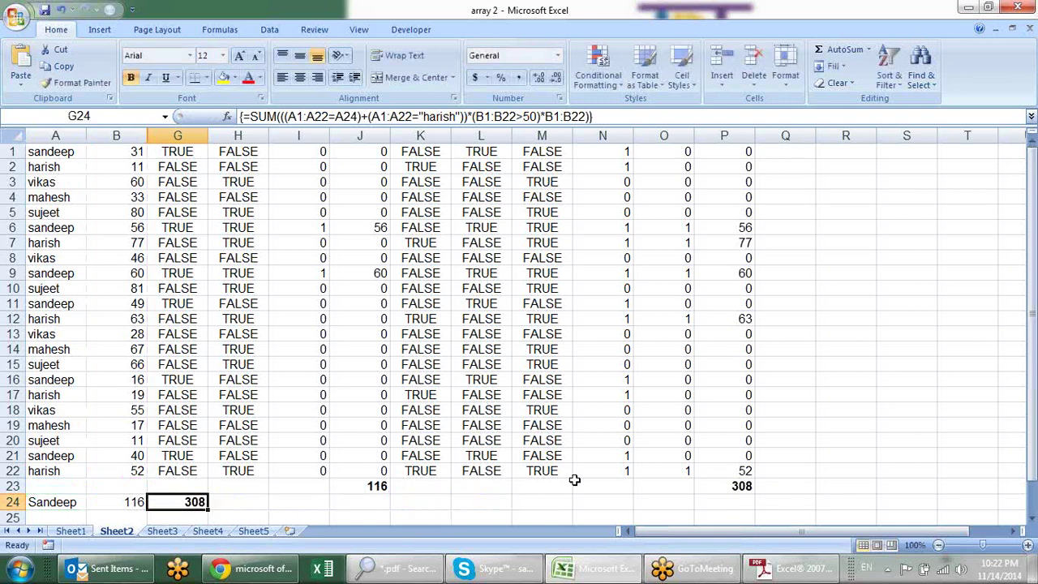
click(846, 260)
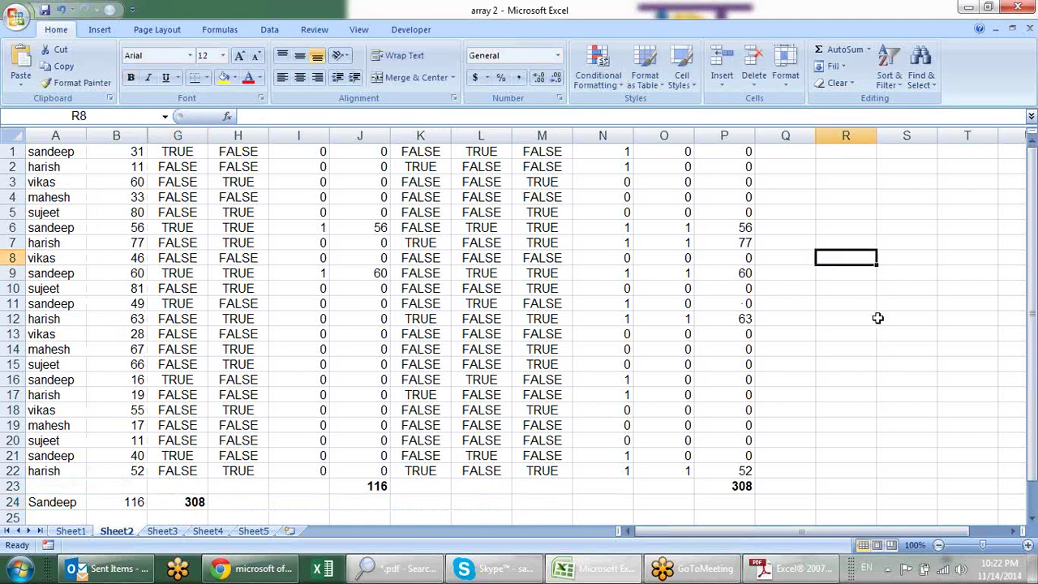
Enter the letters B, D, M and S down R8:R11.
text(B)
key(Return)
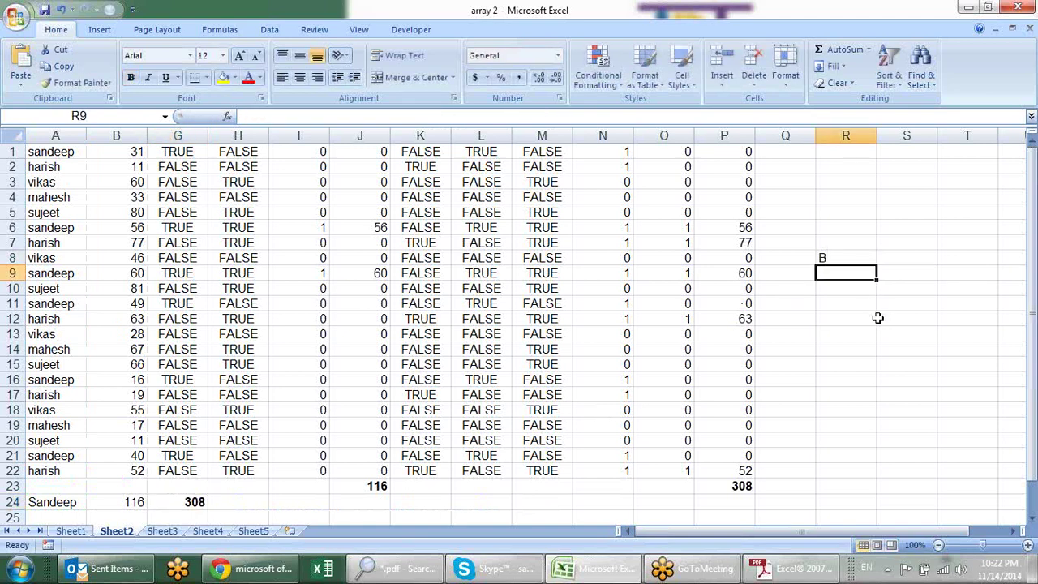
text(D)
key(Return)
text(M)
key(Return)
text(S)
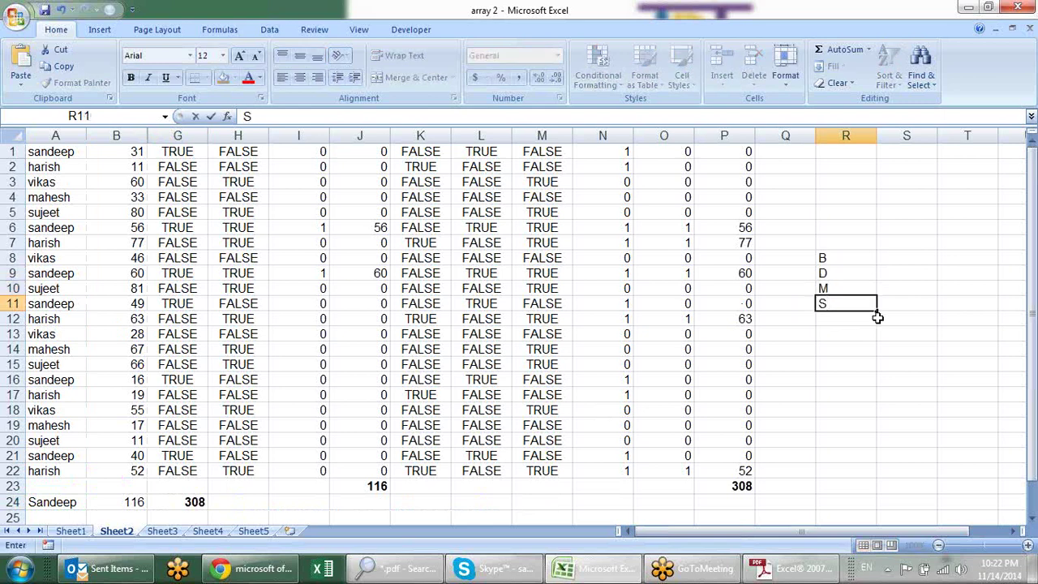
click(899, 256)
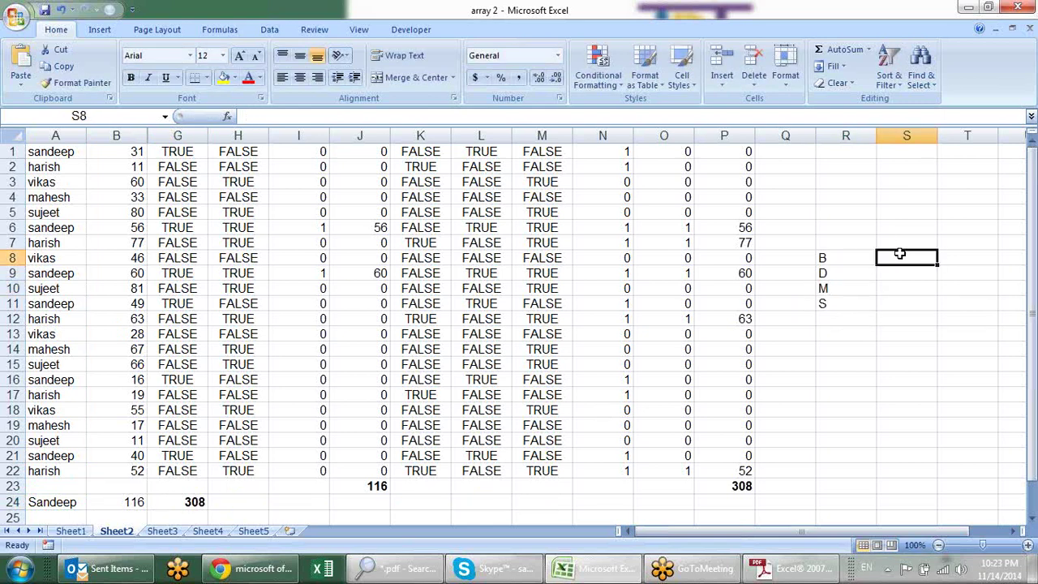
Write bracket, Division, Multply and Sub/add beside them in S8:S11.
text(bar)
text(ac)
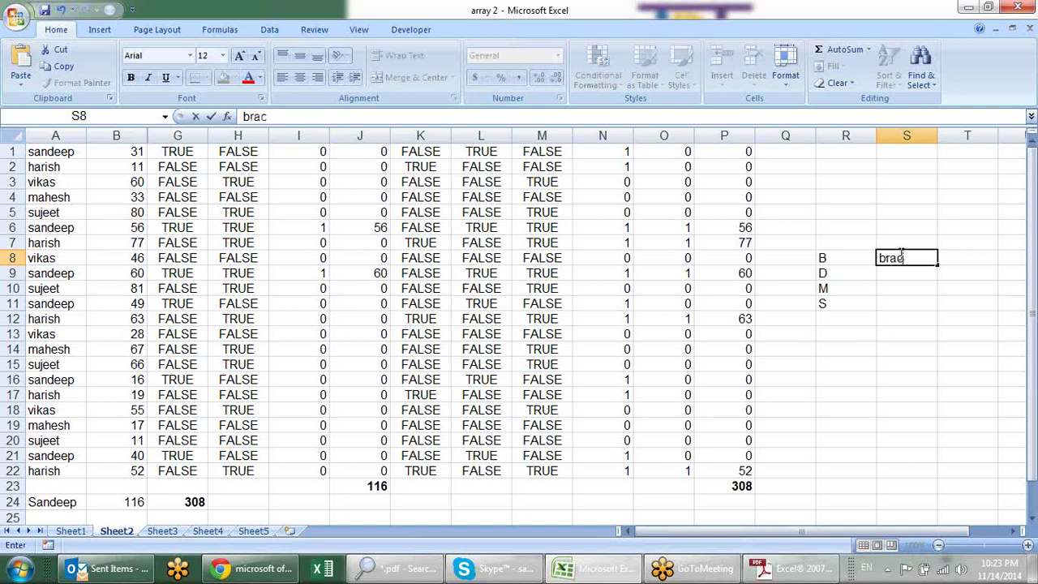
text(et)
key(Return)
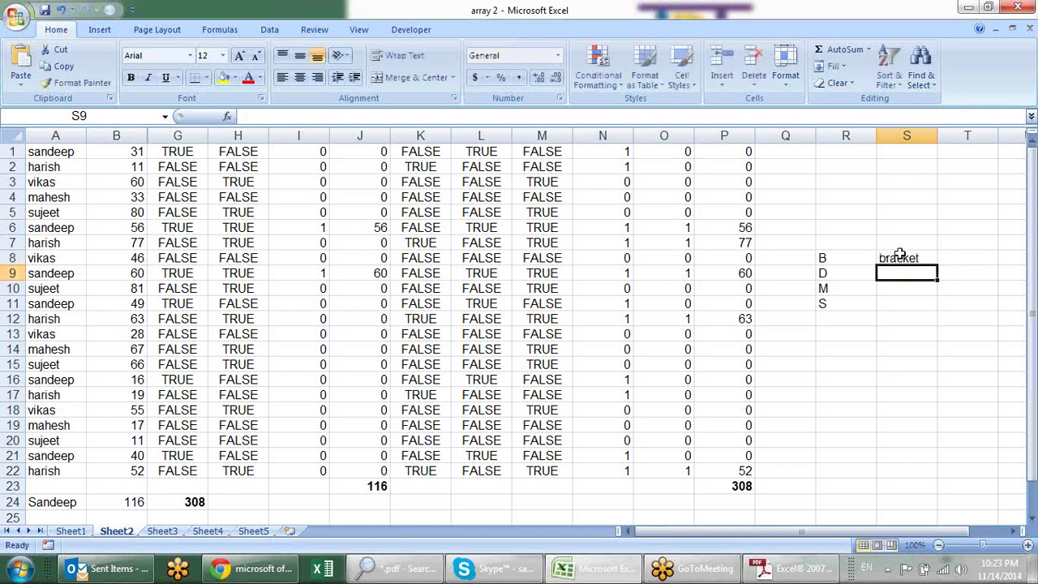
text(D)
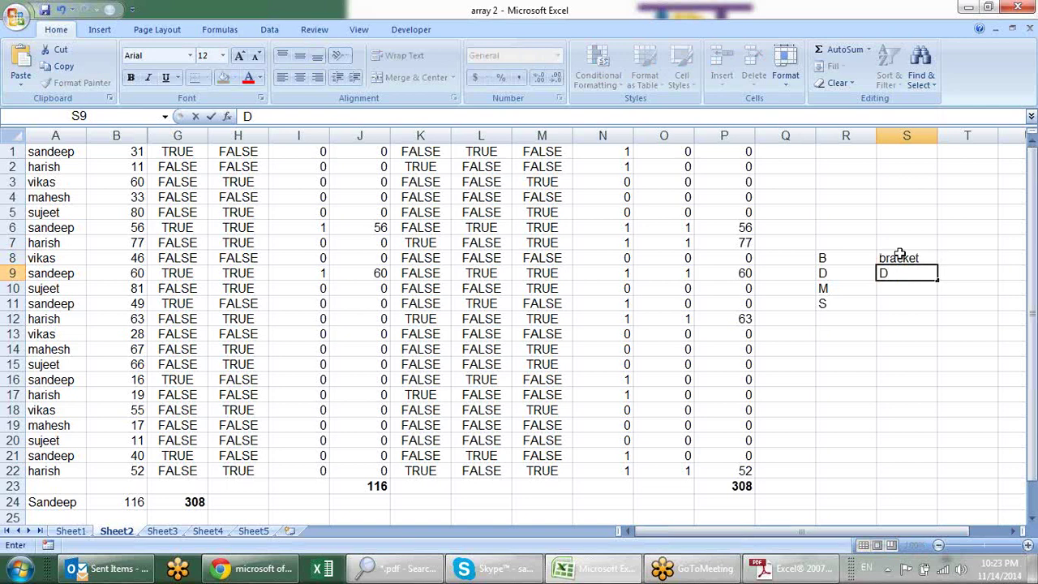
text(ivision)
key(Return)
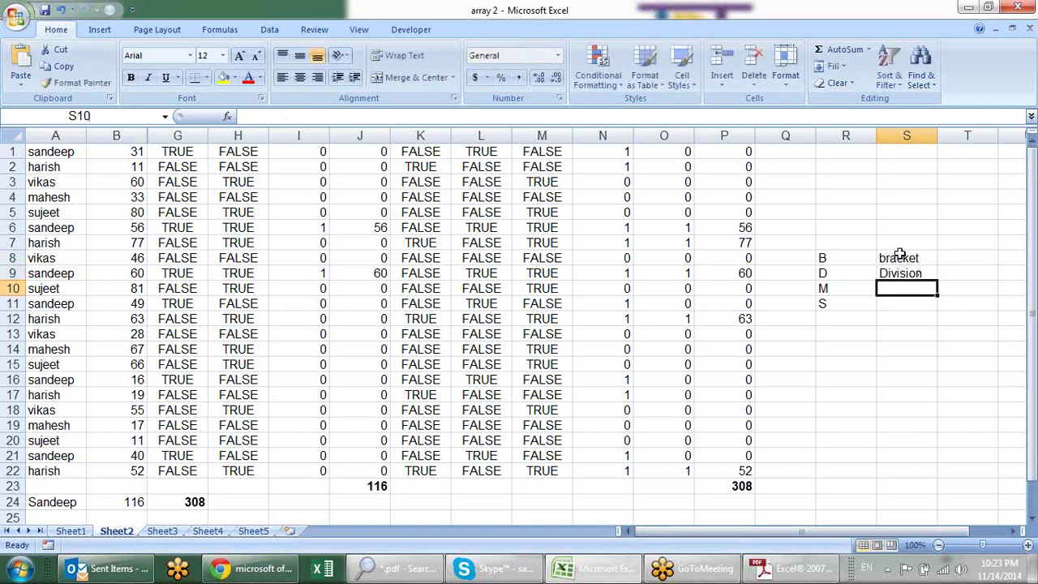
text(Mult)
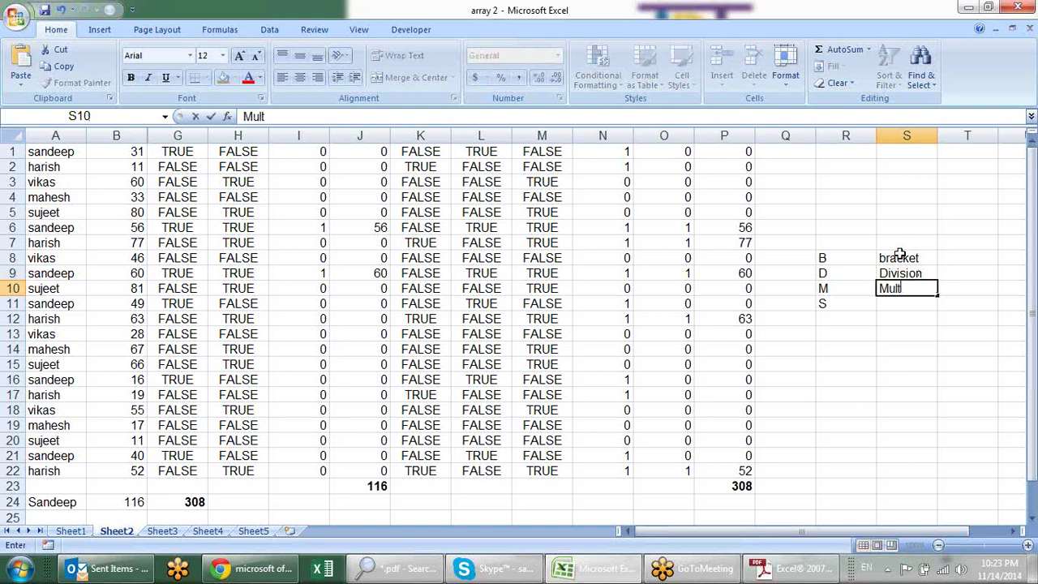
text(ply)
key(Return)
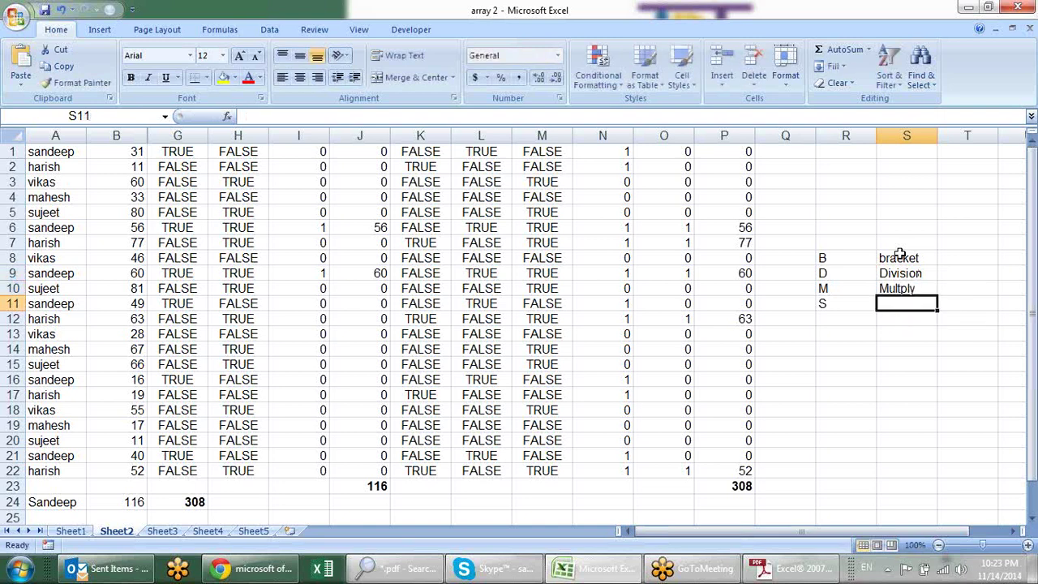
text(Sub)
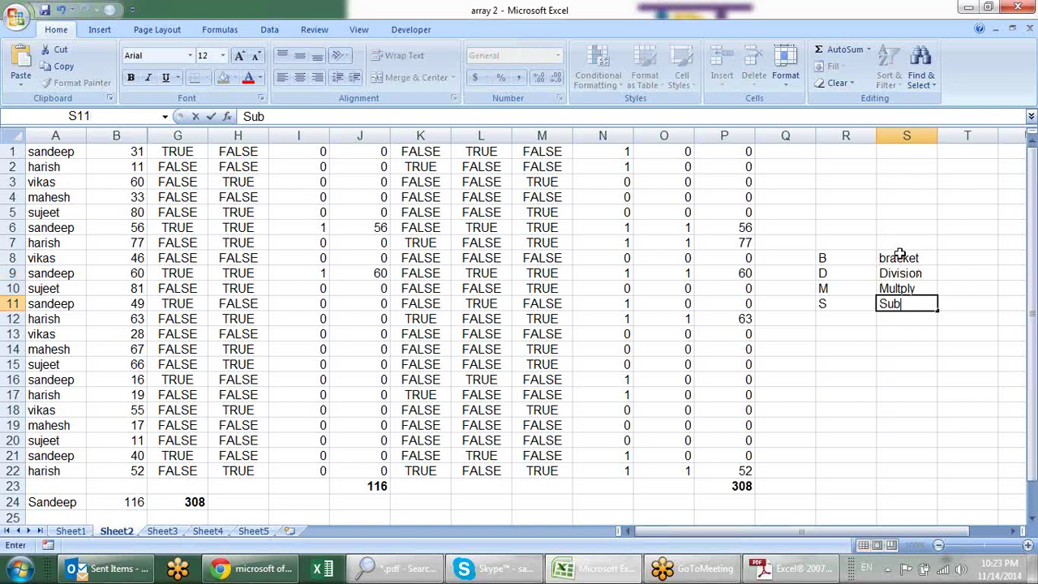
text(/add)
key(Return)
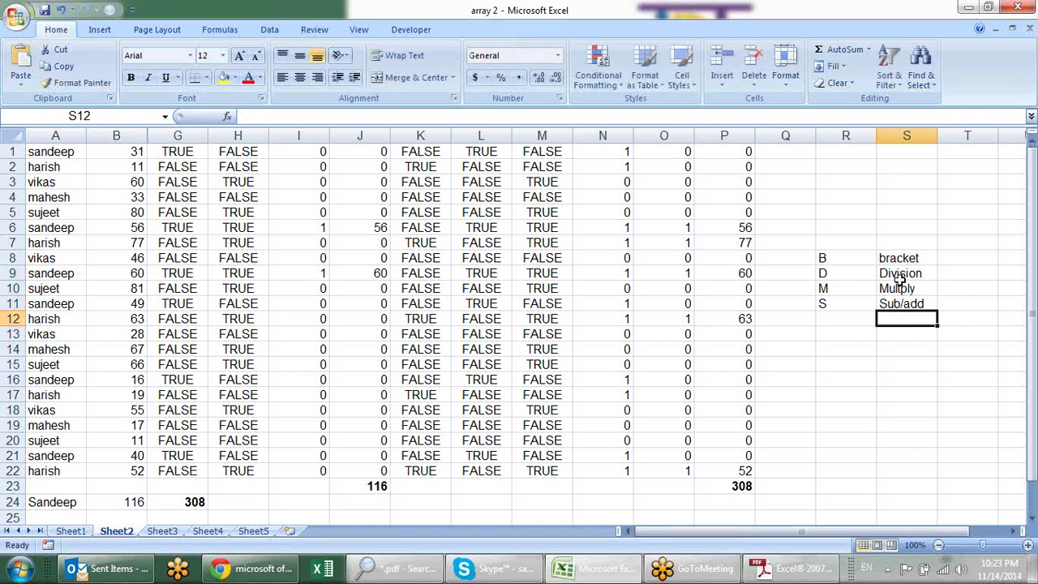
click(900, 288)
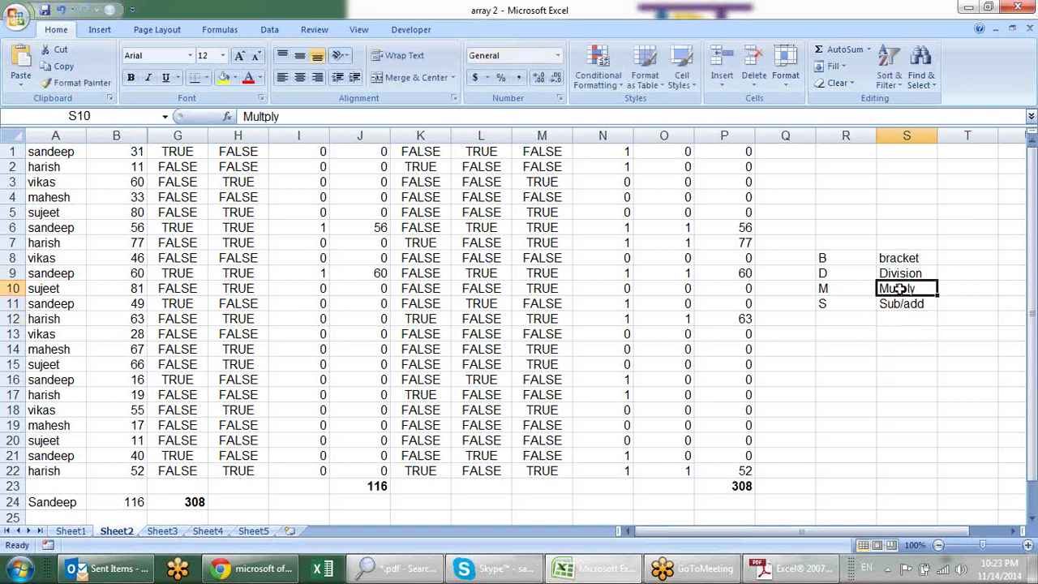
click(186, 503)
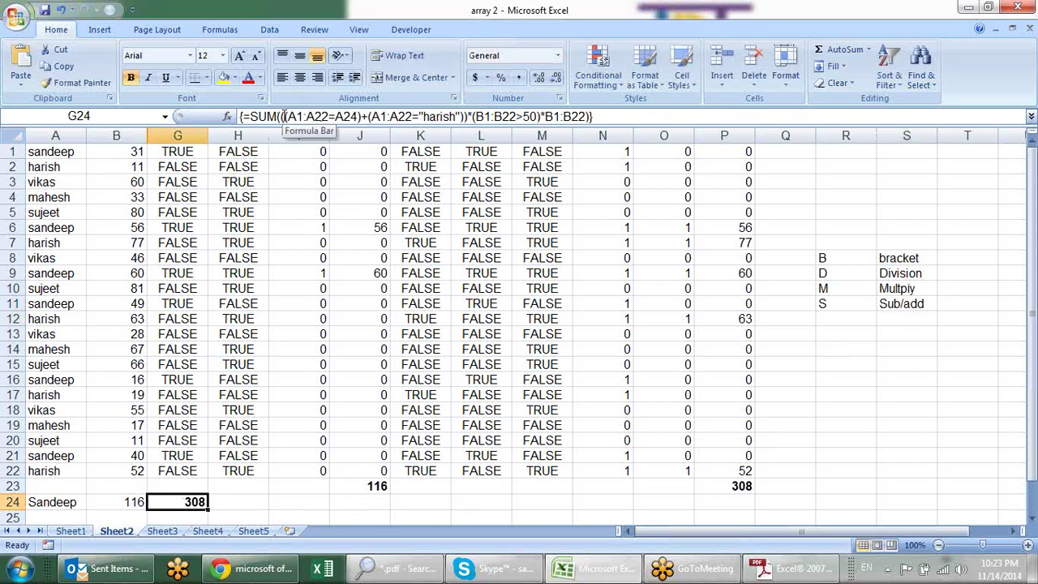
drag(279, 116, 467, 116)
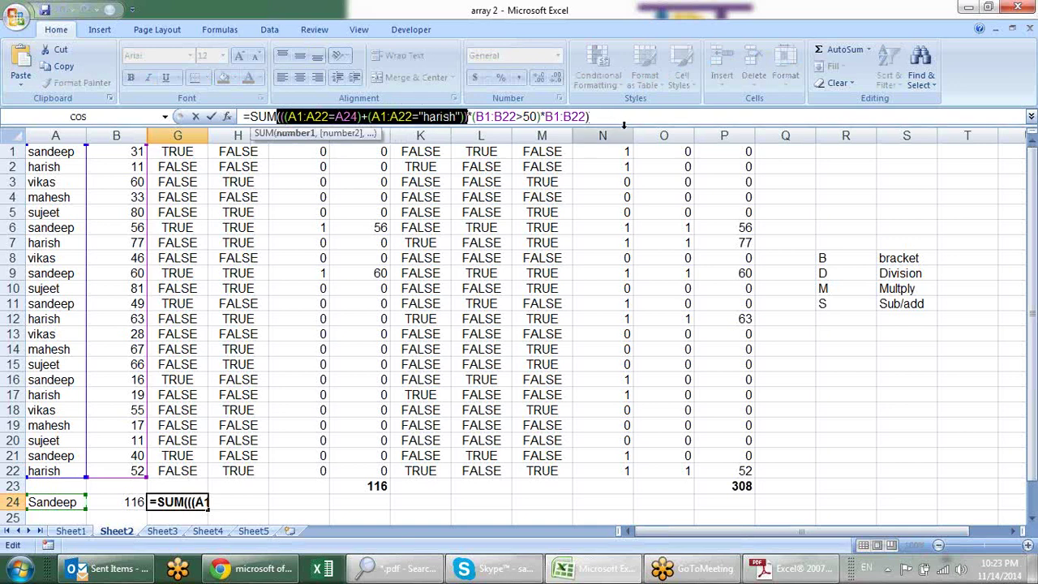
key(ctrl+shift+Return)
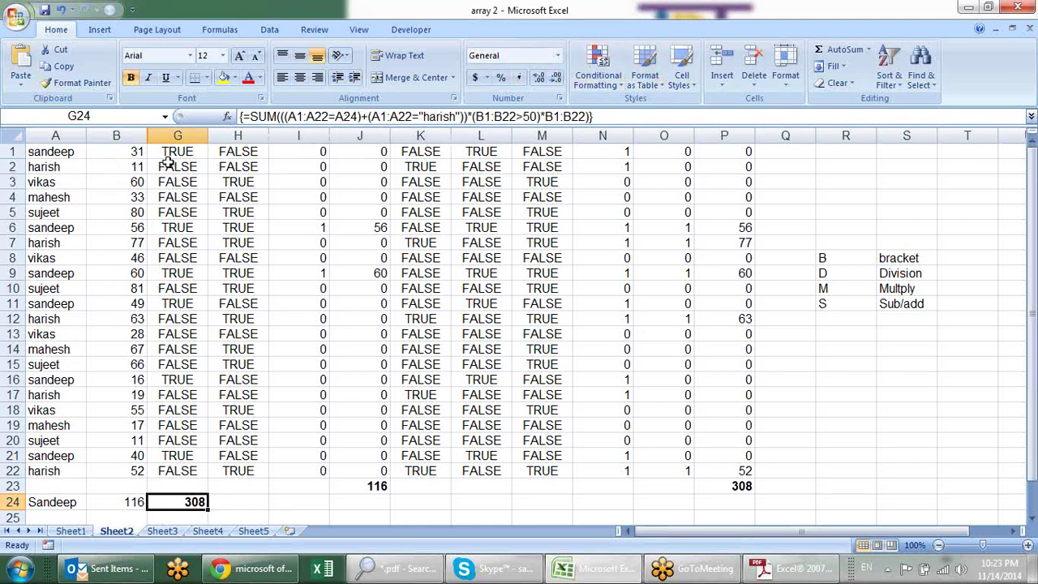
click(63, 156)
click(126, 155)
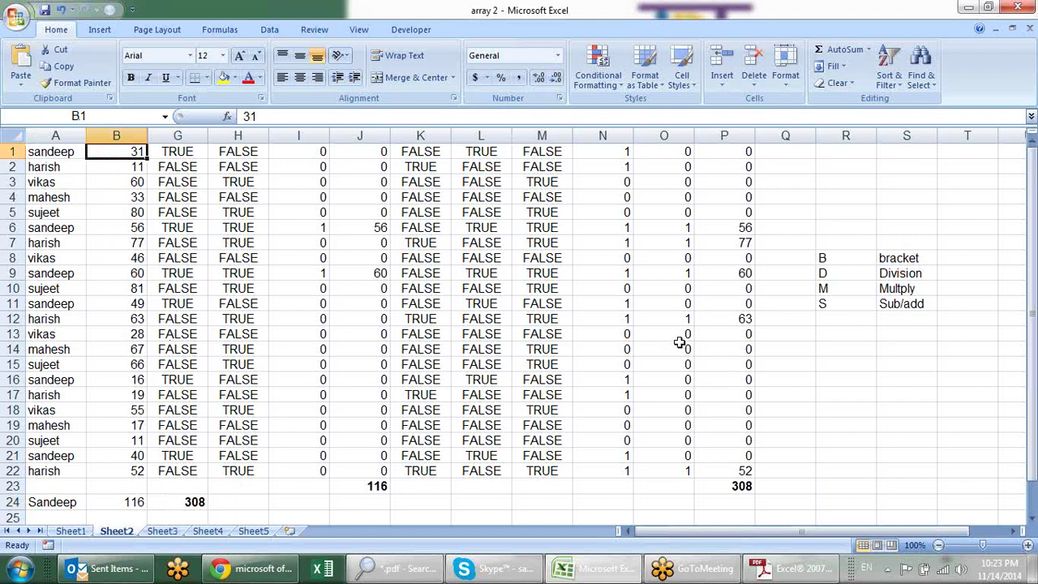
click(165, 532)
Flip through Sheet2, Sheet1 and Sheet3, ending on Sheet4.
click(126, 530)
click(87, 533)
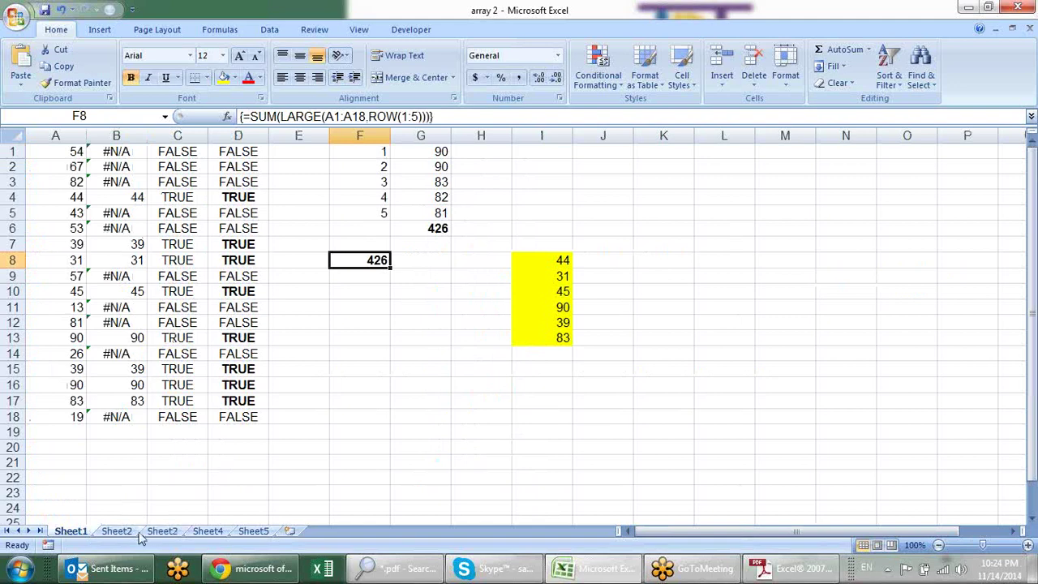
click(160, 532)
click(204, 531)
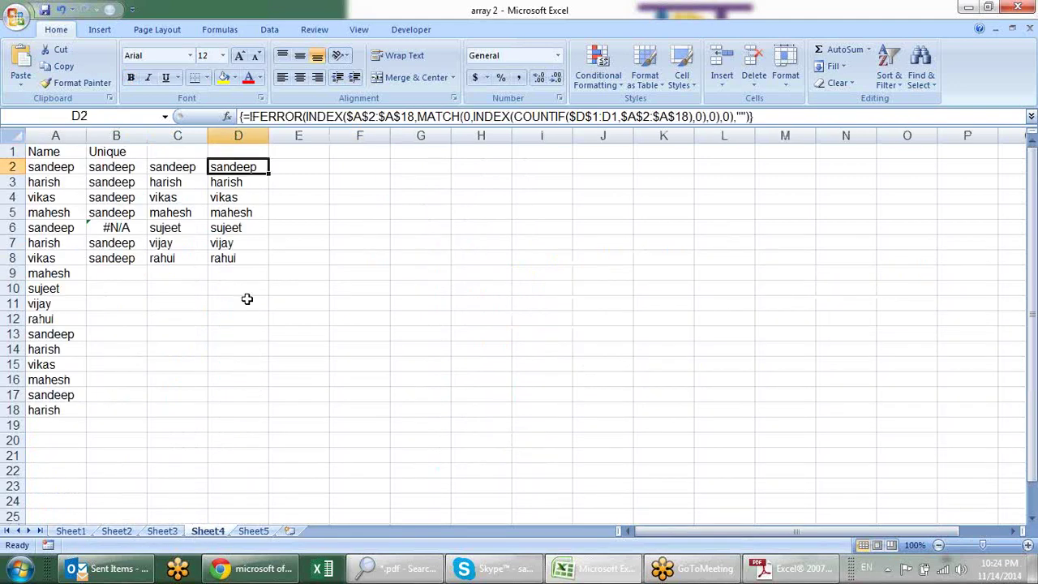
Select columns B through D and bring up their context menu.
click(304, 164)
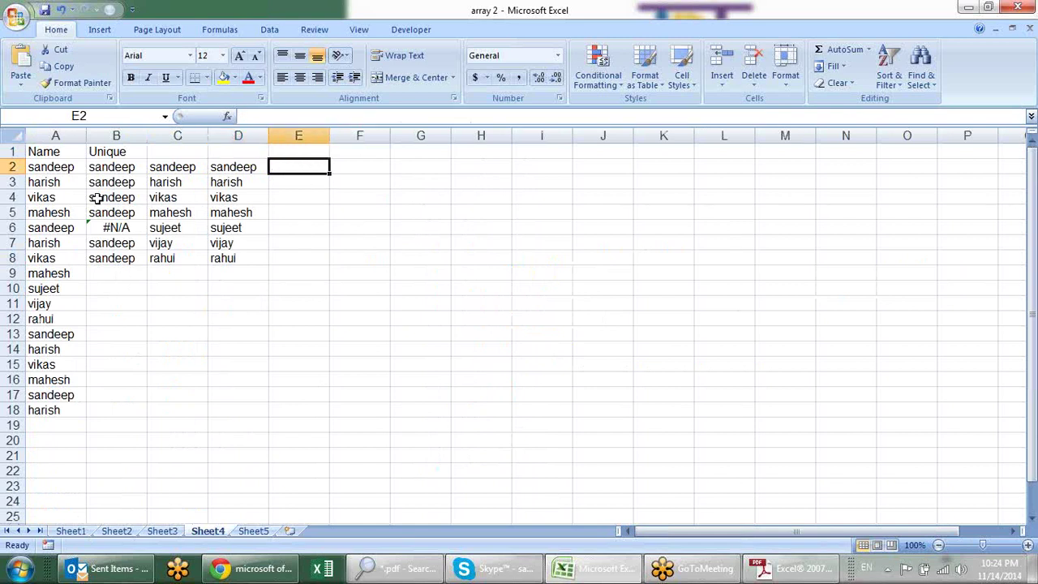
drag(74, 171, 28, 409)
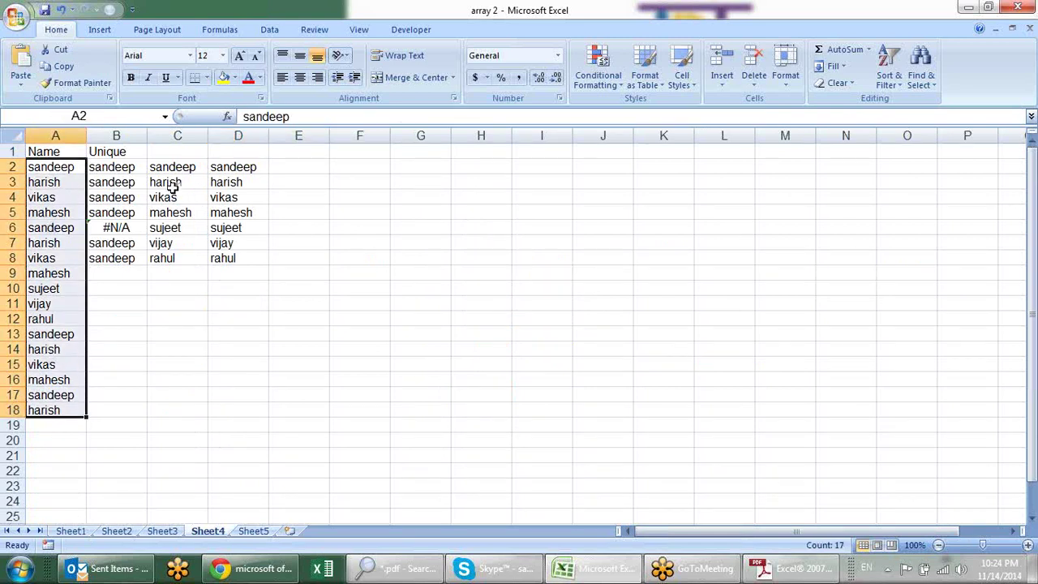
drag(239, 135, 117, 135)
right_click(229, 135)
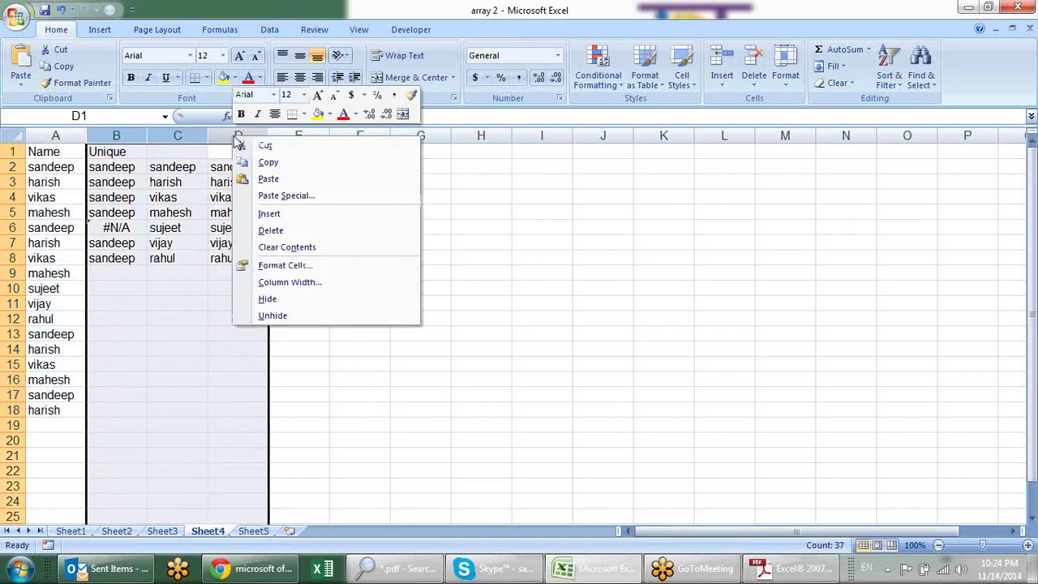
Hide columns B to D.
click(307, 297)
click(369, 261)
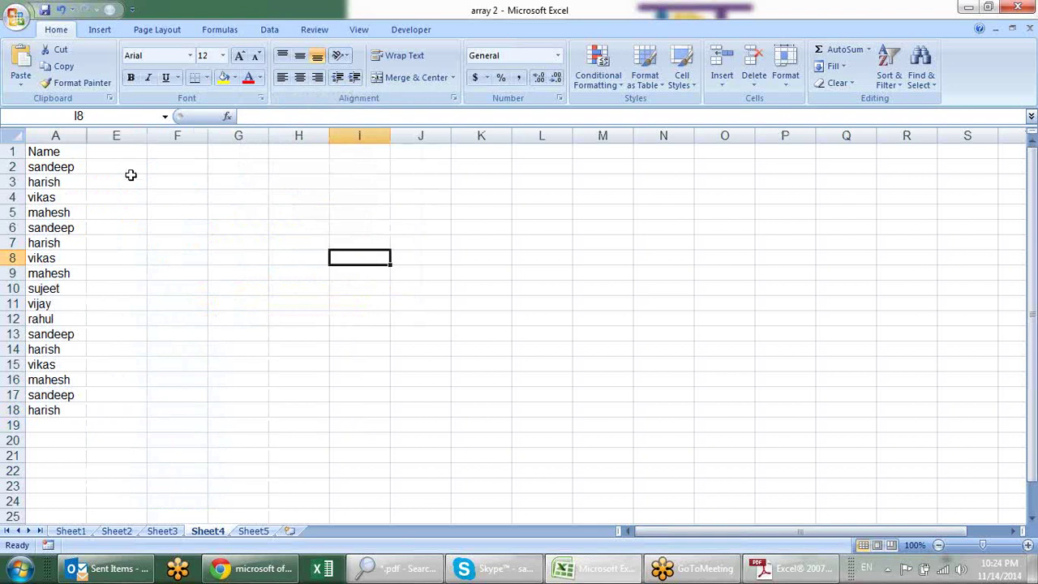
click(132, 172)
Type the heading Unique List in E1 and widen column E to fit it.
click(138, 152)
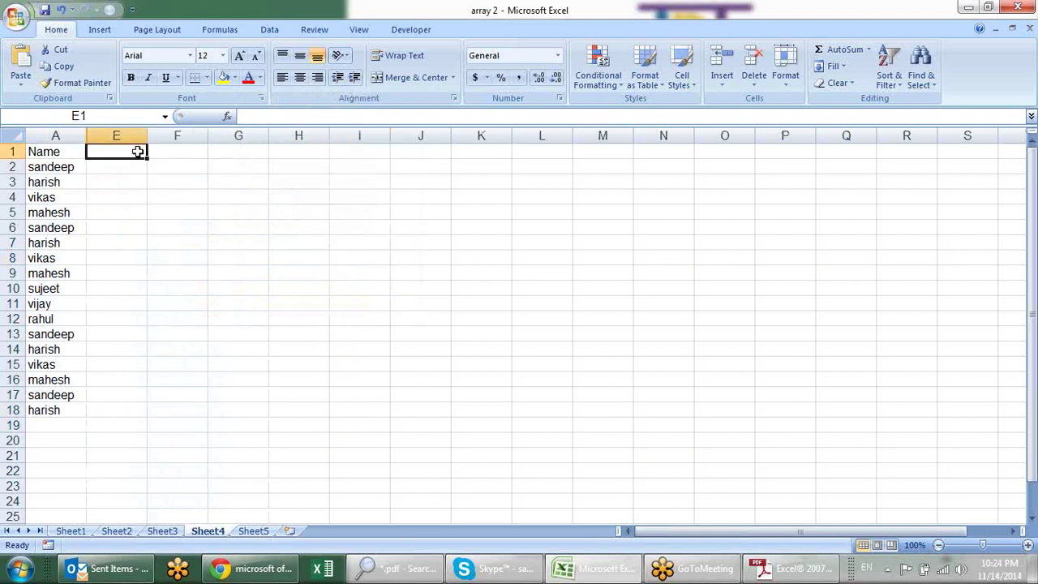
text(Unique List)
key(Return)
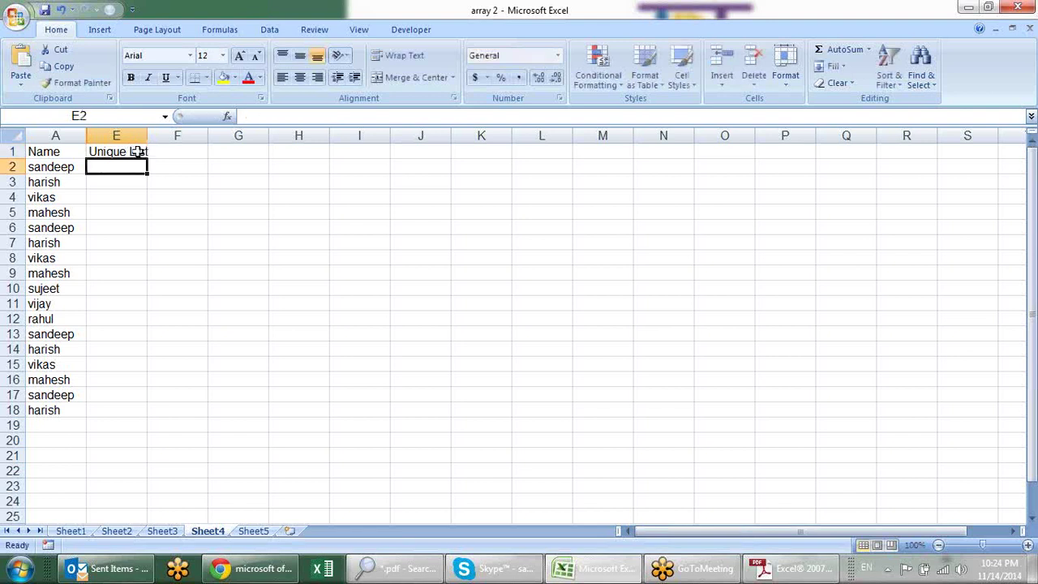
drag(147, 135, 169, 136)
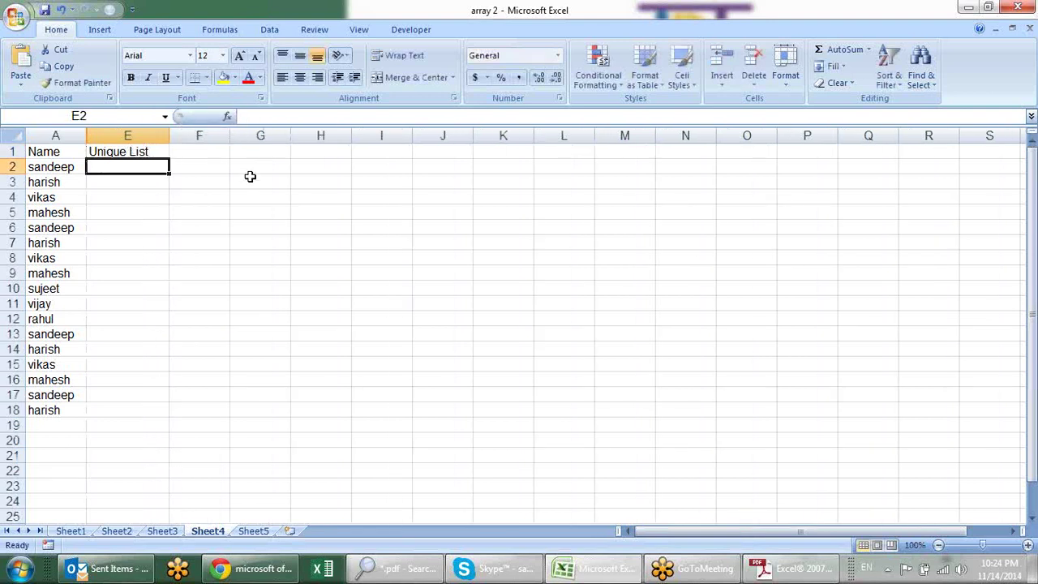
drag(73, 153, 40, 409)
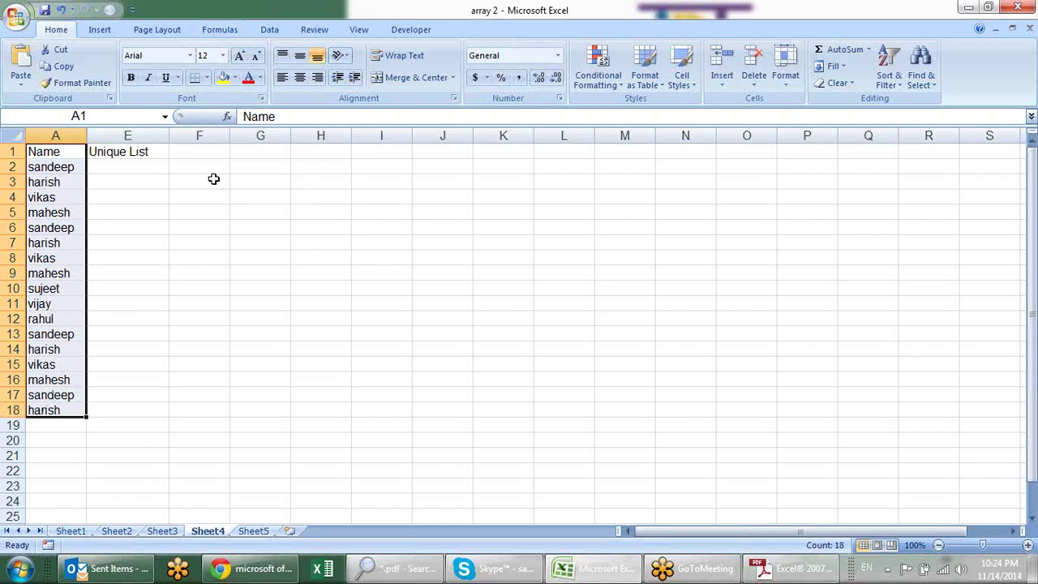
Copy the names from column A into column L starting at L1.
drag(72, 165, 41, 410)
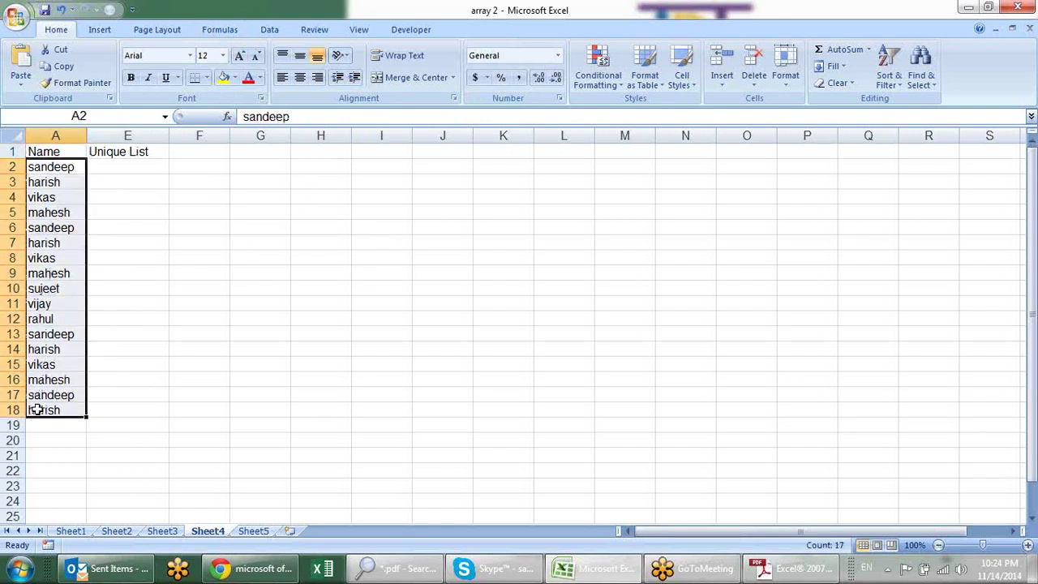
key(ctrl+c)
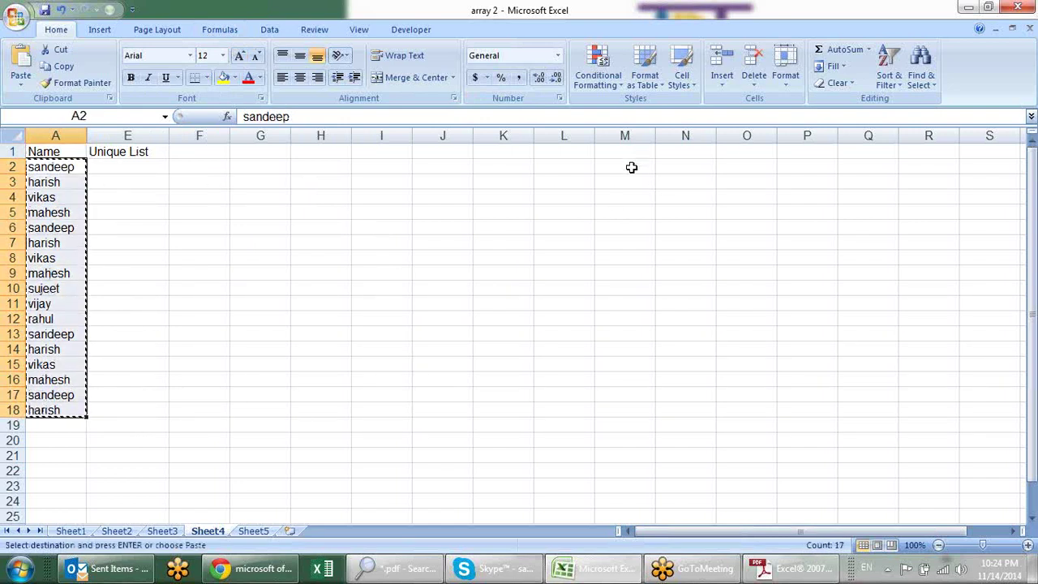
drag(46, 152, 46, 403)
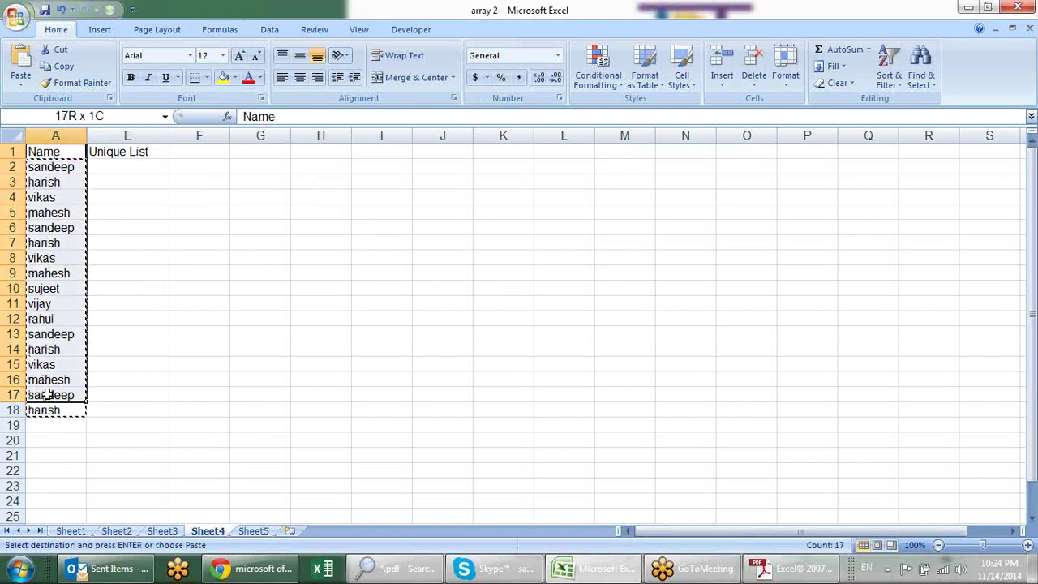
click(558, 152)
key(ctrl+v)
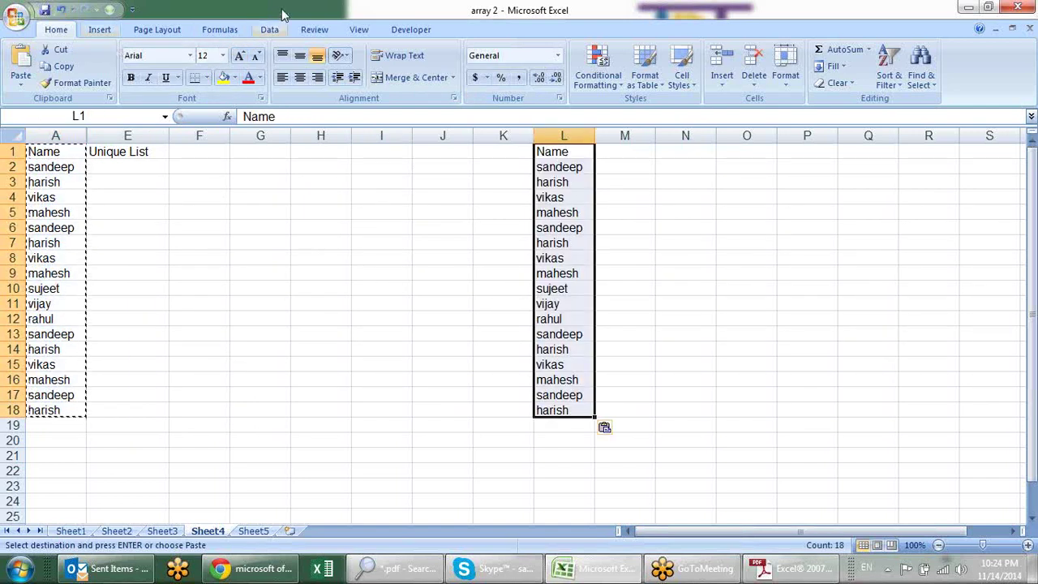
Remove duplicates from column L, treating the first row as a header.
click(272, 30)
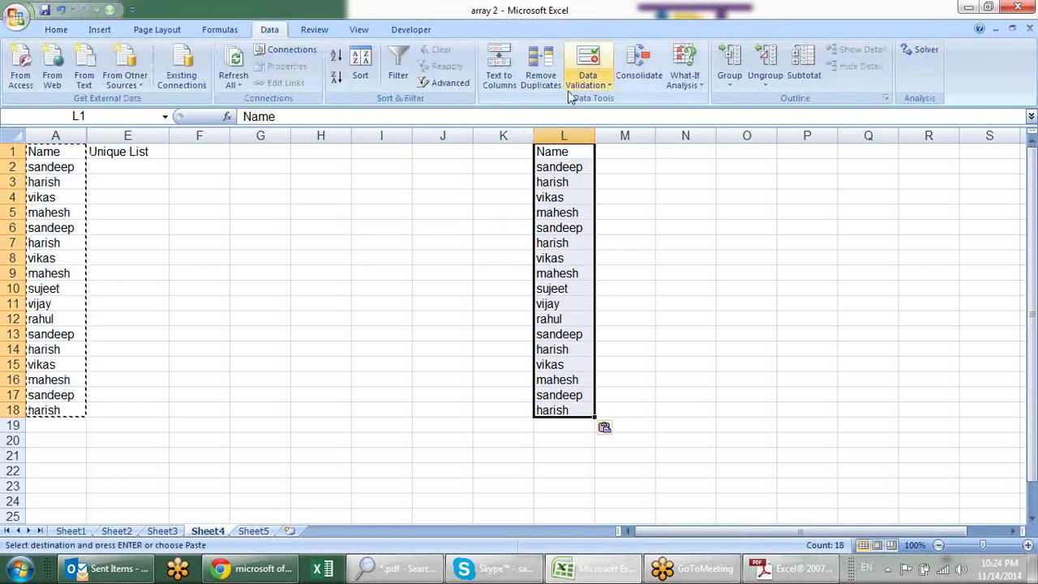
click(540, 68)
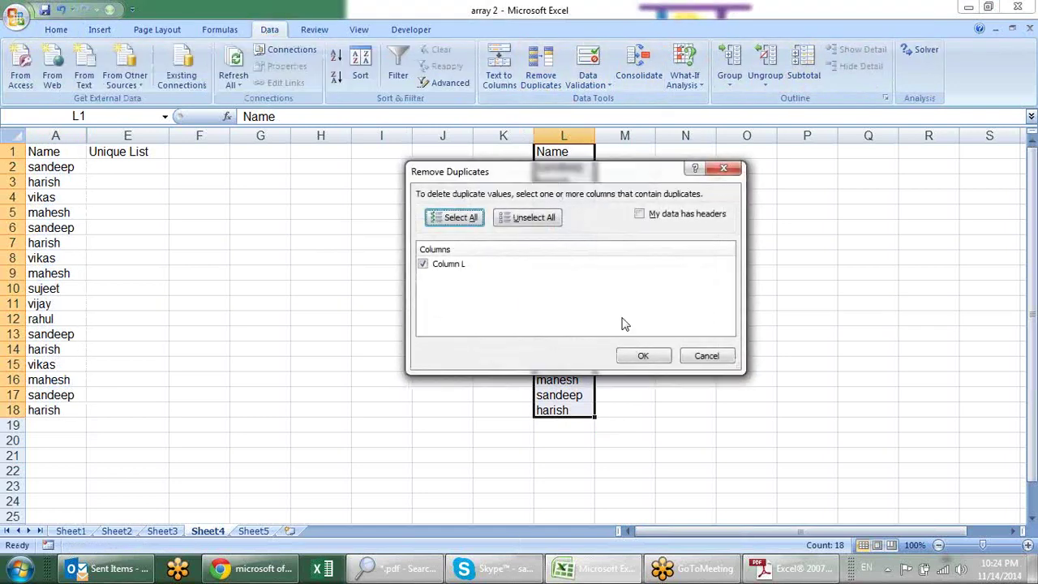
click(666, 215)
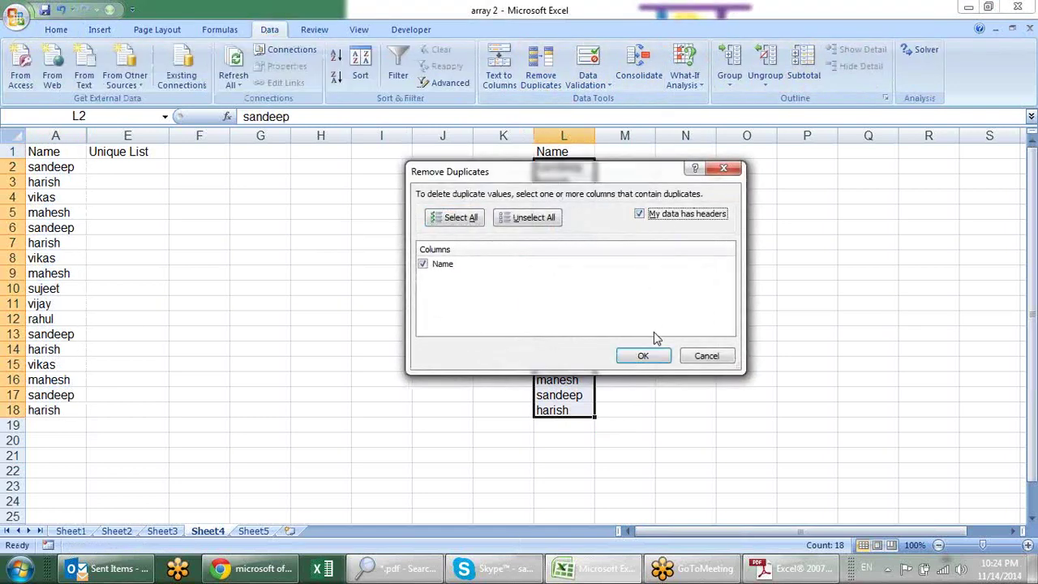
click(649, 355)
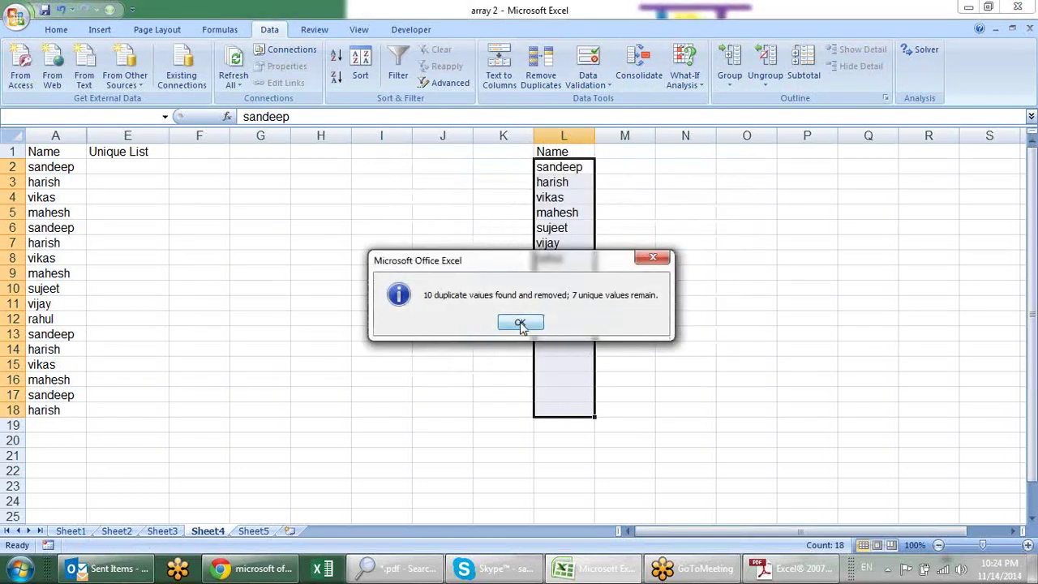
click(522, 323)
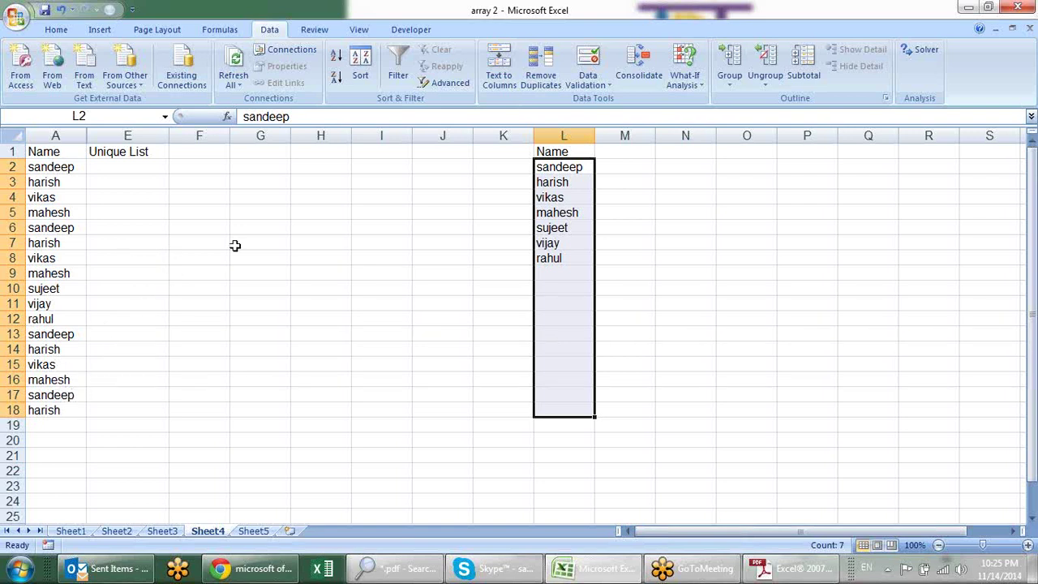
Select the seven unique names in column L, then the original names in A1:A18.
click(577, 154)
click(547, 240)
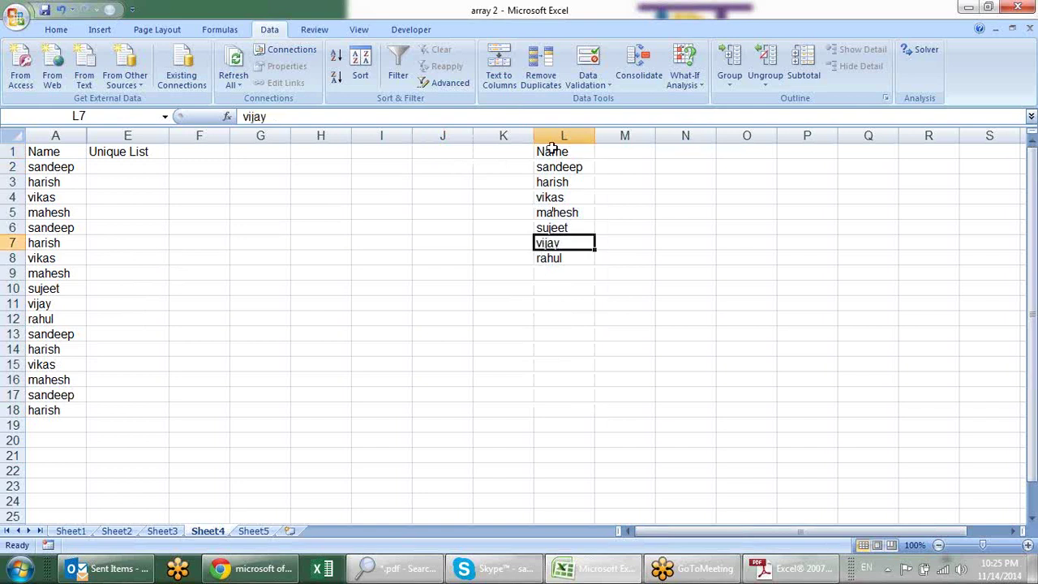
drag(553, 149, 567, 257)
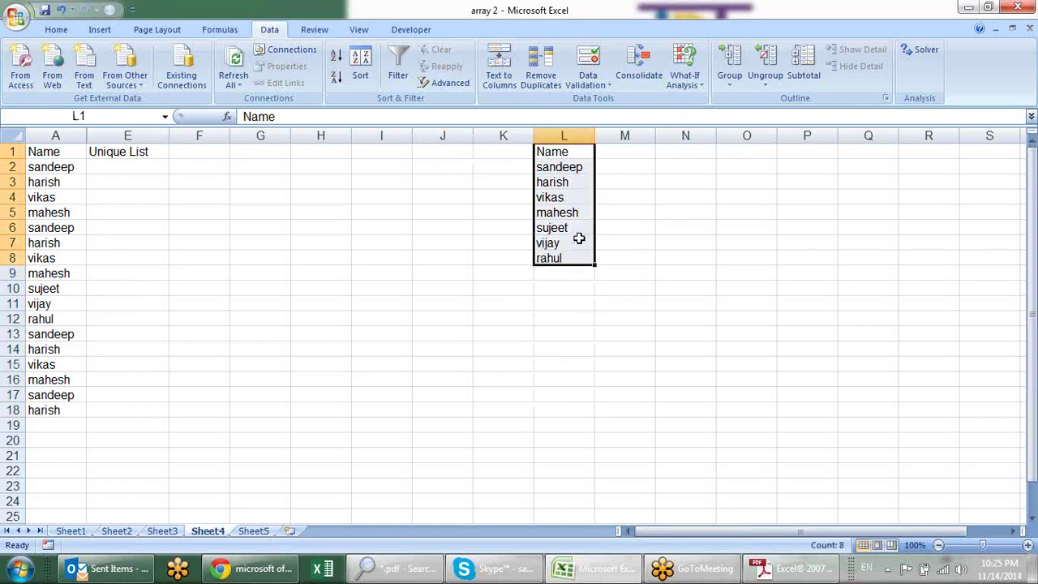
click(610, 149)
drag(46, 152, 50, 409)
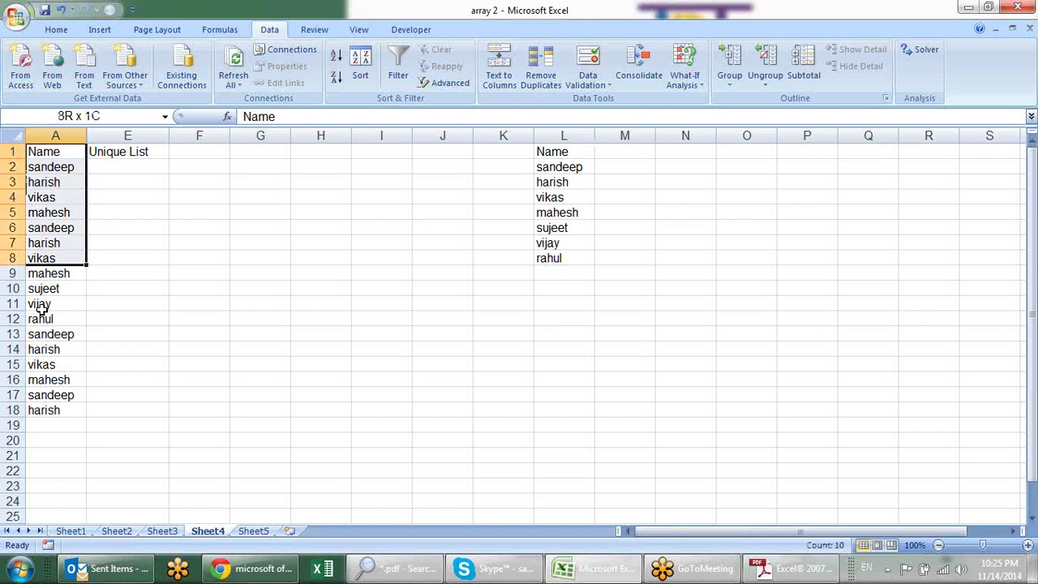
Advanced Filter column A's unique records only, copying them to M1.
click(432, 85)
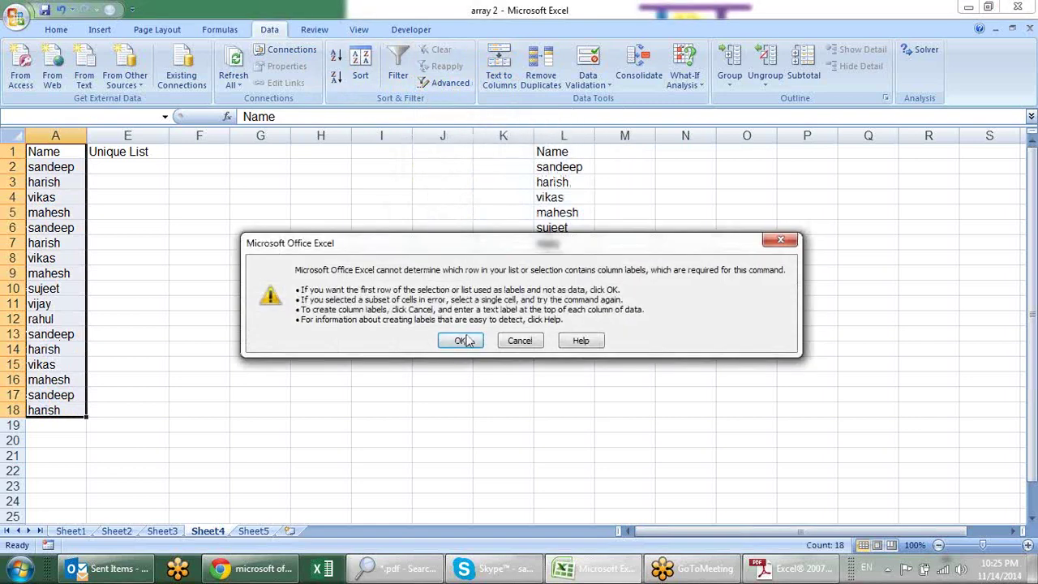
click(460, 340)
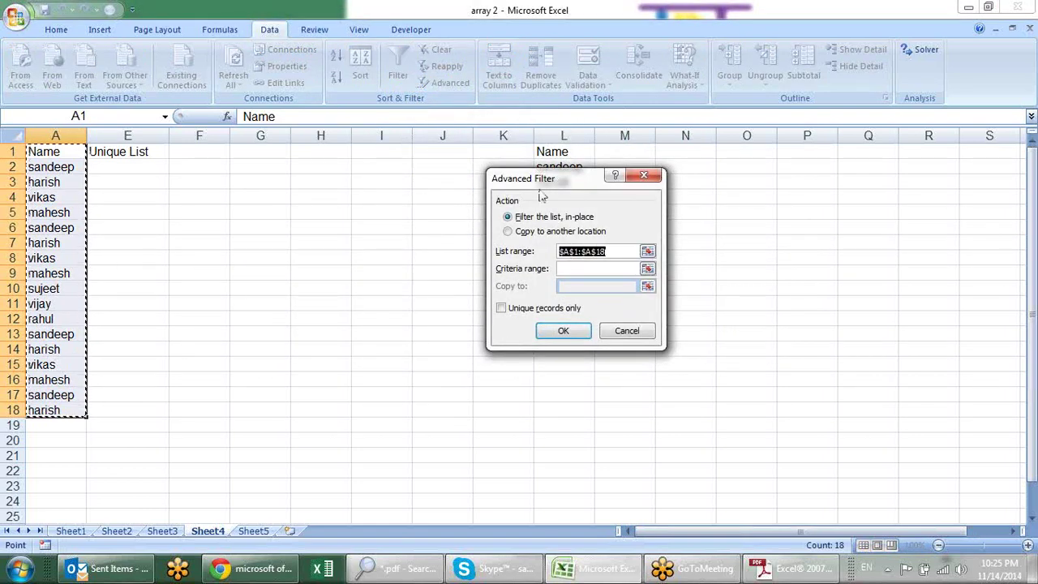
drag(557, 185, 373, 176)
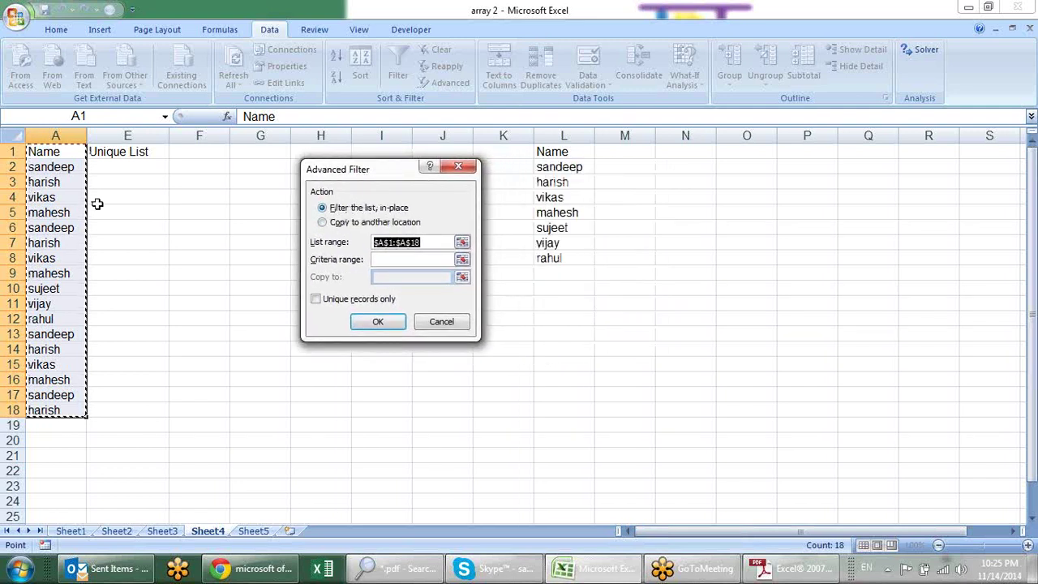
click(358, 222)
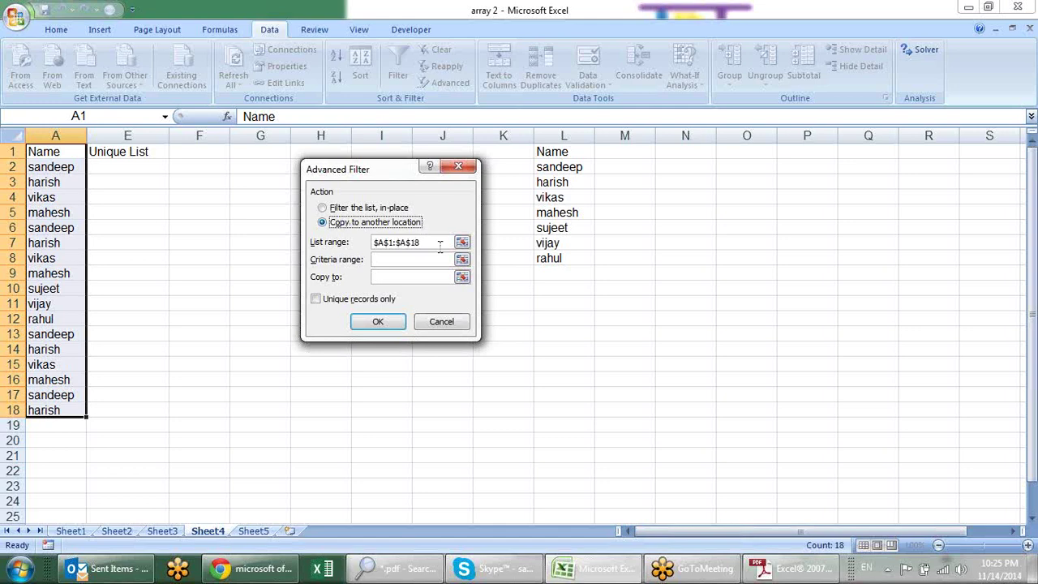
click(461, 276)
click(628, 153)
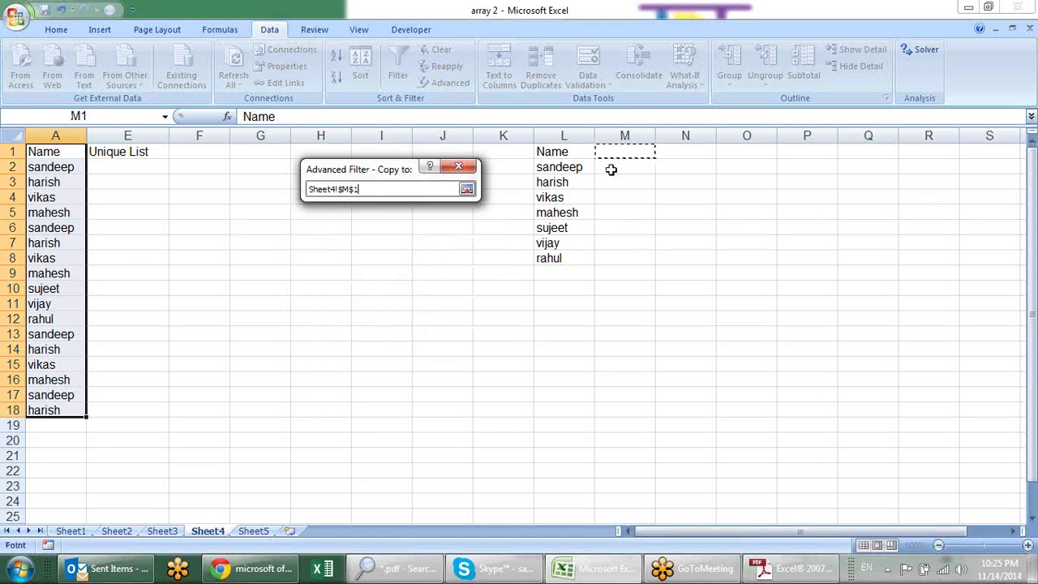
key(Return)
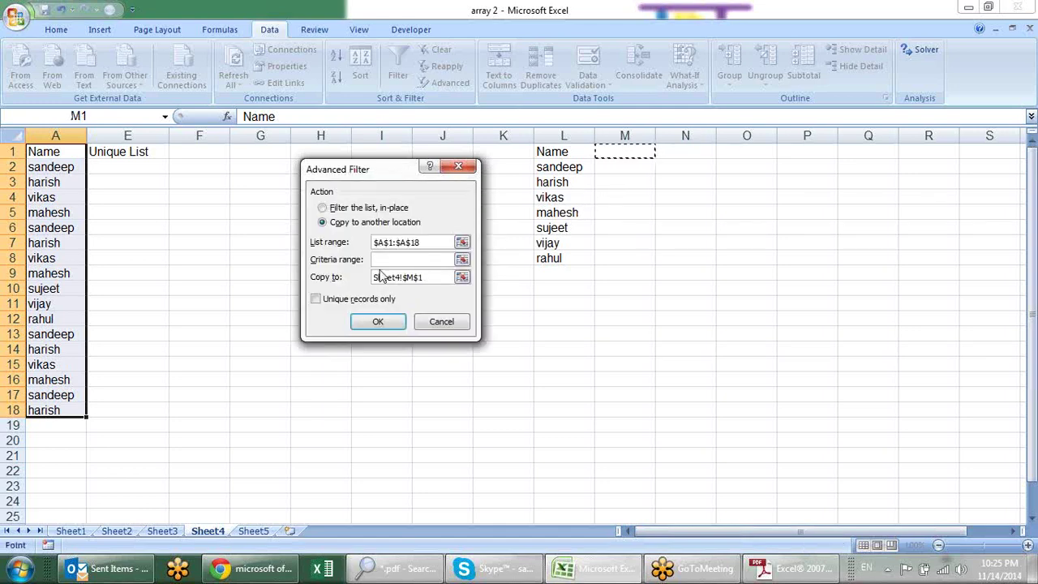
click(315, 300)
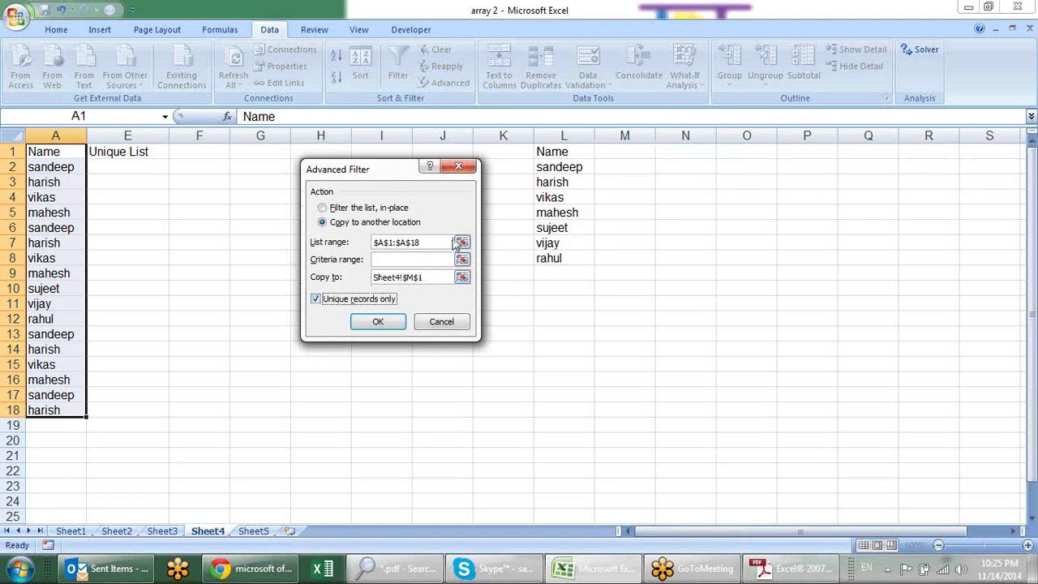
click(378, 322)
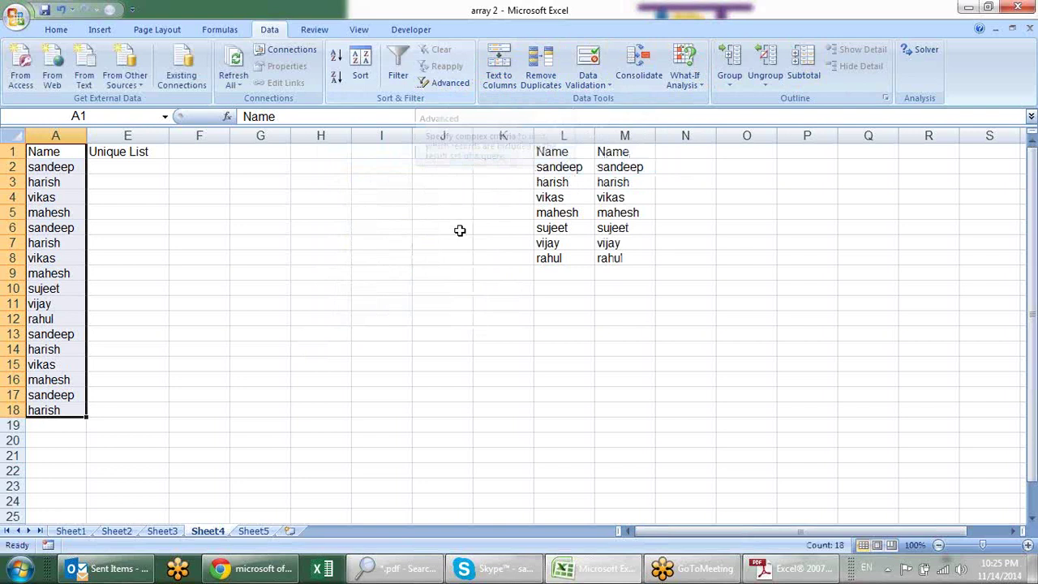
click(378, 214)
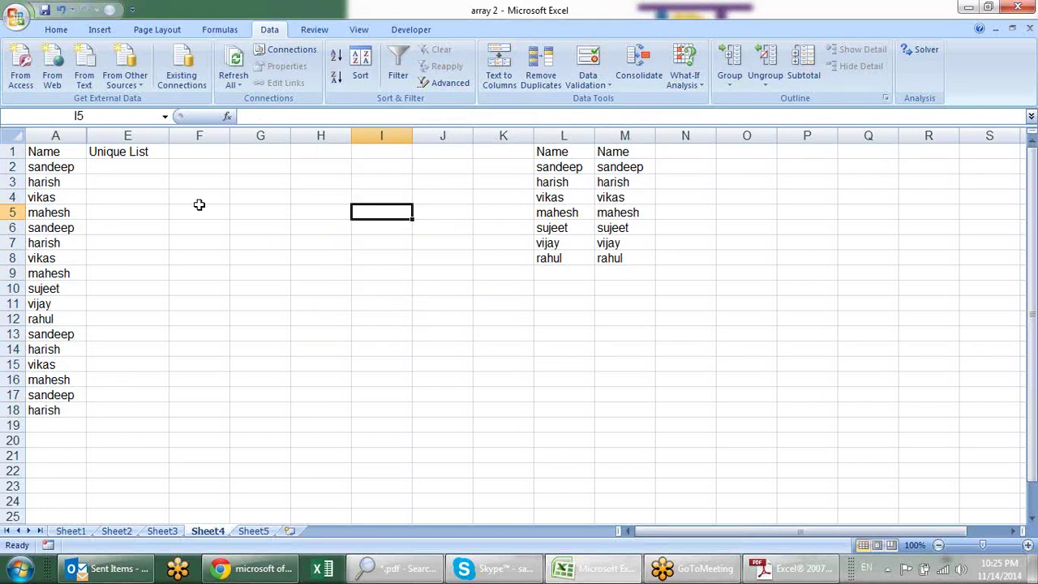
click(148, 171)
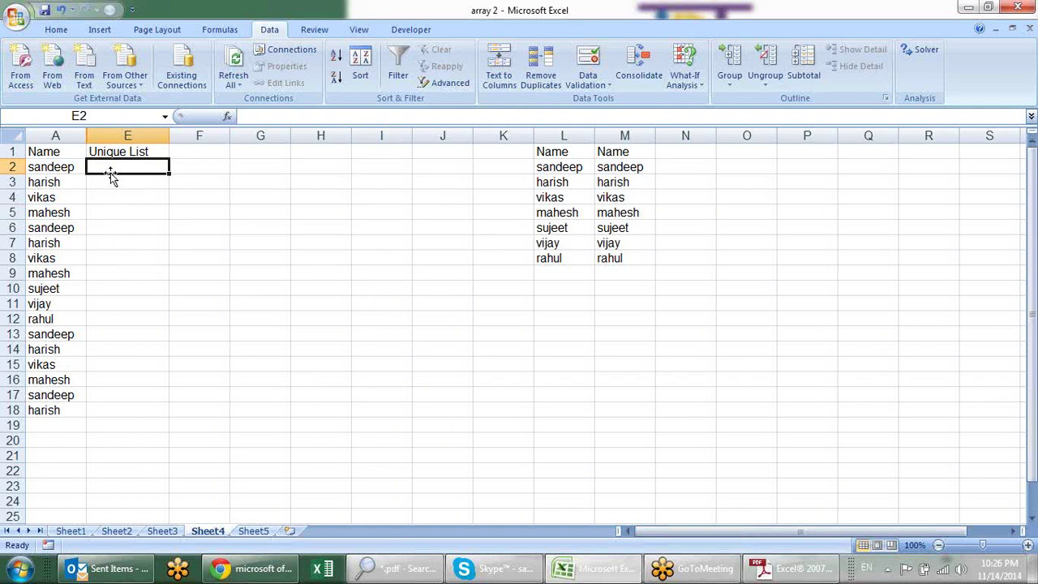
Name the range A2:A18 'data' through the Name Box.
mouse_move(63, 168)
mouse_down()
mouse_move(52, 319)
mouse_move(62, 407)
mouse_up()
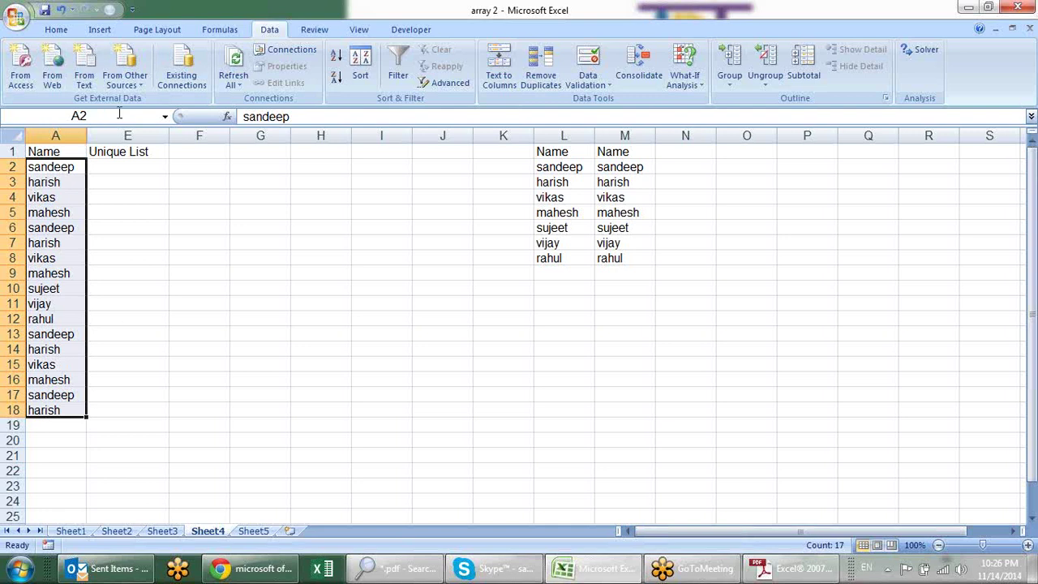
click(119, 113)
text(data)
key(Return)
Try a test reference to the names in F3, then cancel it.
click(217, 181)
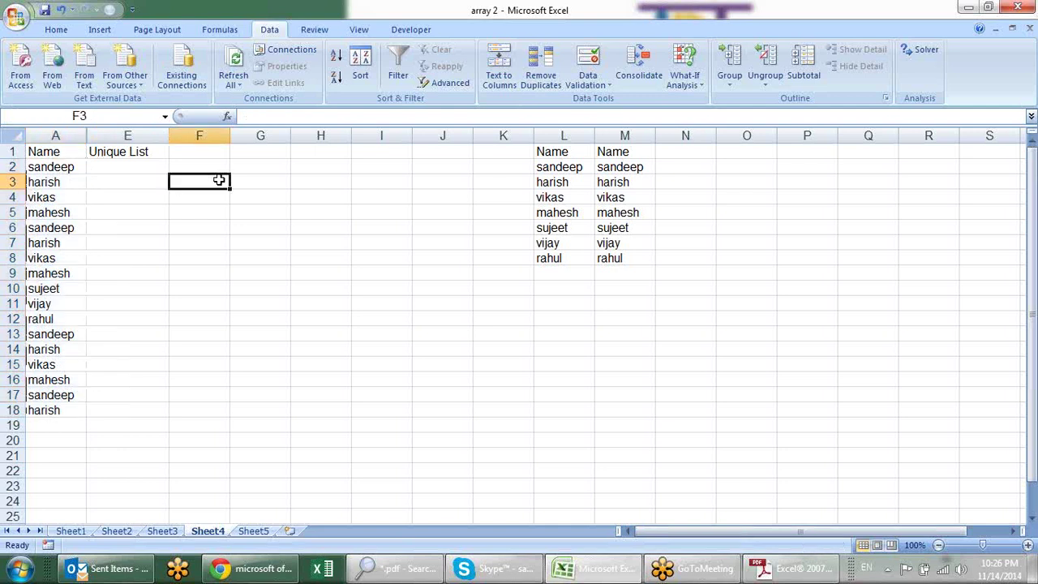
text(=)
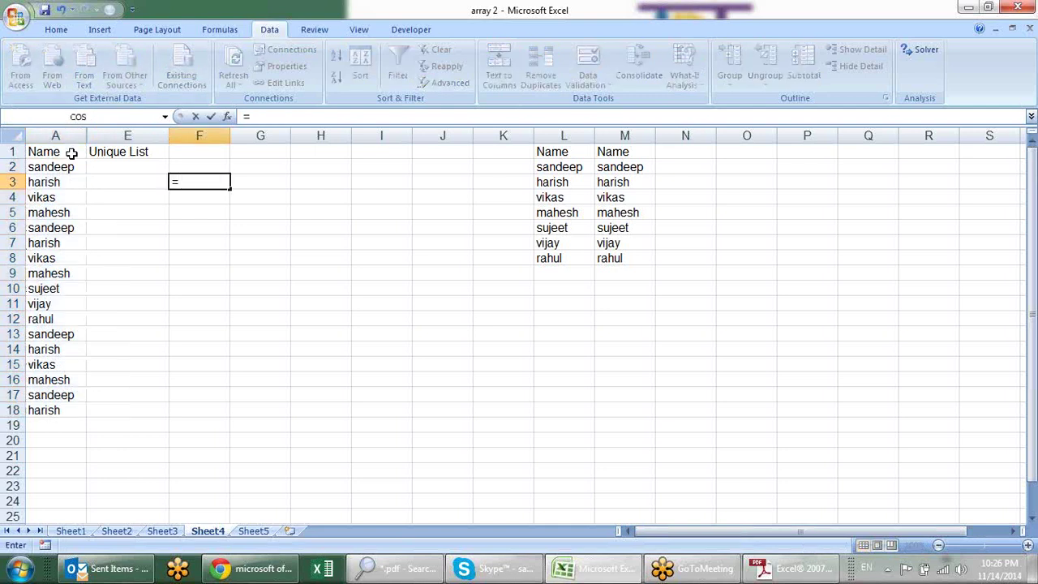
drag(69, 165, 62, 409)
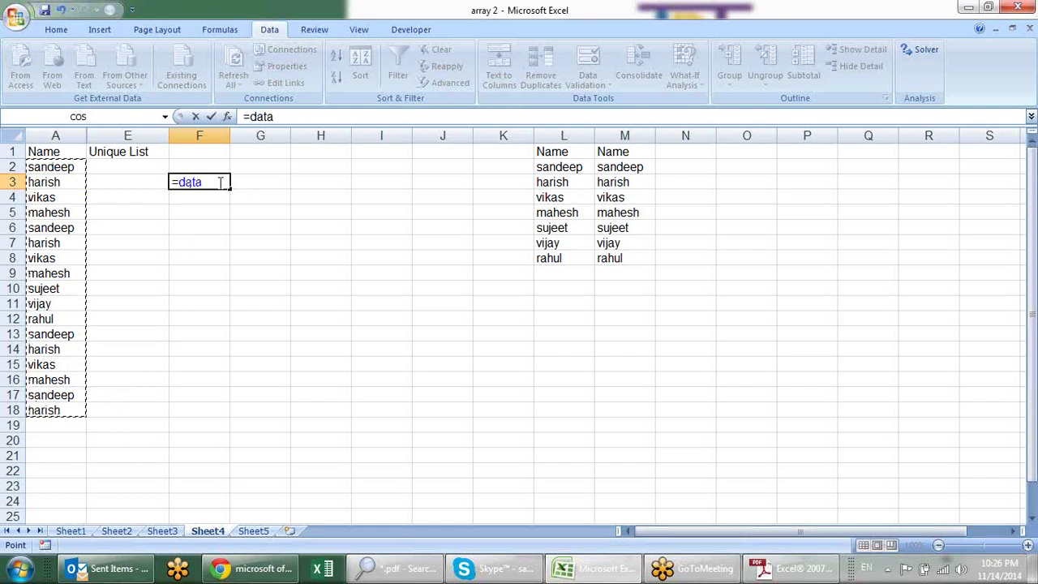
drag(68, 173, 69, 258)
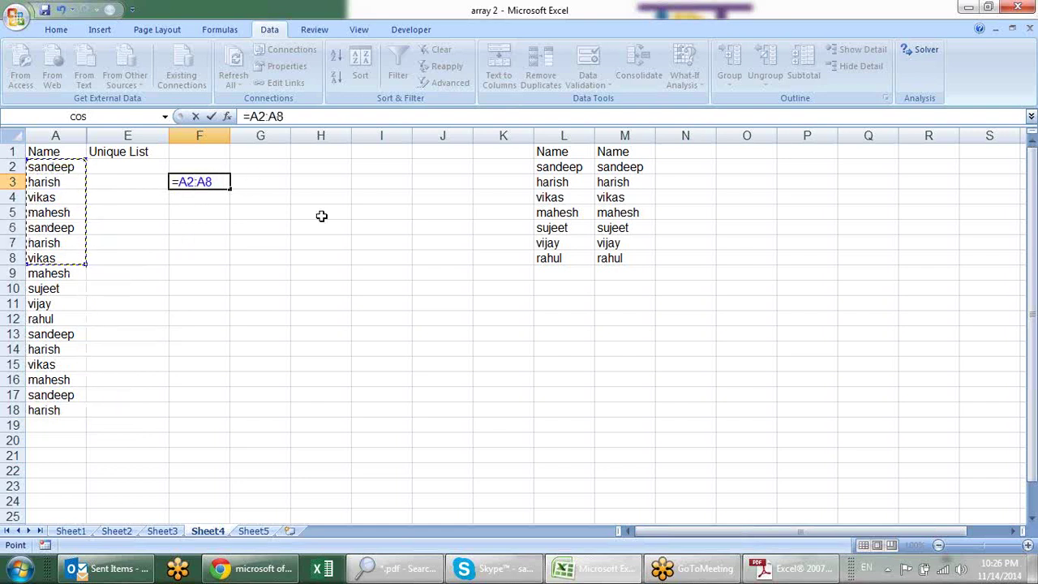
key(Escape)
click(145, 166)
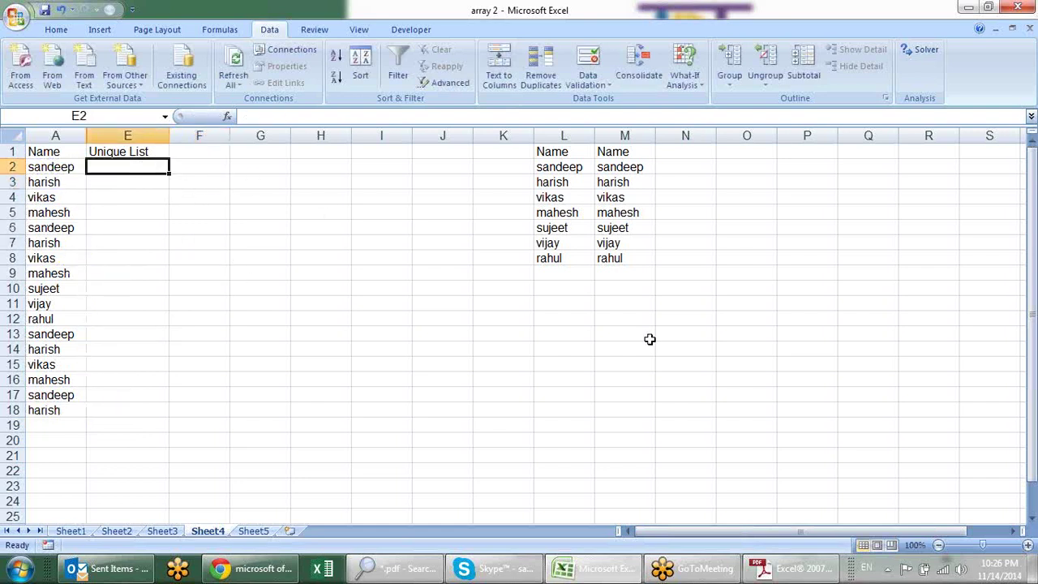
Begin E2's formula as =INDEX(data,MATCH( using the function suggestions.
text(=ind)
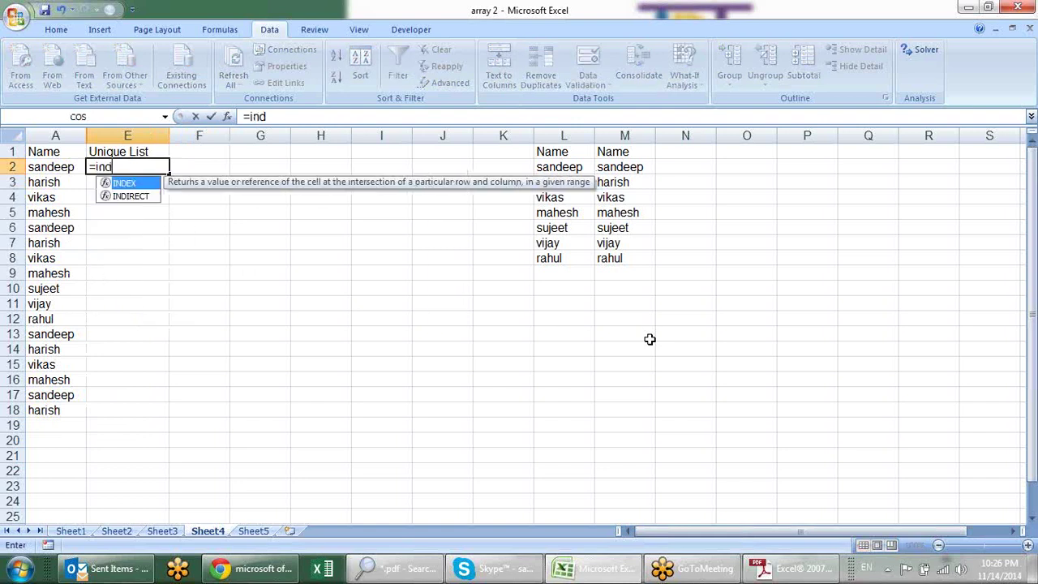
key(Tab)
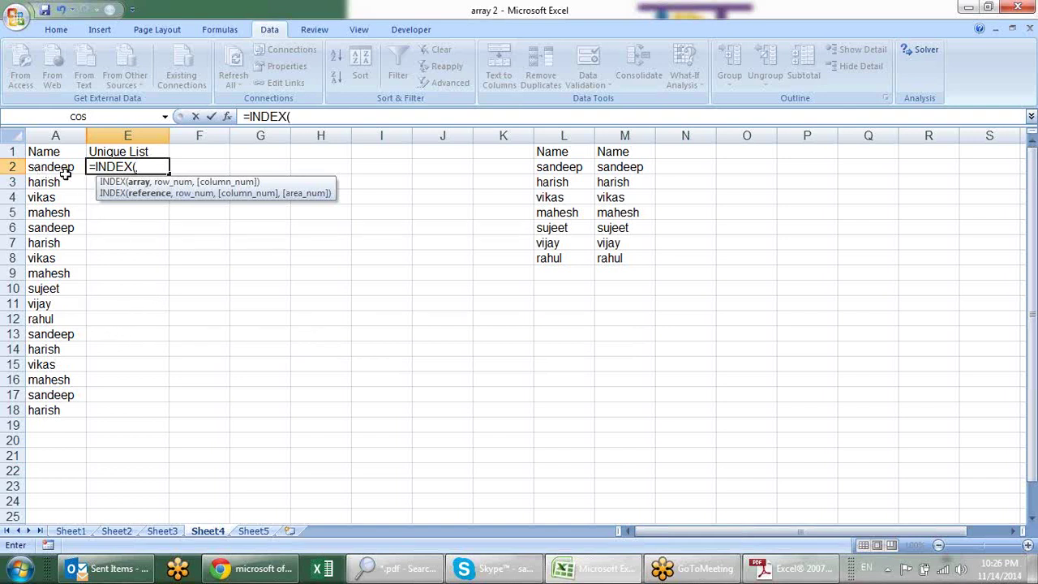
drag(66, 171, 69, 176)
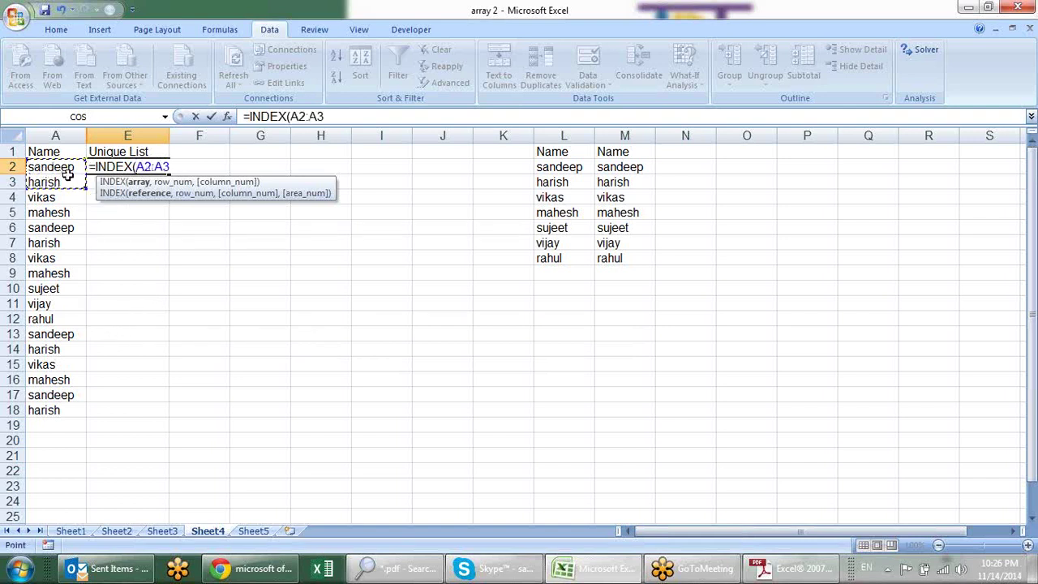
key(BackSpace)
key(BackSpace)
key(BackSpace)
key(BackSpace)
key(BackSpace)
text(data)
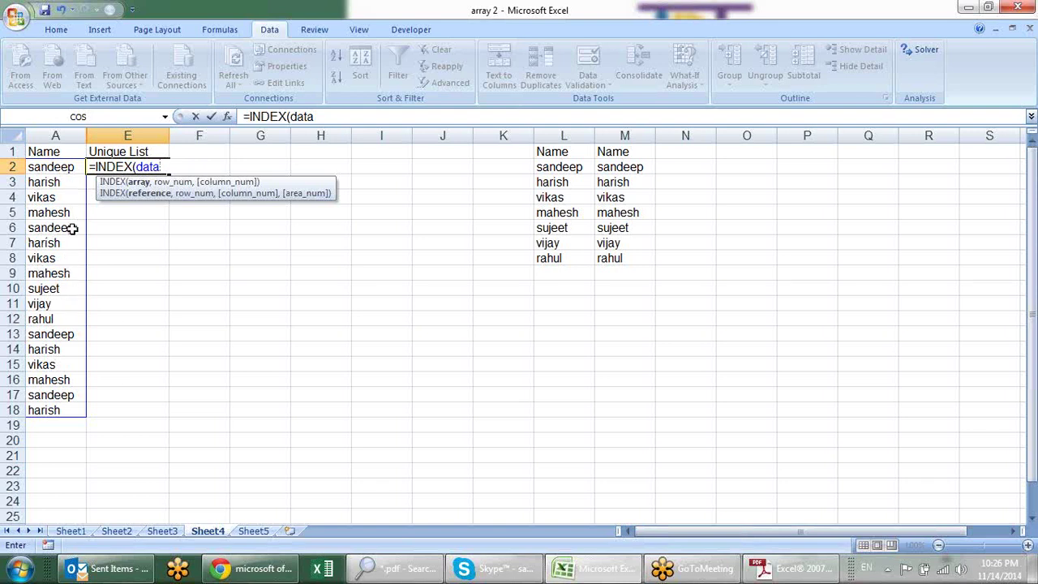
text(,)
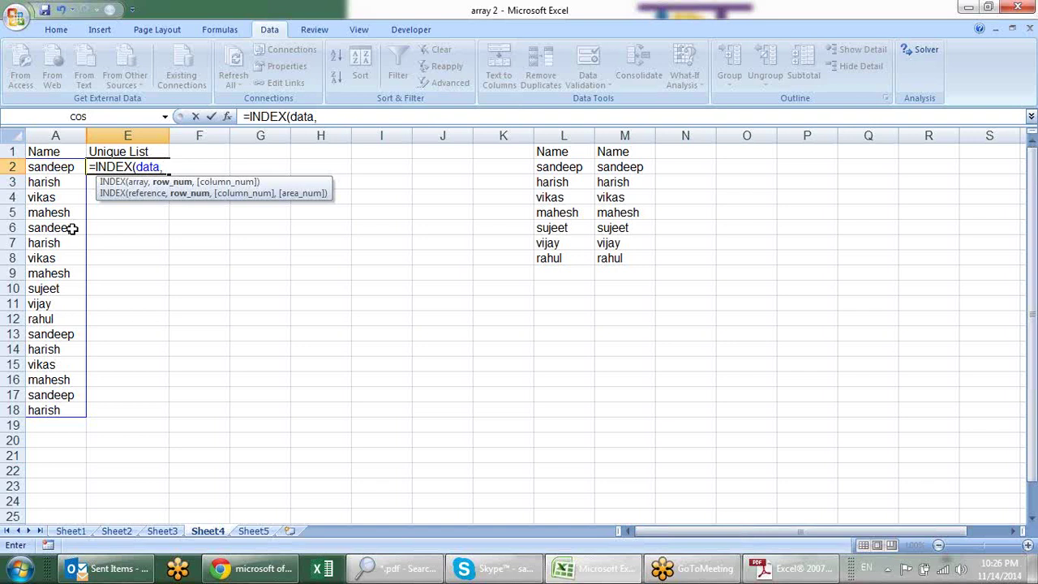
text(ma)
key(Tab)
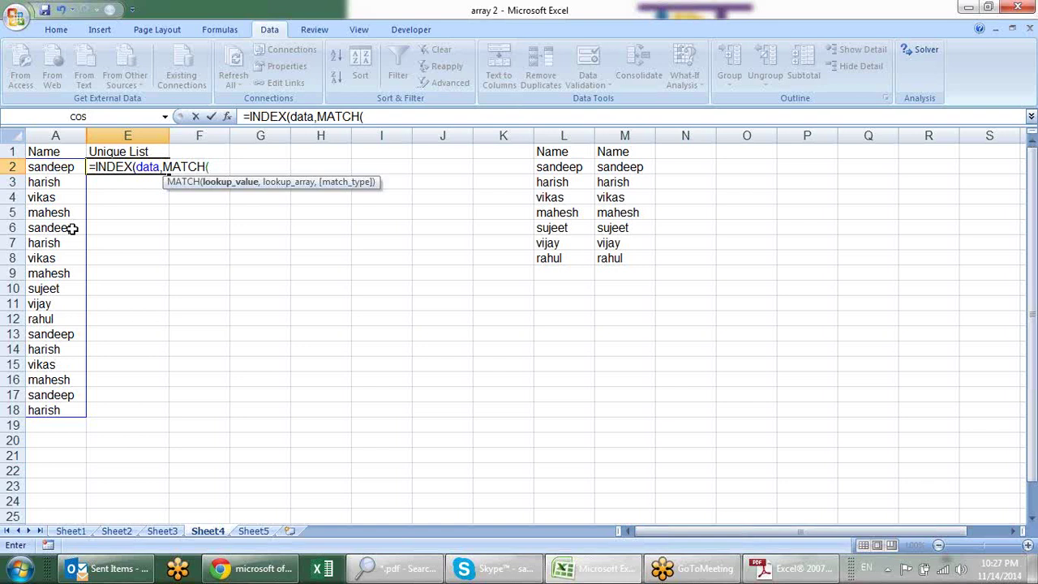
Continue it with 0,COUNTIF($E$1:E1, making the first E1 absolute.
text(0,)
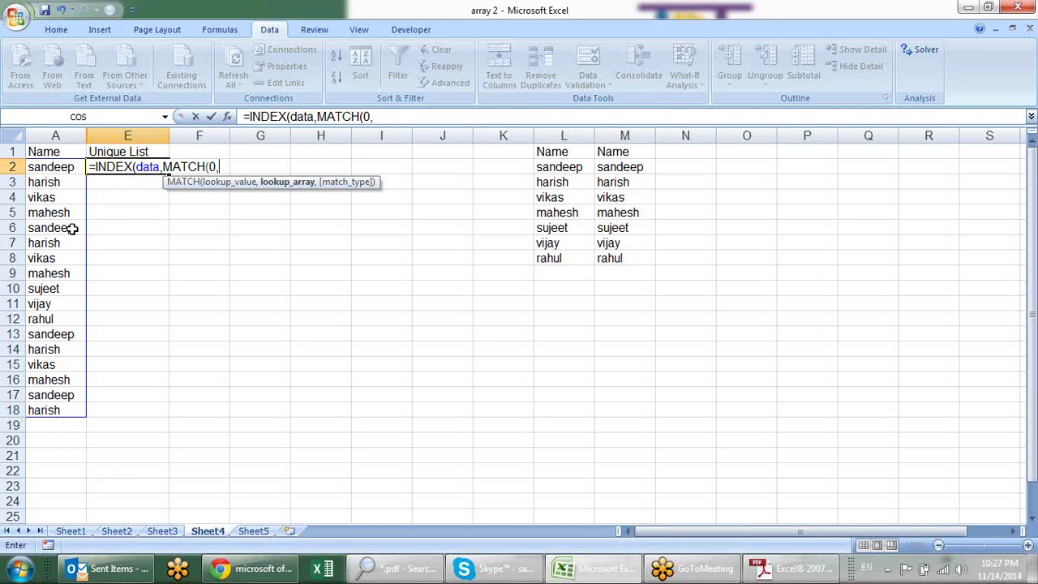
text(cou)
key(BackSpace)
key(BackSpace)
key(BackSpace)
text(cou)
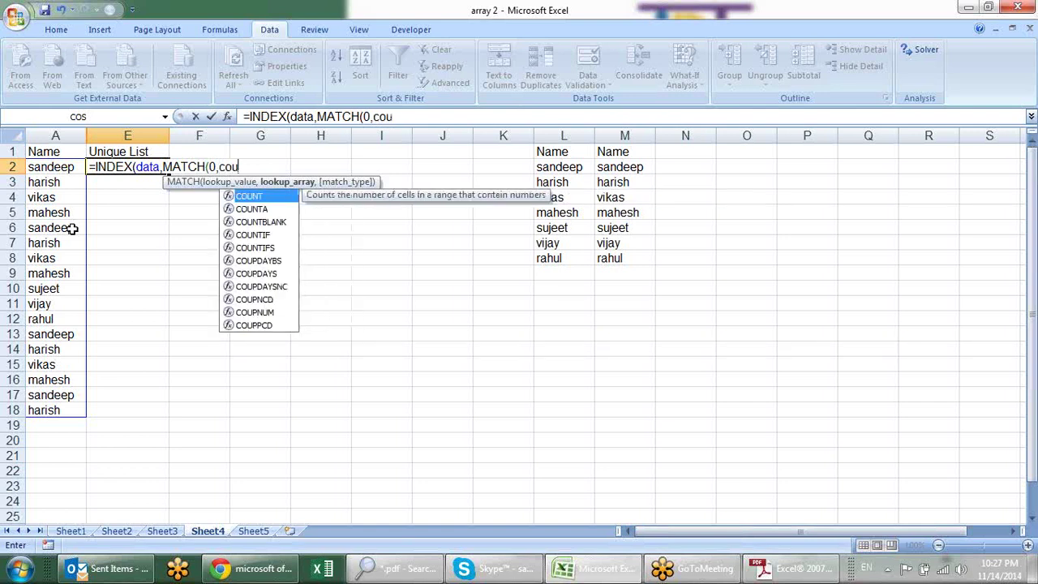
text(ntif)
key(Tab)
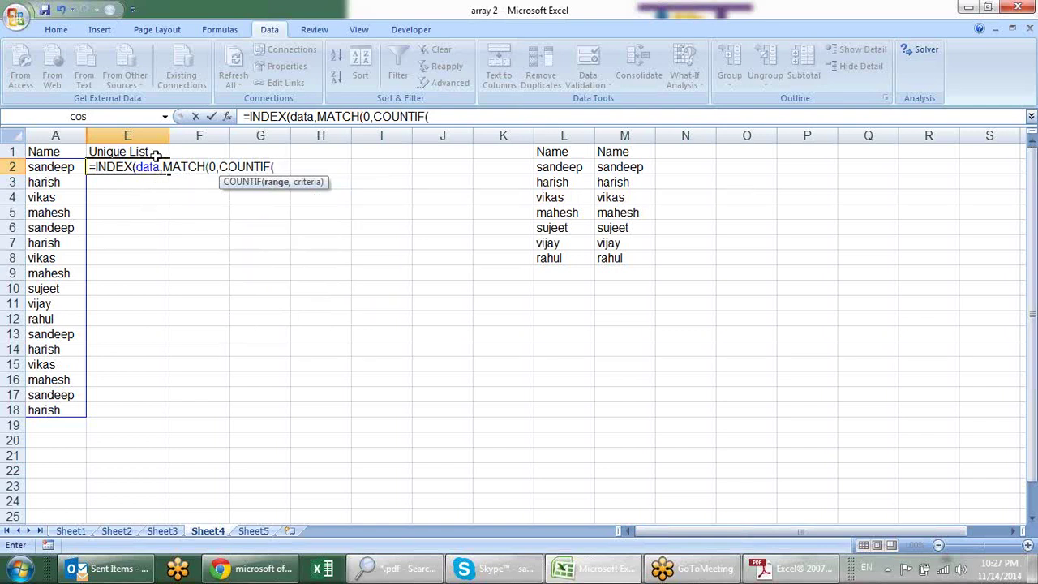
click(155, 151)
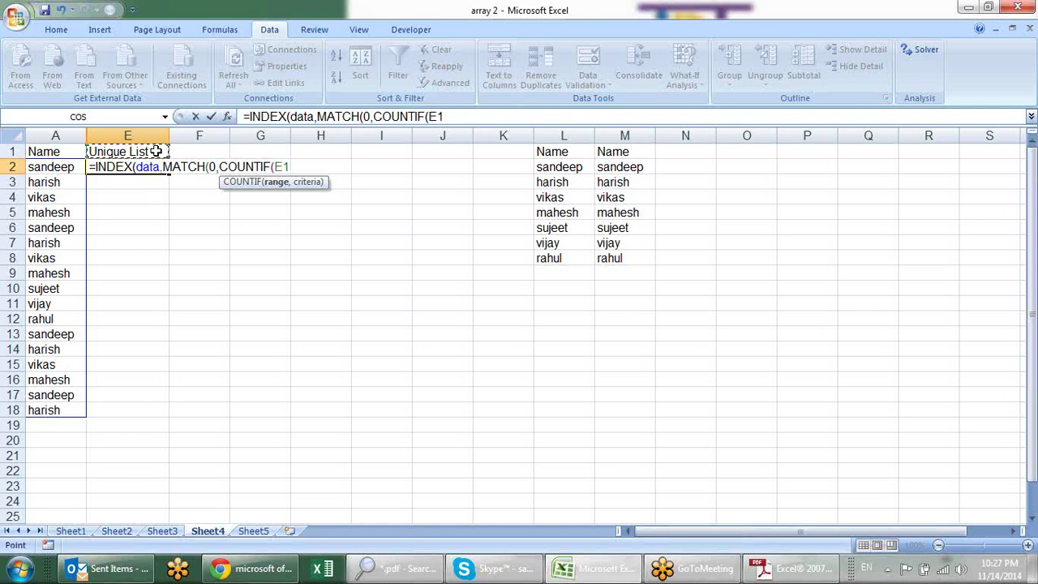
key(F8)
double_click(282, 166)
click(282, 166)
key(F4)
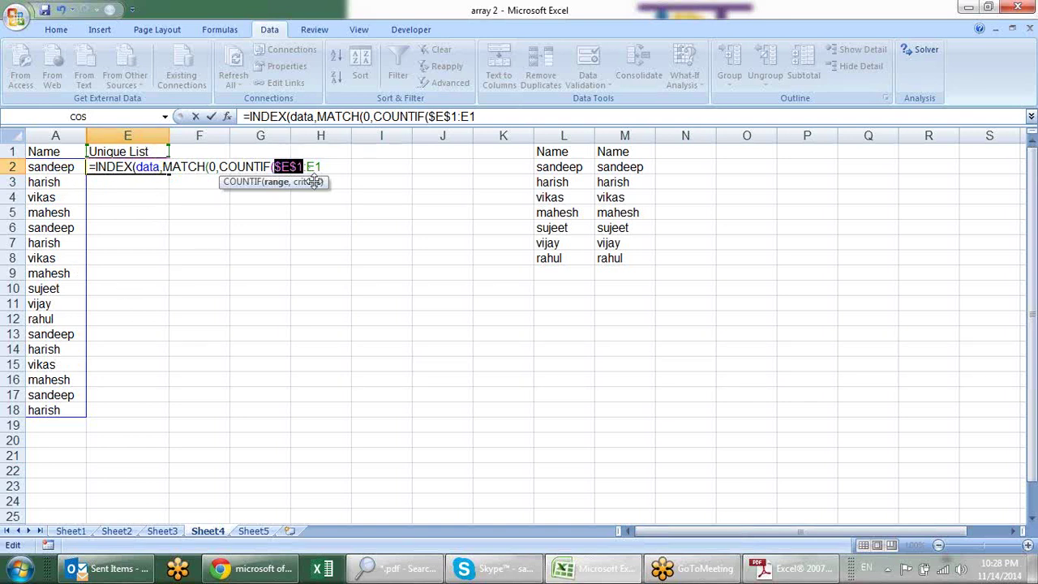
Complete E2 as =INDEX(data,MATCH(0,COUNTIF($E$1:E1,data),0)) and commit it as an array formula.
click(332, 165)
text(,)
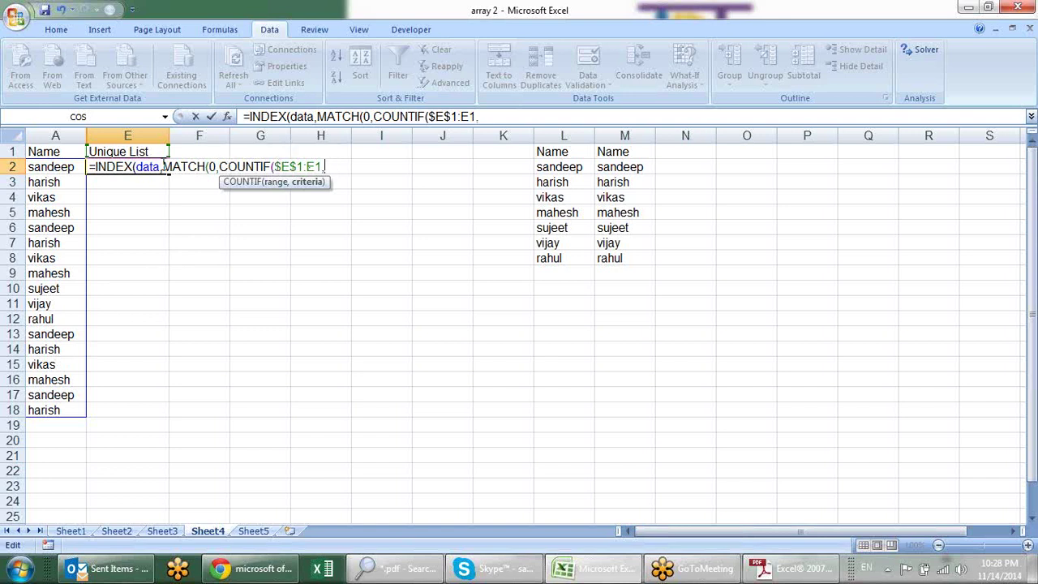
text(data)
text())
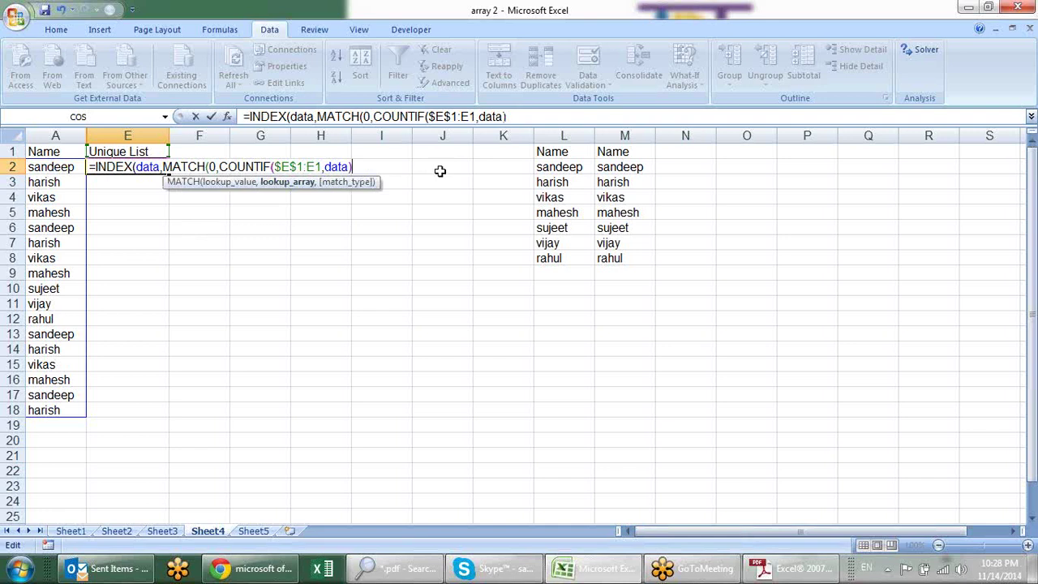
text(,0)
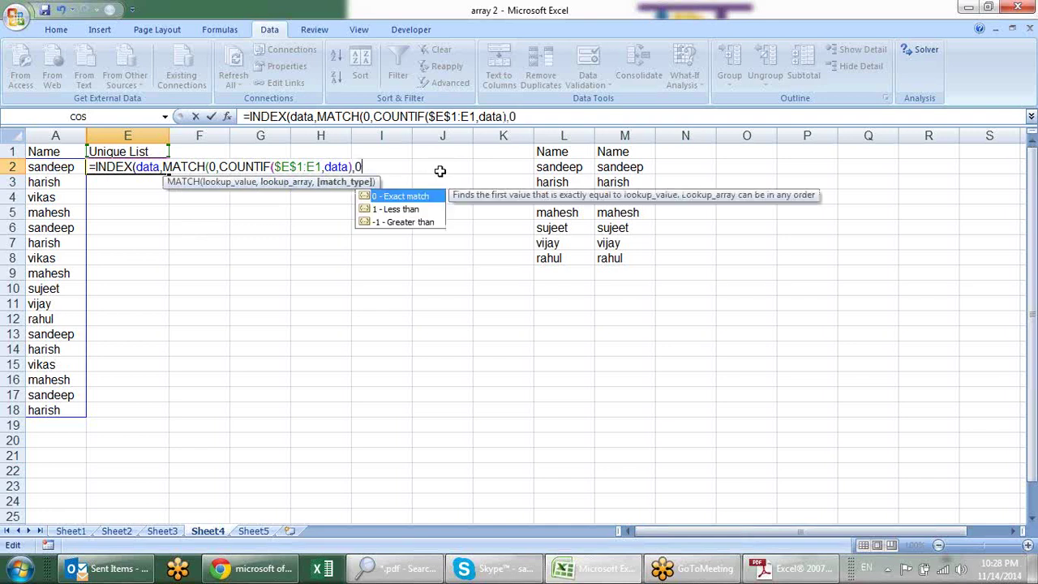
text())
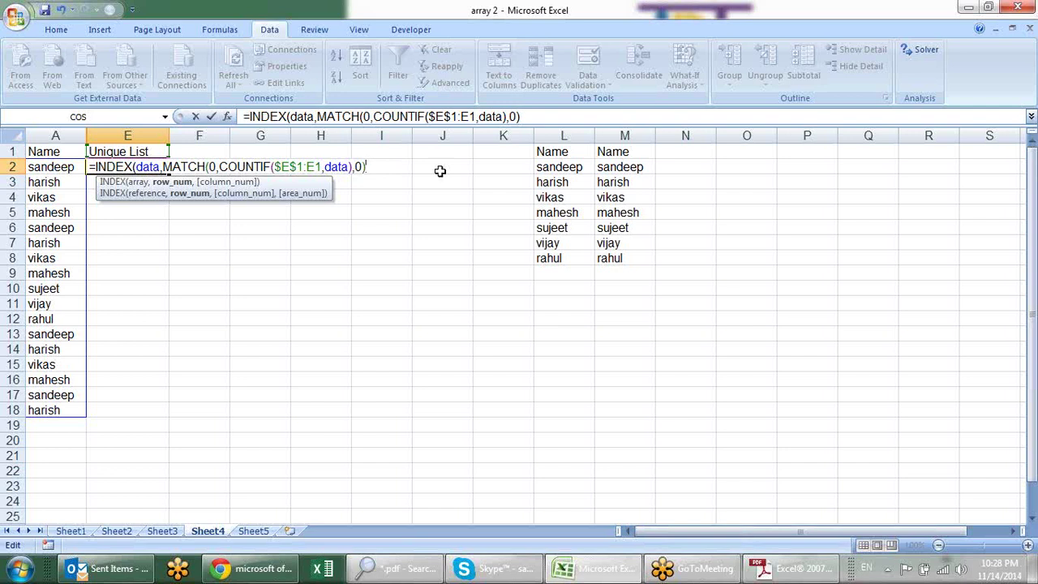
text())
key(ctrl+shift+Return)
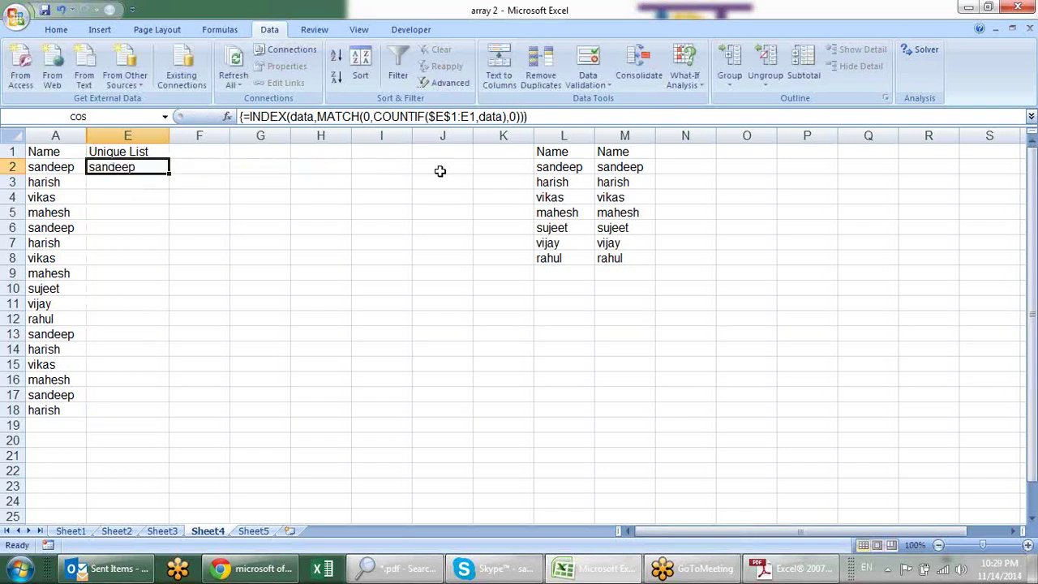
Fill the E2 formula down to E12, inspect the #N/A cells E9–E11, and reopen E2 for editing.
drag(169, 173, 164, 322)
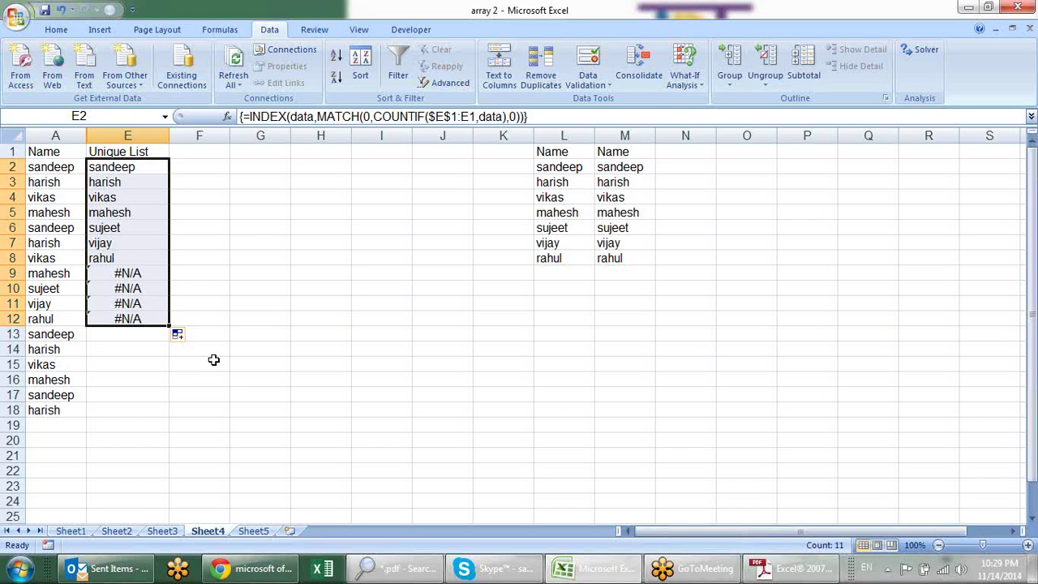
click(153, 167)
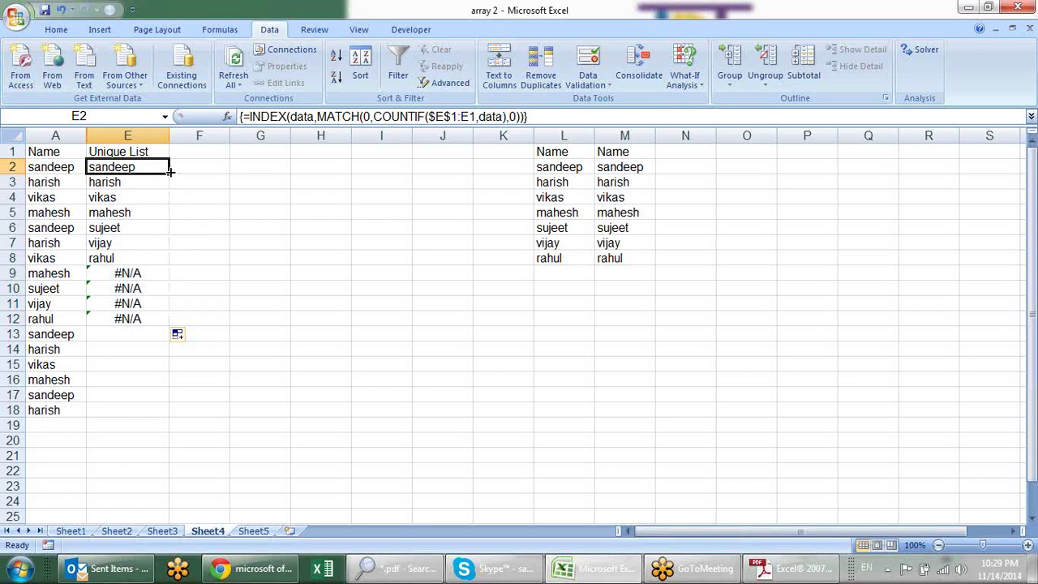
click(154, 279)
click(138, 291)
click(135, 301)
click(146, 274)
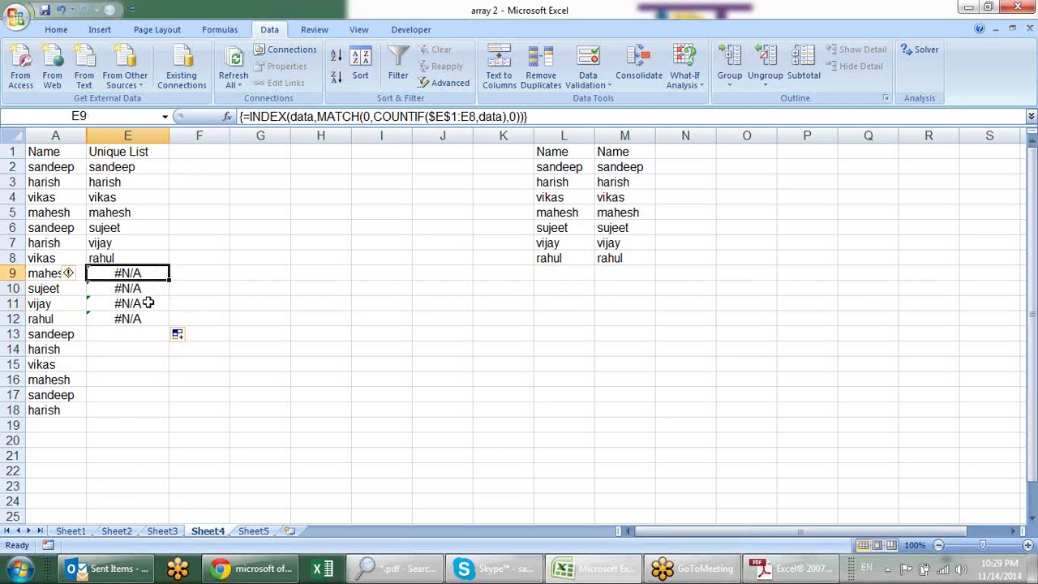
click(146, 303)
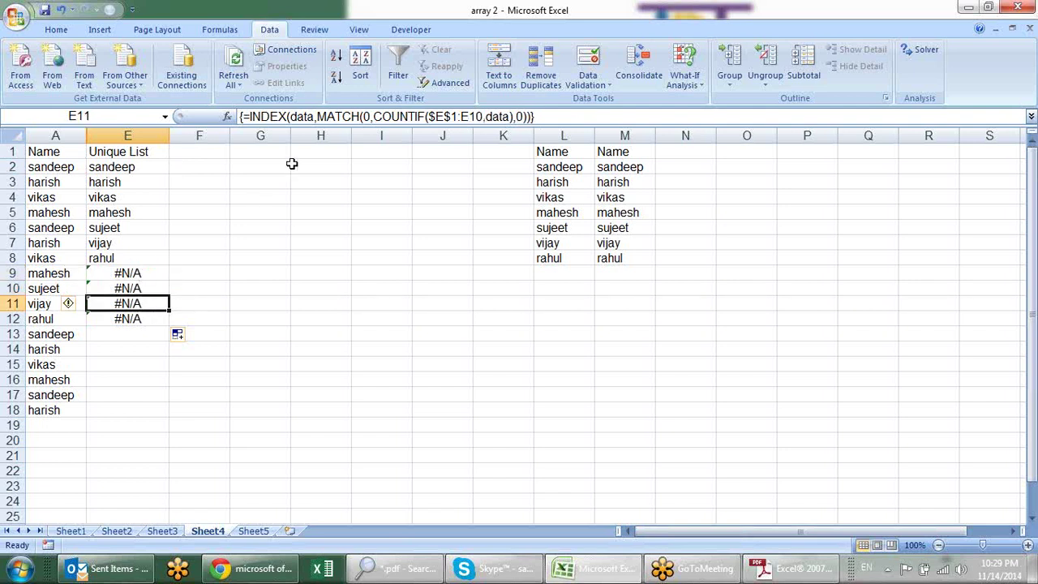
click(133, 168)
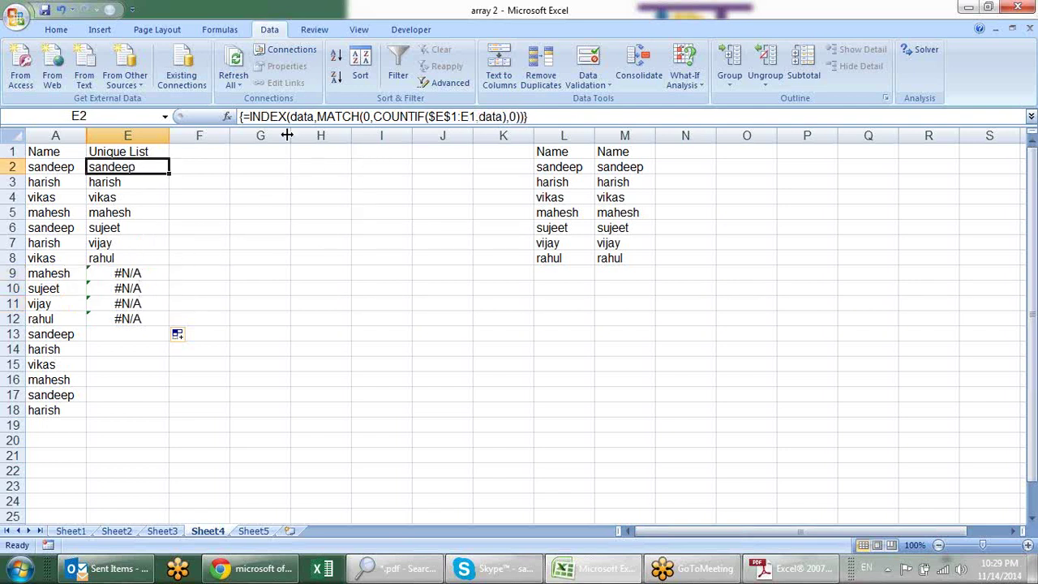
key(F2)
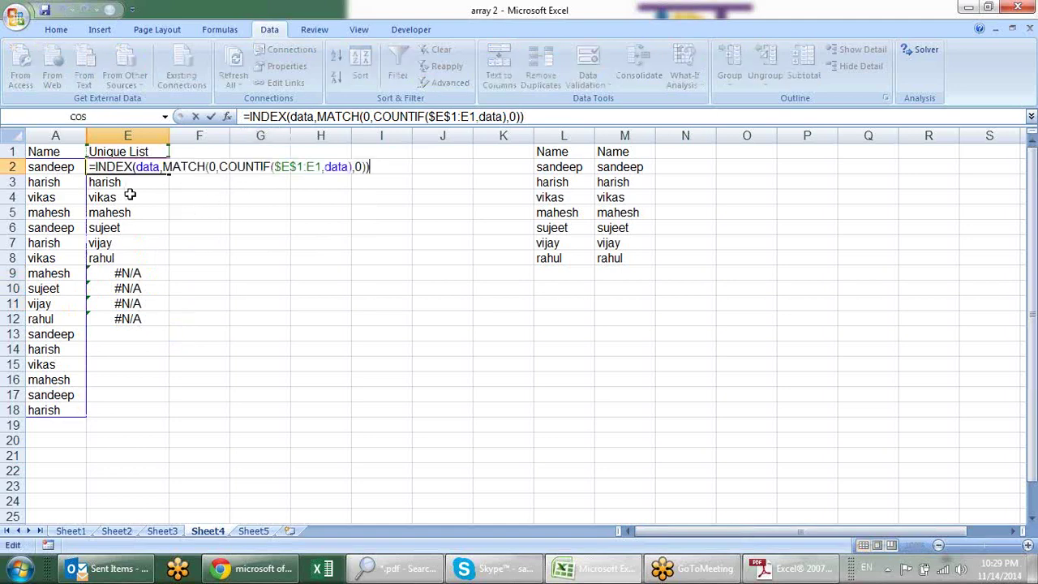
Wrap E2's formula in IFERROR(...,"") as an array formula and fill it down column E.
click(92, 166)
text(if)
key(Down)
key(Tab)
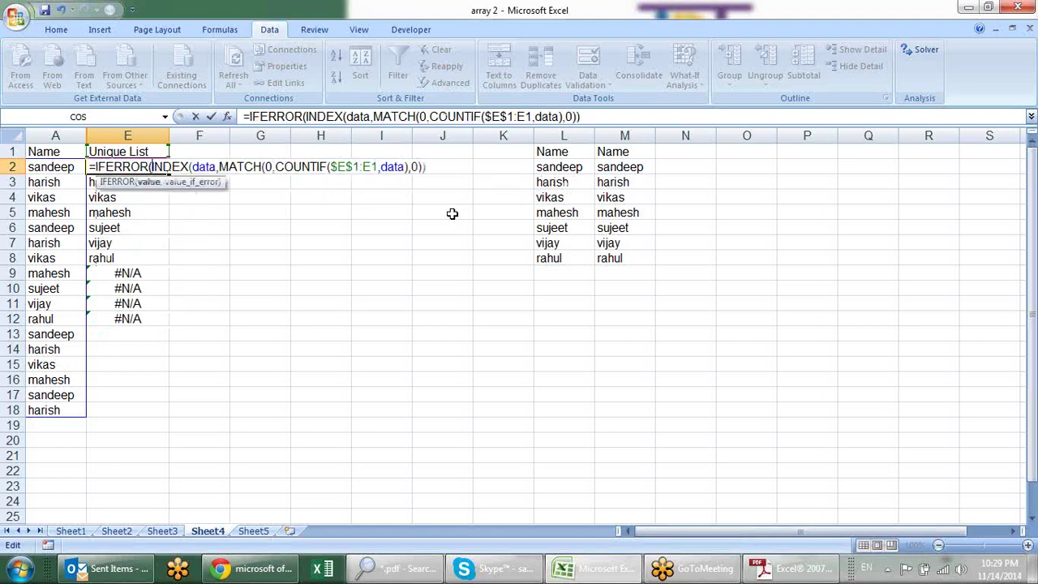
text(,""))
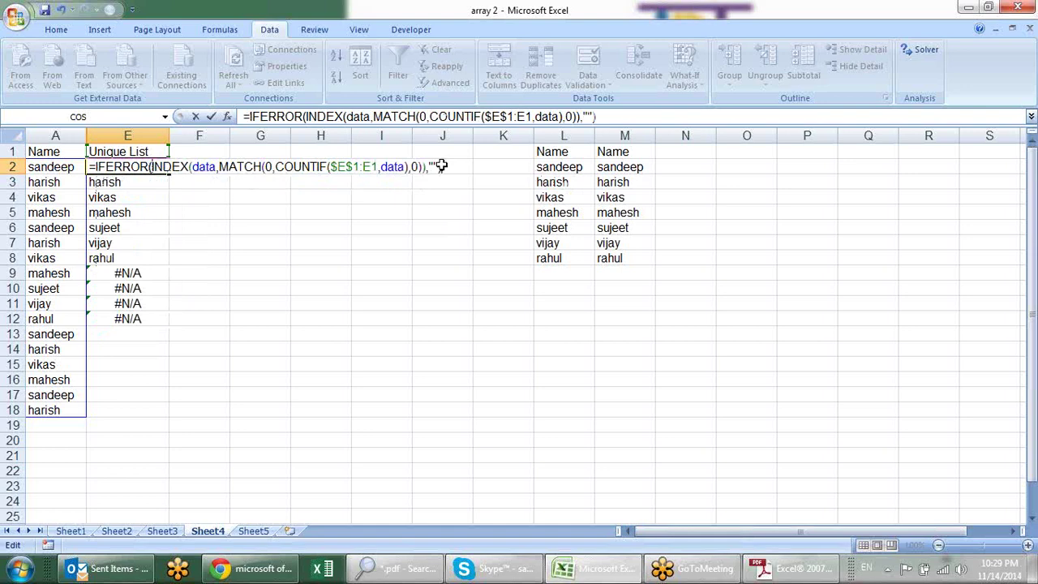
key(ctrl+shift+Return)
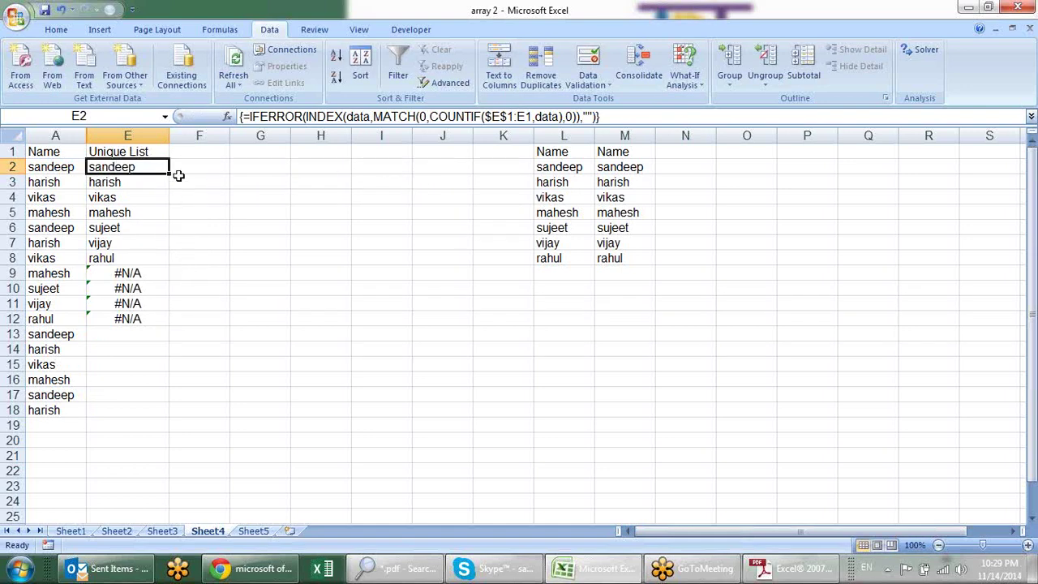
drag(170, 174, 171, 415)
click(347, 350)
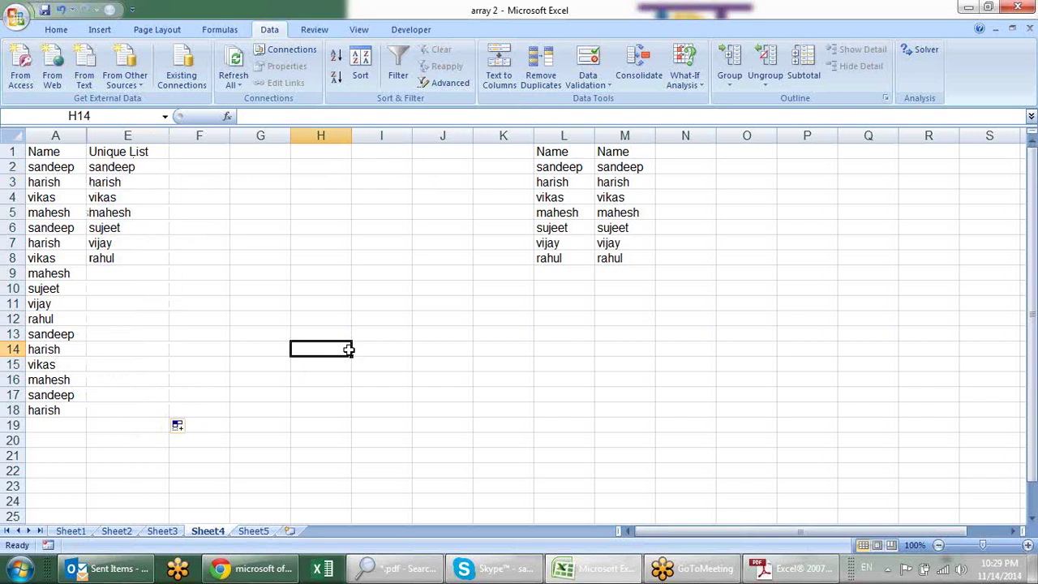
Check the formulas in E3, E5, E6 and the now-blank cells E9 and E11.
click(150, 305)
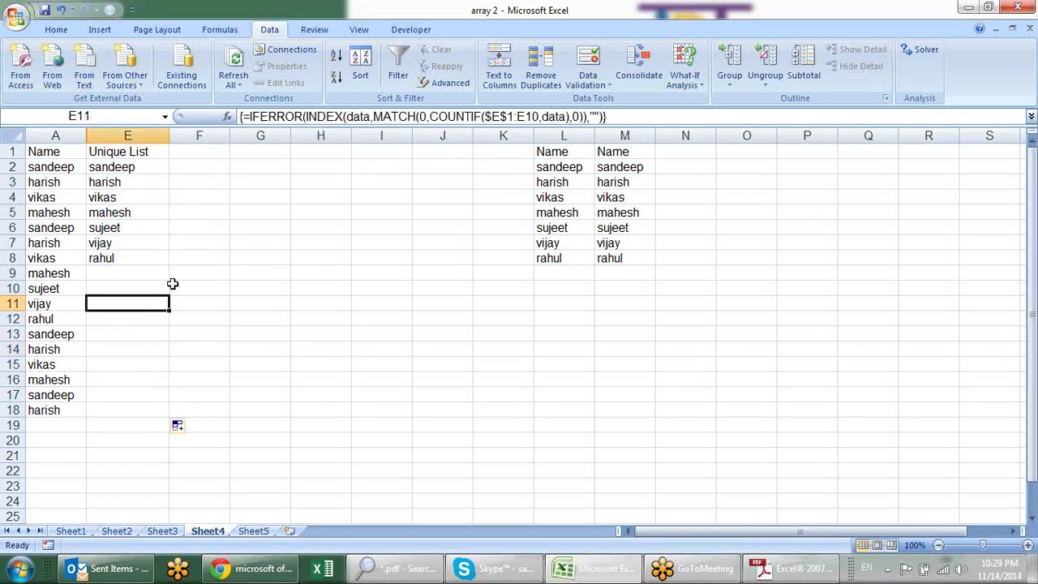
click(149, 214)
click(165, 180)
click(163, 229)
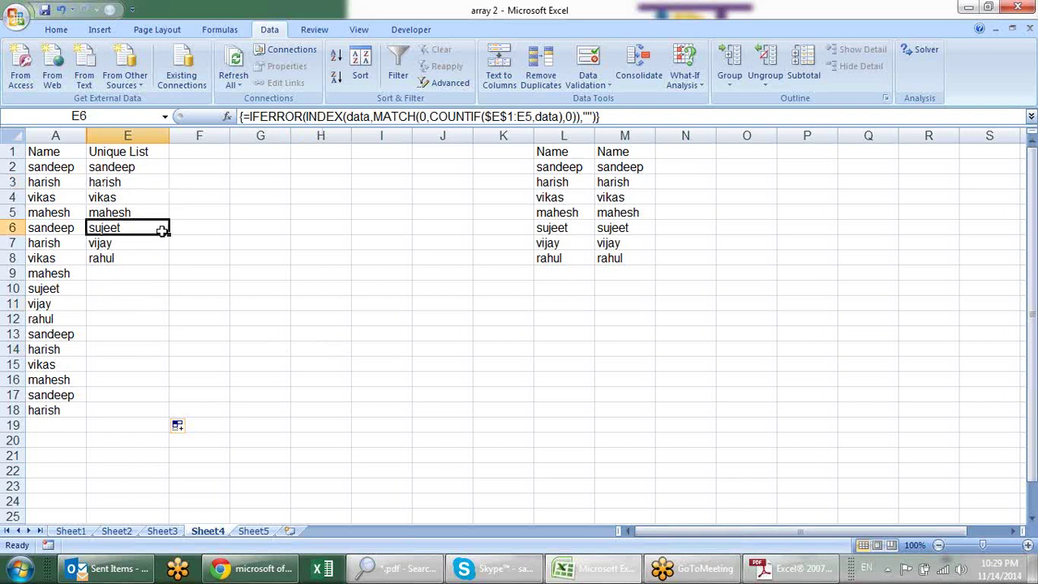
click(157, 274)
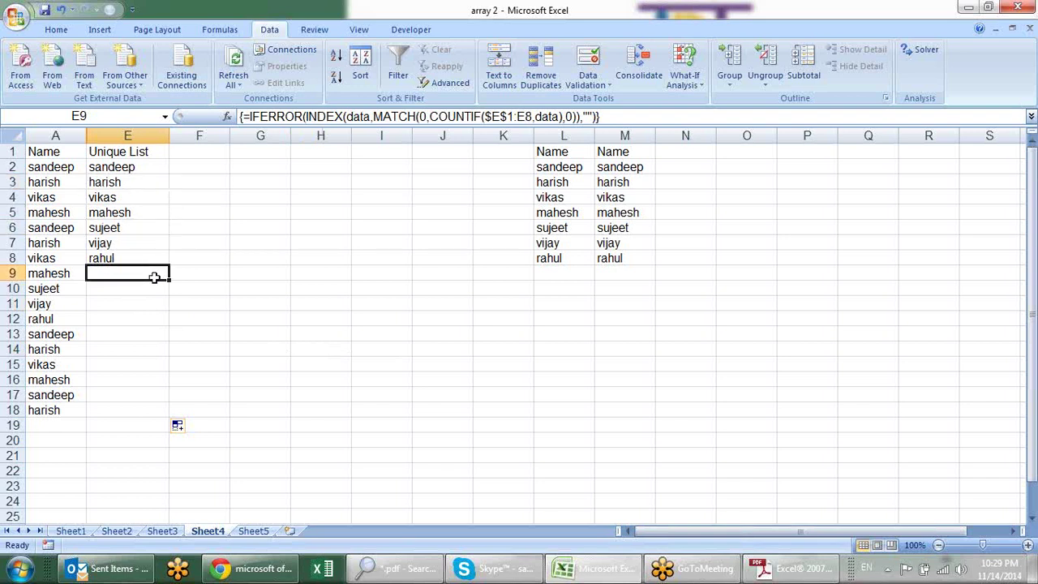
Change vikas in A8 to suresh and confirm suresh appears in the unique list.
click(45, 259)
mouse_move(251, 568)
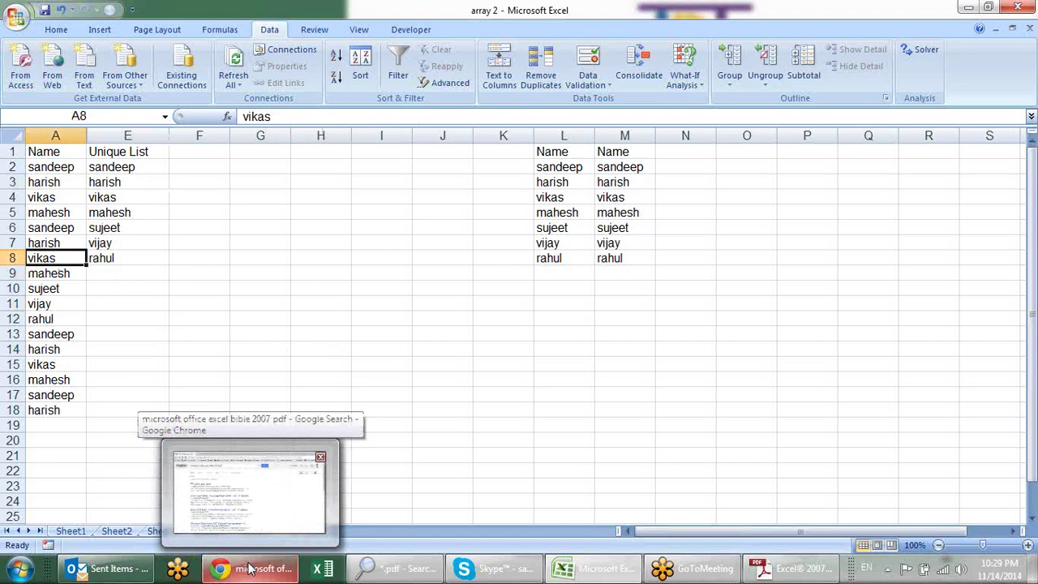
text(suresh)
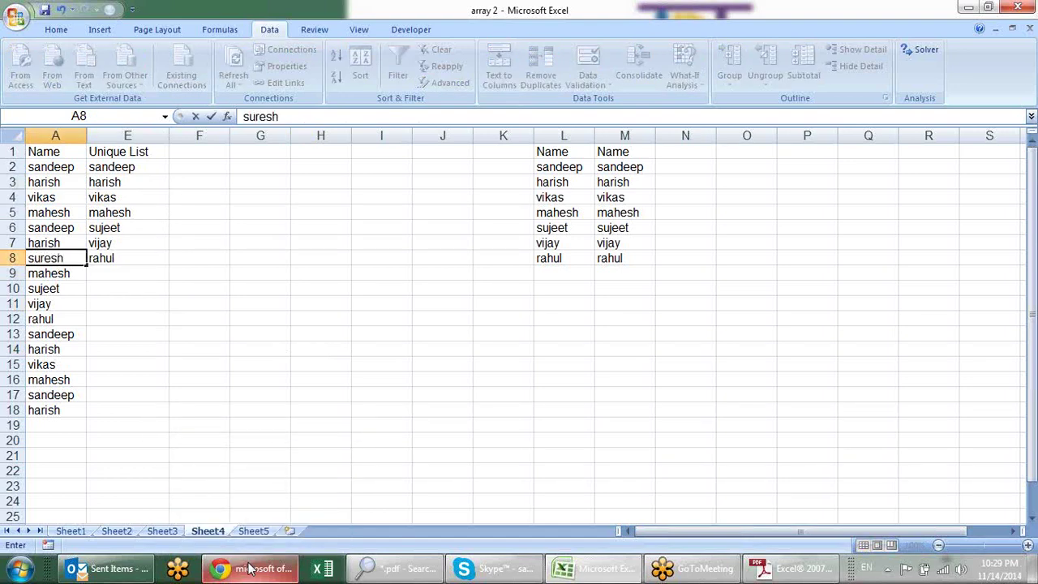
key(Return)
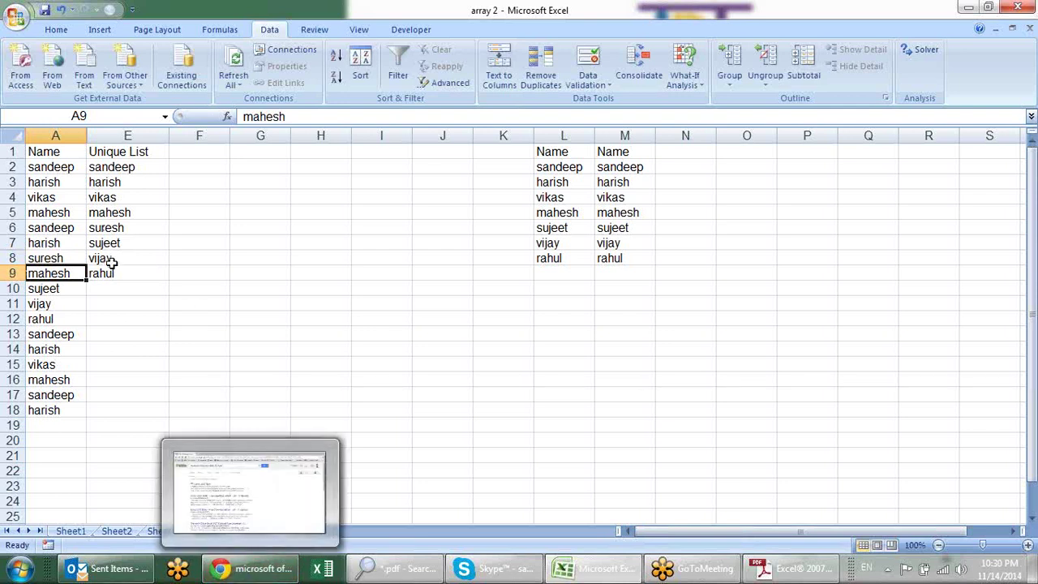
click(134, 216)
click(130, 231)
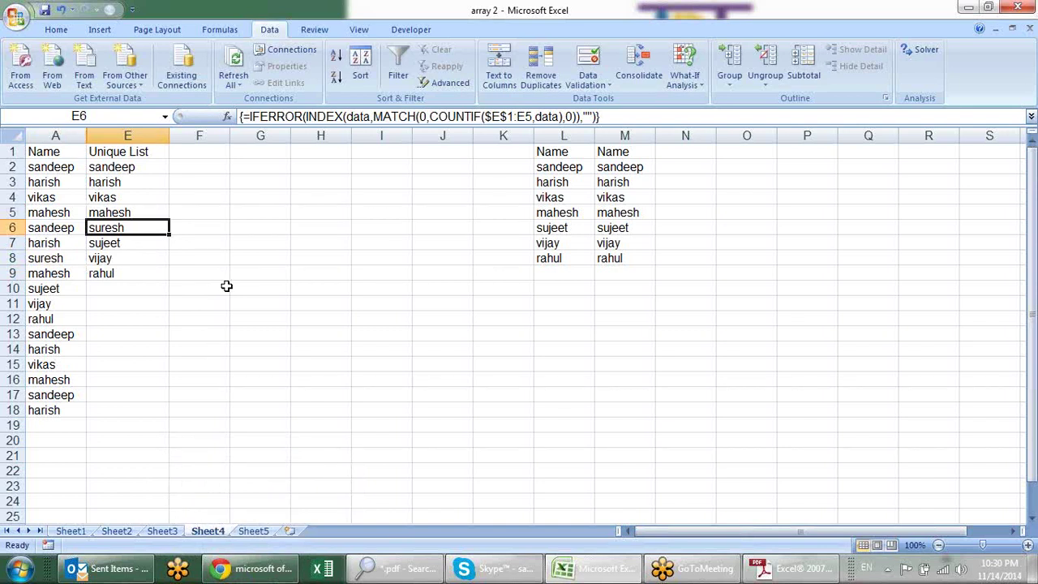
click(191, 169)
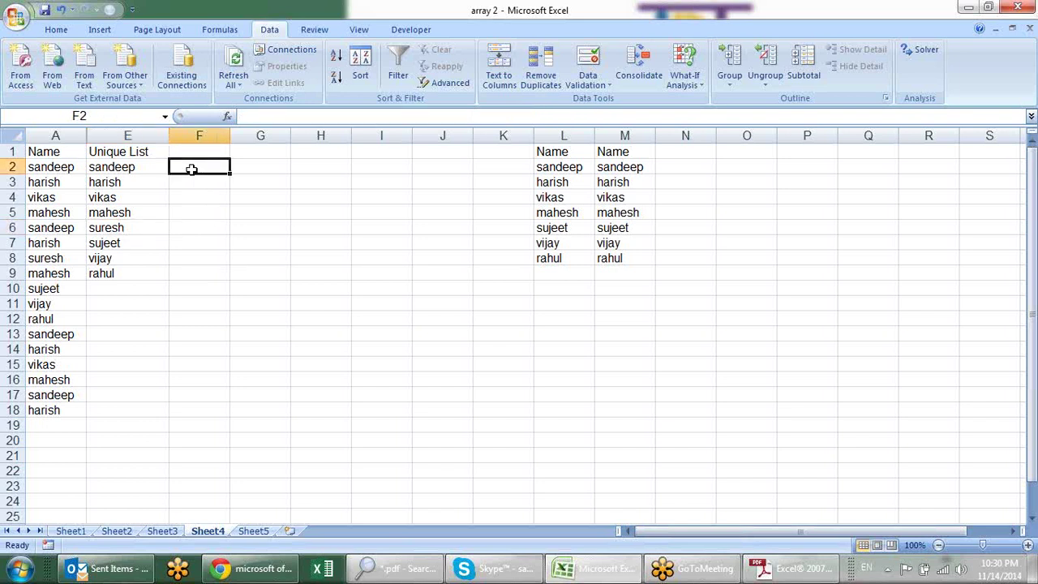
In F2, begin =INDEX(data,MATCH(0,COUNTIF( using the Name range A2:A17.
text(=)
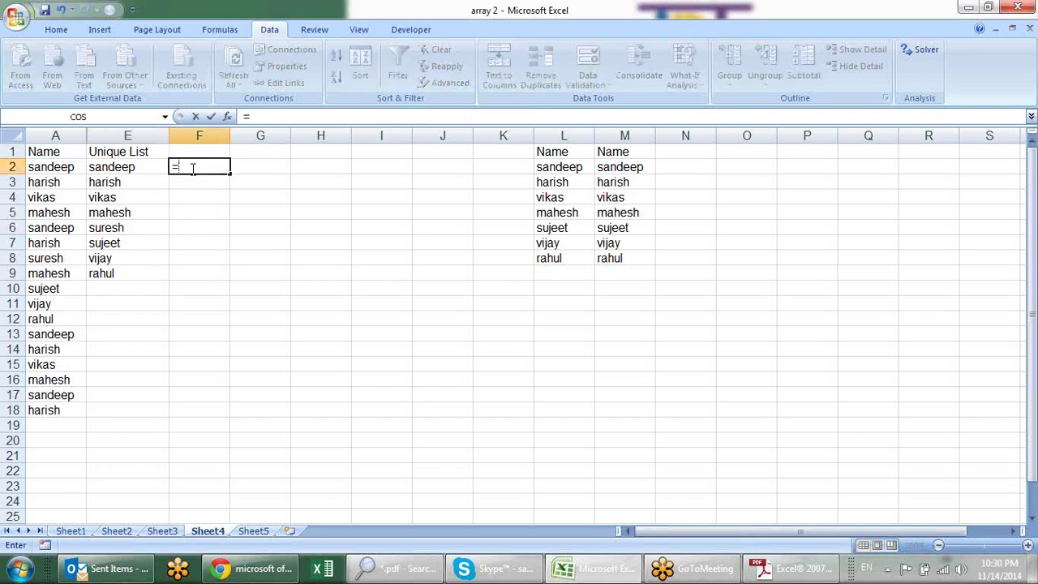
text(i)
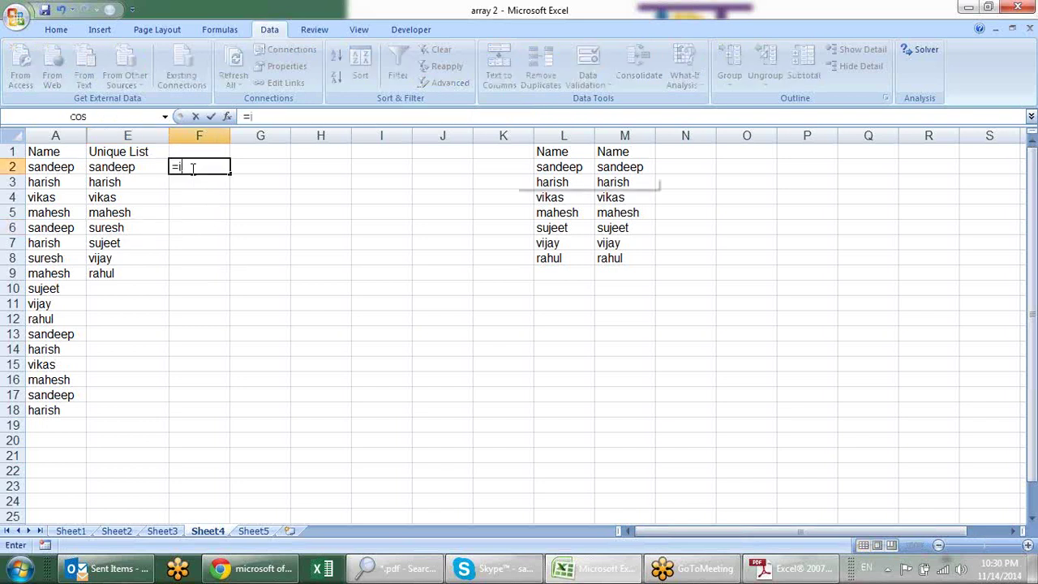
text(nd)
key(Tab)
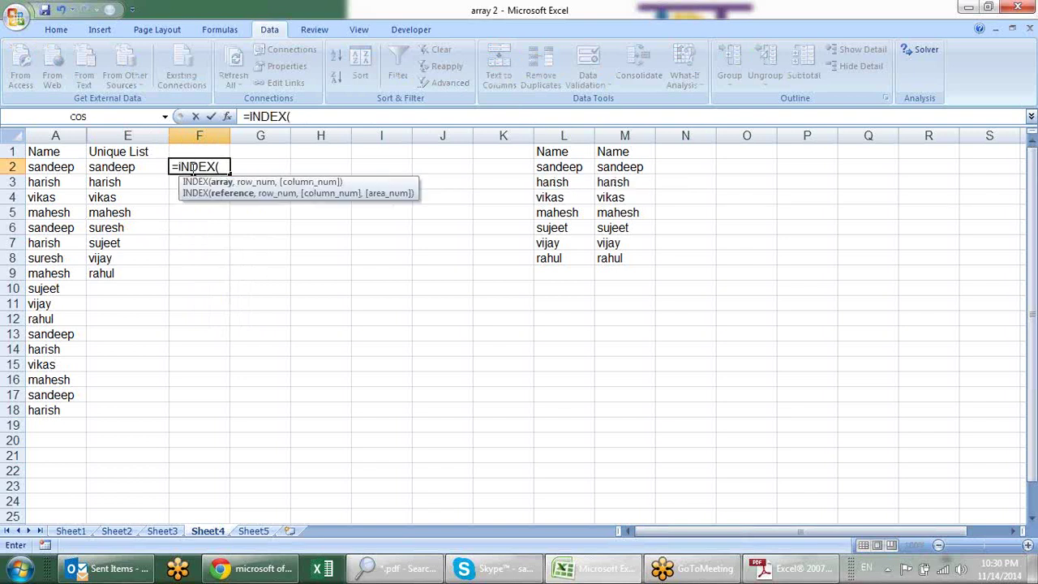
drag(74, 167, 48, 411)
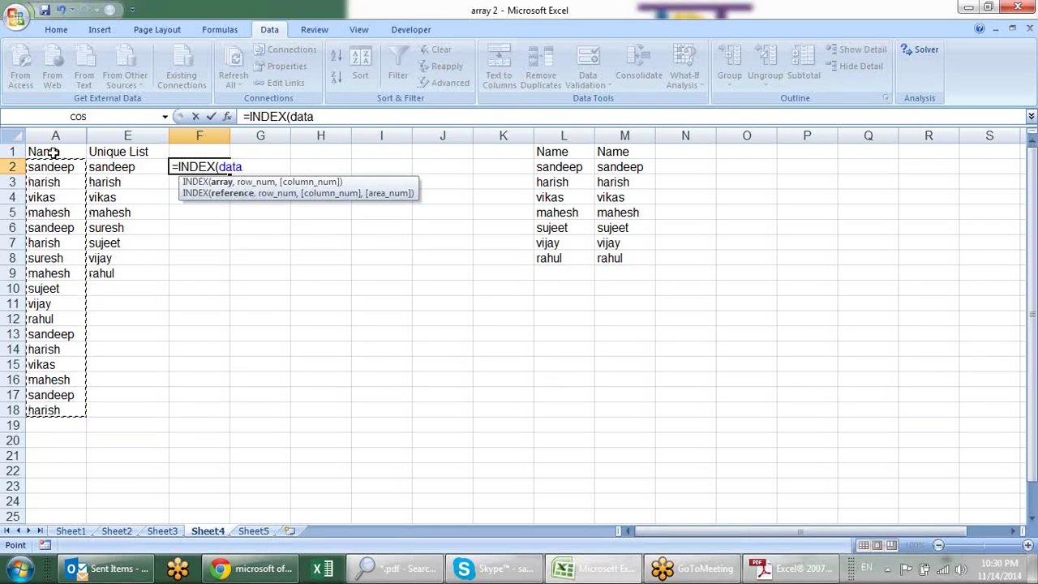
text(,)
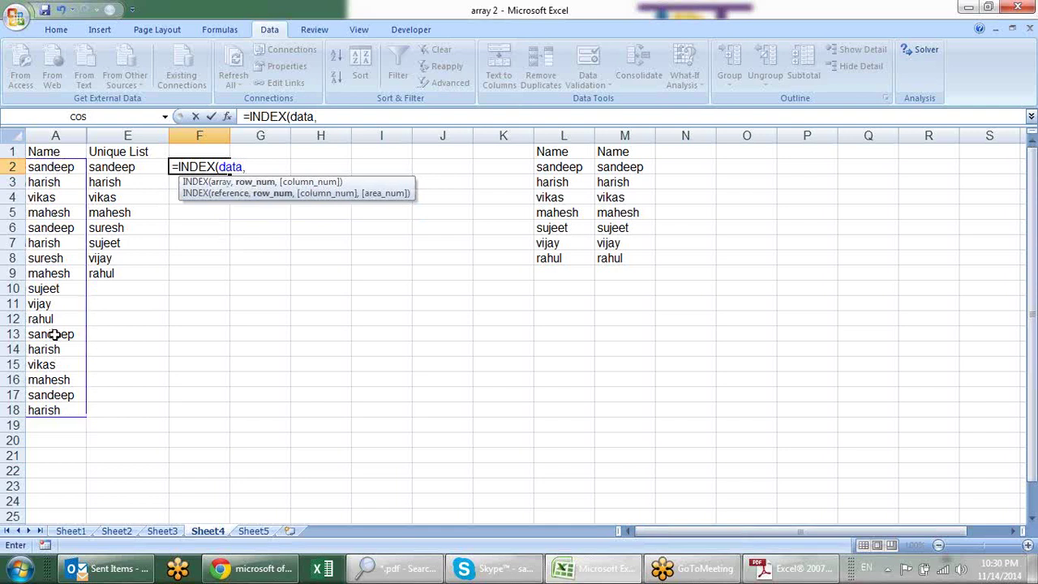
text(ma)
key(Tab)
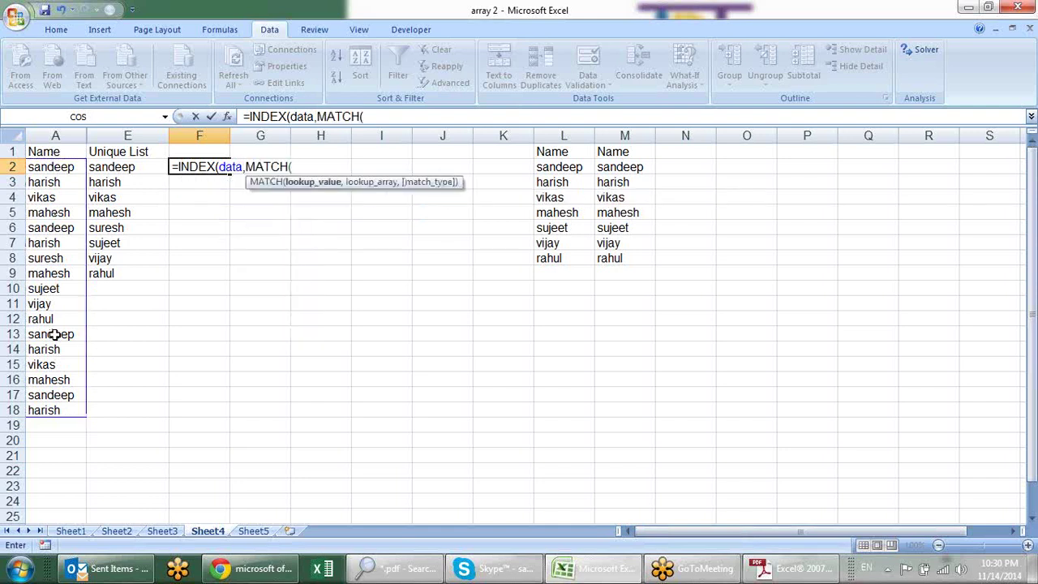
text(0,)
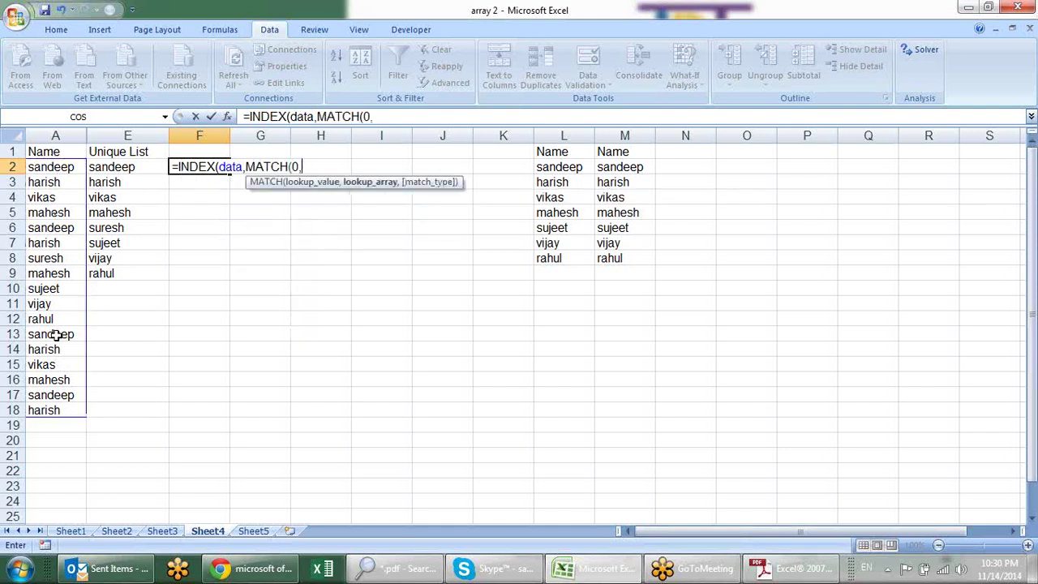
text(coun)
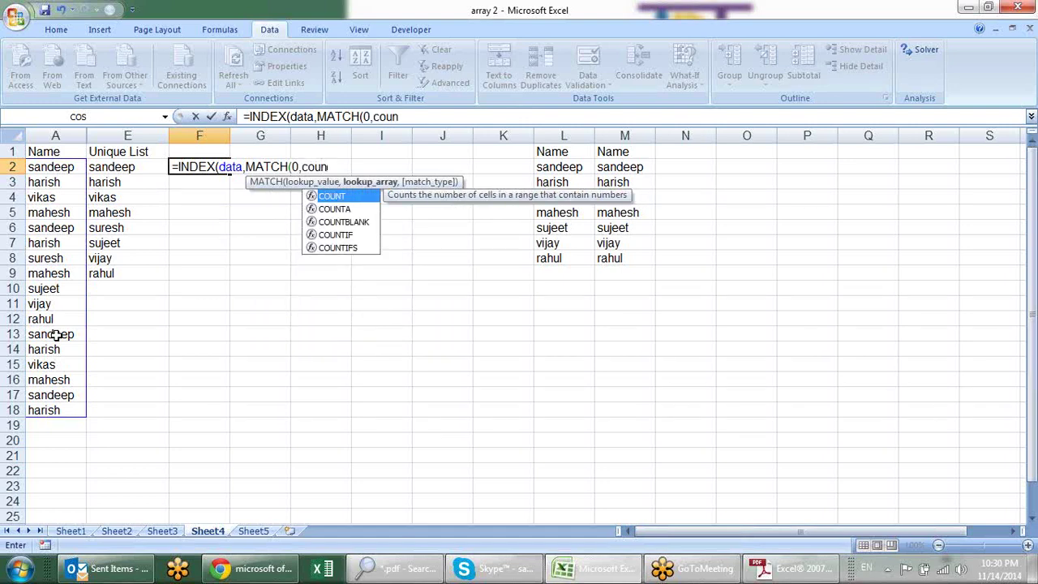
text(ti)
key(Tab)
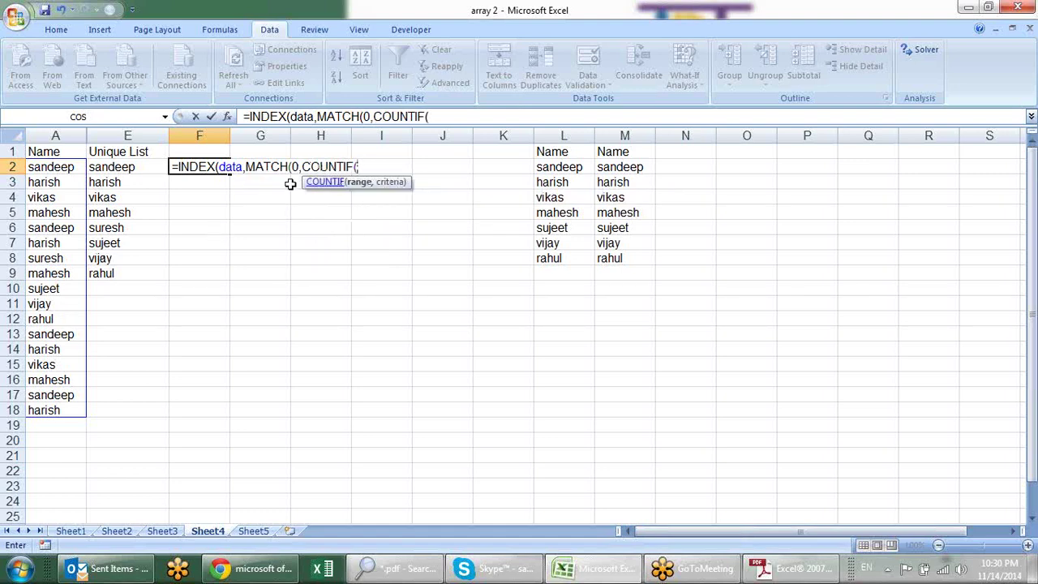
Set the COUNTIF range to $F$1:F1 with only the first cell locked.
click(141, 150)
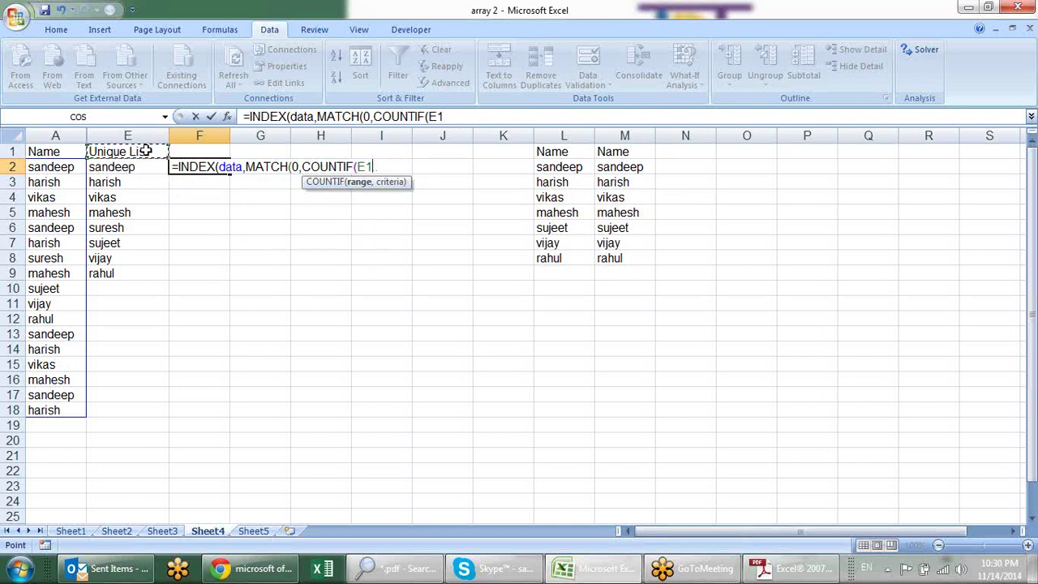
click(187, 148)
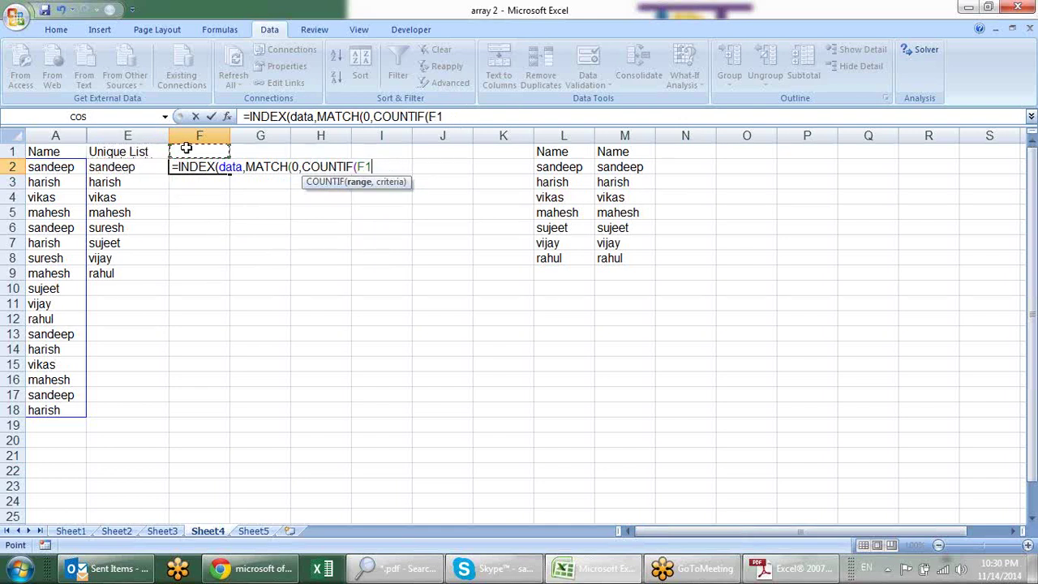
key(F8)
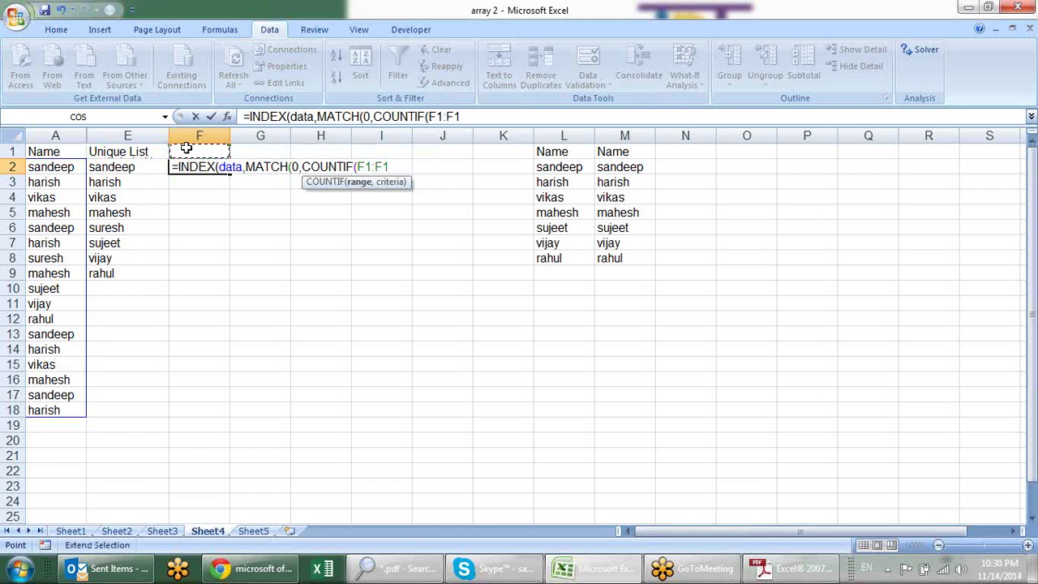
drag(357, 166, 424, 173)
key(F4)
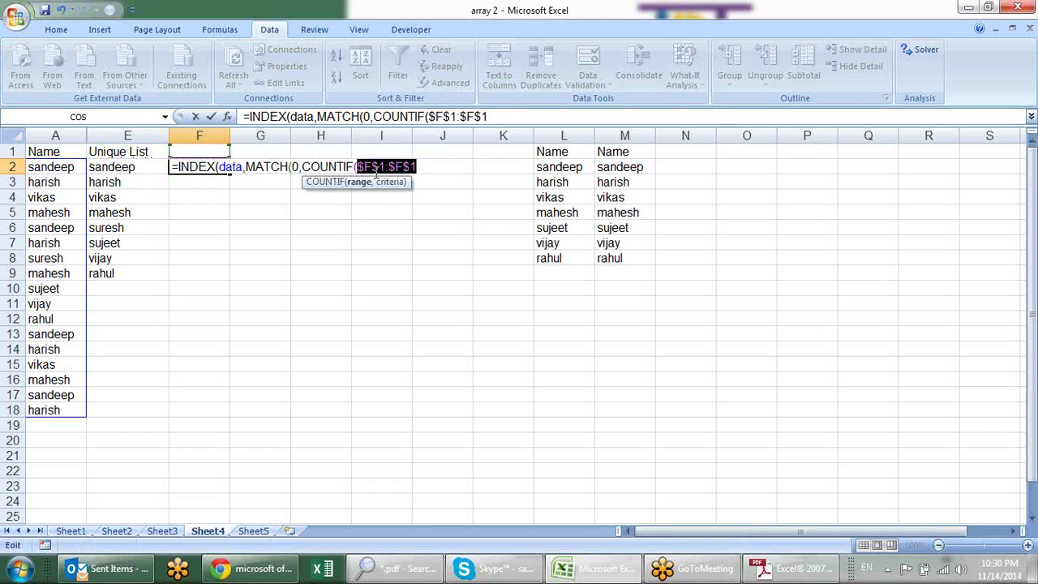
key(F4)
key(F4)
key(F4)
click(370, 167)
key(F4)
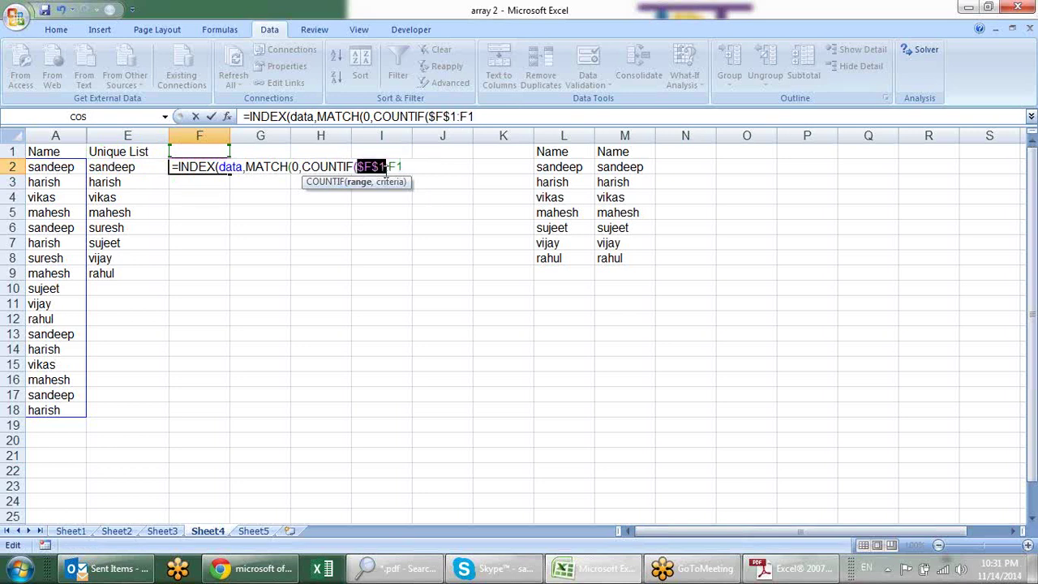
Finish the formula with ,data),0)) and evaluate the COUNTIF part with F9.
click(410, 165)
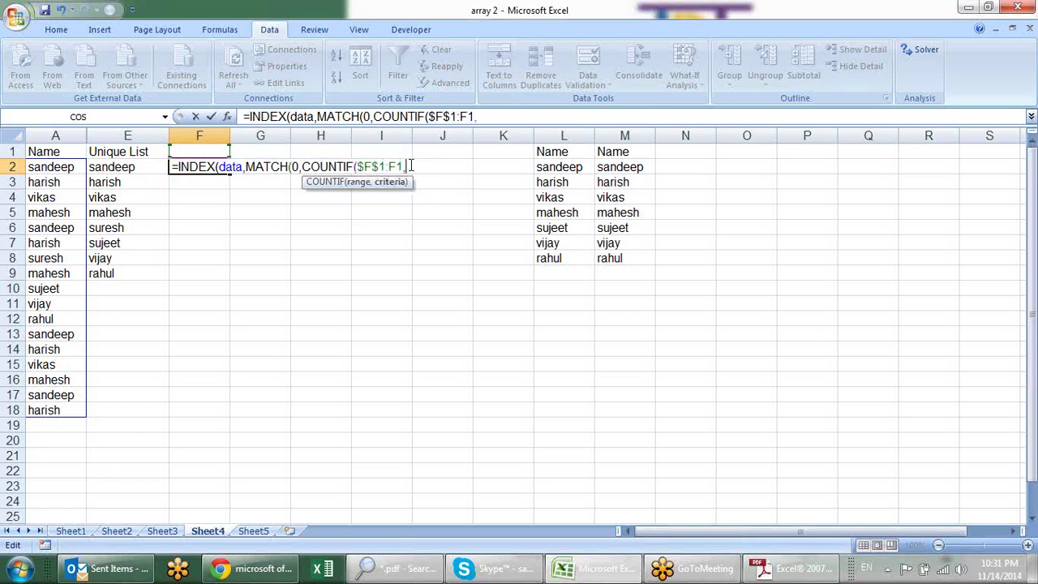
text(,)
mouse_move(62, 167)
mouse_down()
mouse_move(32, 225)
mouse_move(52, 405)
mouse_up()
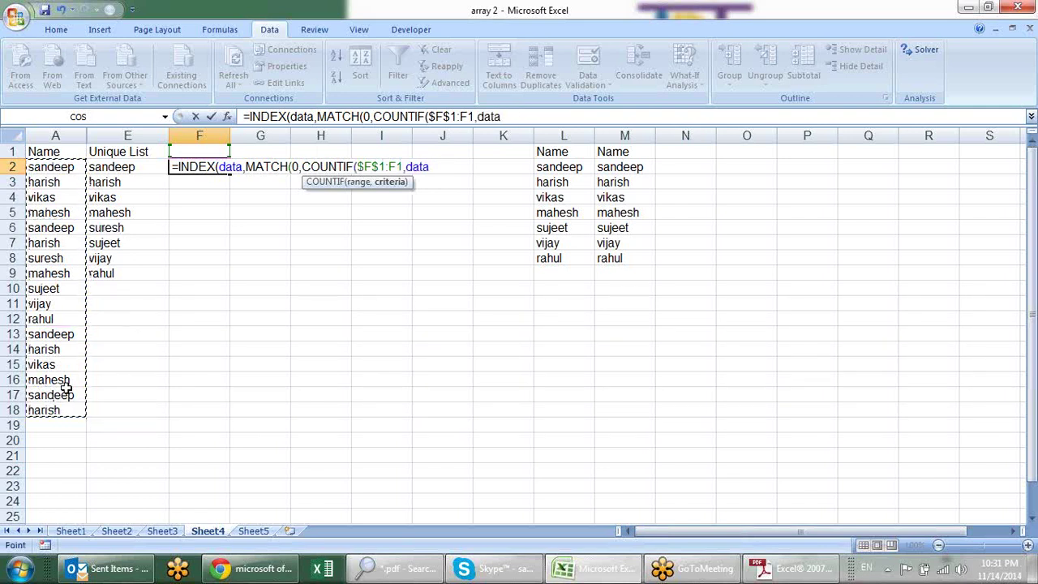
text())
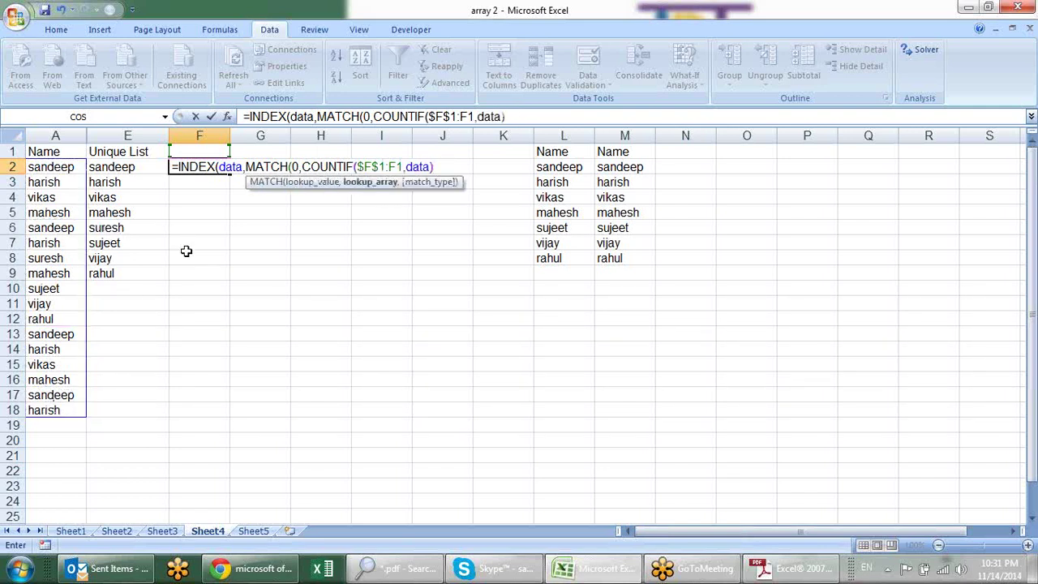
text(,0)
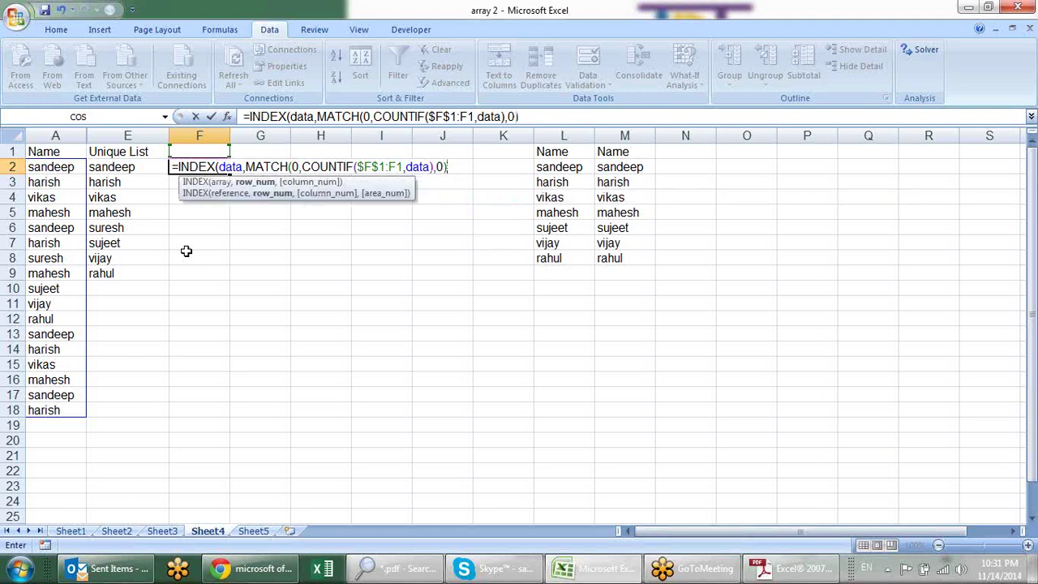
text())
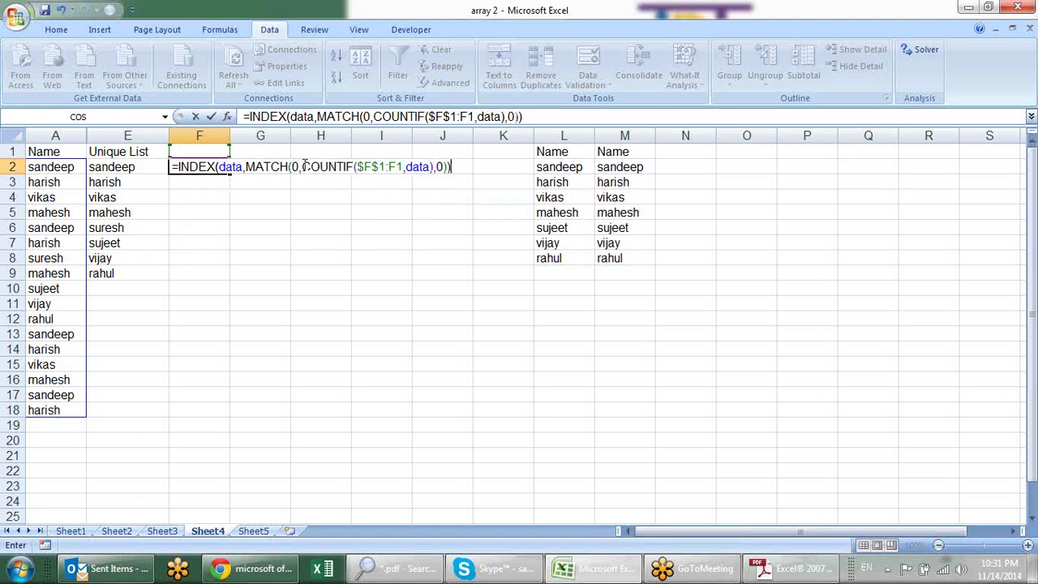
drag(303, 166, 436, 166)
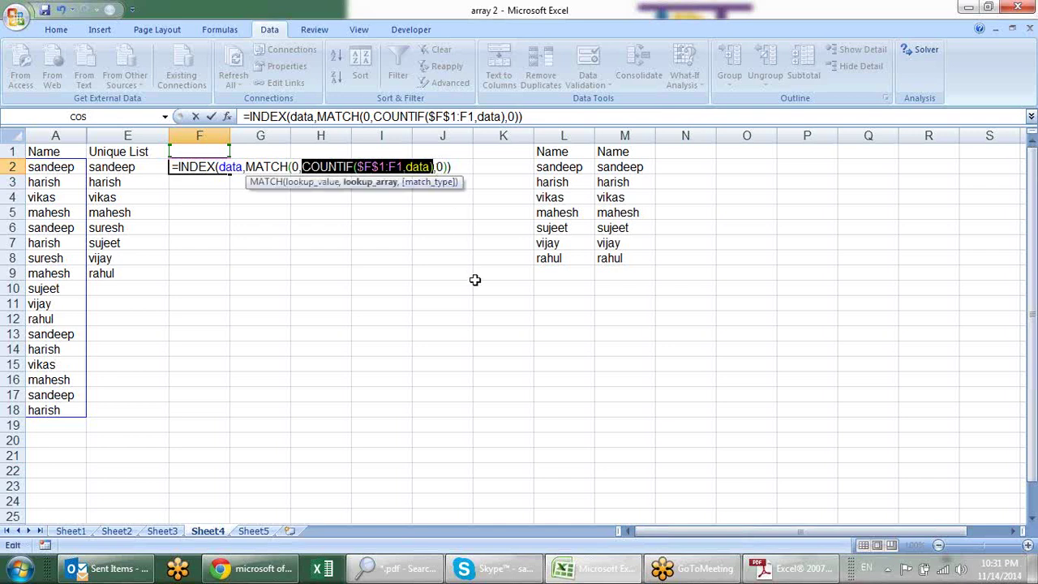
key(F9)
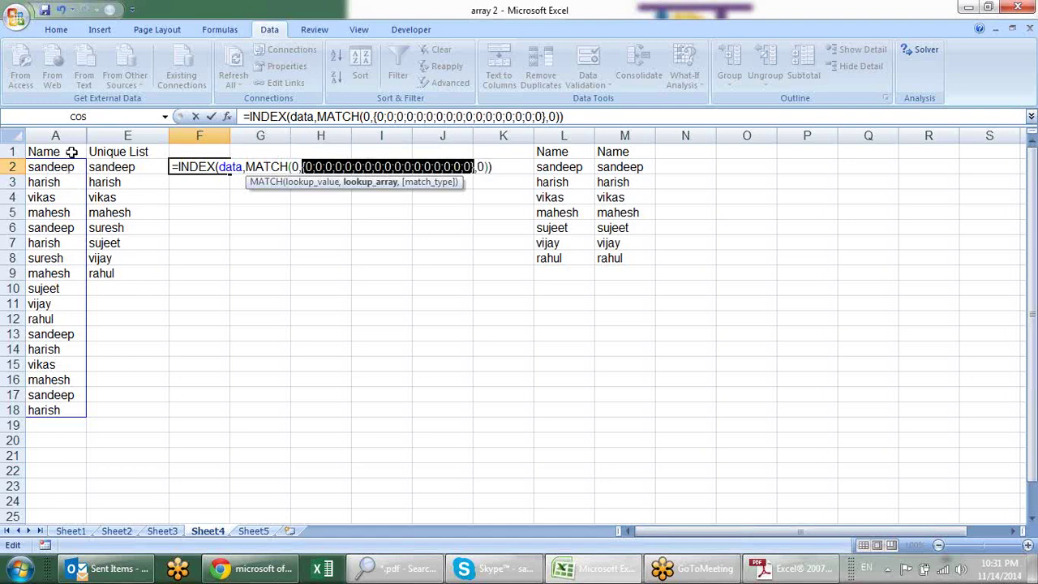
Discard the unfinished F2 formula, leaving F2 empty.
key(Escape)
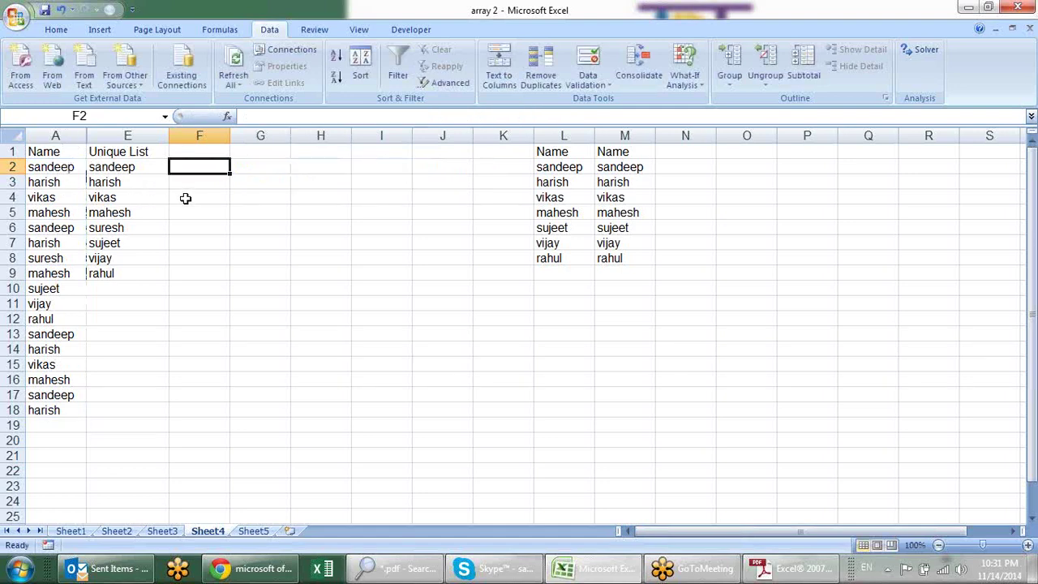
click(156, 184)
key(F2)
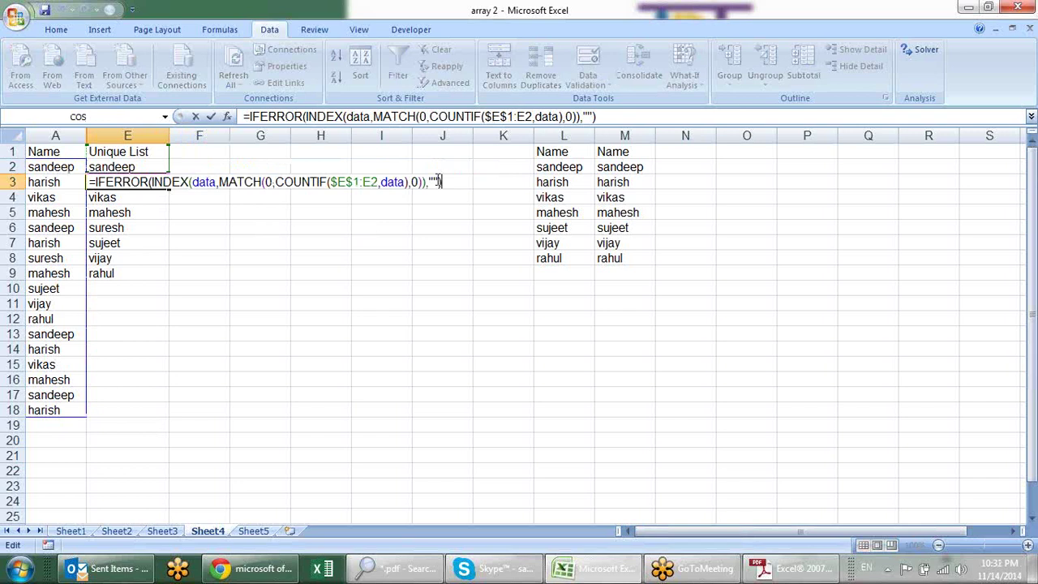
click(277, 172)
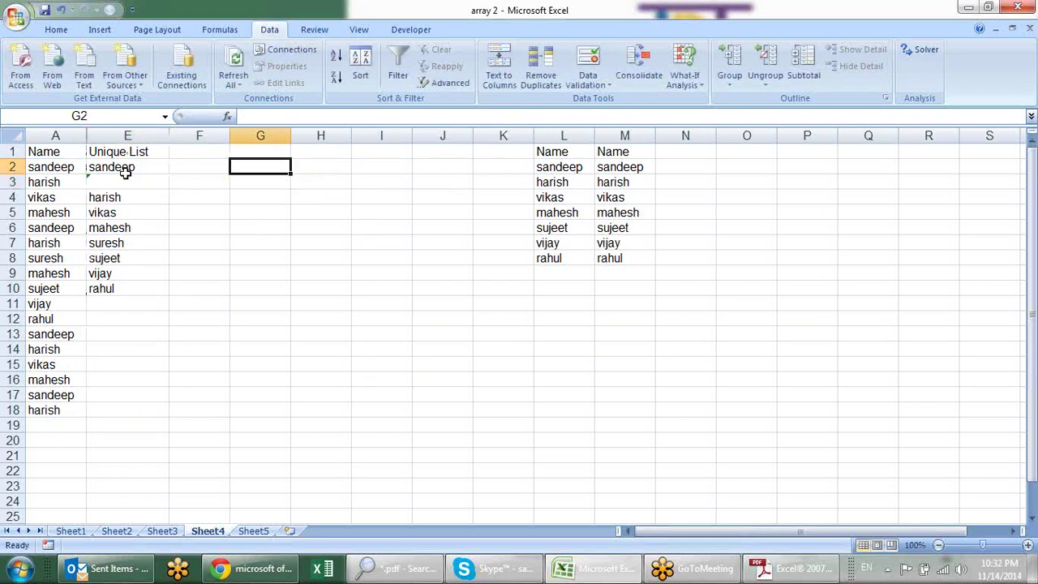
key(ctrl+z)
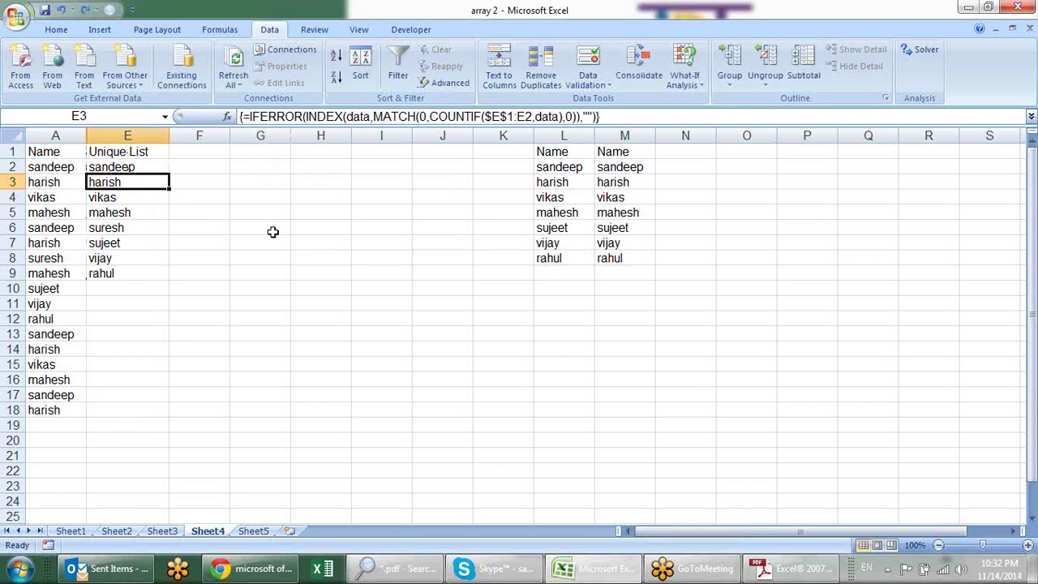
key(F2)
key(Left)
key(Left)
key(Left)
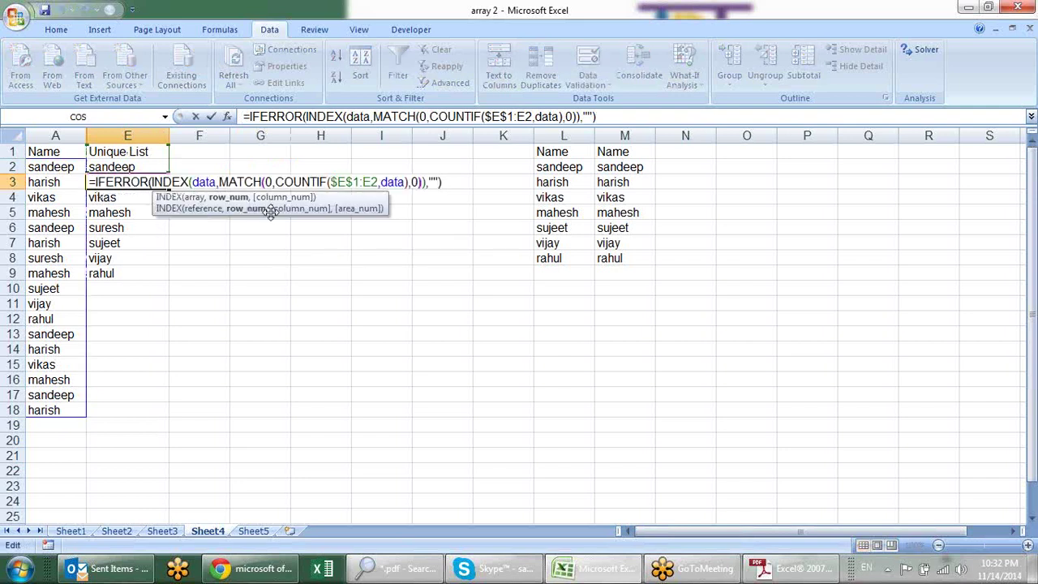
key(Left)
key(Left)
key(Left)
key(Right)
key(Right)
key(Right)
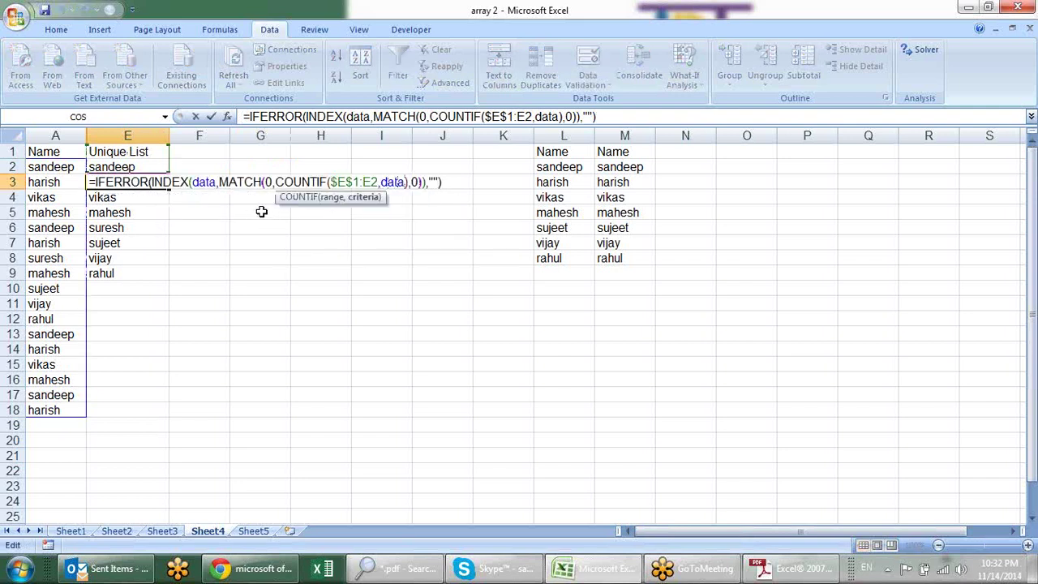
key(shift+Left)
key(shift+Left)
key(shift+Left)
key(shift+Left)
key(shift+Left)
key(shift+Left)
key(shift+Left)
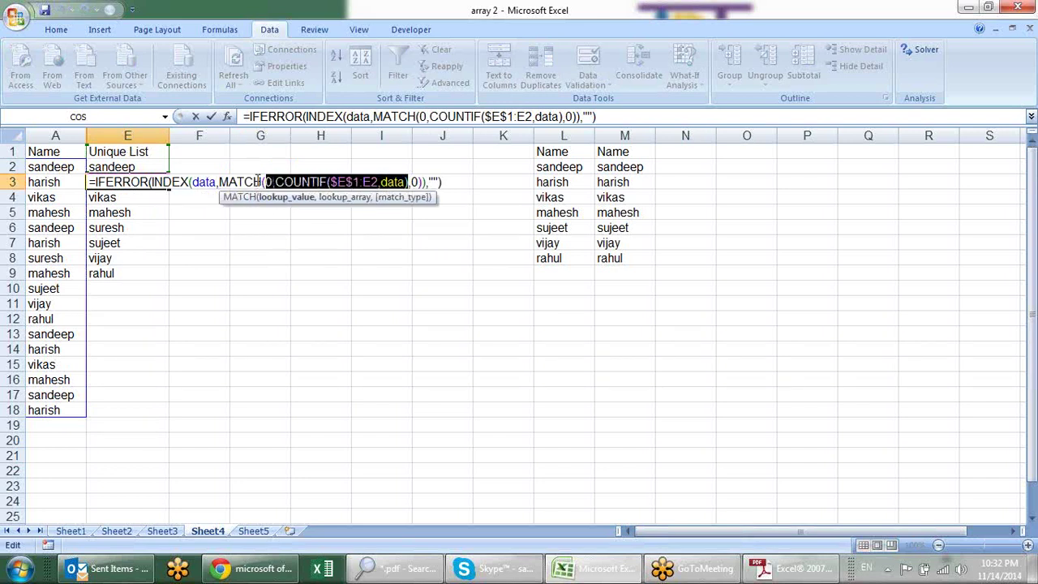
key(shift+Right)
key(F9)
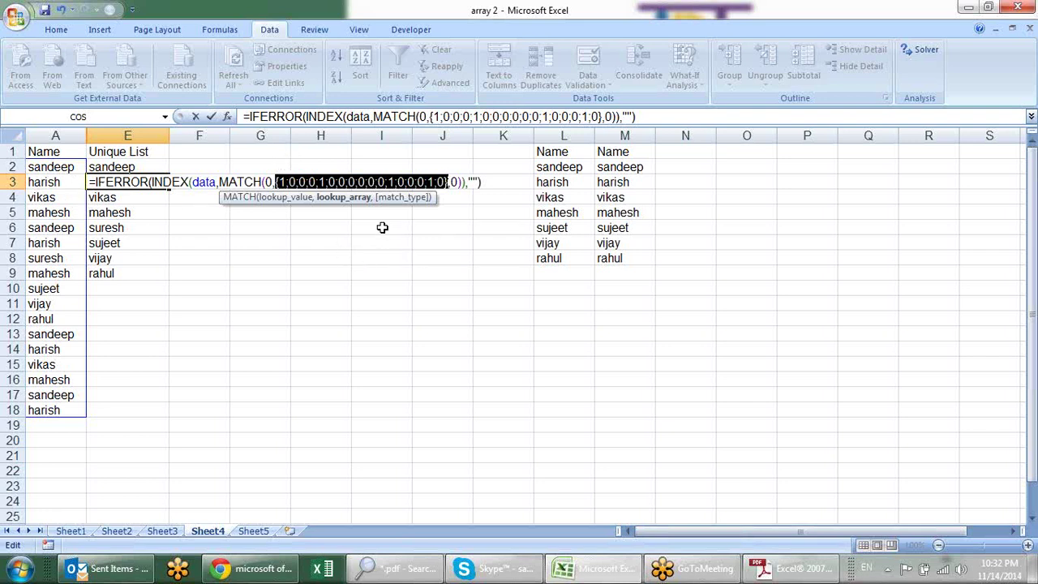
key(Escape)
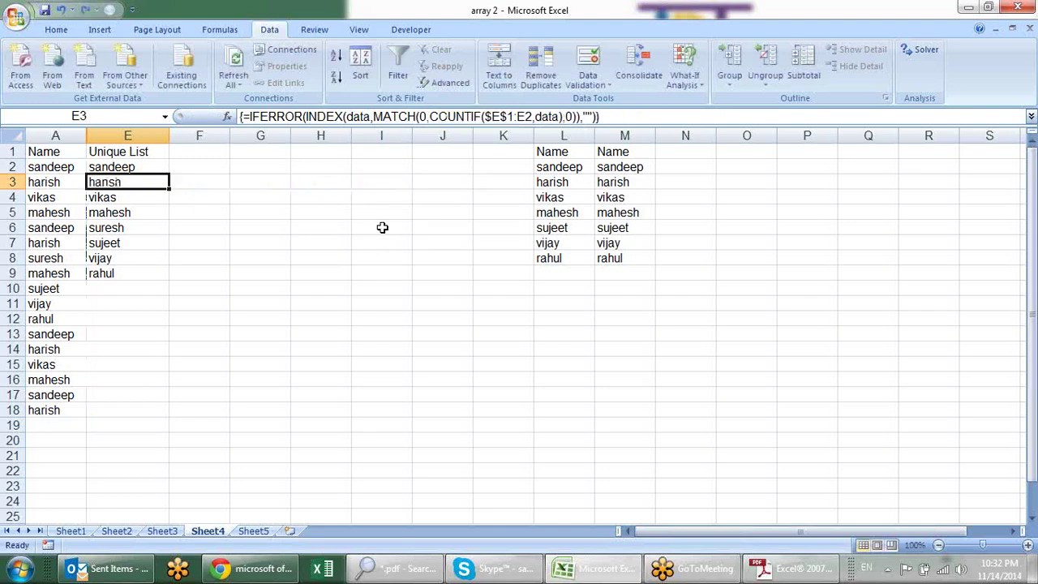
key(Down)
key(F2)
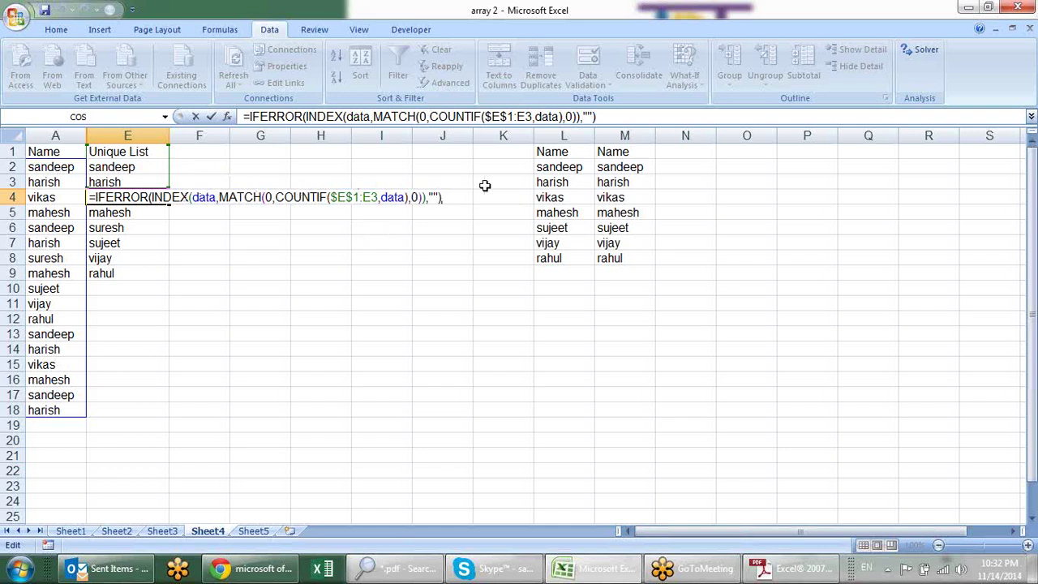
Evaluate COUNTIF($E$1:E3,data) in E4's formula with F9, then cancel to keep it unchanged.
key(Left)
key(Left)
key(Left)
key(Left)
key(Left)
key(Left)
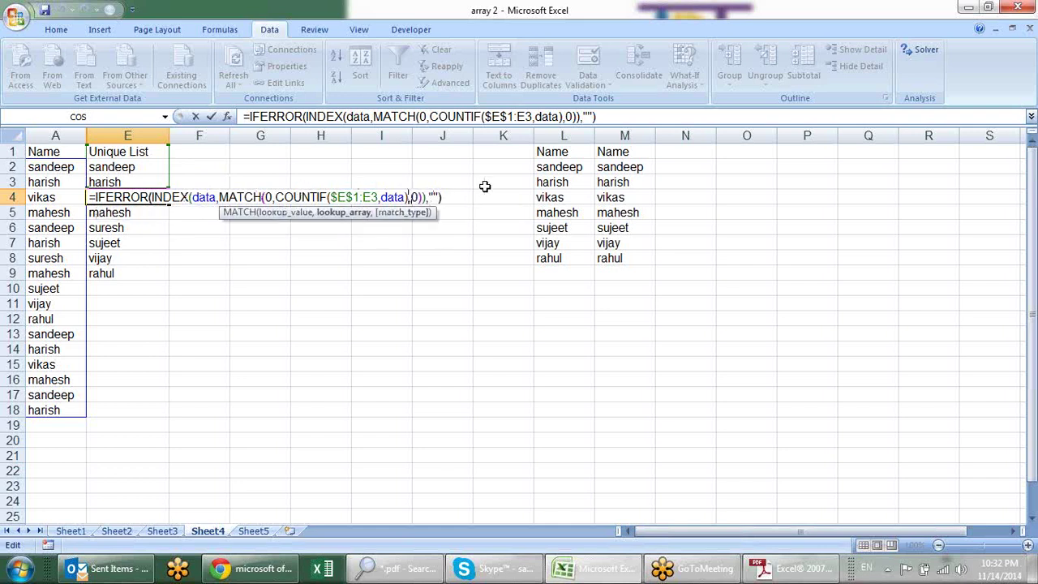
key(shift+Left)
key(shift+Left)
key(shift+Left)
key(shift+Left)
key(shift+Left)
key(shift+Left)
key(shift+Left)
key(shift+Left)
key(shift+Left)
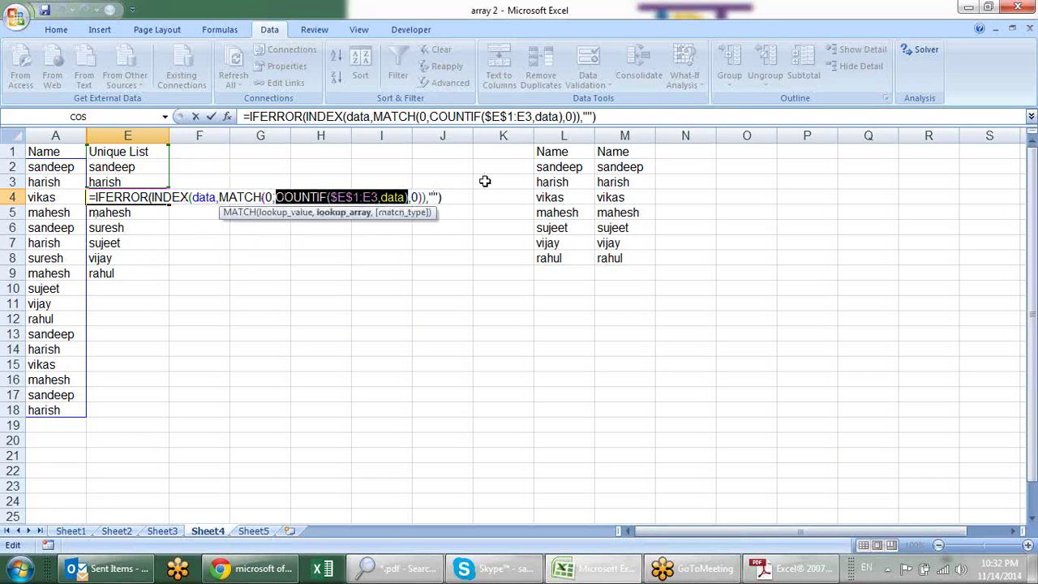
key(F9)
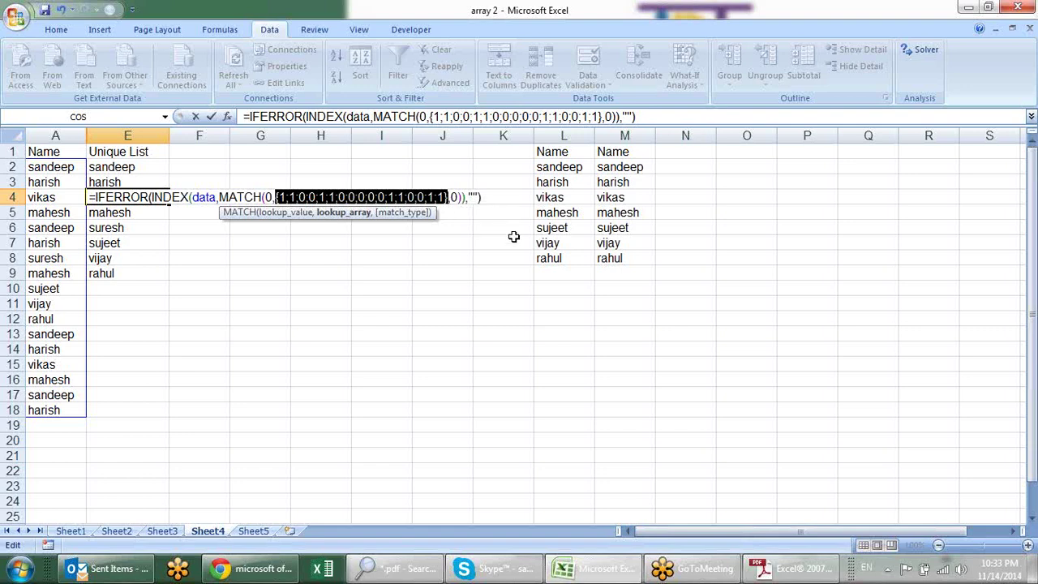
key(Escape)
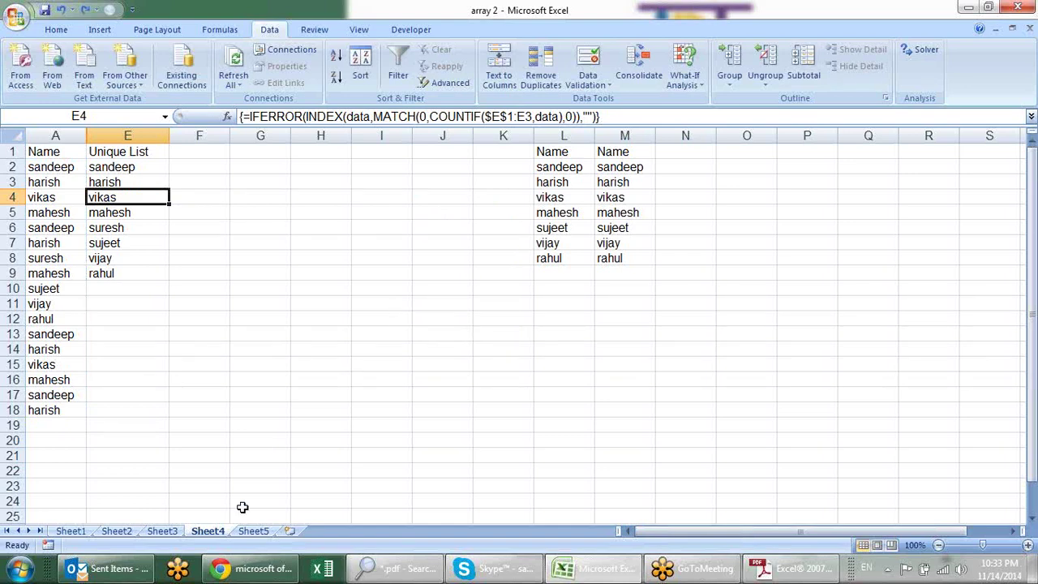
click(252, 531)
click(208, 531)
click(162, 531)
click(116, 531)
click(71, 531)
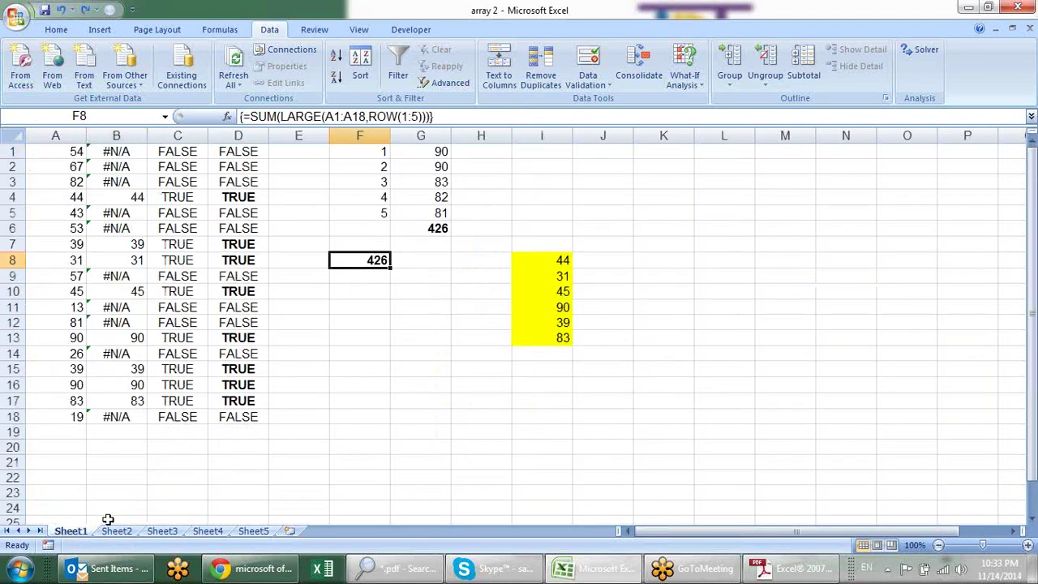
click(118, 531)
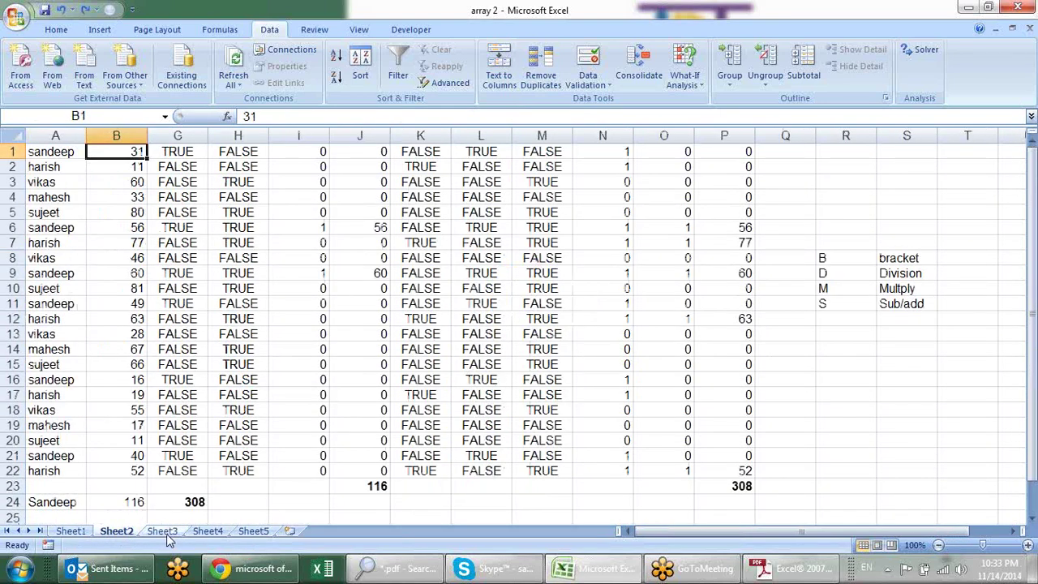
click(165, 531)
click(205, 531)
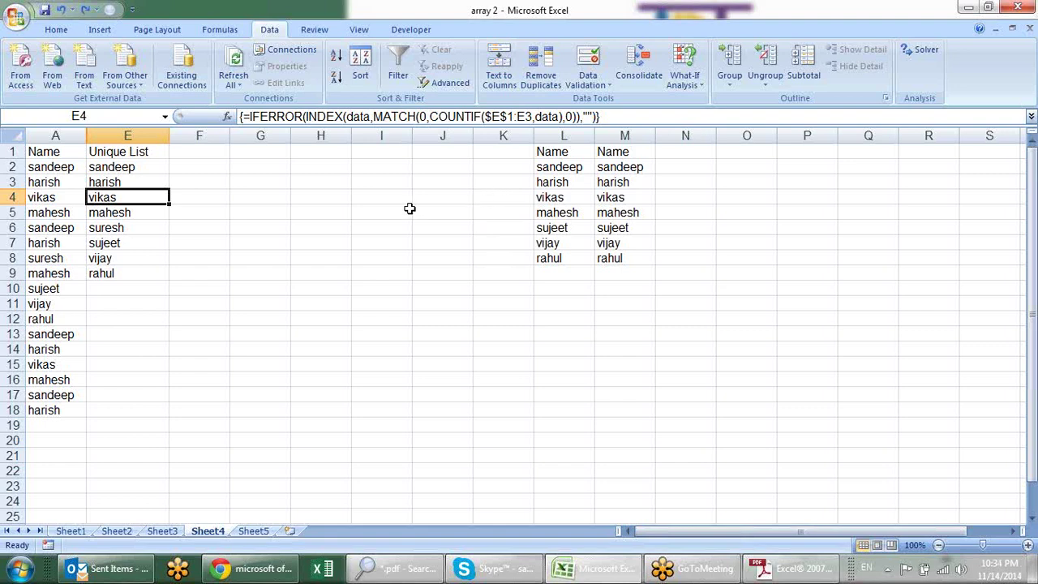
click(260, 570)
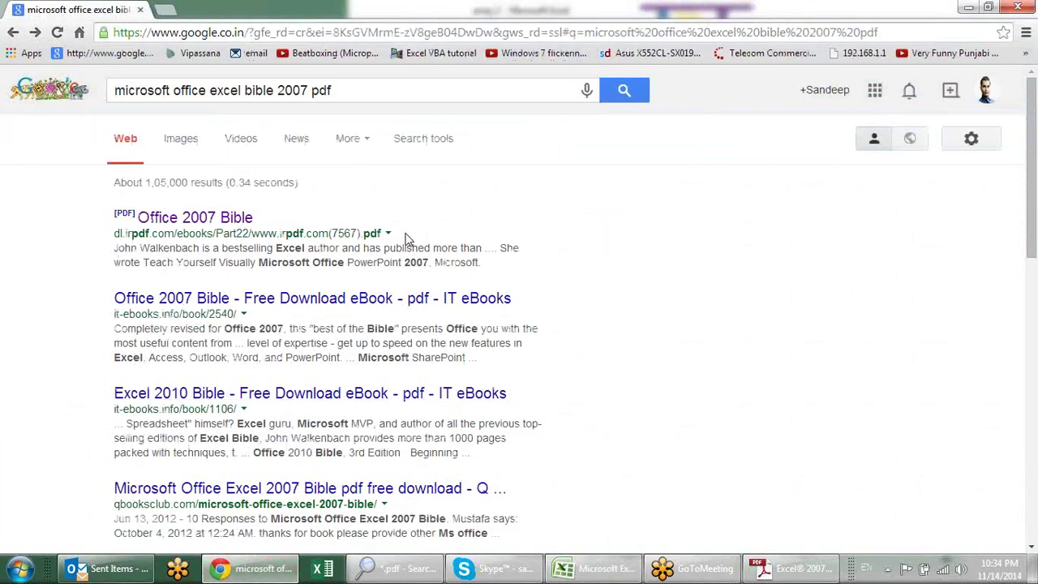
Go to techonthenet.com in Chrome and browse its home page.
click(363, 37)
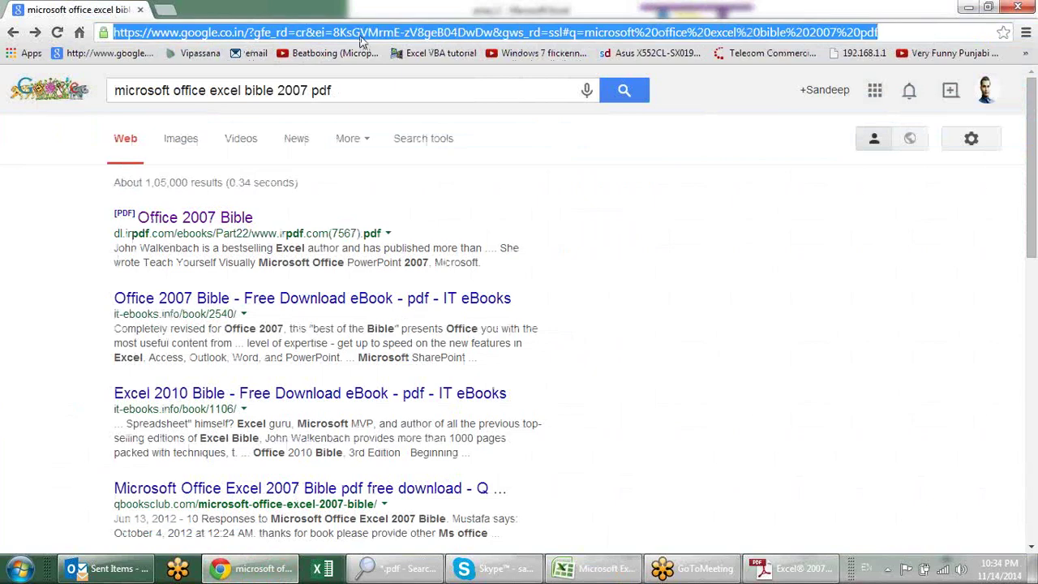
text(te)
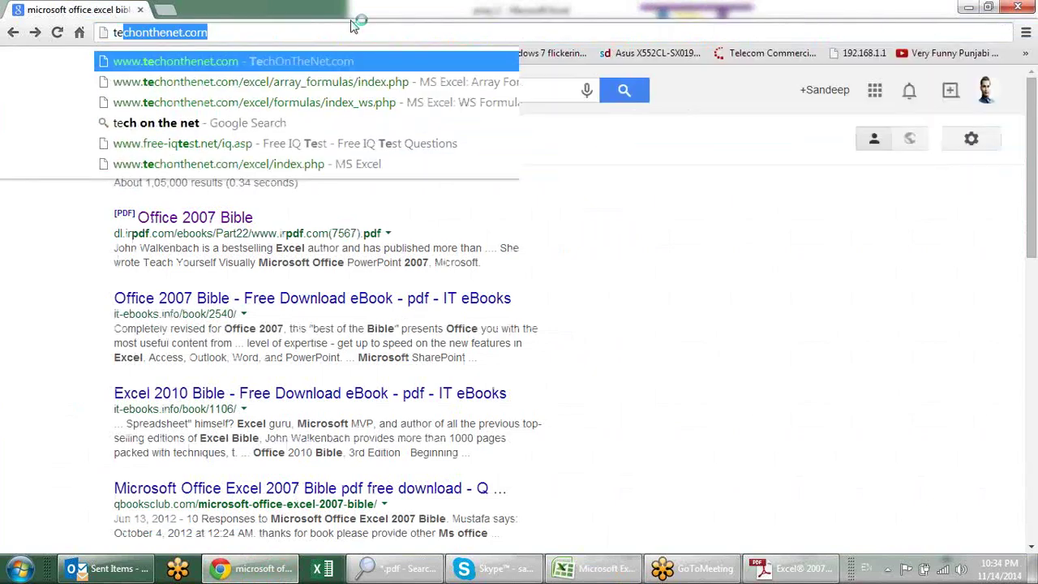
key(Return)
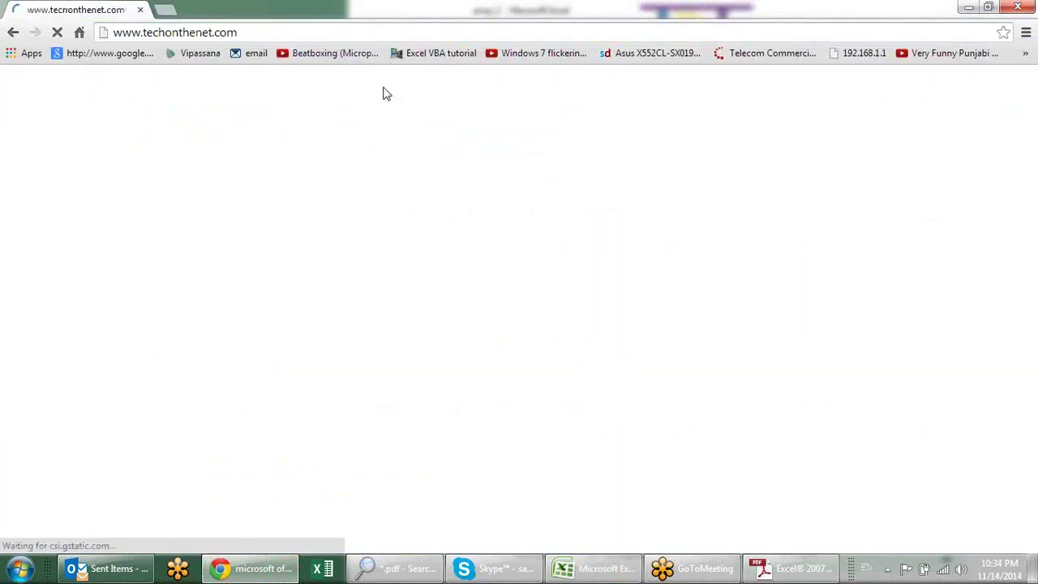
scroll(375, 301, down, 4)
scroll(375, 301, down, 5)
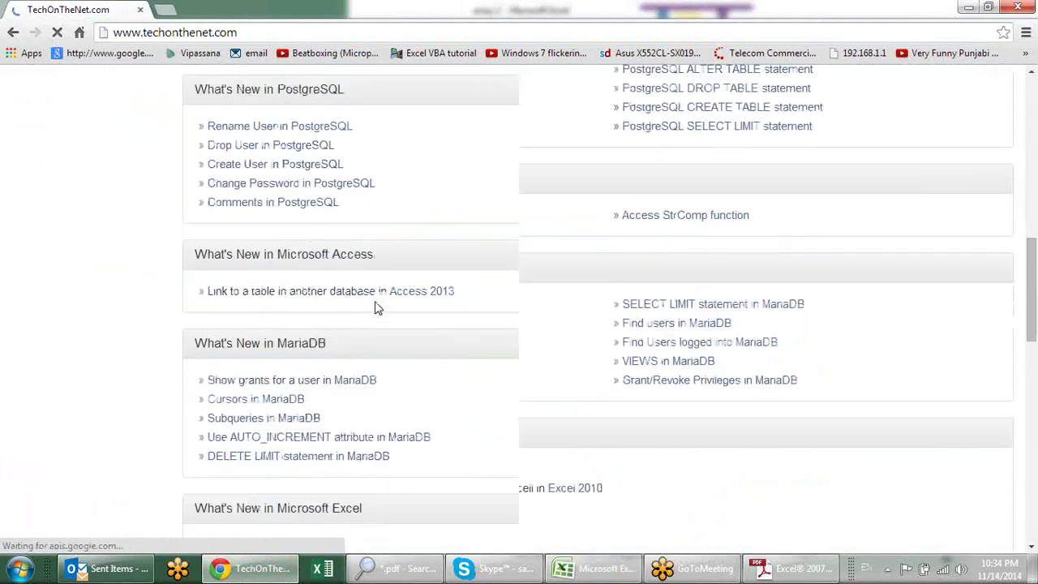
scroll(378, 304, down, 4)
scroll(378, 303, down, 4)
scroll(394, 289, down, 3)
scroll(394, 289, up, 3)
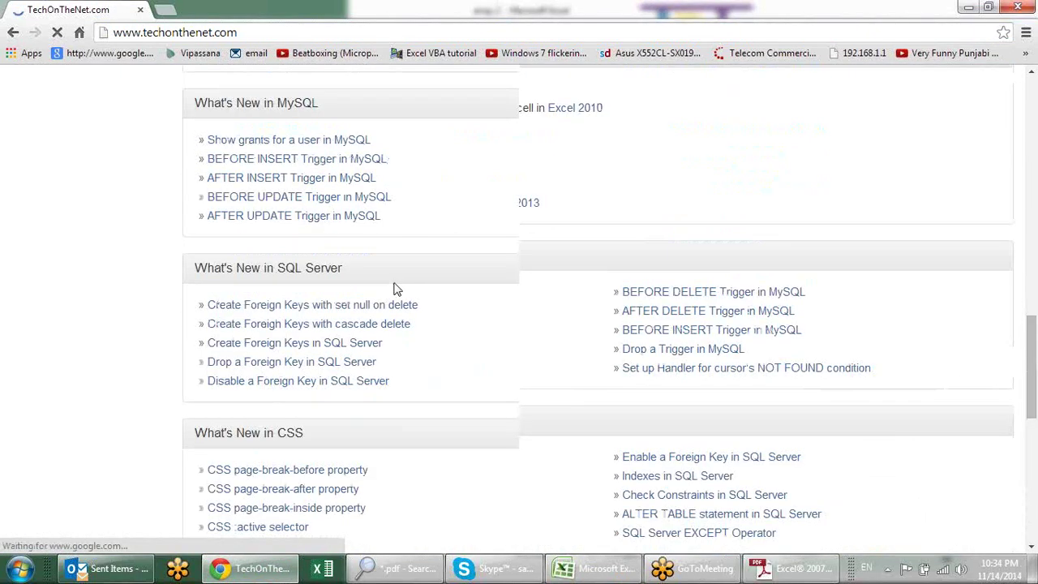
scroll(394, 289, up, 4)
scroll(394, 290, up, 6)
scroll(381, 288, up, 8)
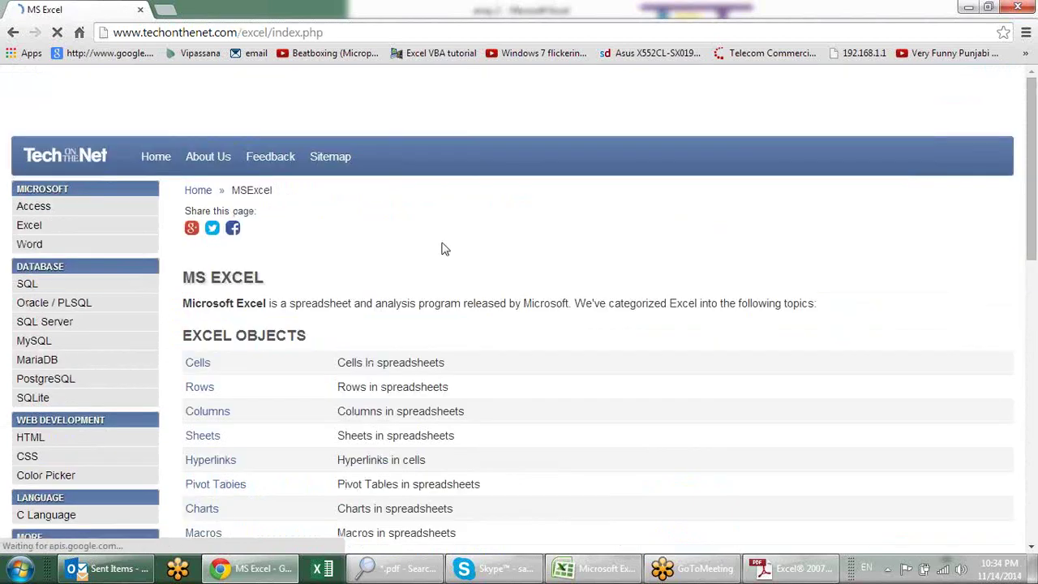
scroll(454, 275, down, 4)
Open the Excel Array Formulas page, skim it, and minimize Chrome.
click(233, 438)
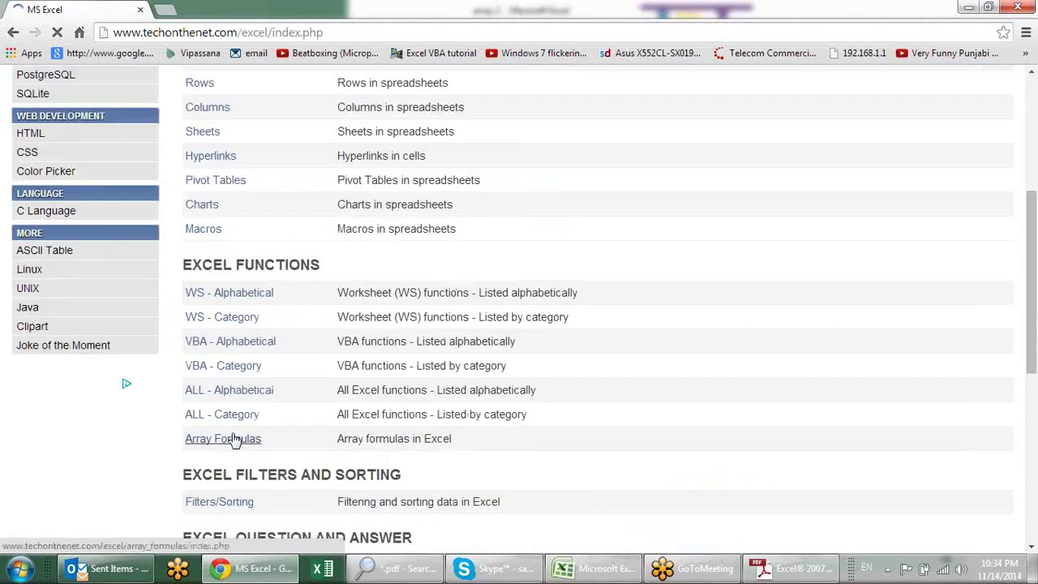
scroll(414, 252, down, 2)
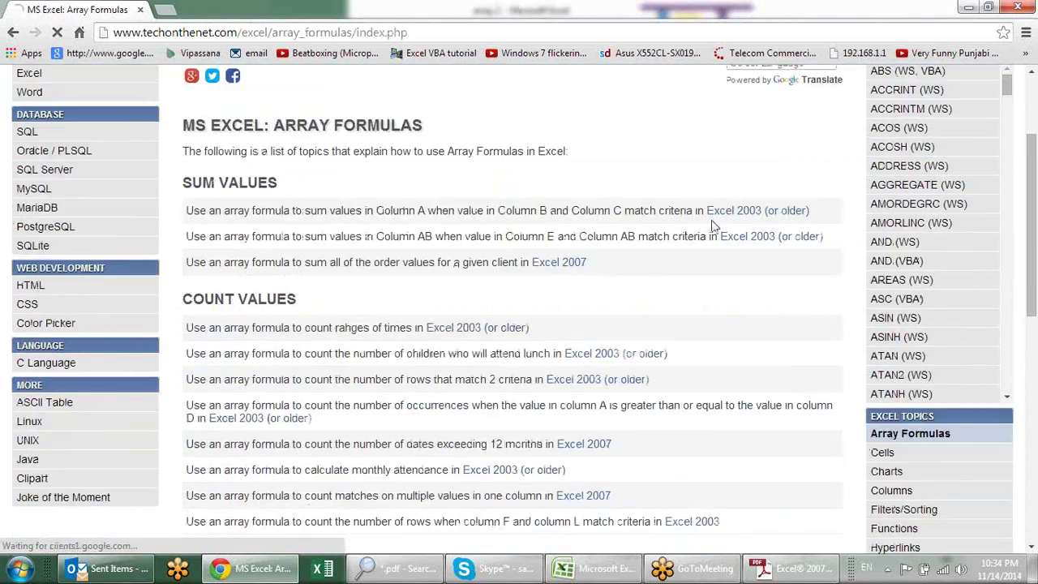
scroll(641, 389, down, 1)
scroll(592, 394, down, 2)
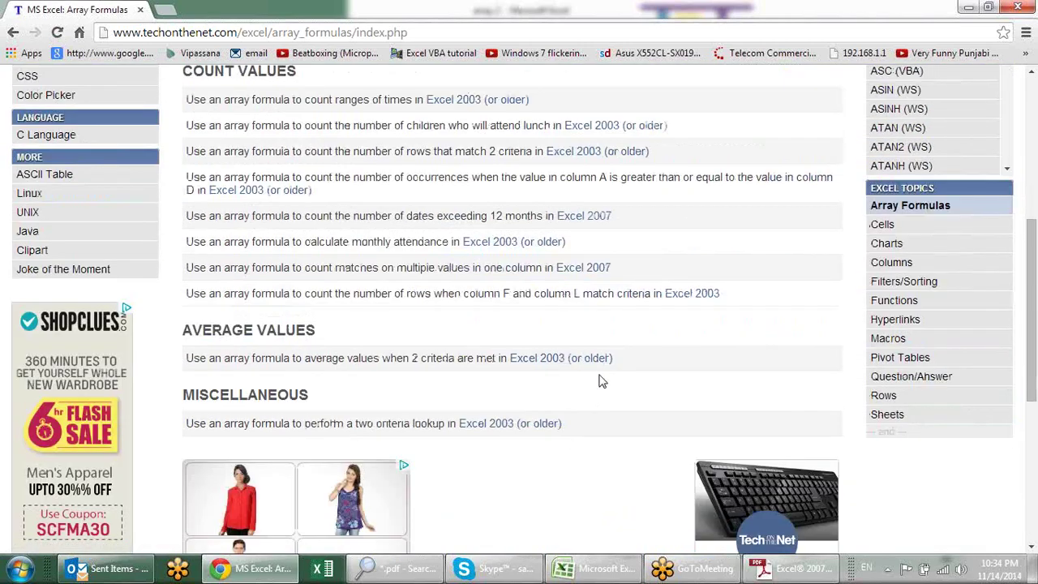
scroll(600, 377, up, 3)
scroll(606, 373, up, 1)
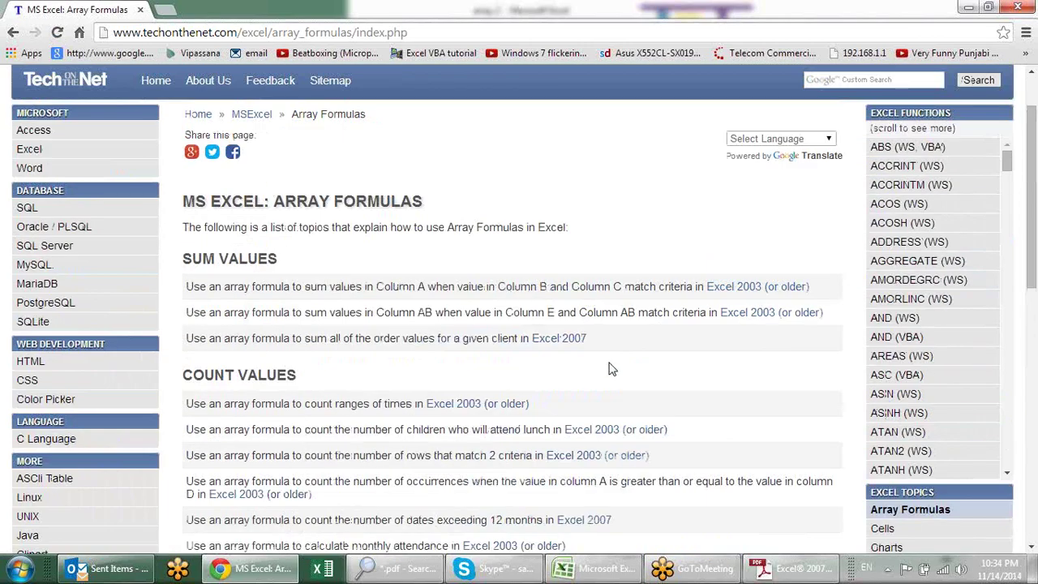
click(967, 10)
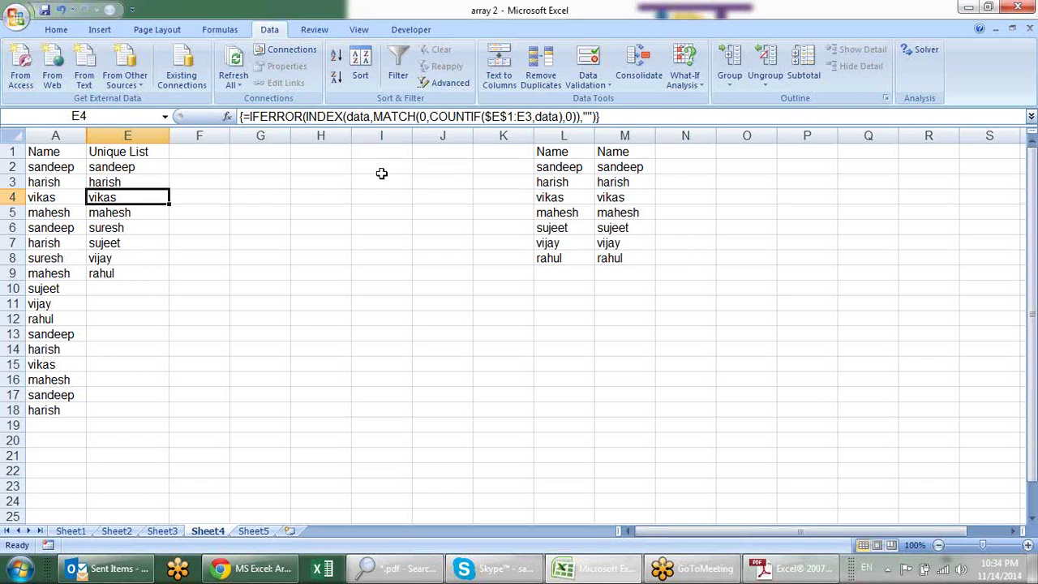
After a trial entry 'h', enter 'har' in cell I3.
drag(381, 179, 373, 162)
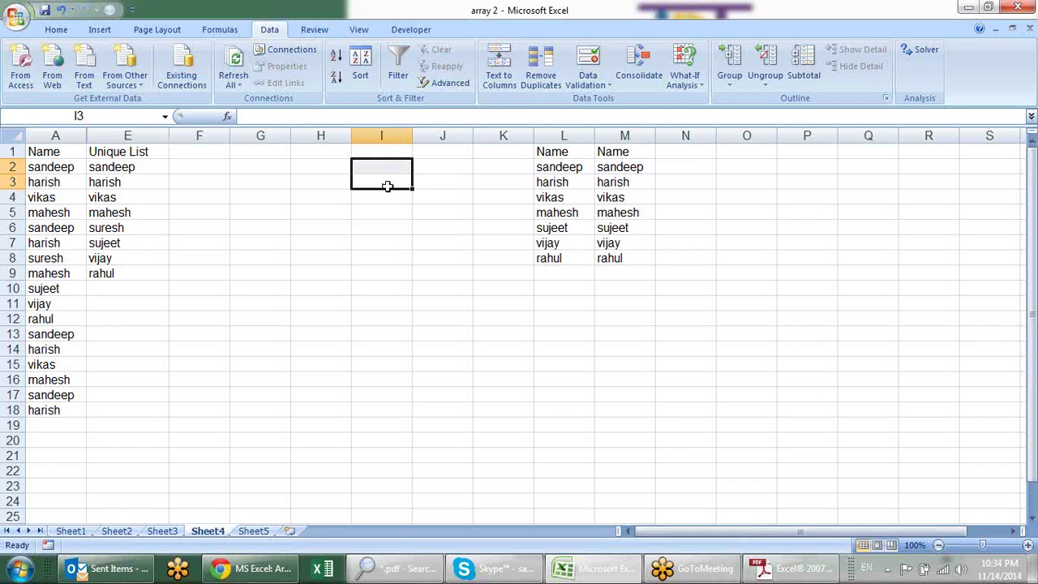
click(418, 183)
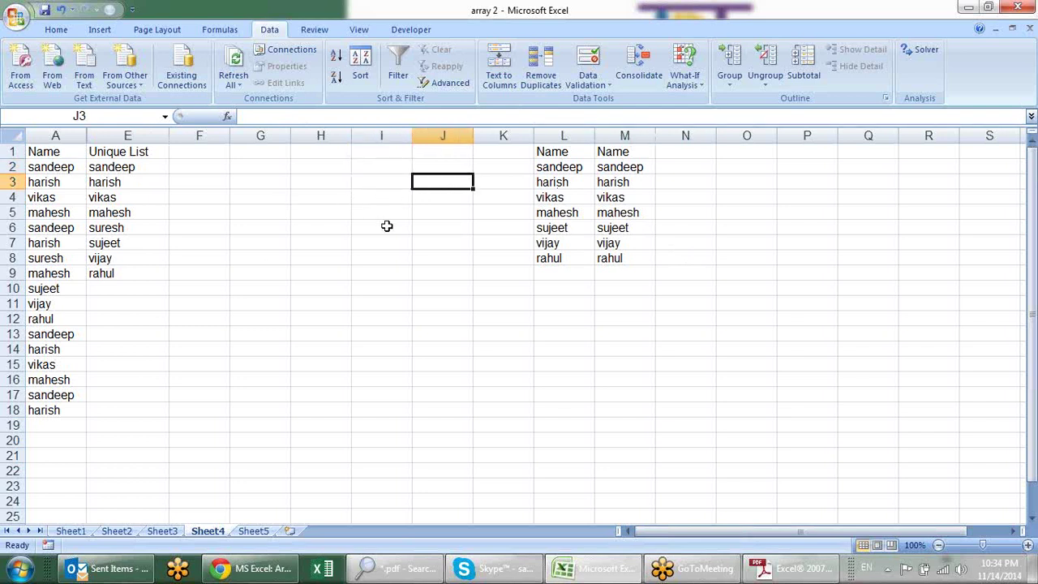
click(398, 182)
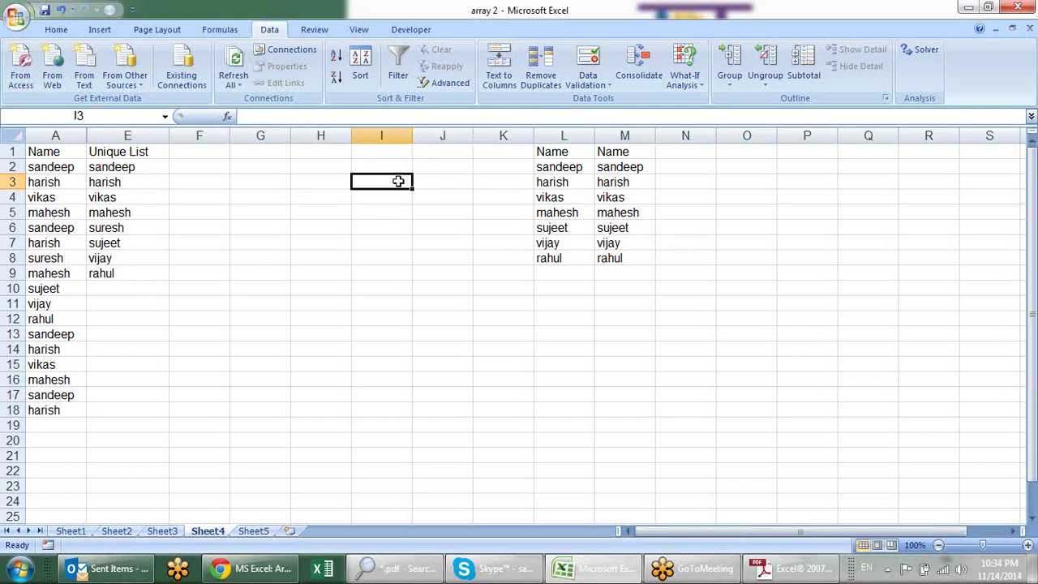
text(h)
key(Return)
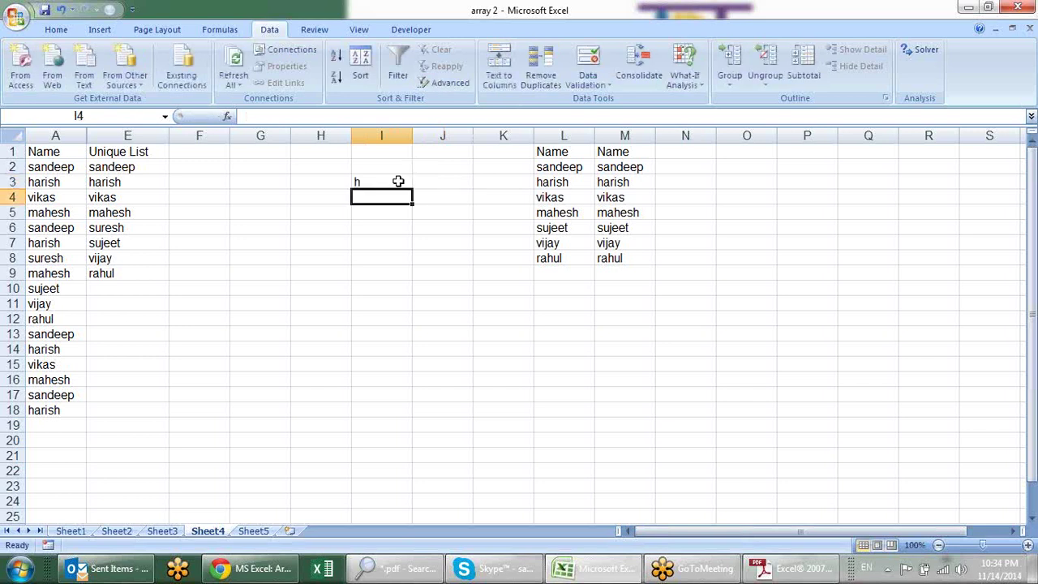
click(398, 182)
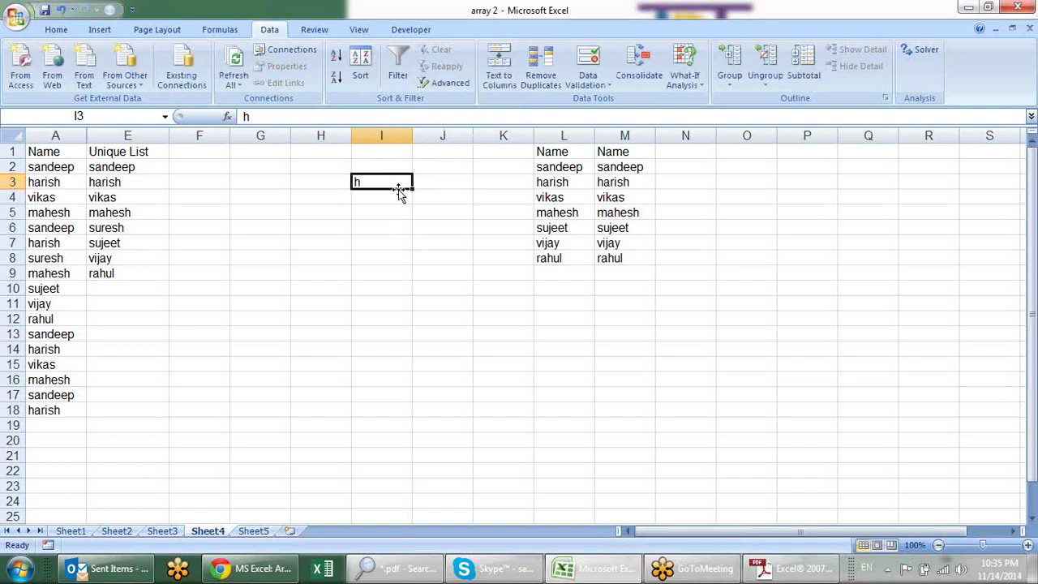
text(har)
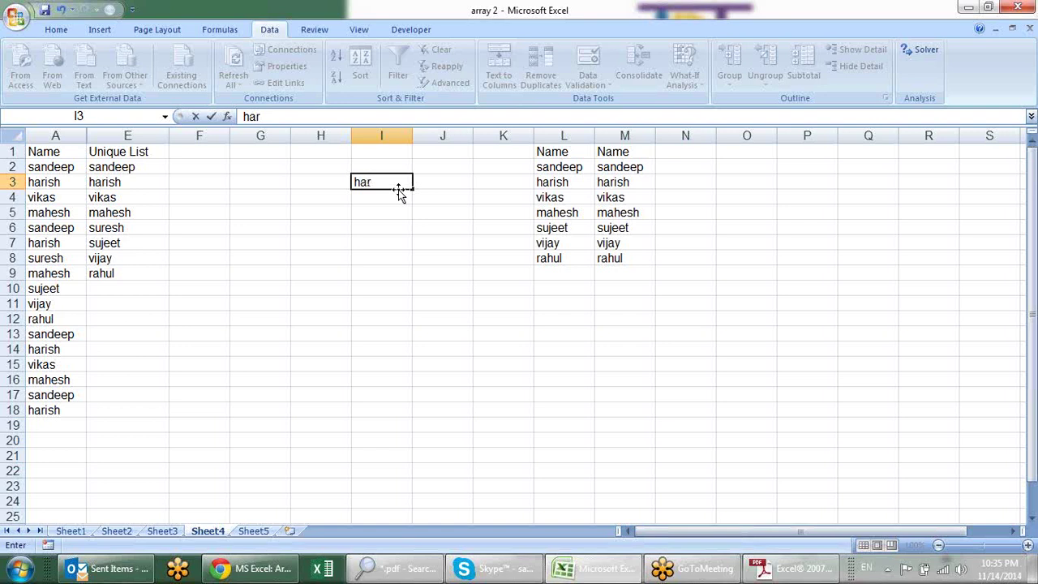
key(Return)
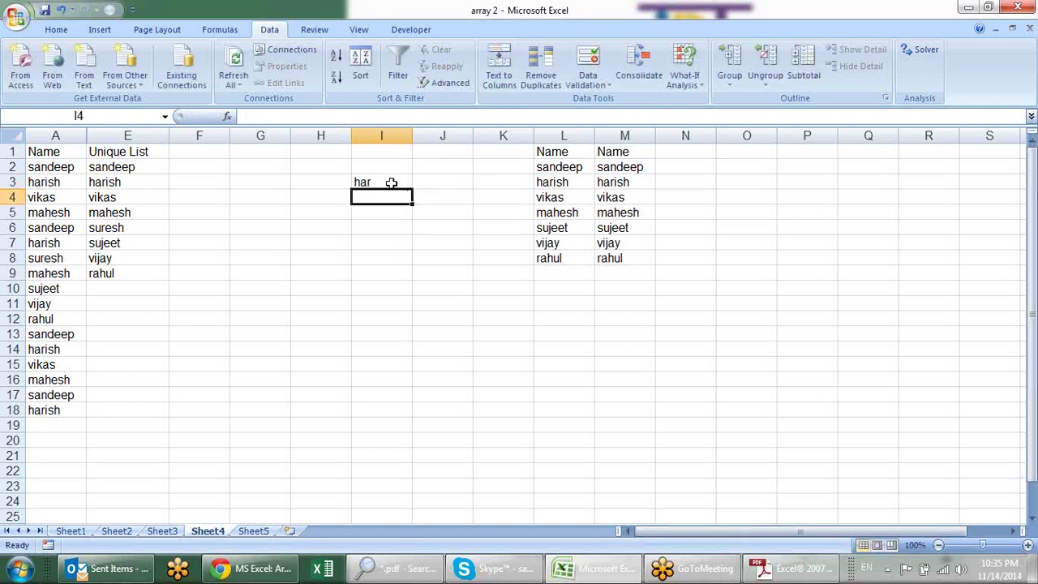
click(390, 183)
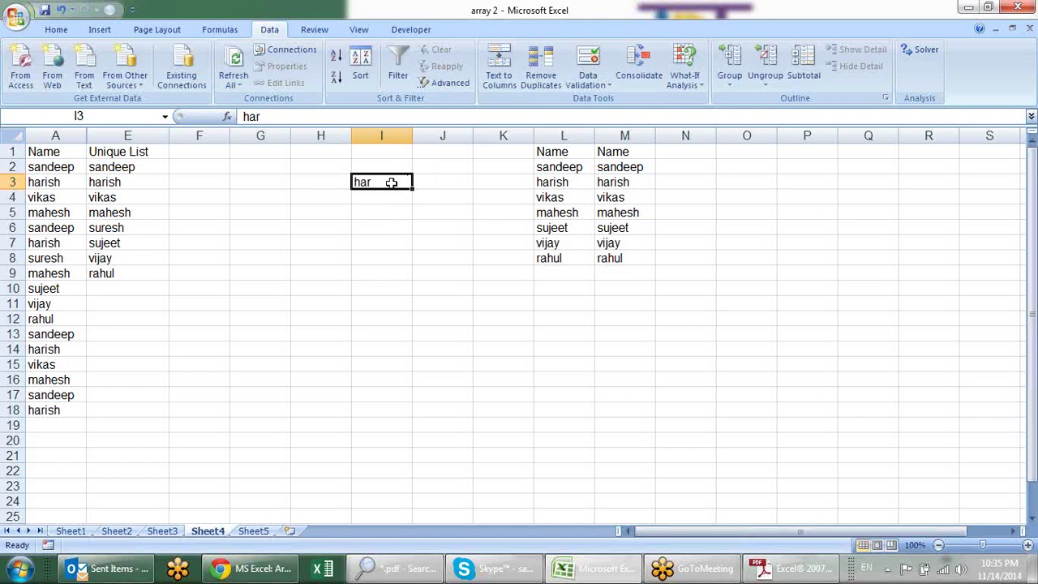
Open youtube.com in a new Chrome tab.
click(287, 567)
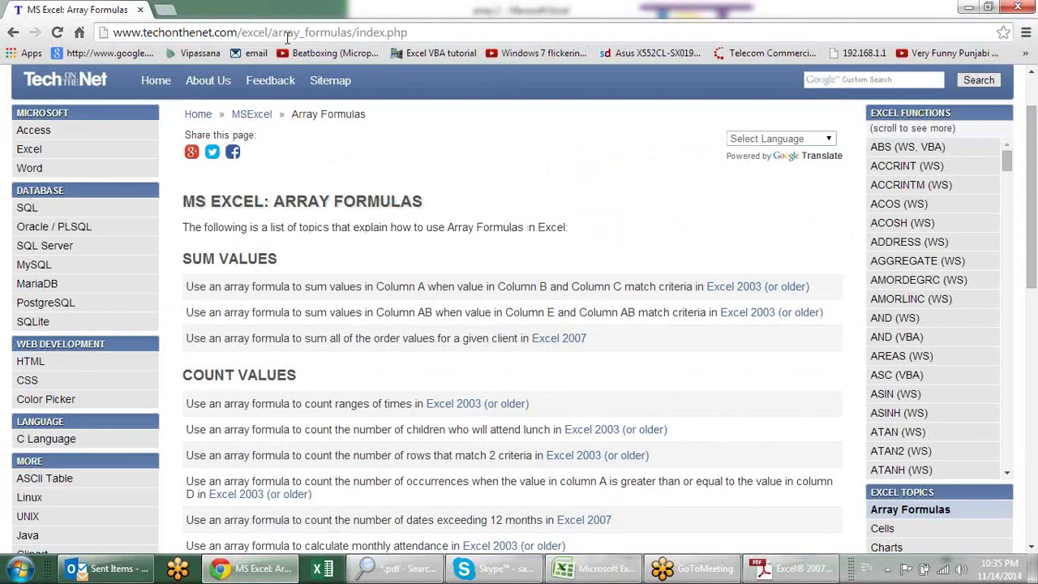
click(165, 10)
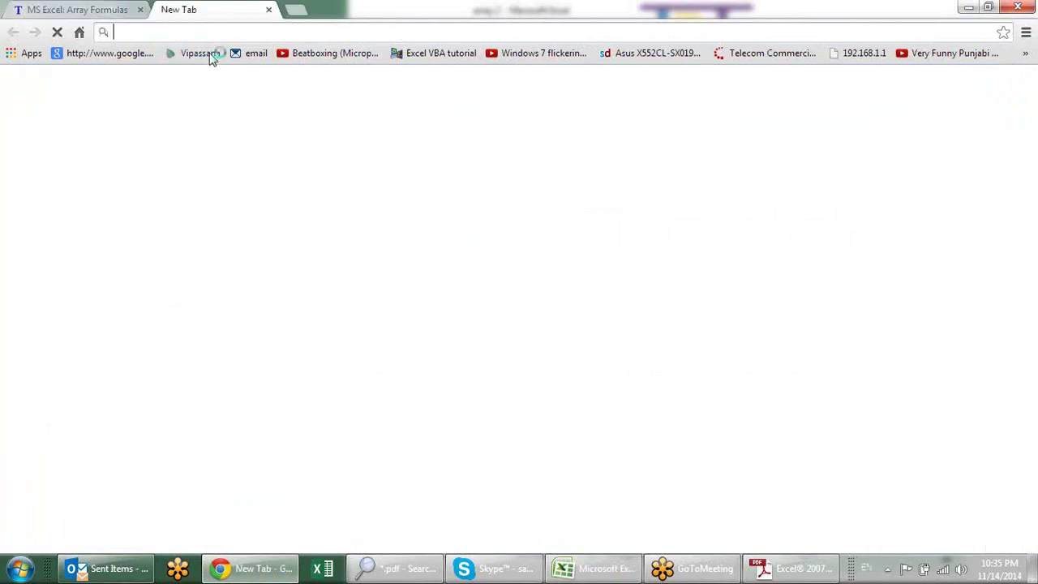
text(youtube.com)
key(Return)
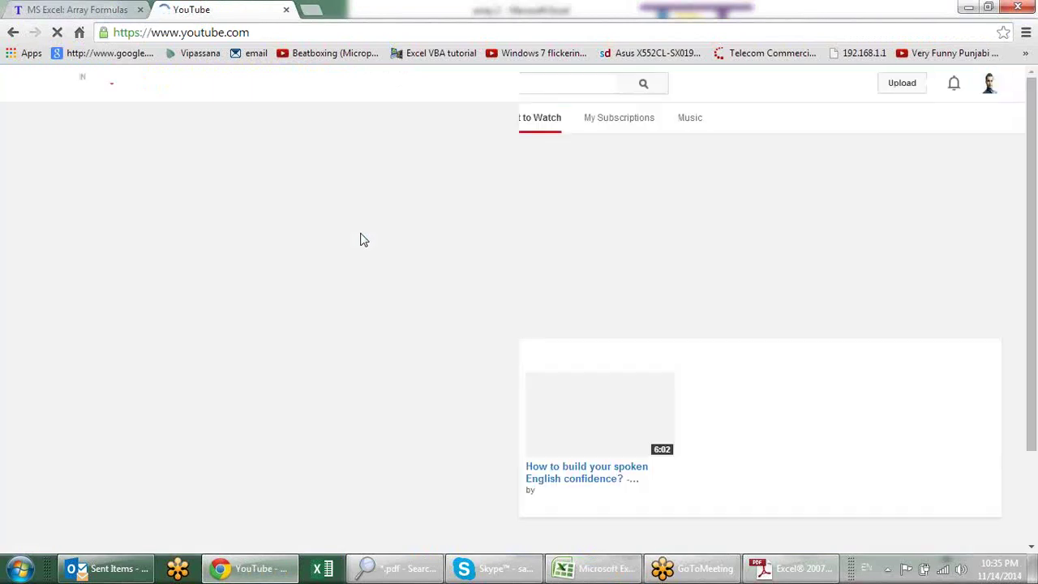
Search YouTube for 'dynamic drop down list excel 2010' using the suggested query.
text(d)
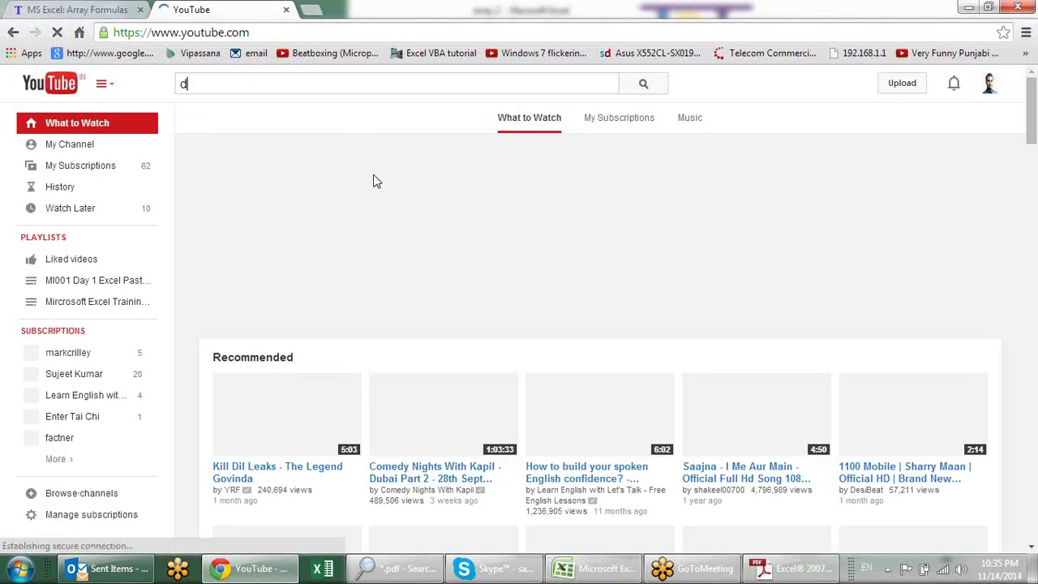
text(yna)
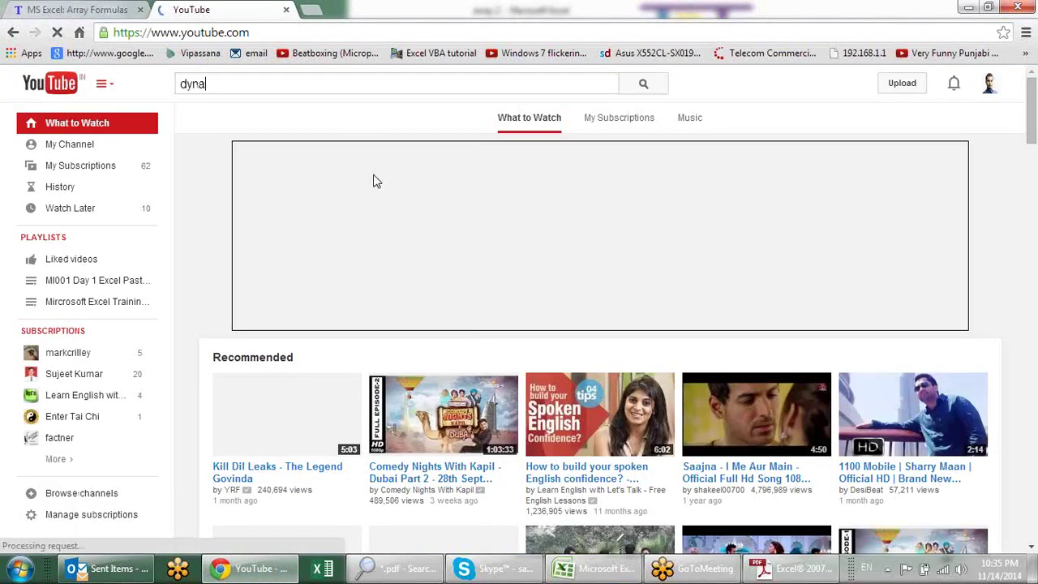
text(mic,)
key(BackSpace)
text(dro)
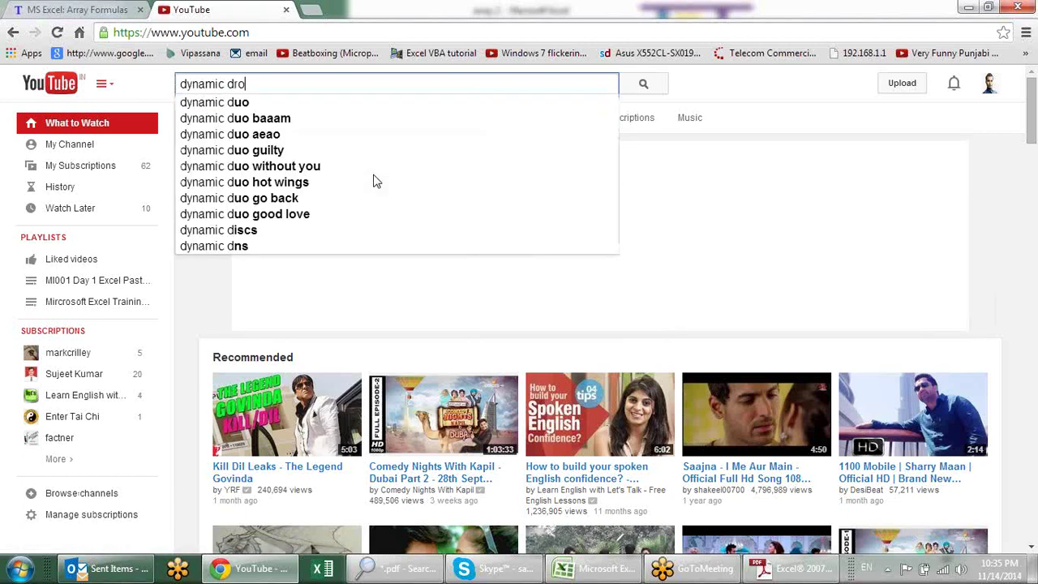
text(p down)
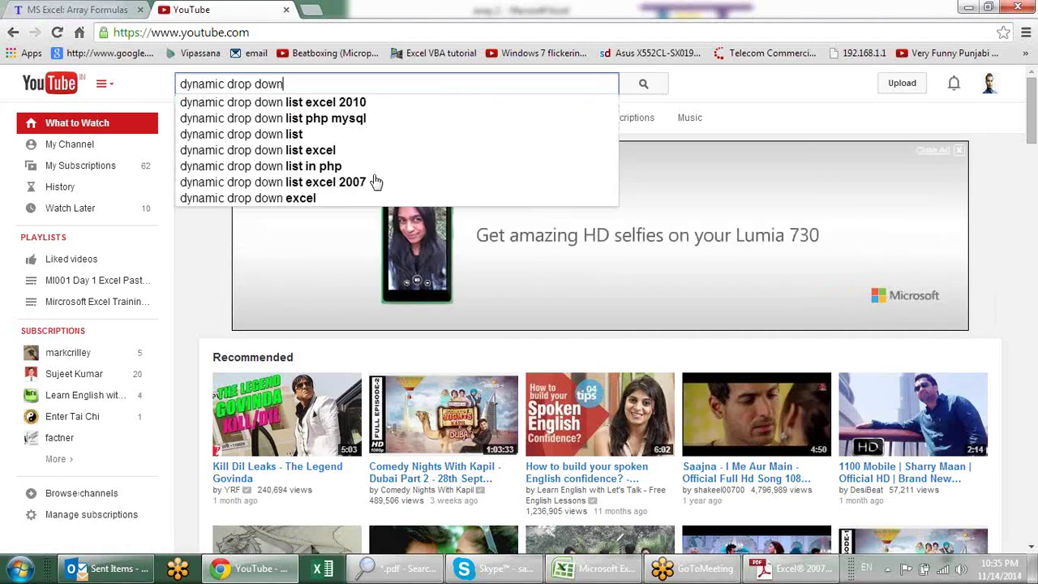
key(Down)
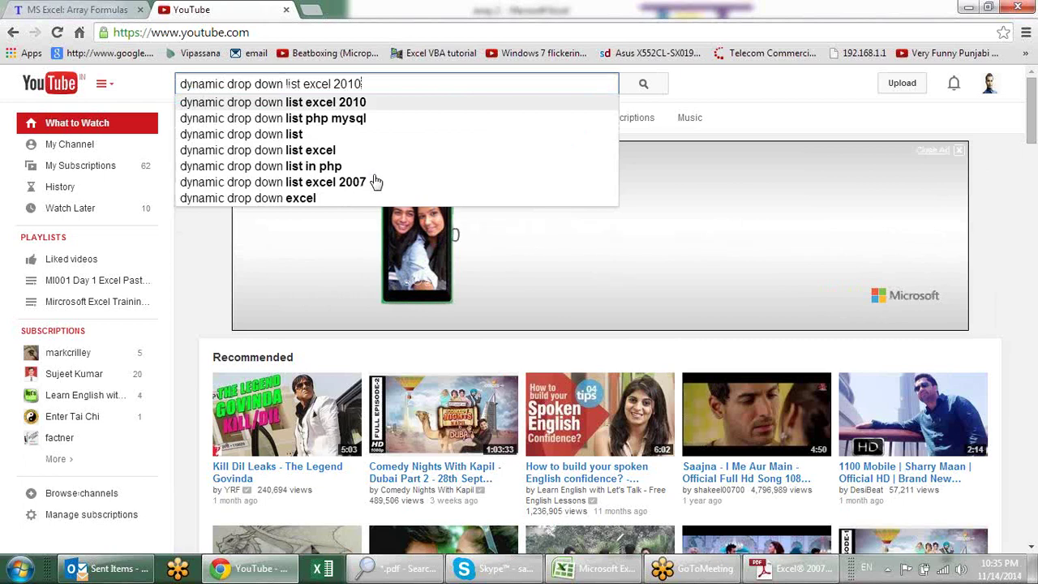
key(Return)
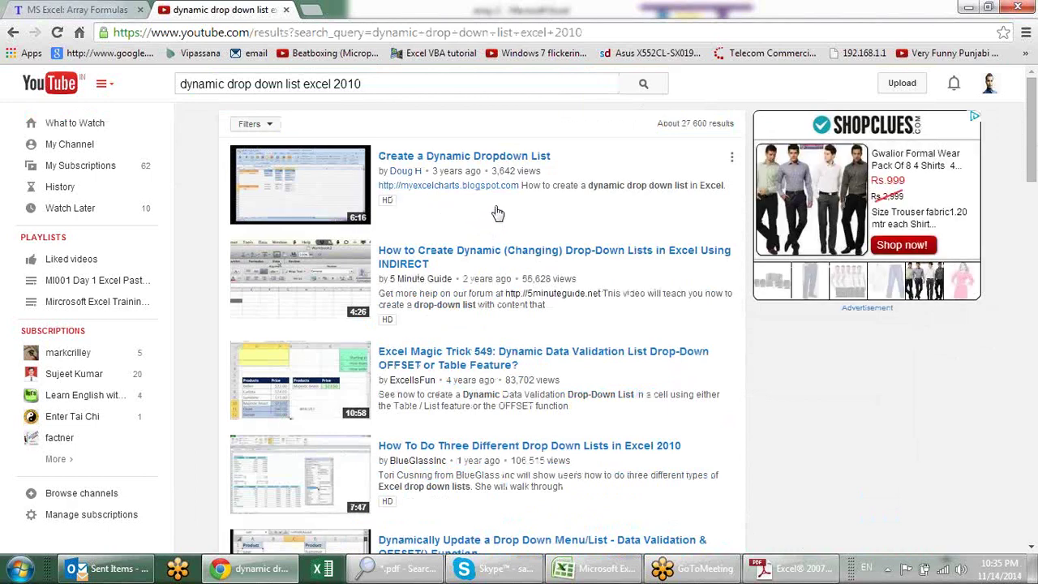
Refine the search to 'dynamic drop down list excel 2010 formula' and open the INDIRECT drop-down lists video.
scroll(497, 212, down, 1)
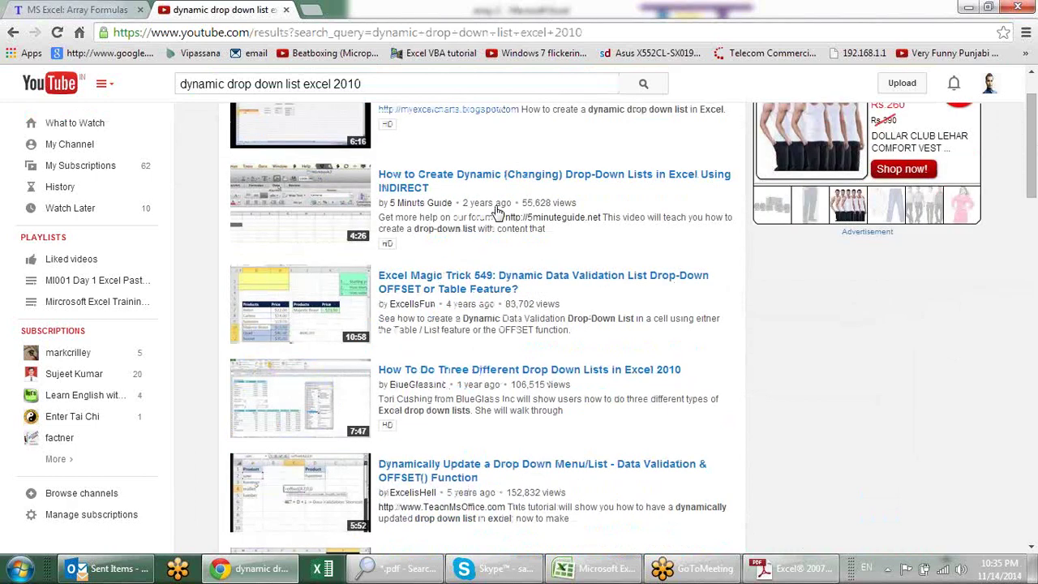
scroll(497, 212, down, 1)
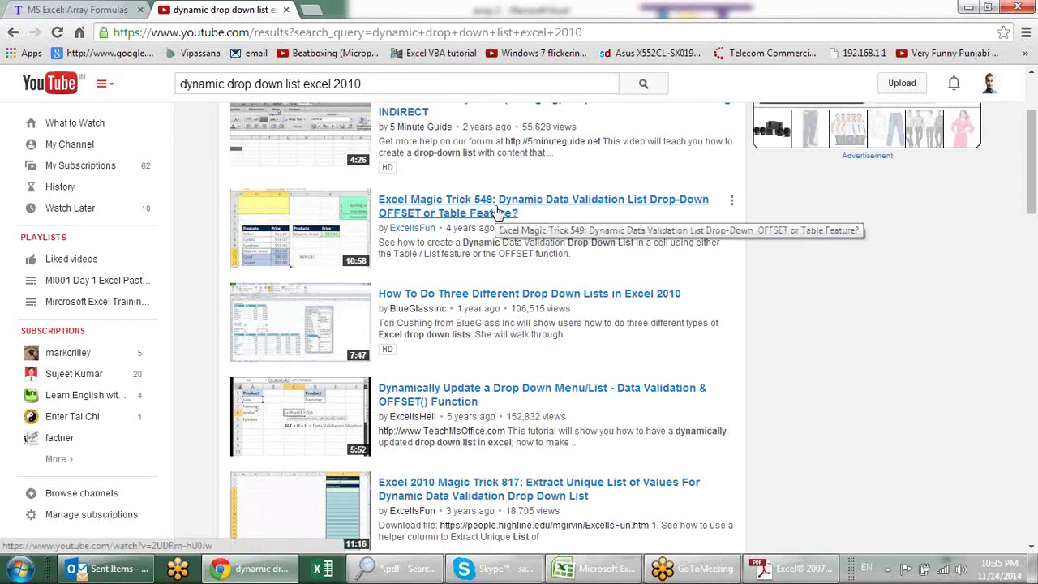
scroll(498, 213, down, 2)
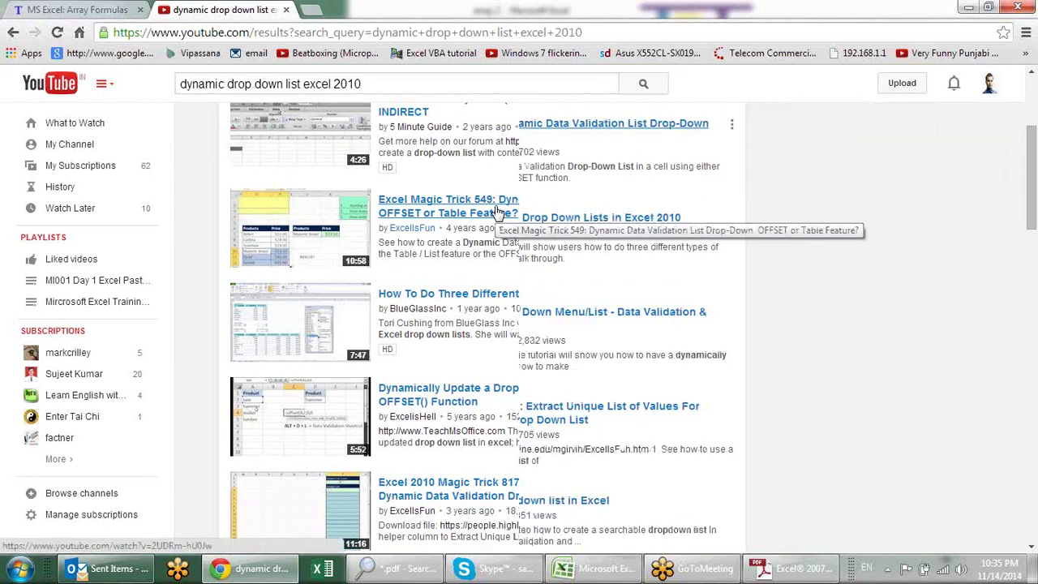
scroll(498, 213, down, 1)
scroll(497, 213, down, 3)
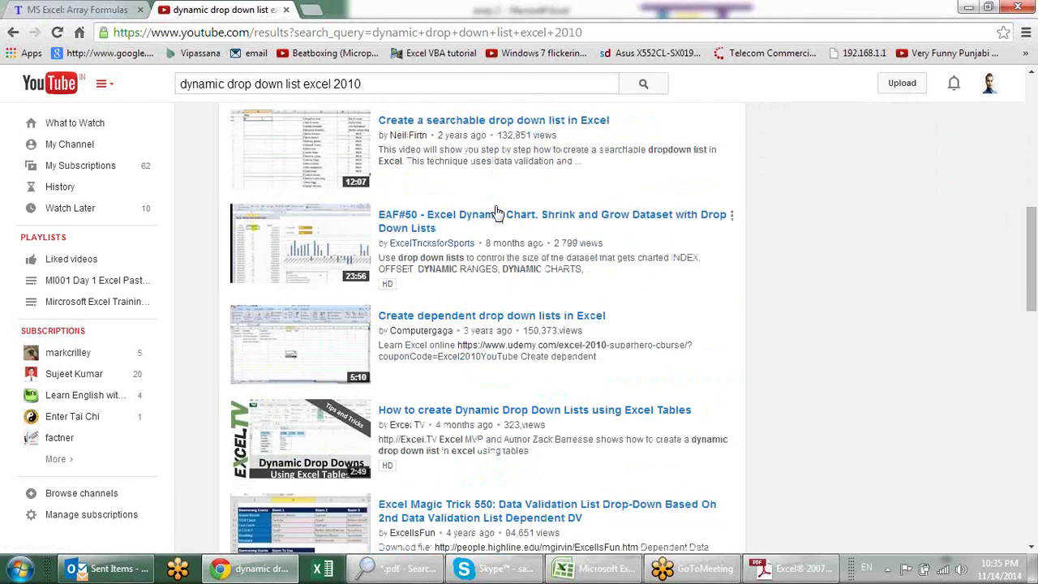
scroll(496, 212, up, 4)
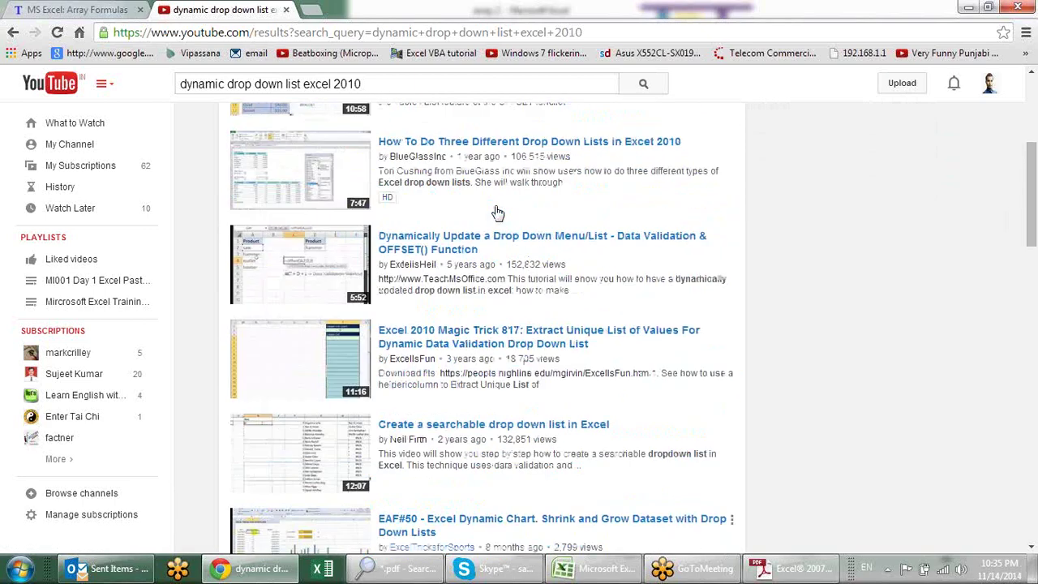
scroll(496, 212, up, 4)
click(419, 84)
text(formula)
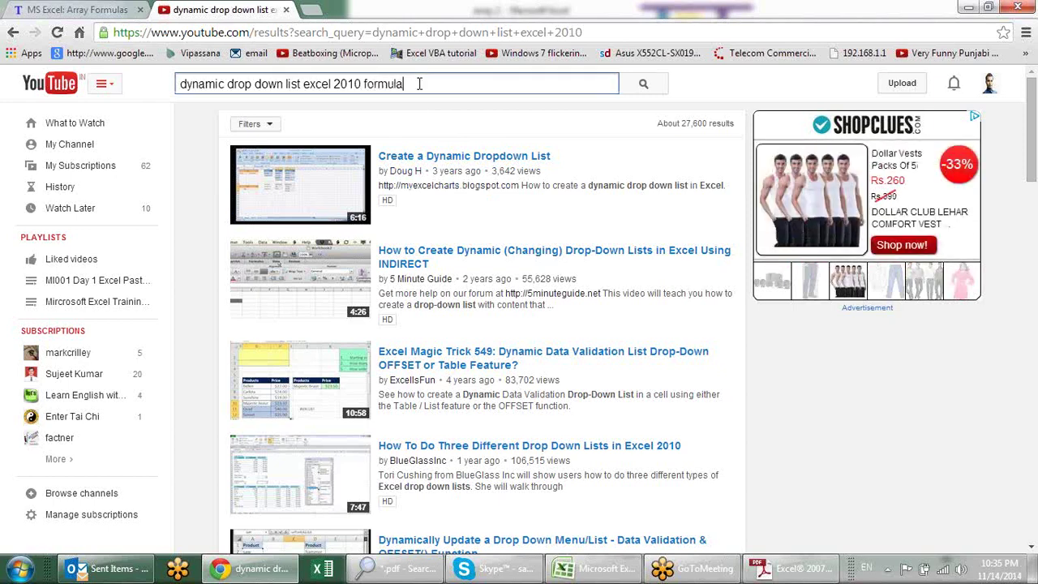
key(Return)
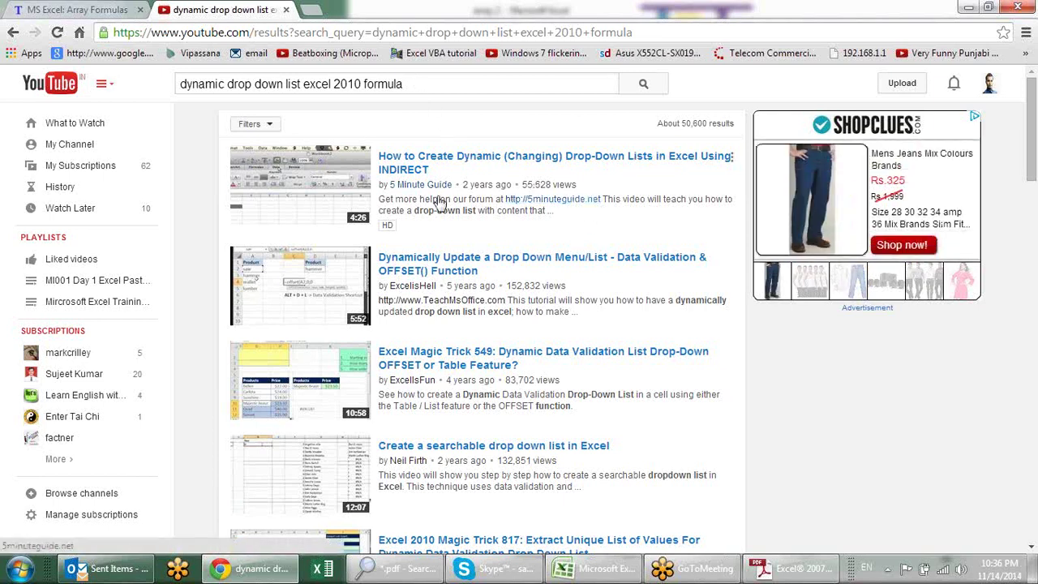
click(301, 203)
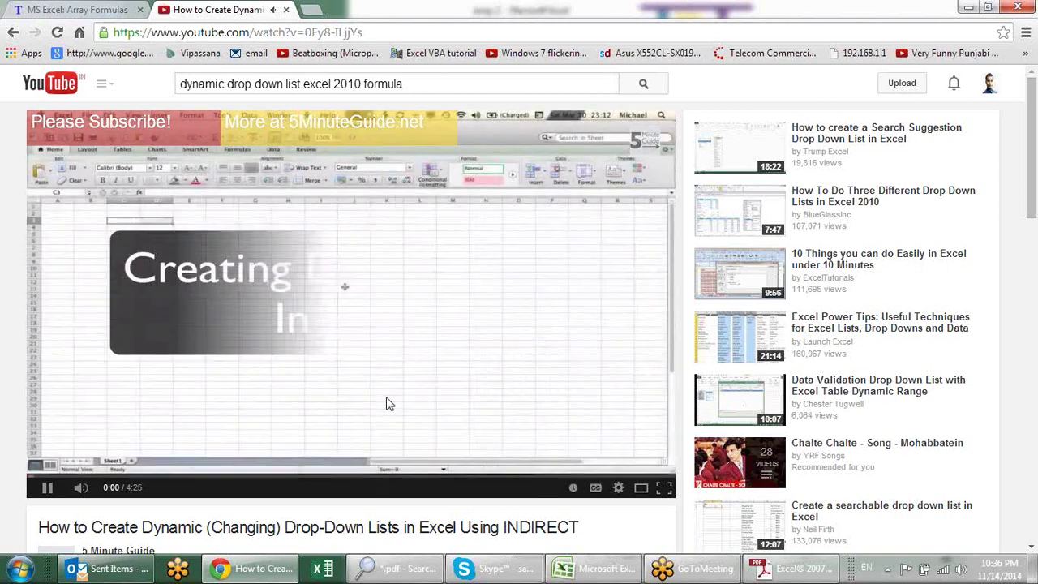
Mute the INDIRECT tutorial, skip ahead to about 0:56, then open the Search Suggestion Drop Down List video.
click(81, 487)
click(63, 471)
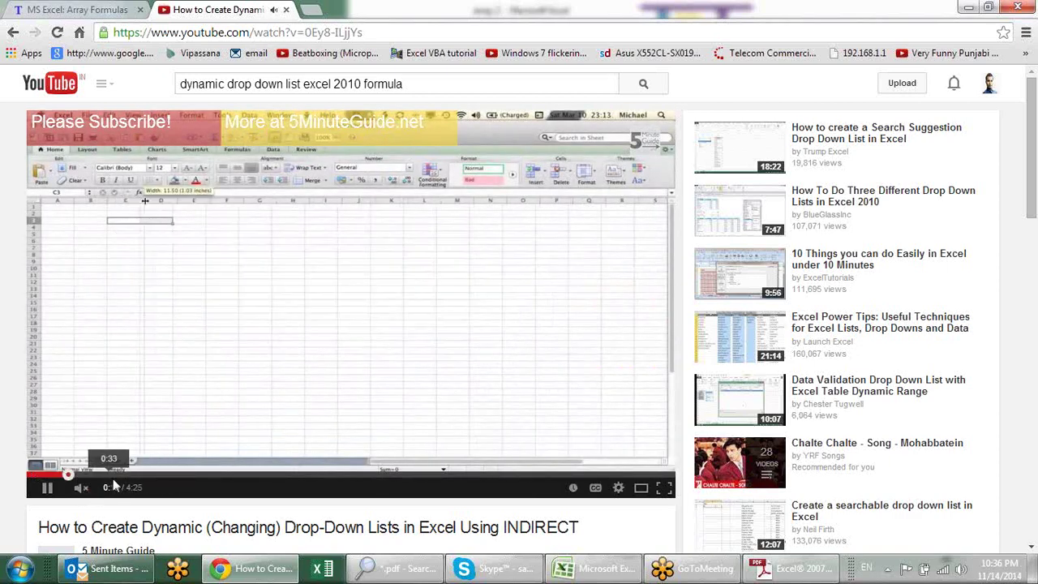
click(118, 474)
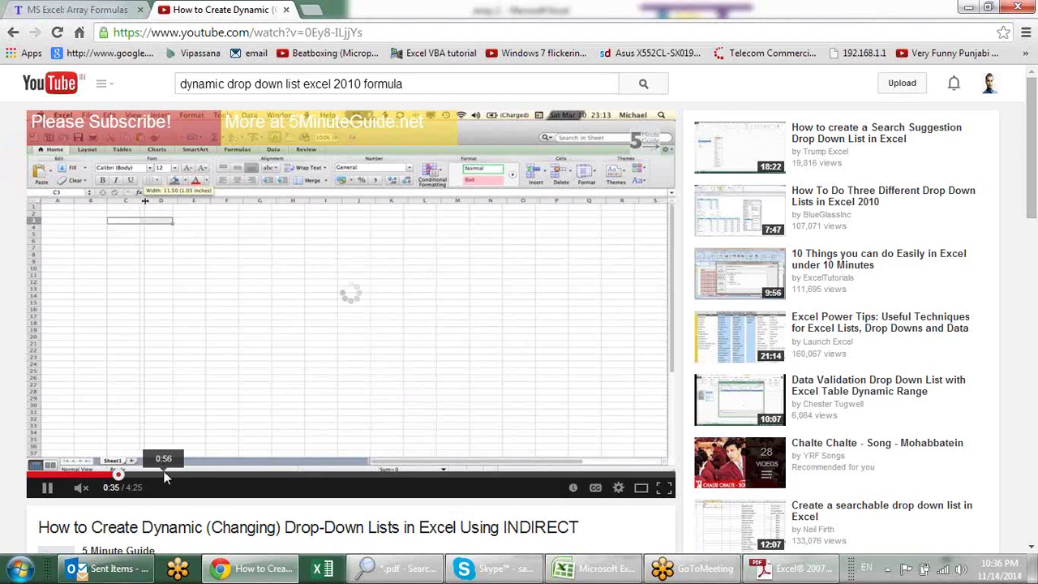
click(164, 477)
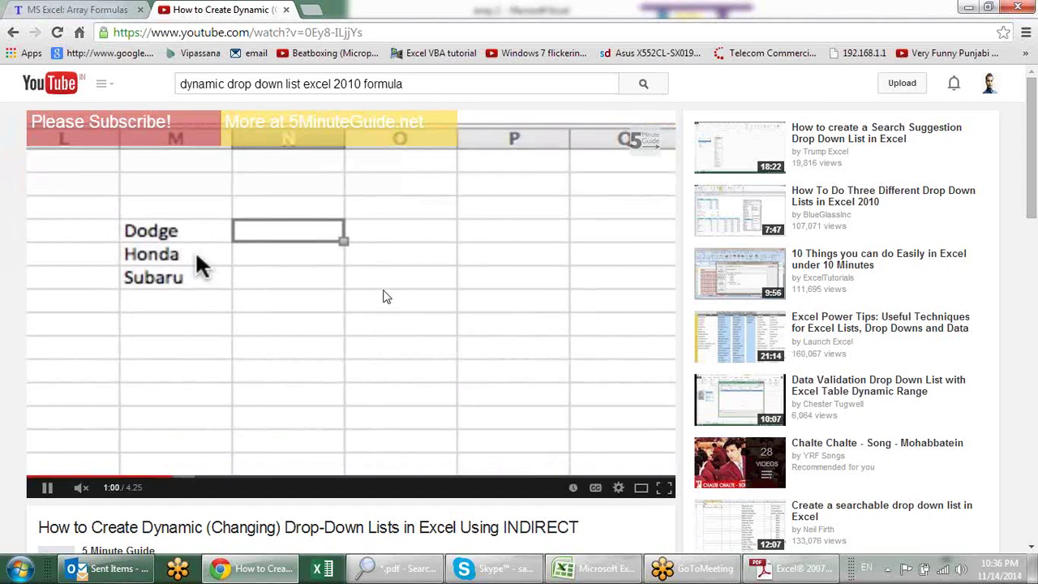
click(744, 146)
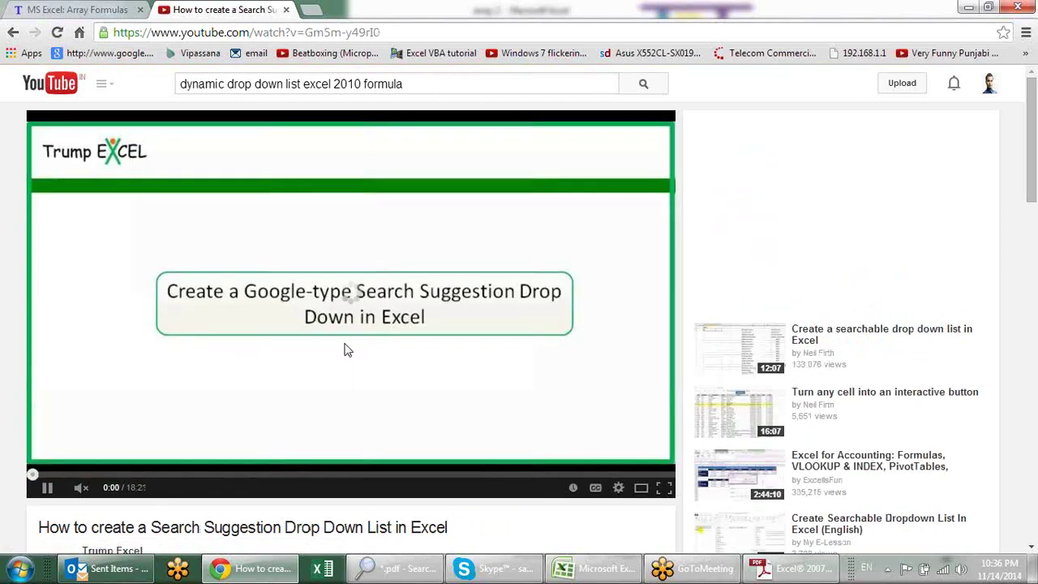
Jump the Search Suggestion video to about 1:10 and look over its channel info and description.
click(72, 472)
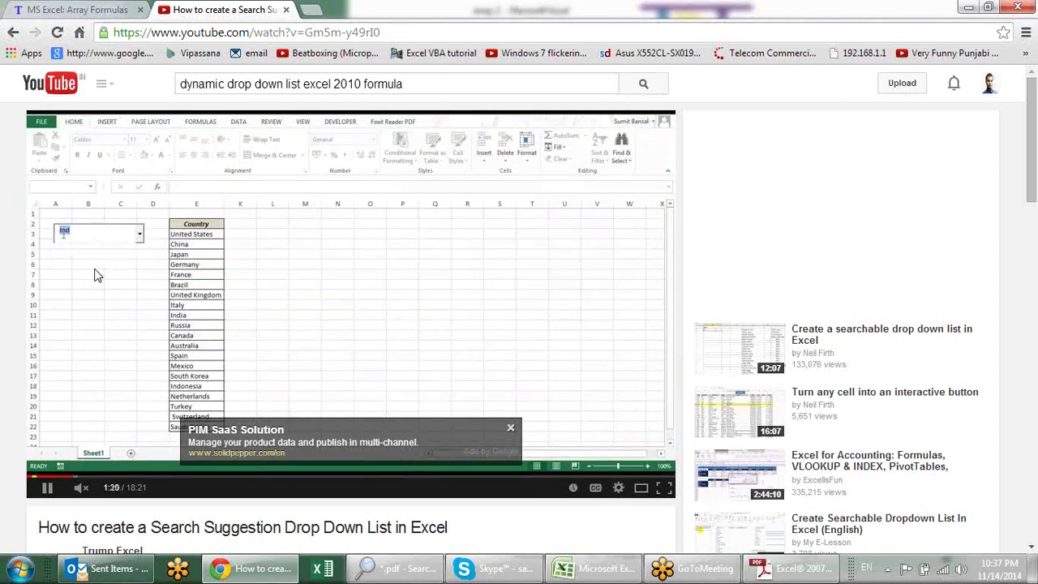
scroll(179, 279, down, 2)
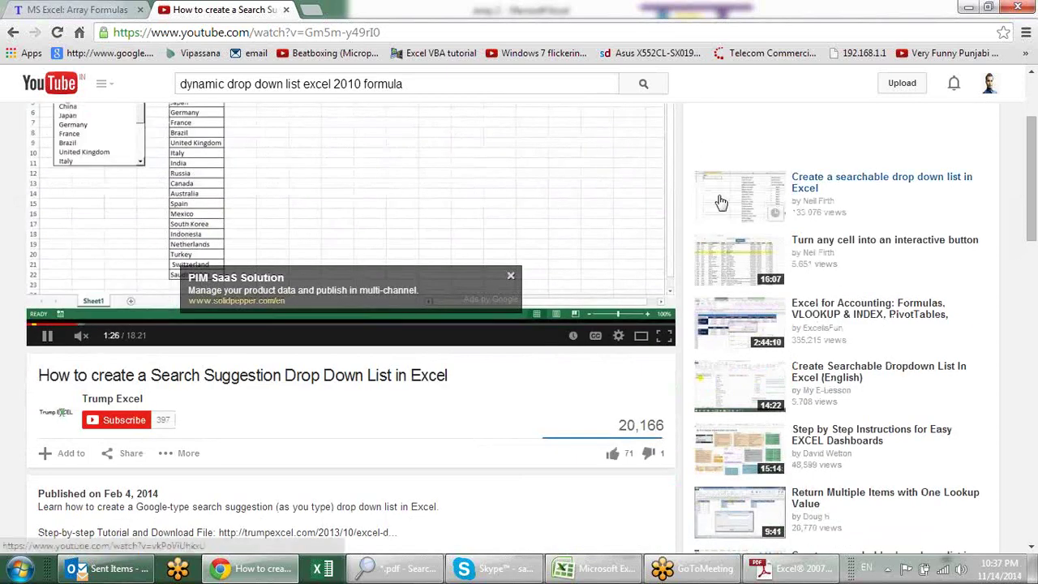
scroll(406, 202, up, 2)
Open the 'Create a searchable drop down list in Excel' video, close its overlay ad, and skip to 1:13.
click(750, 356)
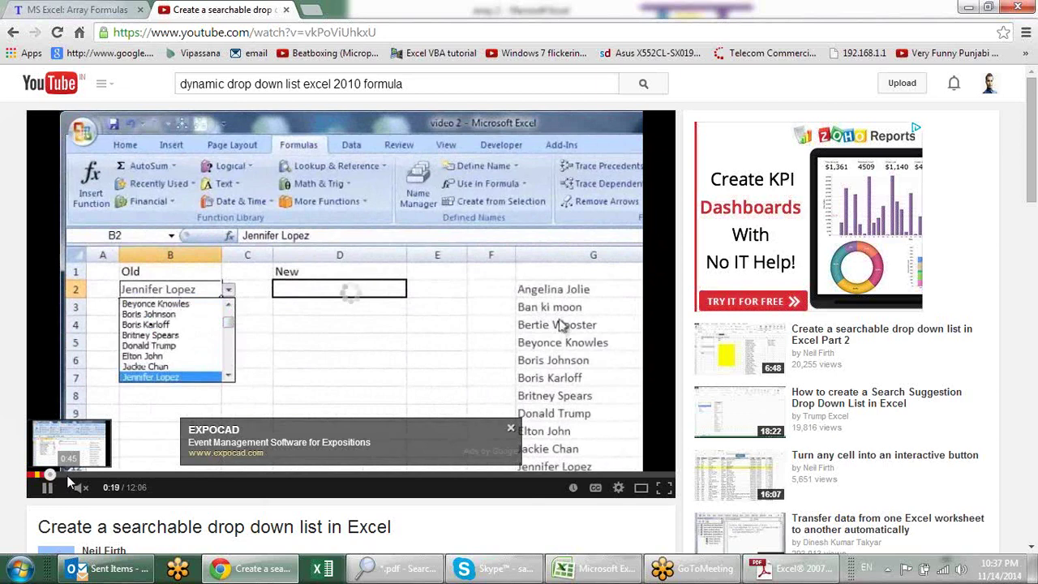
click(511, 428)
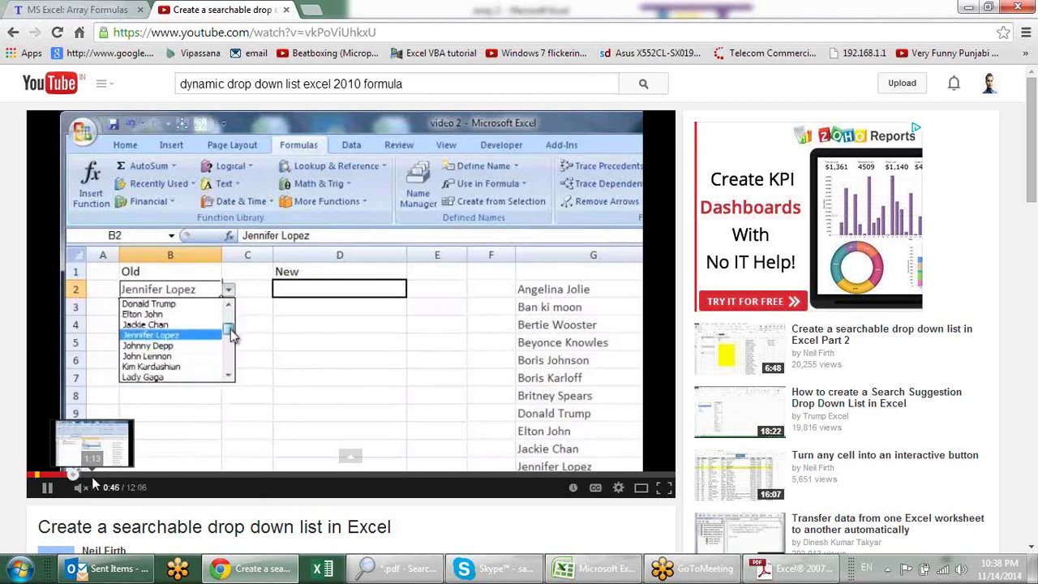
click(91, 476)
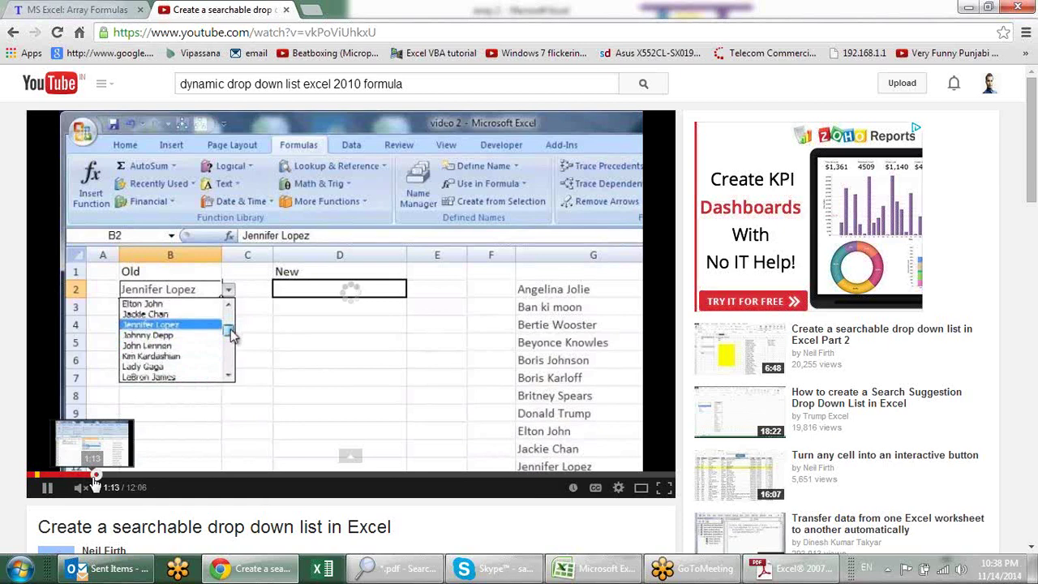